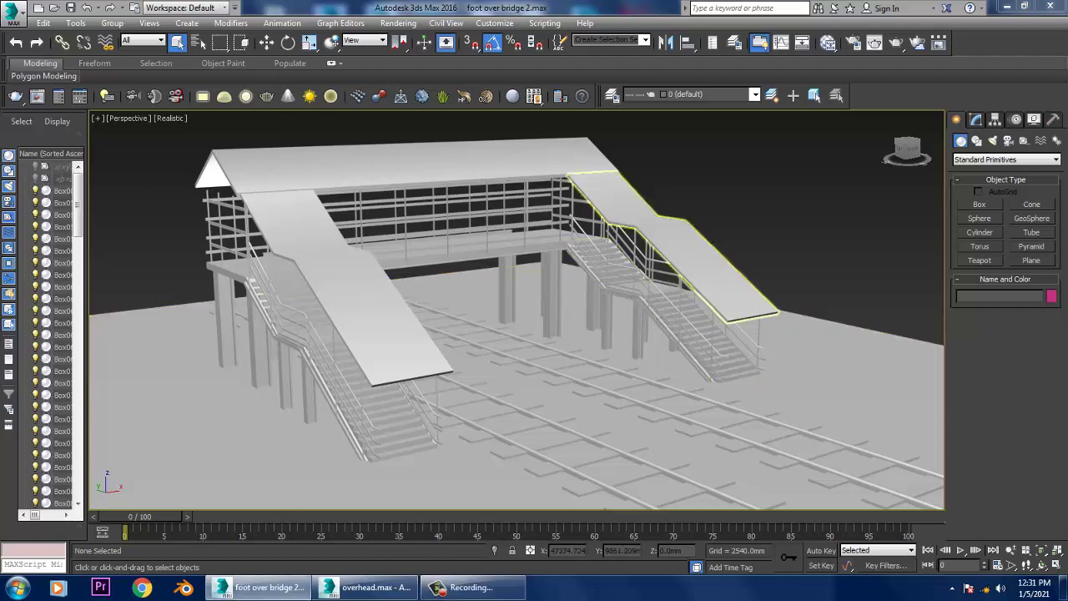
# - Select Plane001 and scale it along Y so the ground extends far along the tracks
pyautogui.keyDown('alt'); pyautogui.moveTo(668, 275); pyautogui.dragTo(584, 217, button='middle'); pyautogui.keyUp('alt')
pyautogui.keyDown('alt'); pyautogui.moveTo(517, 326); pyautogui.dragTo(434, 308, button='middle'); pyautogui.keyUp('alt')
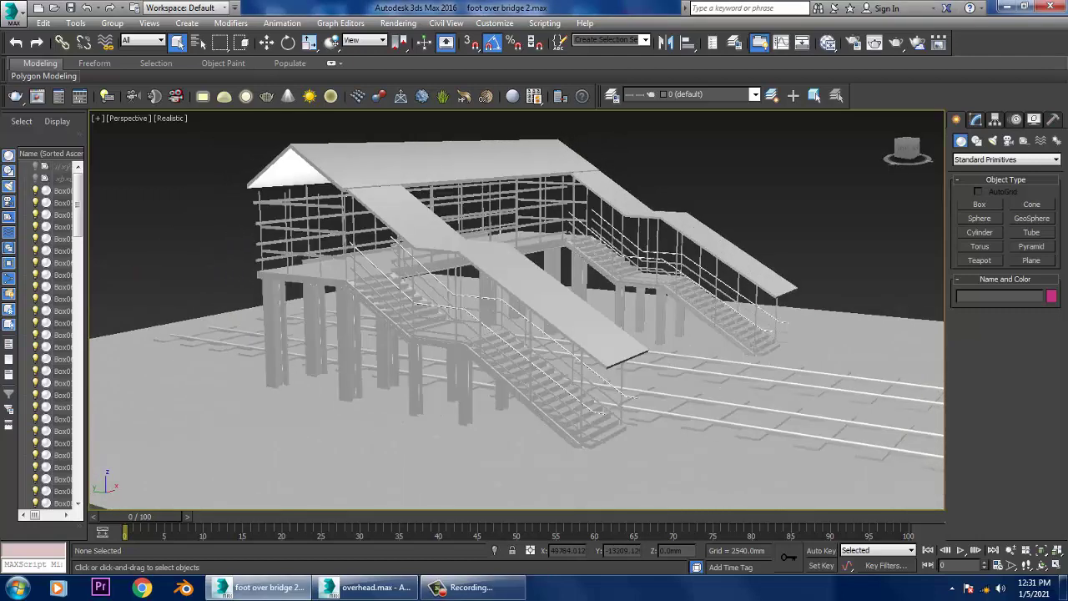
pyautogui.scroll(-3, 668, 250)
pyautogui.keyDown('alt'); pyautogui.moveTo(584, 334); pyautogui.dragTo(543, 326, button='middle'); pyautogui.keyUp('alt')
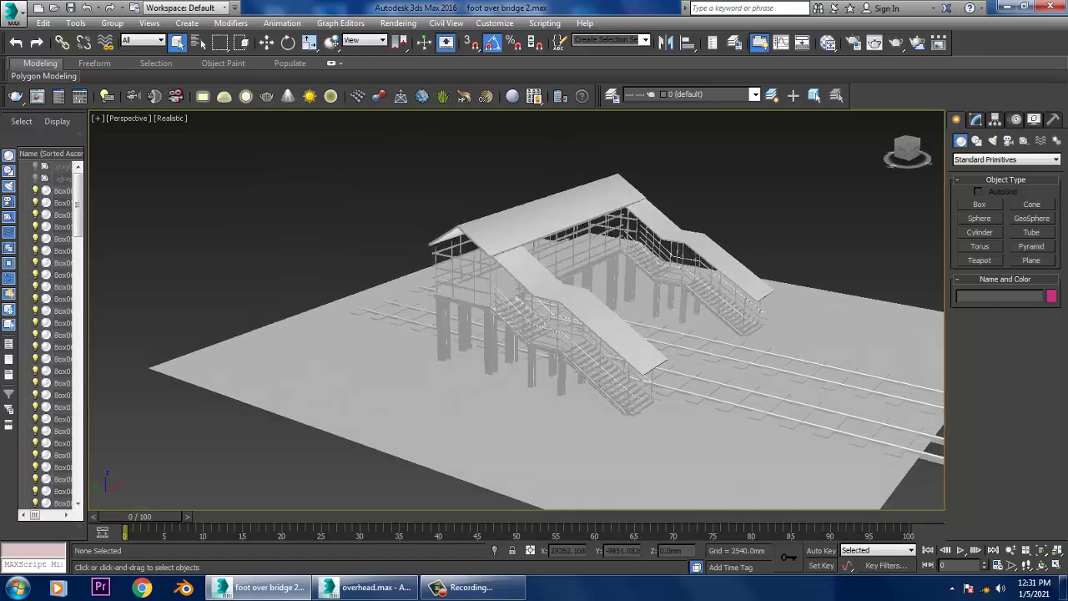
pyautogui.click(638, 326)
pyautogui.press('r')
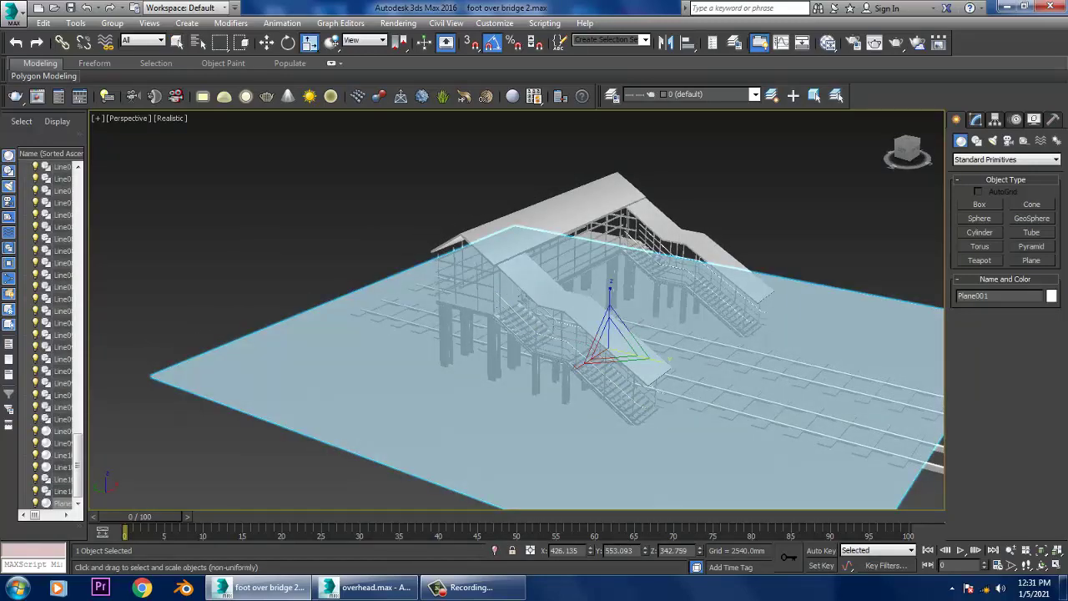
pyautogui.moveTo(670, 361); pyautogui.dragTo(767, 388)
pyautogui.press('w')
pyautogui.keyDown('alt'); pyautogui.moveTo(768, 388); pyautogui.dragTo(635, 367, button='middle'); pyautogui.keyUp('alt')
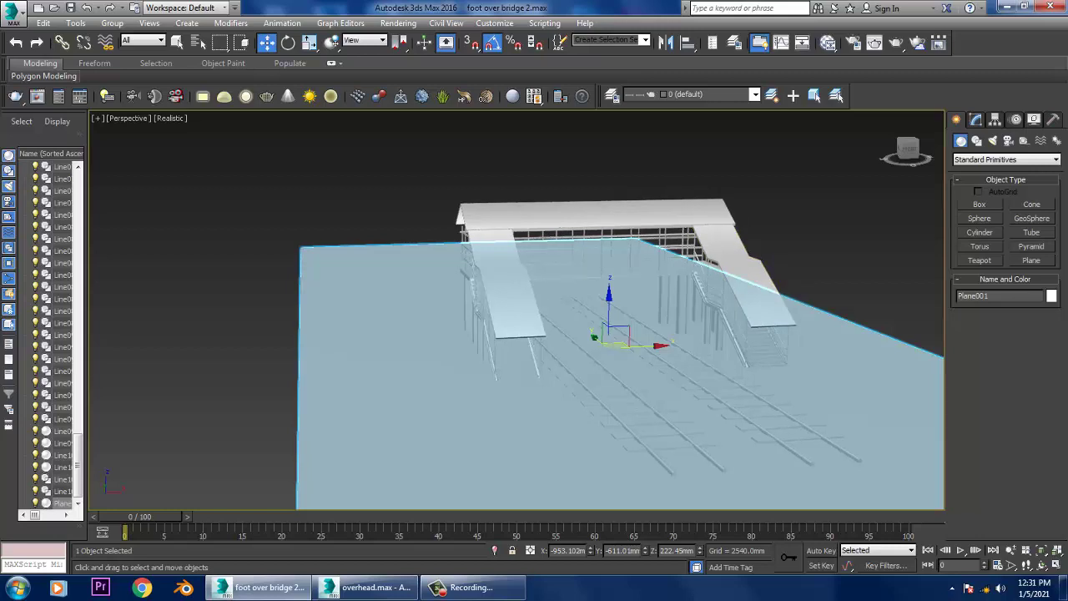
pyautogui.keyDown('alt'); pyautogui.moveTo(534, 333); pyautogui.dragTo(601, 334, button='middle'); pyautogui.keyUp('alt')
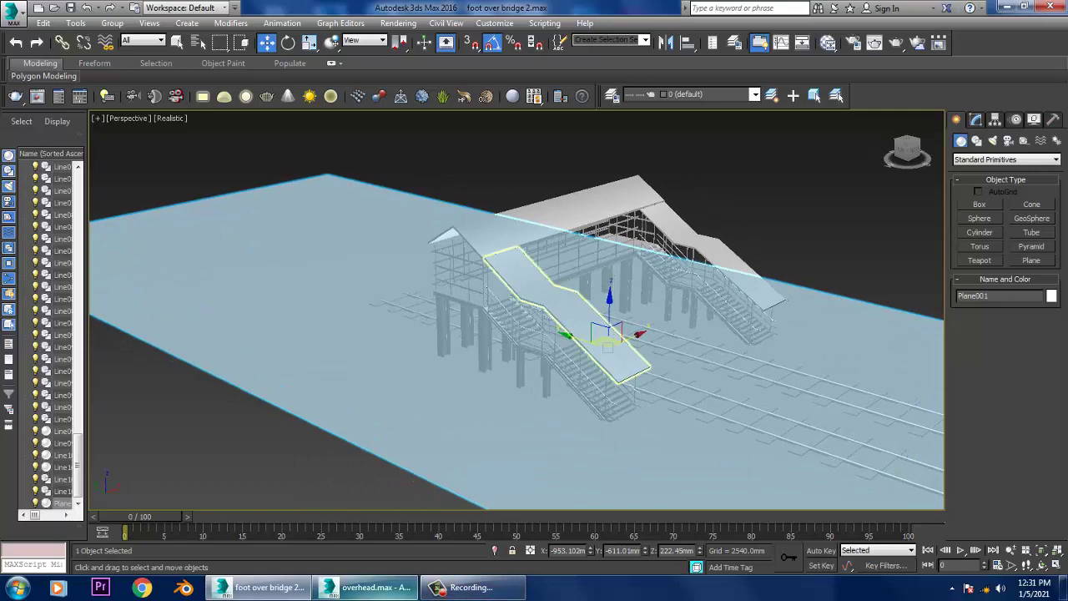
pyautogui.moveTo(369, 588)
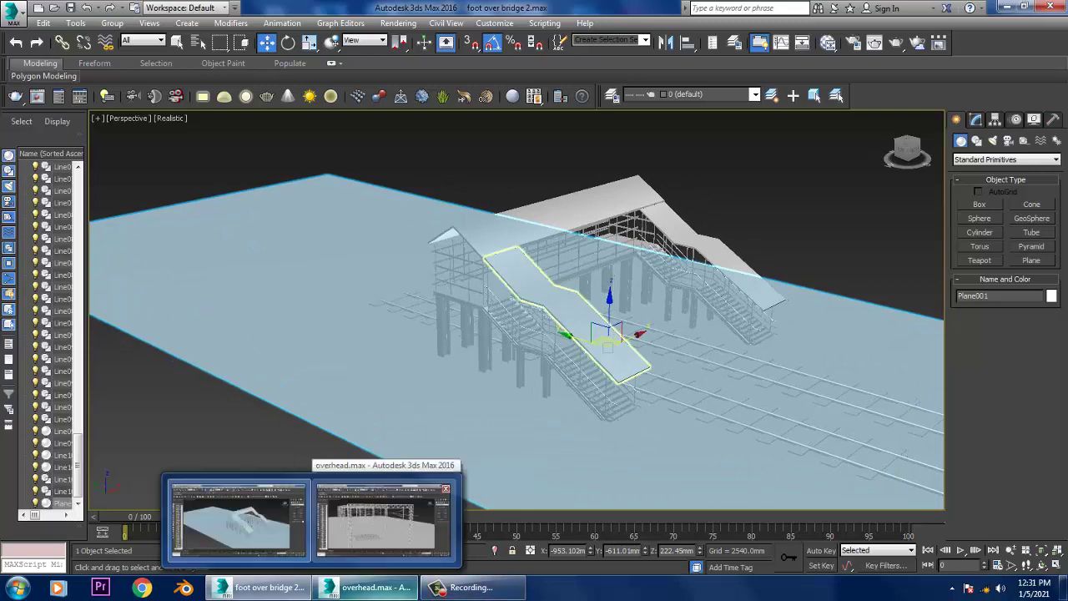
pyautogui.click(384, 518)
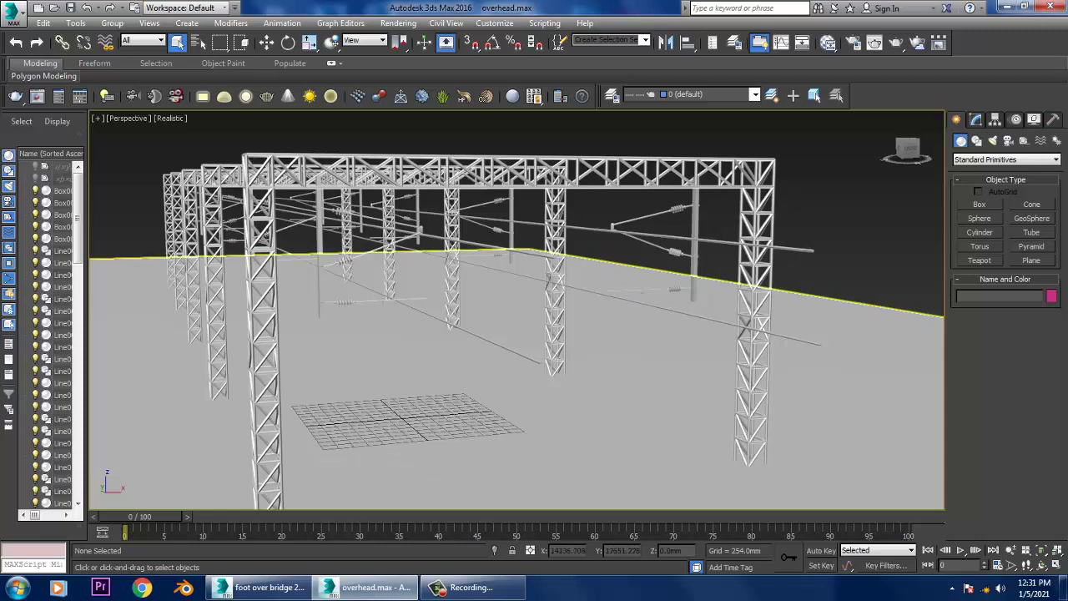
pyautogui.scroll(-5, 668, 308)
pyautogui.moveTo(667, 308)
pyautogui.keyDown('alt'); pyautogui.mouseDown(button='middle')
pyautogui.moveTo(651, 301)
pyautogui.moveTo(668, 307)
pyautogui.mouseUp(button='middle'); pyautogui.keyUp('alt')
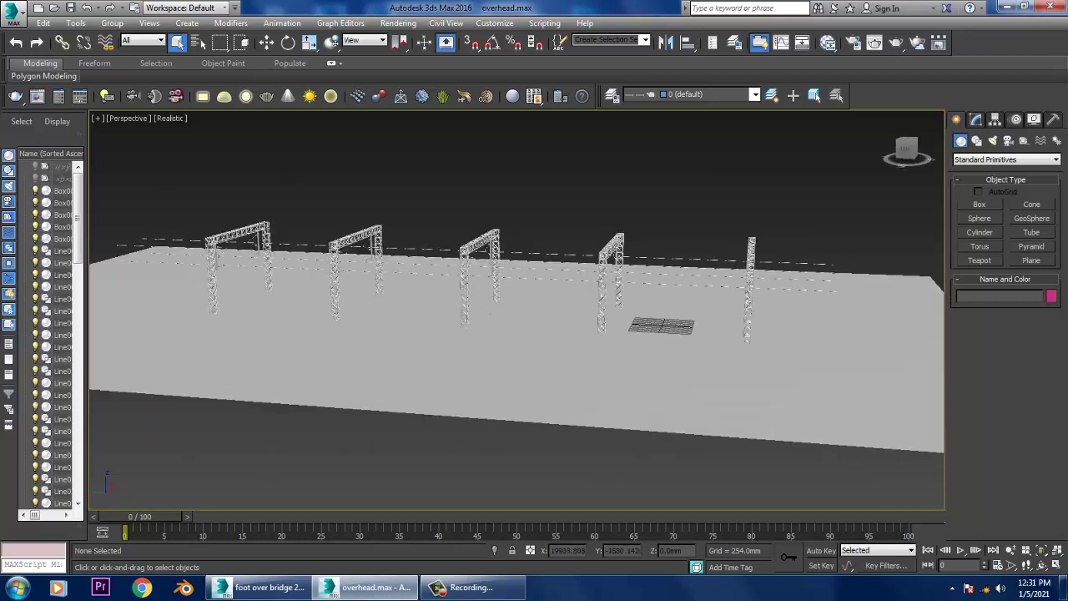
pyautogui.moveTo(517, 309)
pyautogui.keyDown('alt'); pyautogui.mouseDown(button='middle')
pyautogui.moveTo(518, 292)
pyautogui.moveTo(484, 359)
pyautogui.mouseUp(button='middle'); pyautogui.keyUp('alt')
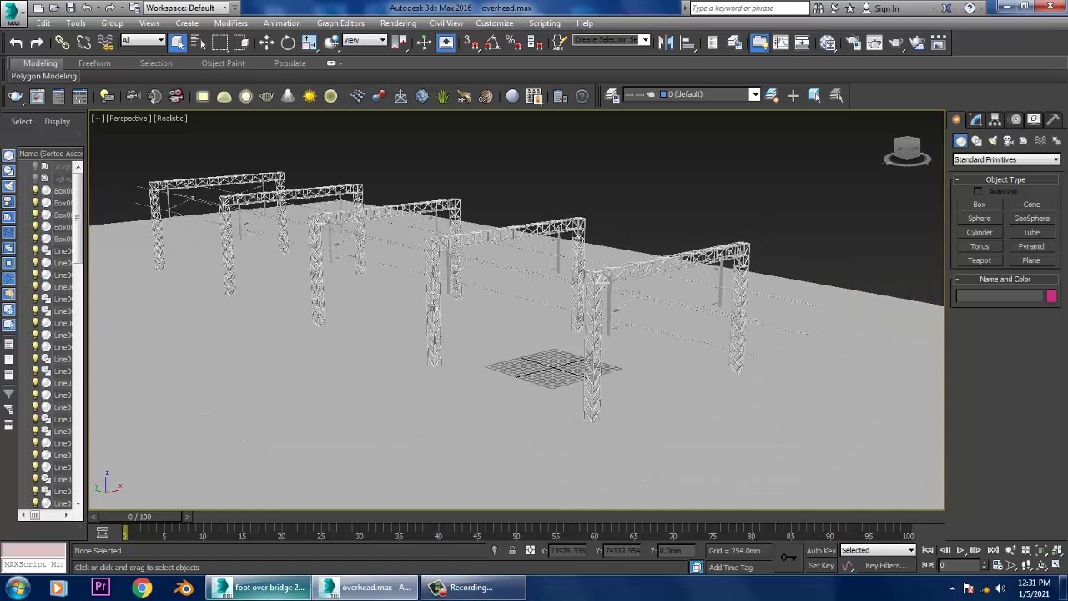
pyautogui.click(262, 587)
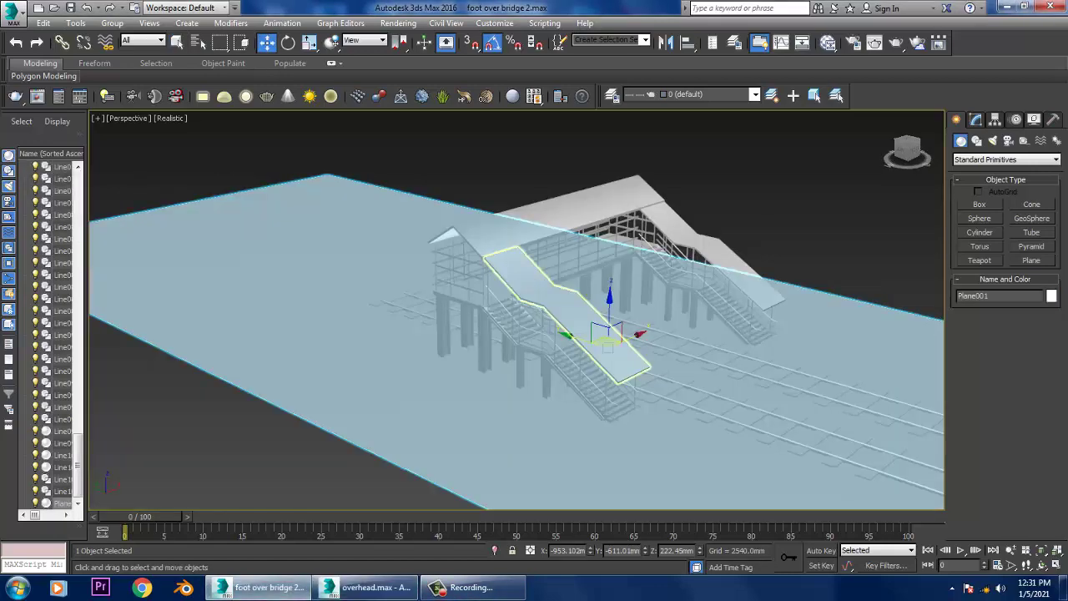
# - In the maximized Top view, draw a two-point straight line spanning the full length of the tracks
pyautogui.hotkey('alt', 'w')
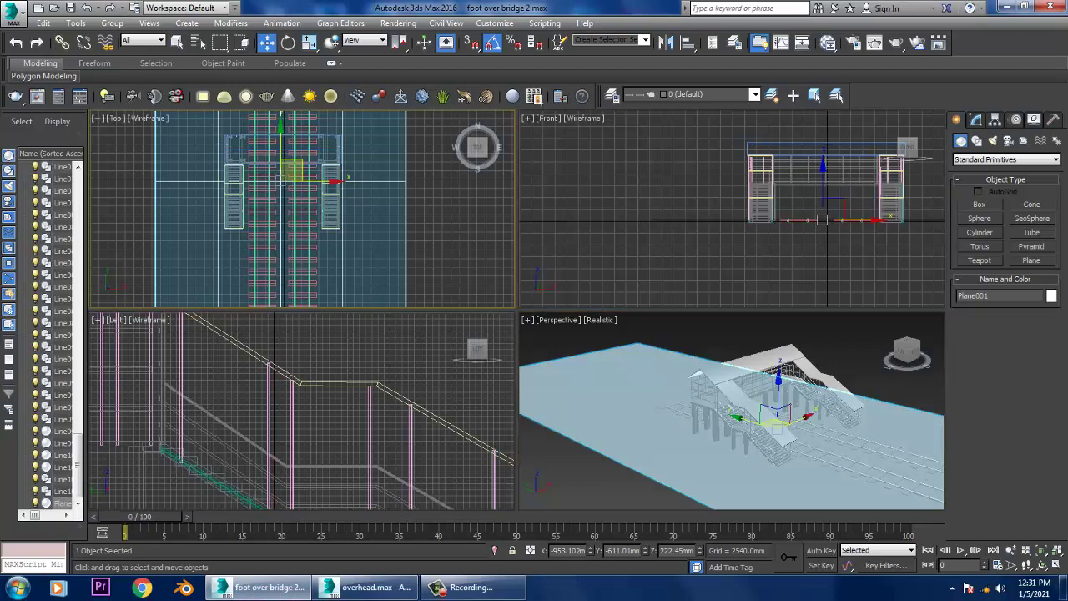
pyautogui.hotkey('alt', 'w')
pyautogui.scroll(-2, 504, 227)
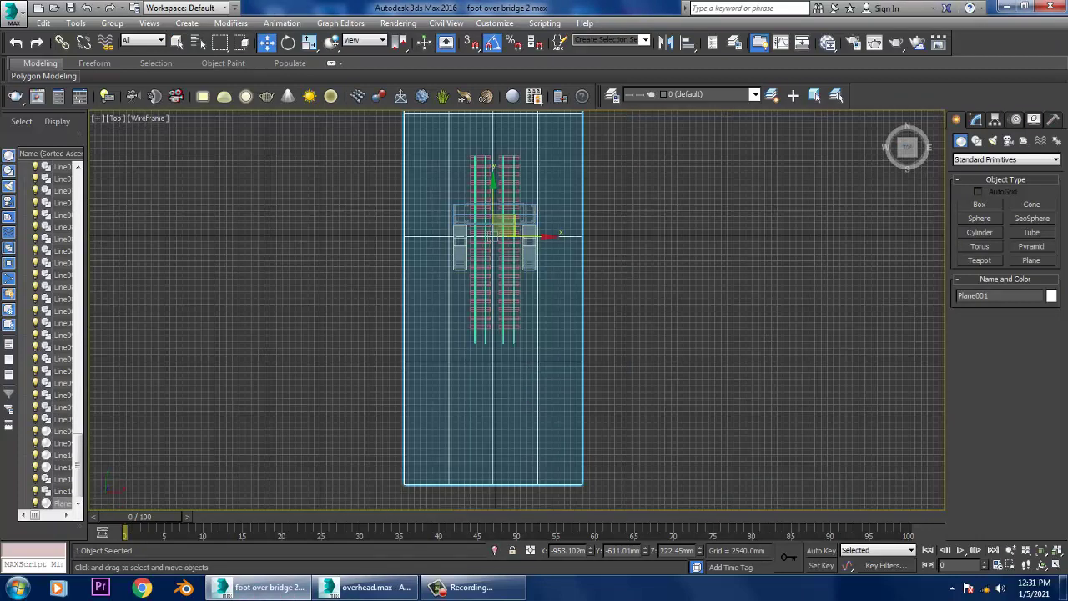
pyautogui.click(977, 140)
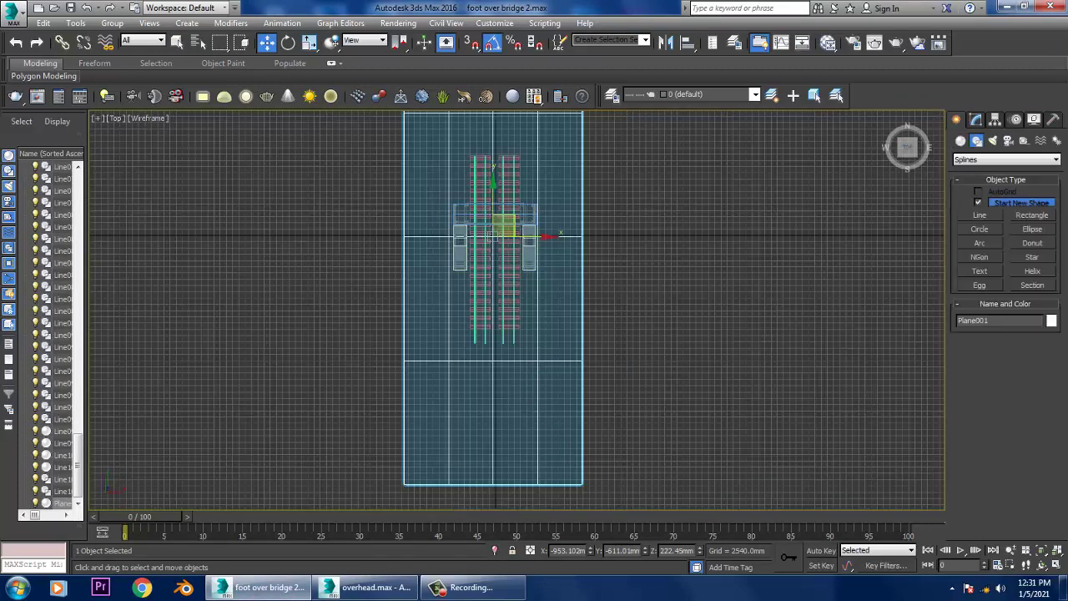
pyautogui.click(980, 215)
pyautogui.moveTo(501, 251); pyautogui.dragTo(507, 320, button='middle')
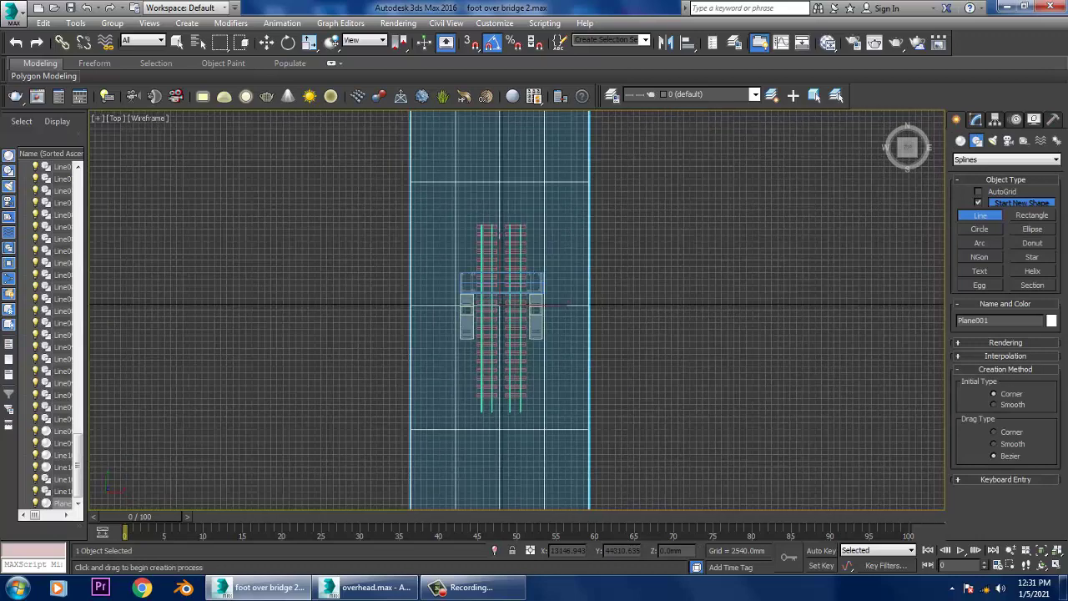
pyautogui.click(519, 148)
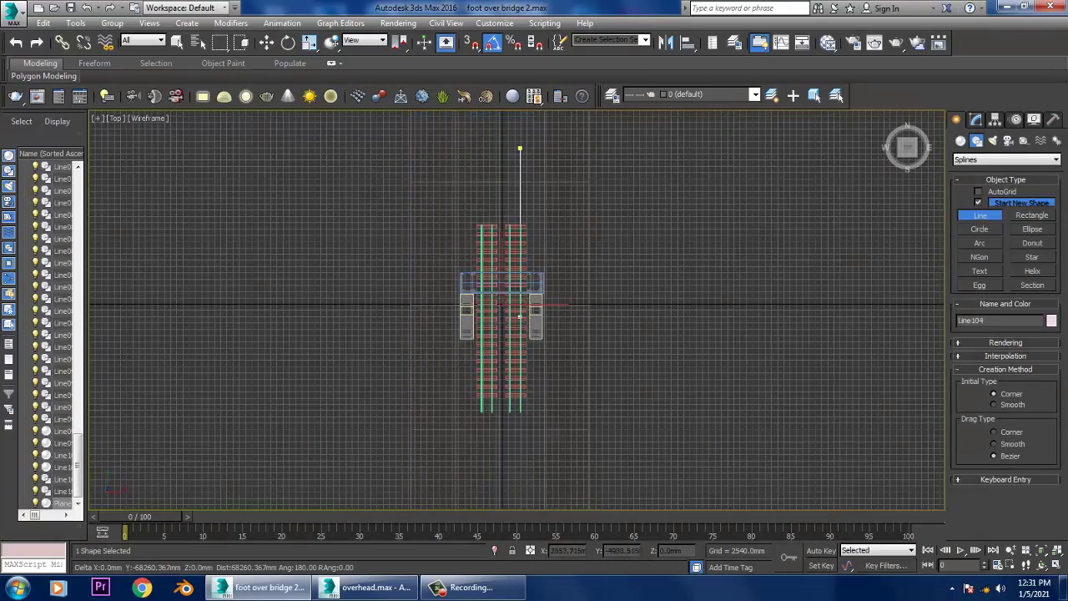
pyautogui.click(520, 504)
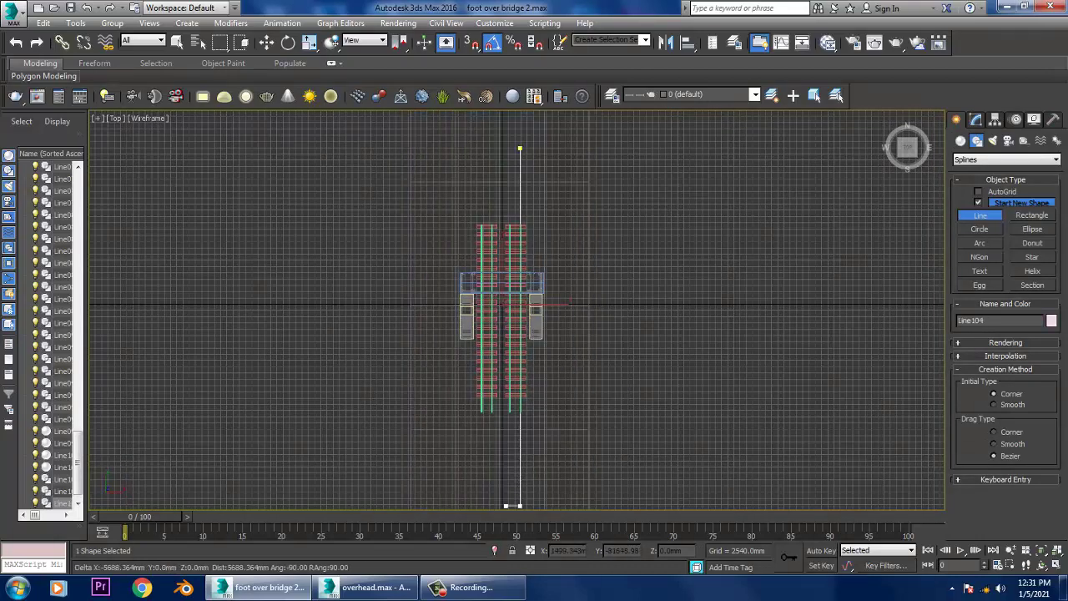
pyautogui.rightClick(519, 504)
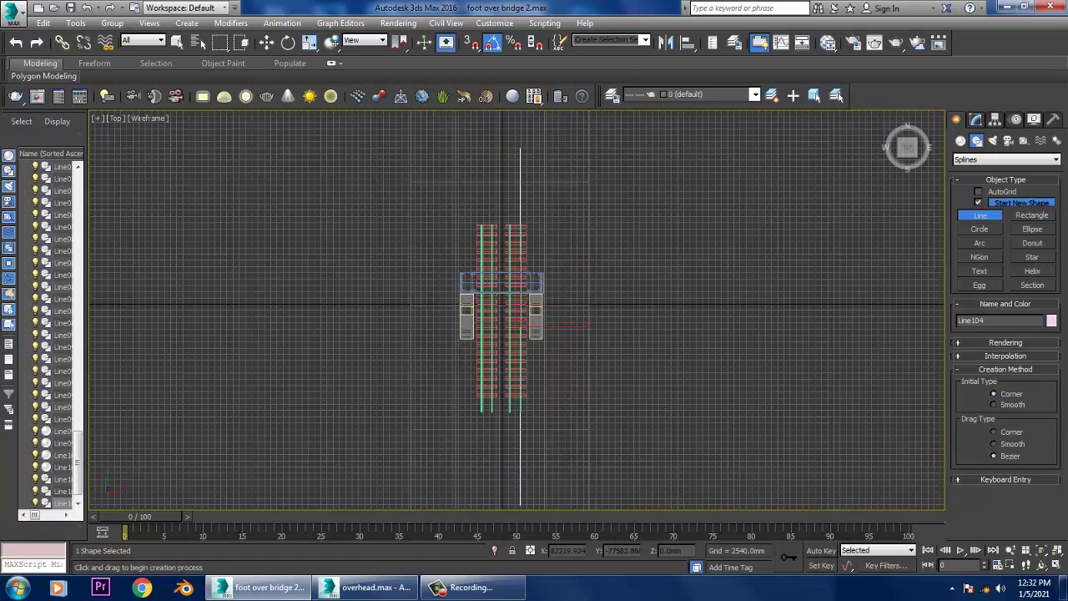
# - In Perspective, raise the new line about 5244 mm up to overhead wire height
pyautogui.hotkey('alt', 'w')
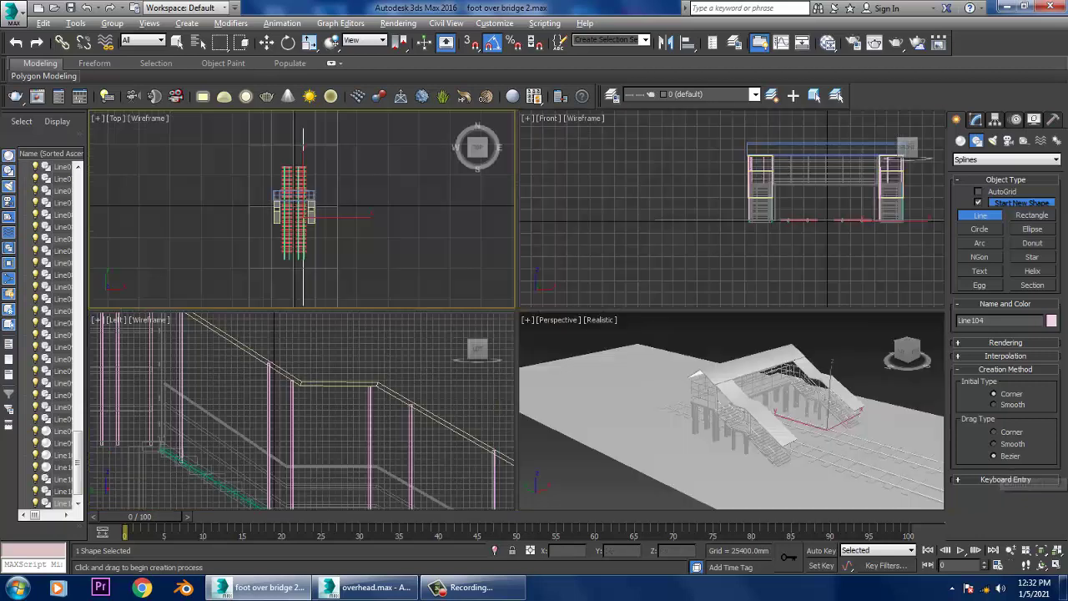
pyautogui.hotkey('alt', 'w')
pyautogui.press('w')
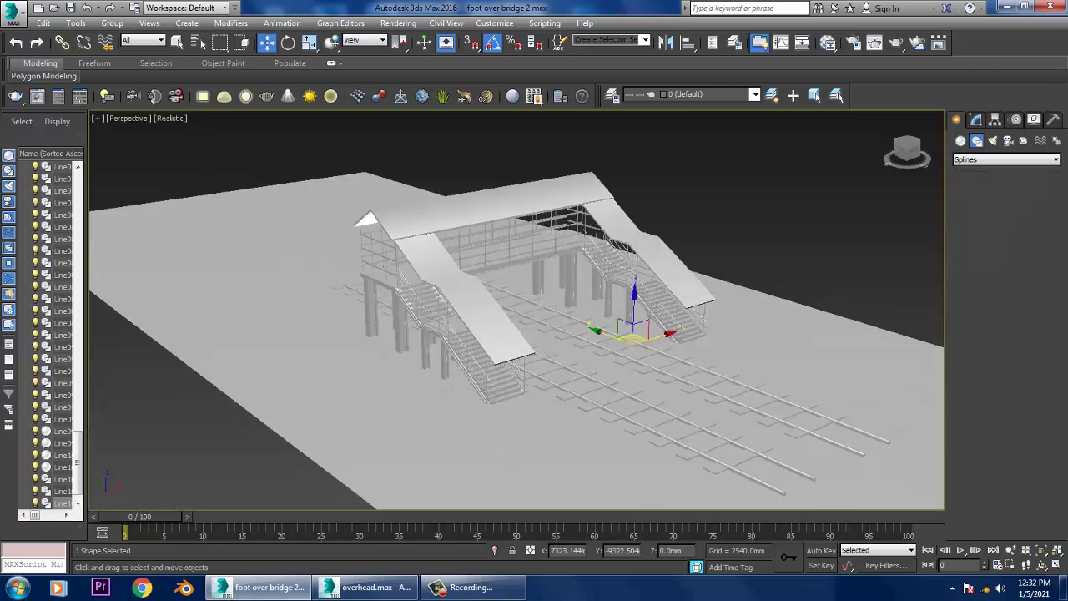
pyautogui.moveTo(635, 305); pyautogui.dragTo(635, 259)
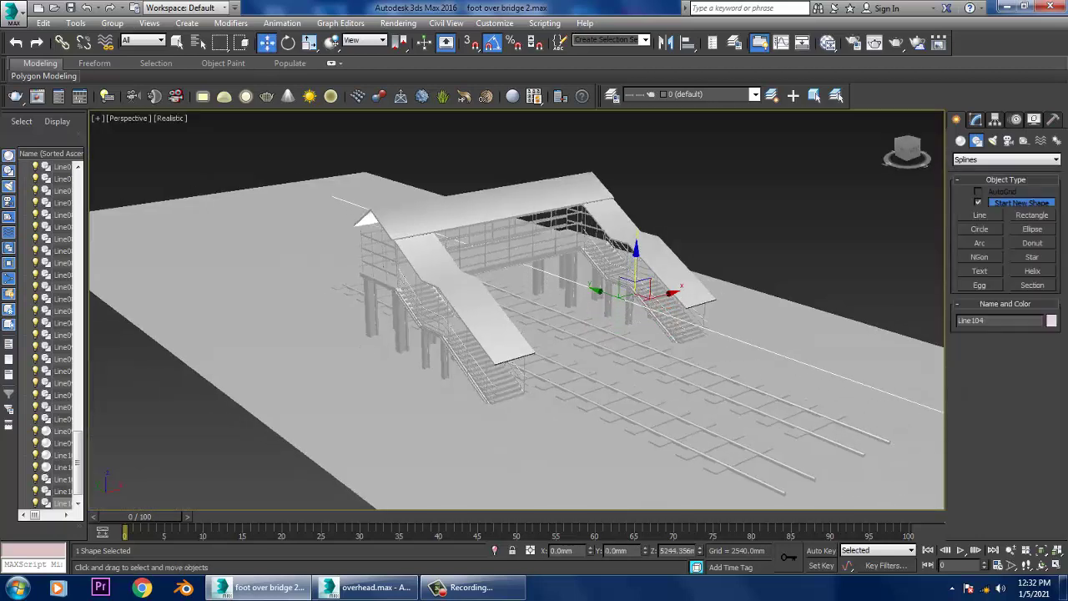
pyautogui.keyDown('alt'); pyautogui.moveTo(543, 334); pyautogui.dragTo(585, 283, button='middle'); pyautogui.keyUp('alt')
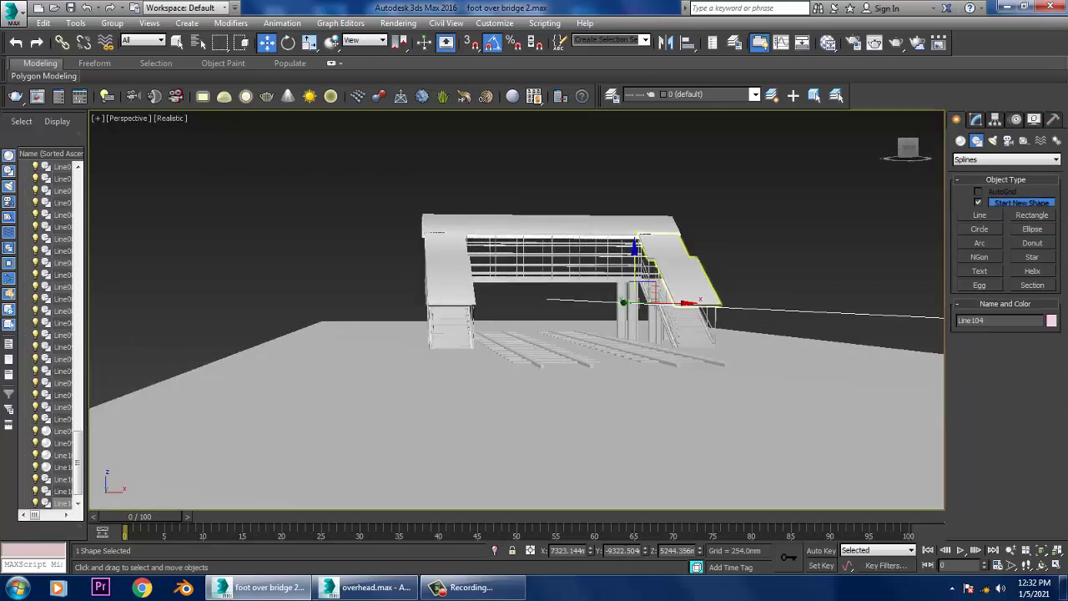
pyautogui.moveTo(635, 303); pyautogui.dragTo(634, 284)
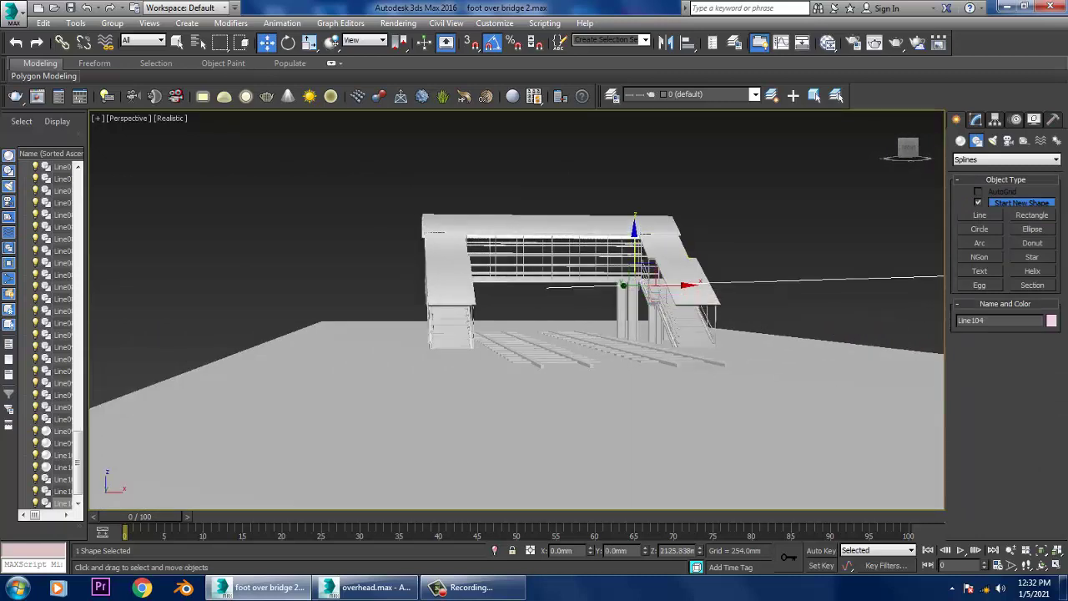
pyautogui.moveTo(584, 317)
pyautogui.keyDown('alt'); pyautogui.mouseDown(button='middle')
pyautogui.moveTo(584, 367)
pyautogui.moveTo(584, 334)
pyautogui.mouseUp(button='middle'); pyautogui.keyUp('alt')
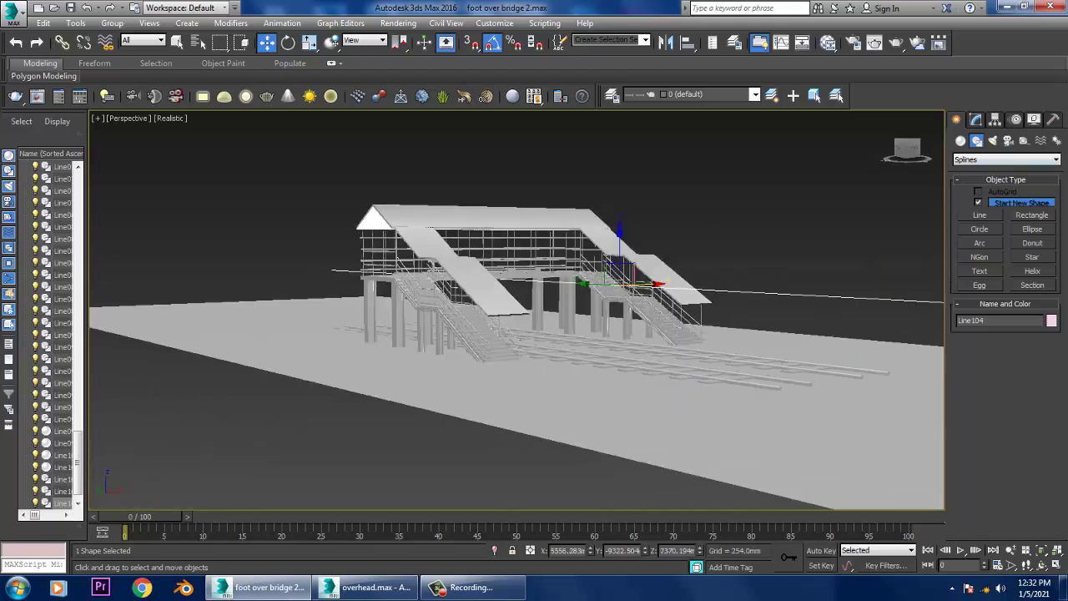
pyautogui.click(975, 119)
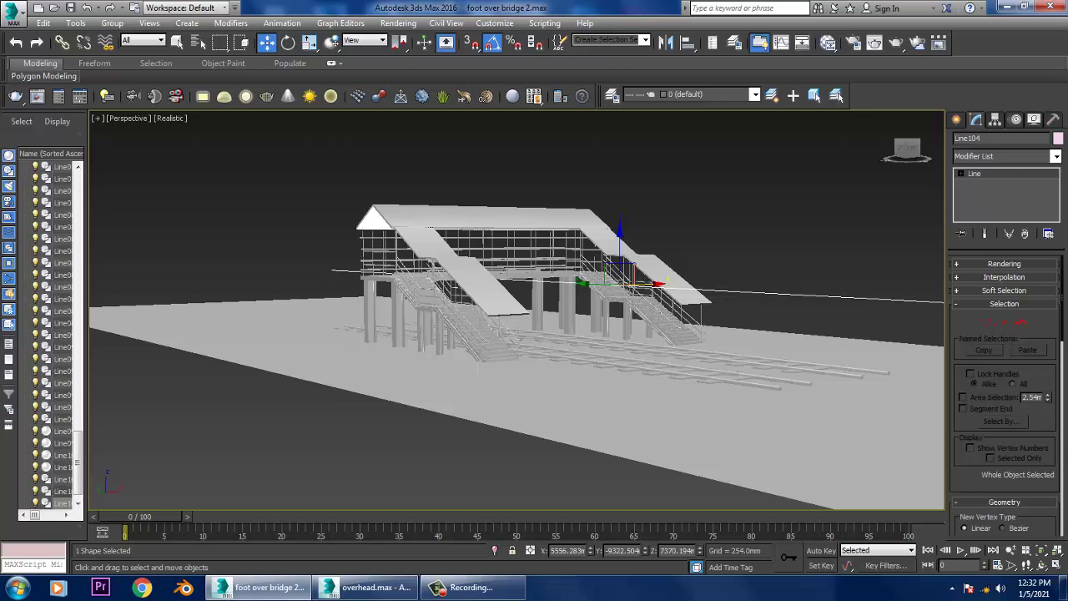
# - Enable viewport rendering on Line104 at about 185.6 mm thickness, then window-select the bridge and tracks
pyautogui.click(1004, 263)
pyautogui.click(959, 286)
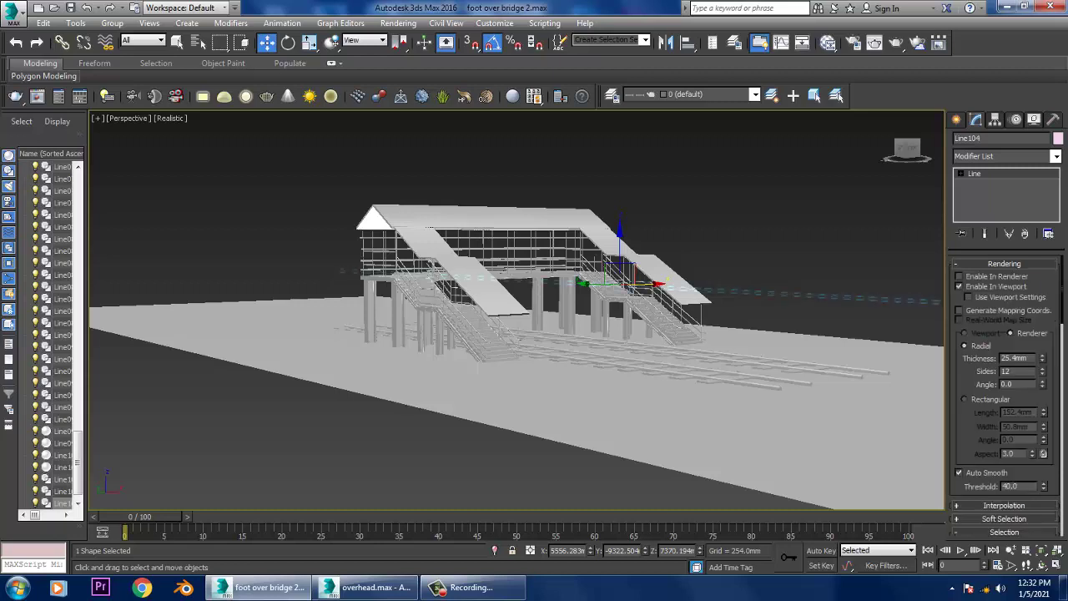
pyautogui.moveTo(627, 281)
pyautogui.keyDown('alt'); pyautogui.mouseDown(button='middle')
pyautogui.moveTo(100, 118)
pyautogui.moveTo(92, 125)
pyautogui.mouseUp(button='middle'); pyautogui.keyUp('alt')
pyautogui.scroll(-5, 518, 255)
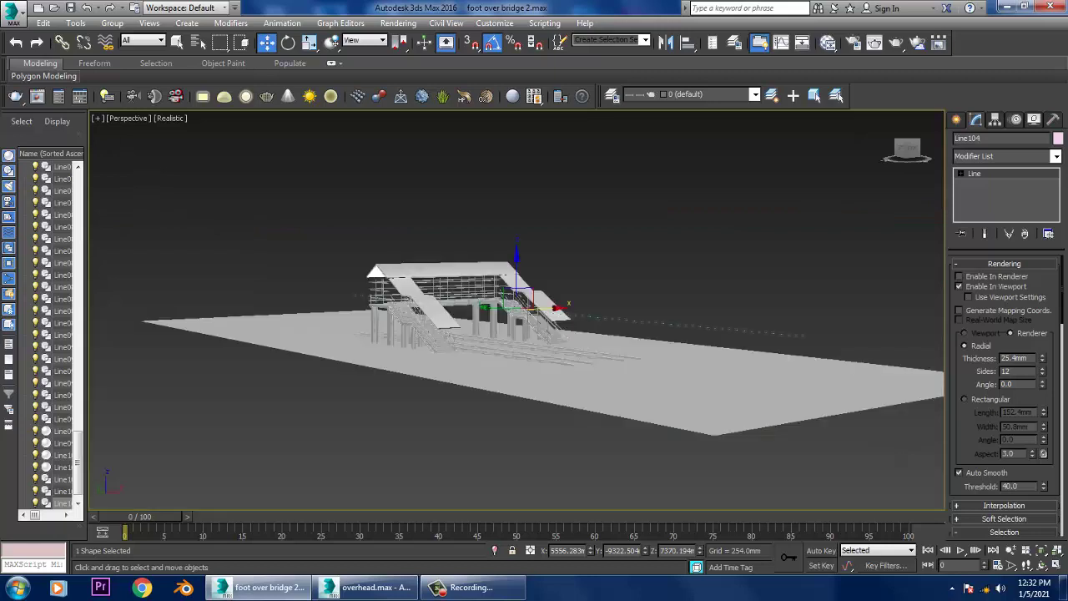
pyautogui.scroll(-3, 517, 255)
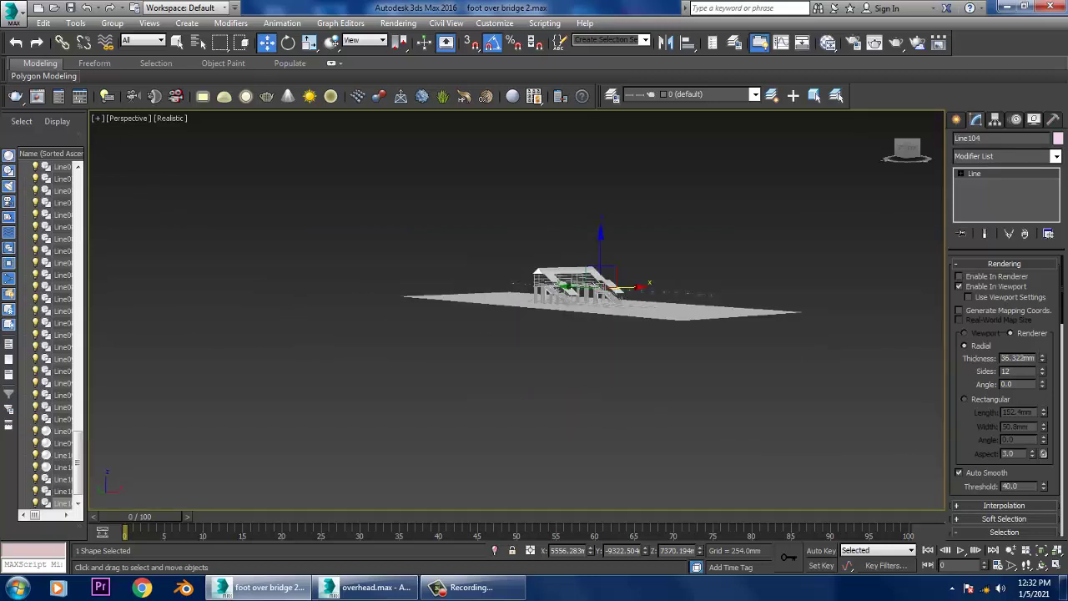
pyautogui.keyDown('alt'); pyautogui.moveTo(584, 292); pyautogui.dragTo(534, 300, button='middle'); pyautogui.keyUp('alt')
pyautogui.scroll(5, 517, 367)
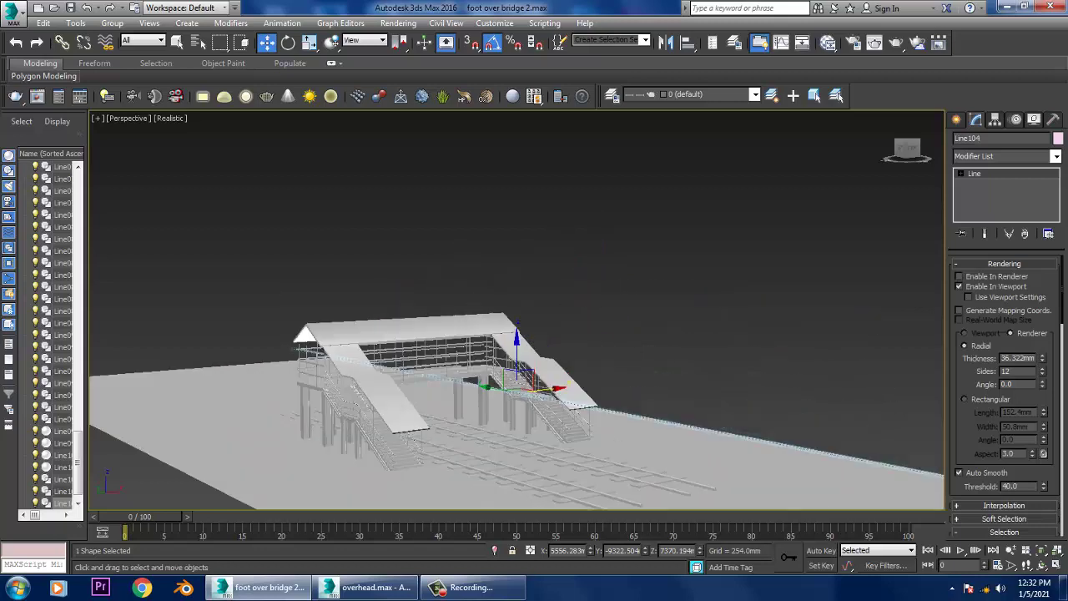
pyautogui.moveTo(1042, 358); pyautogui.dragTo(1042, 317)
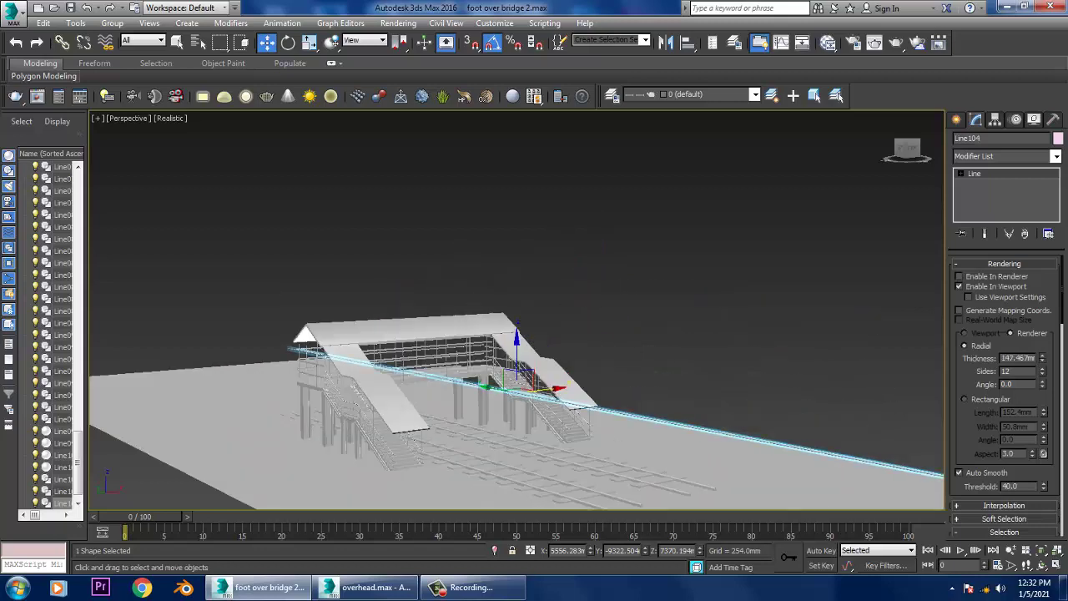
pyautogui.keyDown('alt'); pyautogui.moveTo(519, 369); pyautogui.dragTo(524, 292, button='middle'); pyautogui.keyUp('alt')
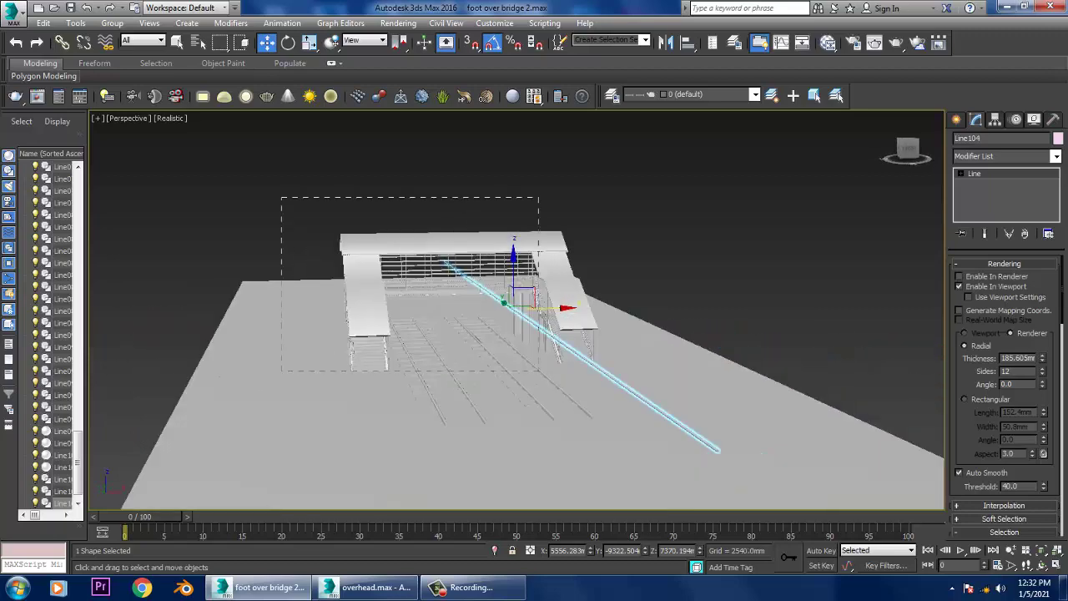
pyautogui.moveTo(539, 371); pyautogui.dragTo(703, 397)
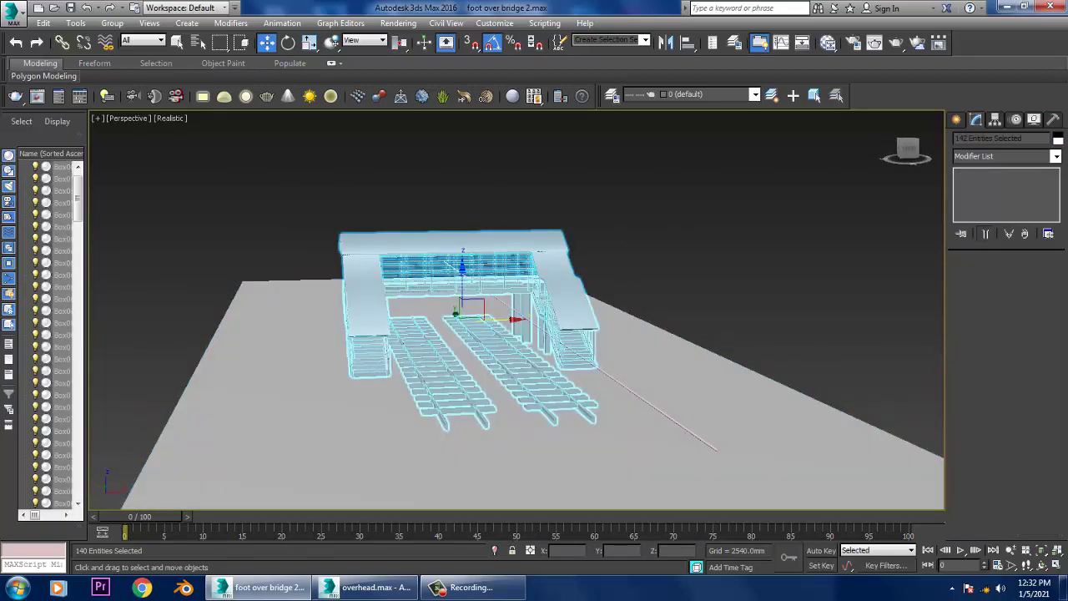
# - Switch between viewports and maximize the Front view of the selected bridge and tracks
pyautogui.keyDown('alt'); pyautogui.moveTo(539, 250); pyautogui.dragTo(356, 251, button='middle'); pyautogui.keyUp('alt')
pyautogui.hotkey('alt', 'w')
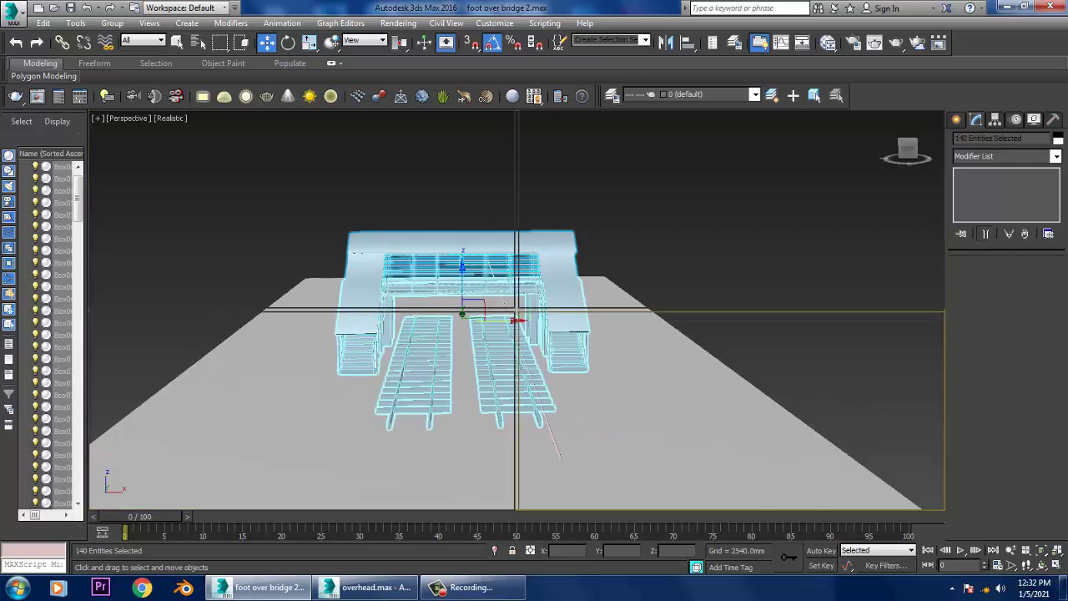
pyautogui.rightClick(354, 250)
pyautogui.hotkey('alt', 'w')
pyautogui.scroll(2, 472, 216)
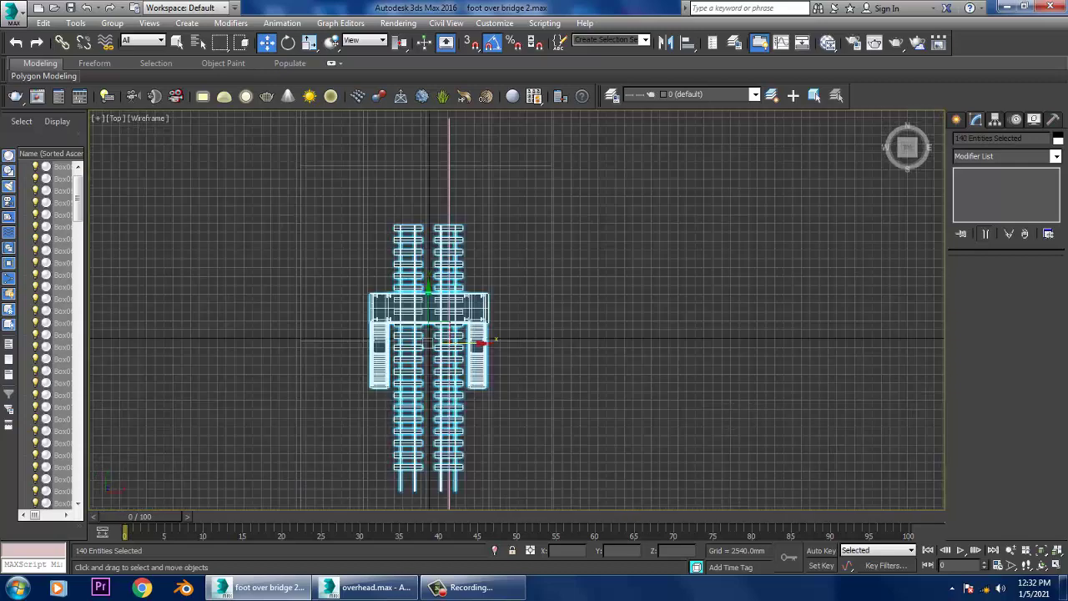
pyautogui.hotkey('alt', 'w')
pyautogui.rightClick(688, 360)
pyautogui.hotkey('alt', 'w')
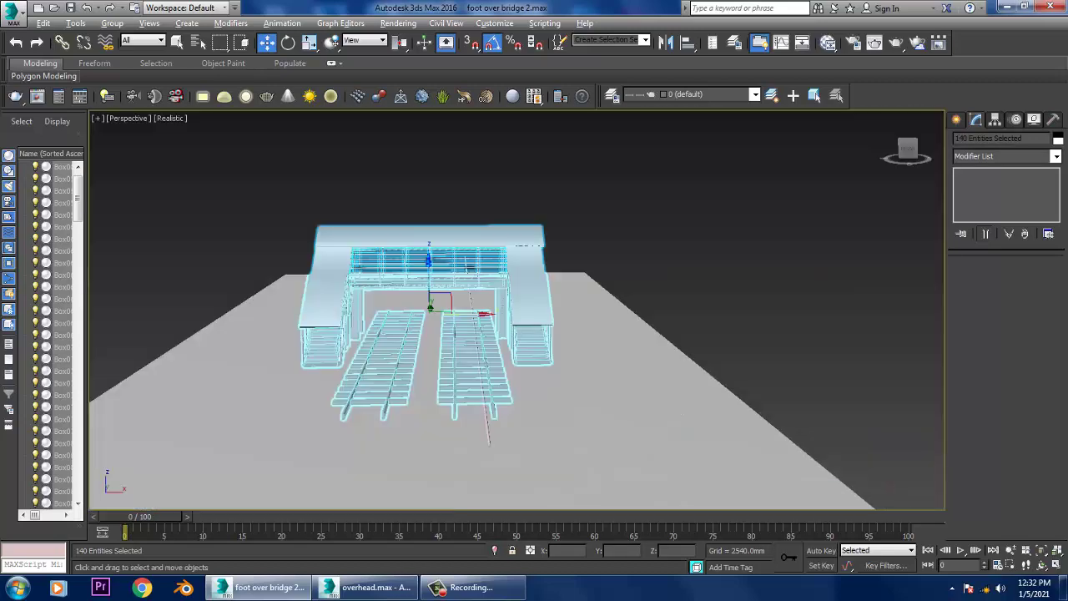
pyautogui.hotkey('alt', 'w')
pyautogui.rightClick(732, 251)
pyautogui.hotkey('alt', 'w')
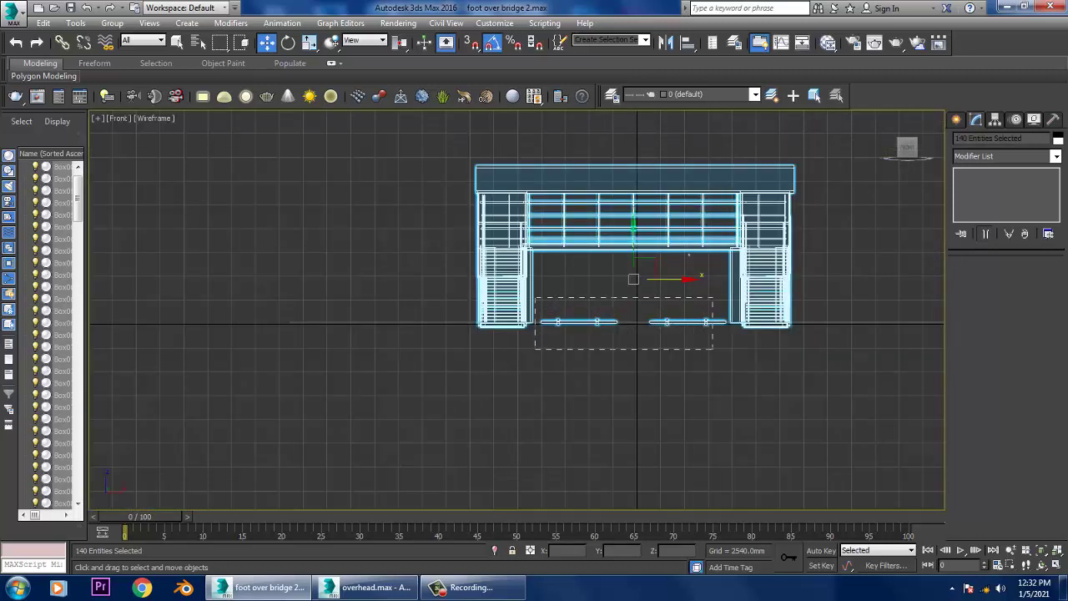
# - Remove the track beams from the selection, then maximize the Perspective view
pyautogui.keyDown('alt'); pyautogui.moveTo(535, 295); pyautogui.dragTo(534, 295); pyautogui.keyUp('alt')
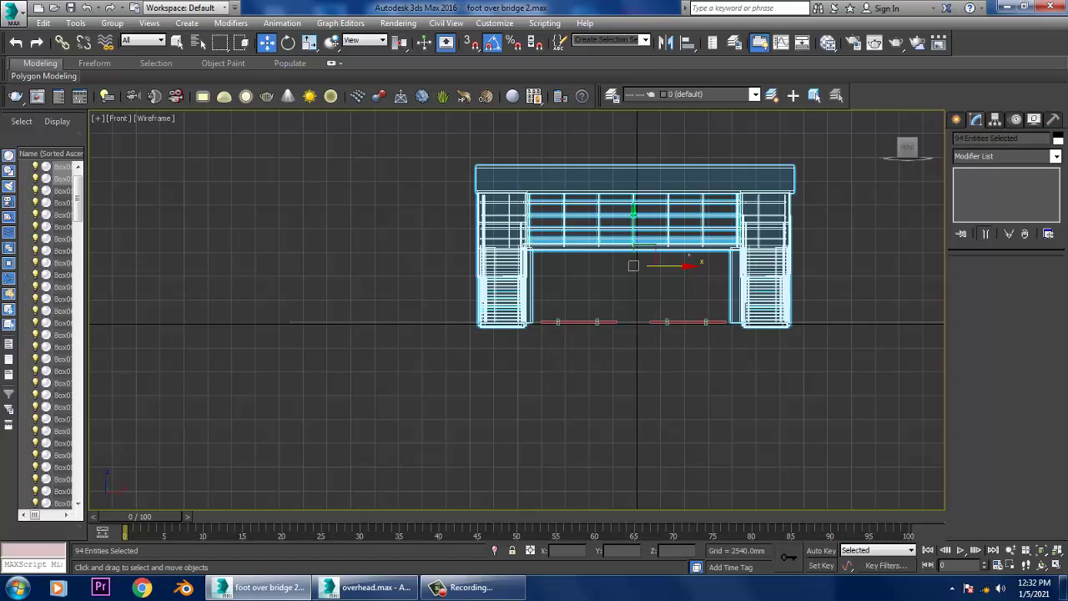
pyautogui.hotkey('alt', 'w')
pyautogui.rightClick(697, 380)
pyautogui.hotkey('alt', 'w')
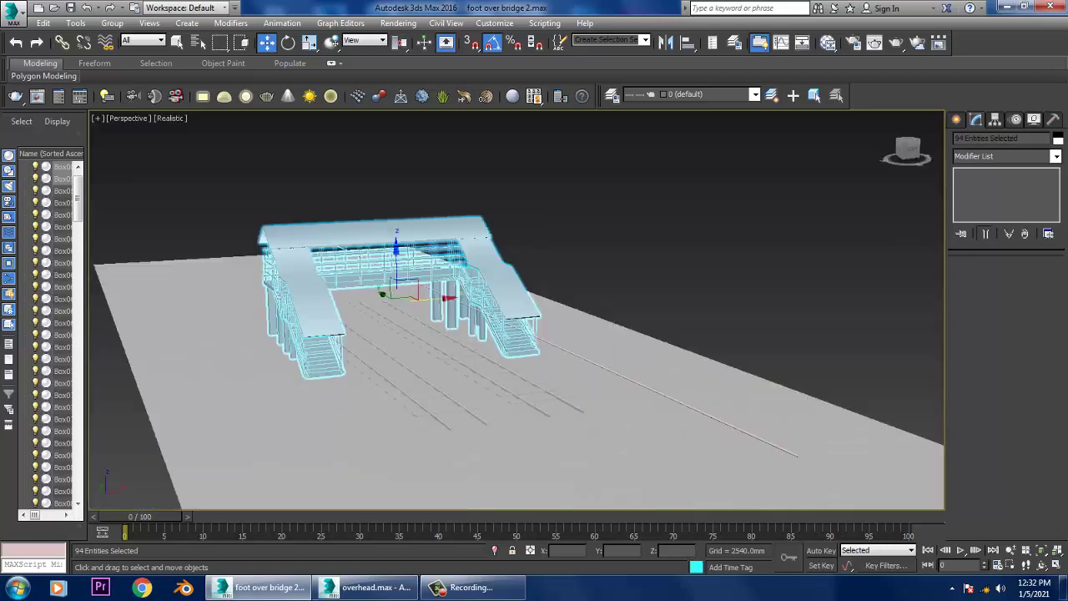
# - Scale the footbridge uniformly to 120%, raise it, and stretch it taller along its height
pyautogui.press('r')
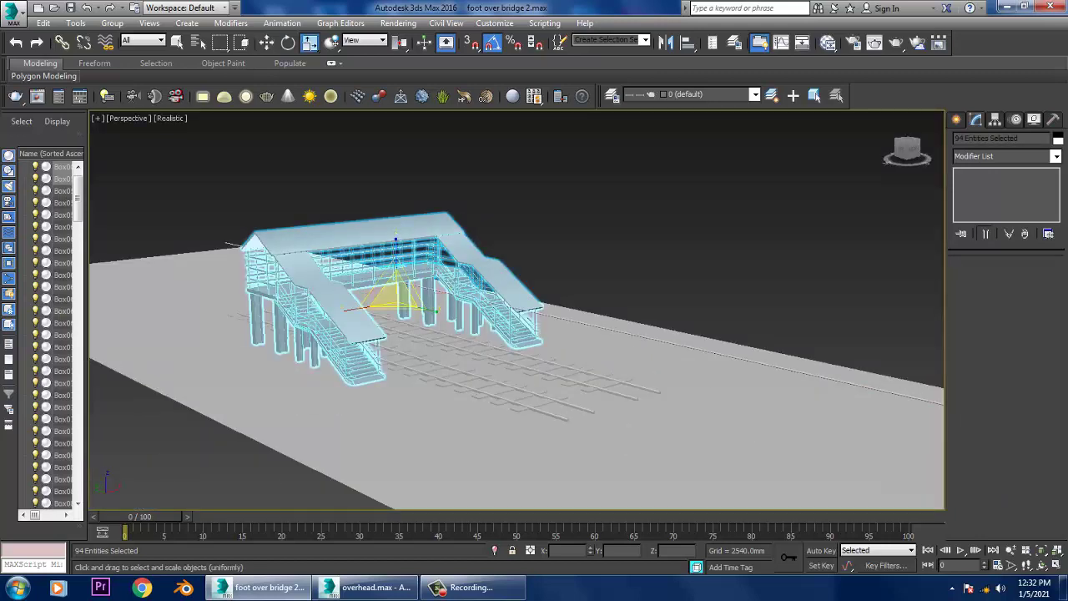
pyautogui.moveTo(396, 288); pyautogui.dragTo(396, 265)
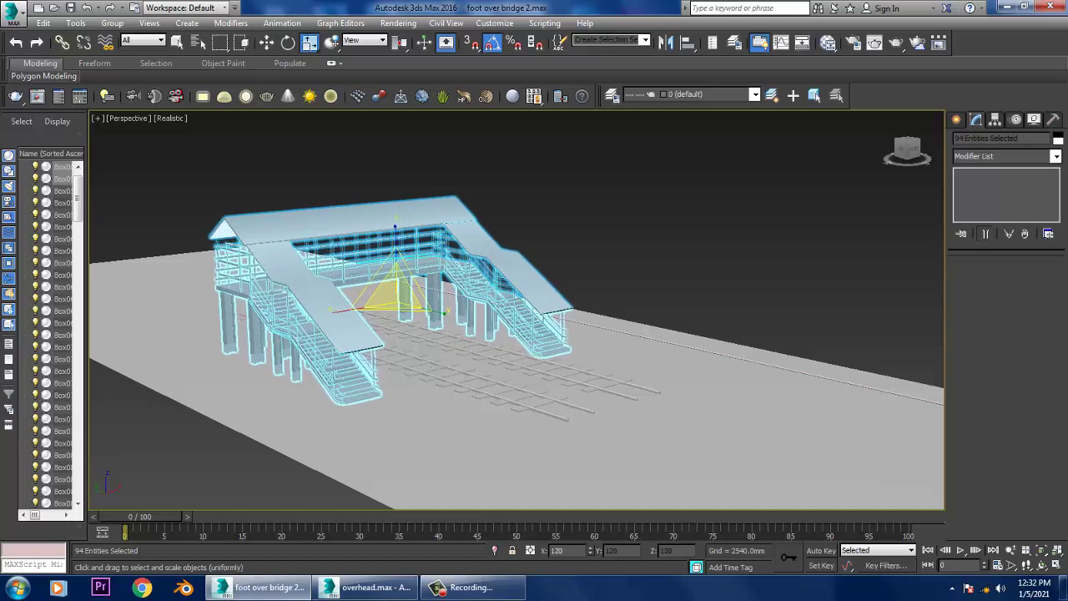
pyautogui.moveTo(395, 265)
pyautogui.keyDown('alt'); pyautogui.mouseDown(button='middle')
pyautogui.moveTo(451, 266)
pyautogui.moveTo(405, 265)
pyautogui.mouseUp(button='middle'); pyautogui.keyUp('alt')
pyautogui.press('w')
pyautogui.moveTo(395, 267); pyautogui.dragTo(395, 250)
pyautogui.moveTo(395, 251)
pyautogui.keyDown('alt'); pyautogui.mouseDown(button='middle')
pyautogui.moveTo(417, 284)
pyautogui.moveTo(422, 275)
pyautogui.mouseUp(button='middle'); pyautogui.keyUp('alt')
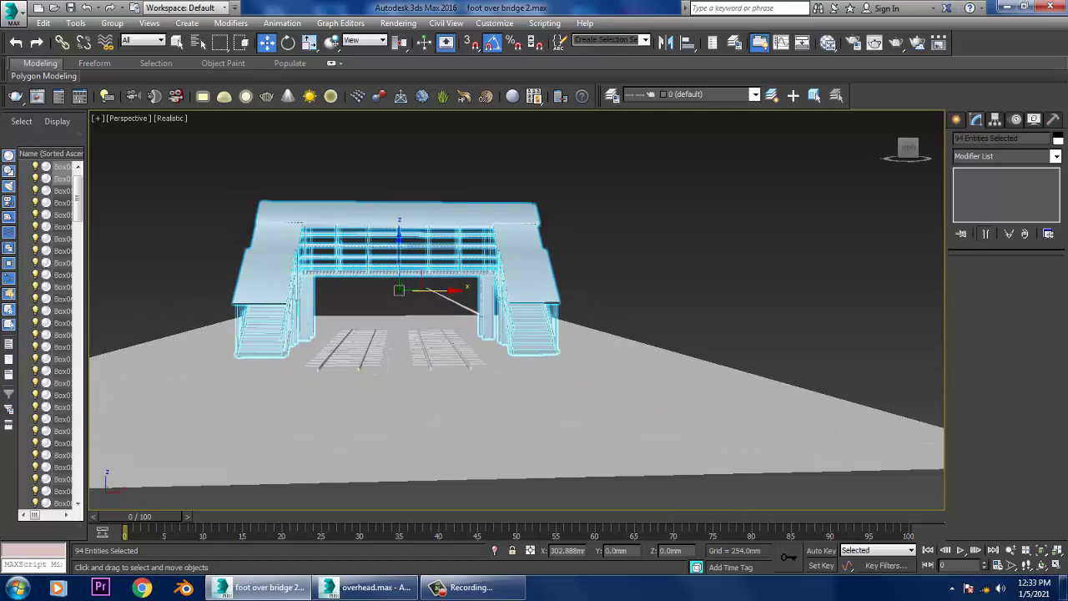
pyautogui.press('r')
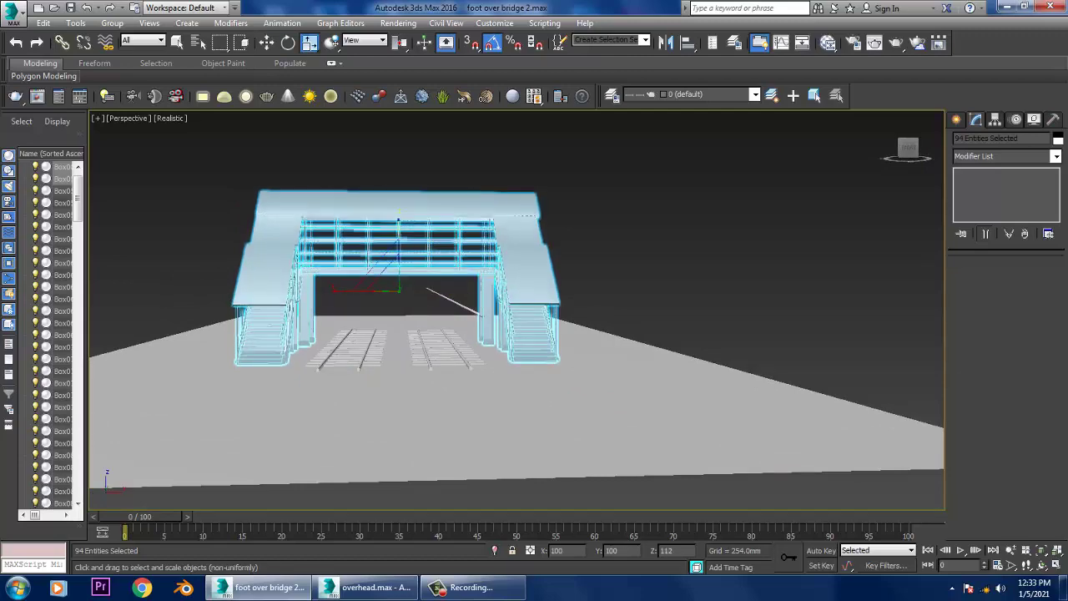
pyautogui.moveTo(421, 275)
pyautogui.keyDown('alt'); pyautogui.mouseDown(button='middle')
pyautogui.moveTo(767, 276)
pyautogui.moveTo(801, 258)
pyautogui.mouseUp(button='middle'); pyautogui.keyUp('alt')
pyautogui.scroll(5, 518, 308)
# - Select the Line104 overhead wire and move it higher
pyautogui.press('w')
pyautogui.click(751, 299)
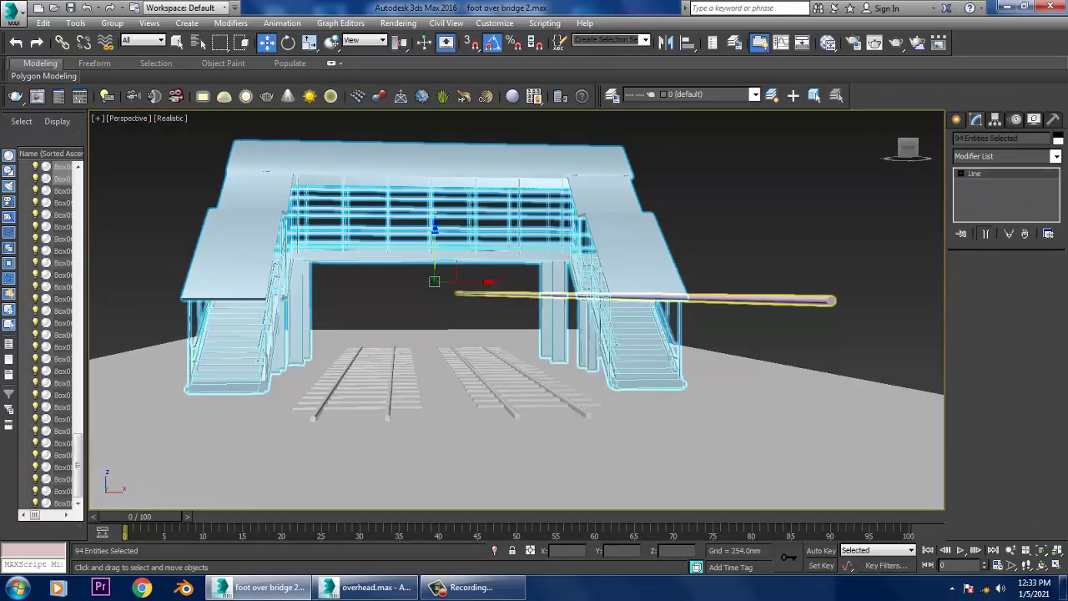
pyautogui.keyDown('alt'); pyautogui.moveTo(751, 299); pyautogui.dragTo(776, 304, button='middle'); pyautogui.keyUp('alt')
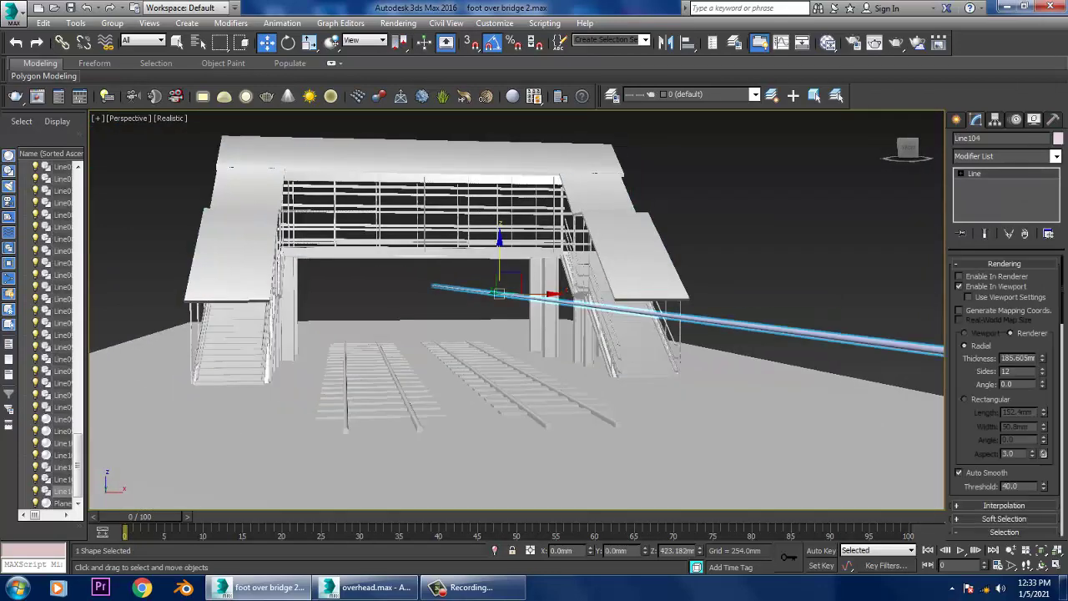
pyautogui.moveTo(509, 281); pyautogui.dragTo(509, 255)
pyautogui.moveTo(509, 267)
pyautogui.keyDown('alt'); pyautogui.mouseDown(button='middle')
pyautogui.moveTo(417, 276)
pyautogui.moveTo(484, 277)
pyautogui.moveTo(451, 276)
pyautogui.mouseUp(button='middle'); pyautogui.keyUp('alt')
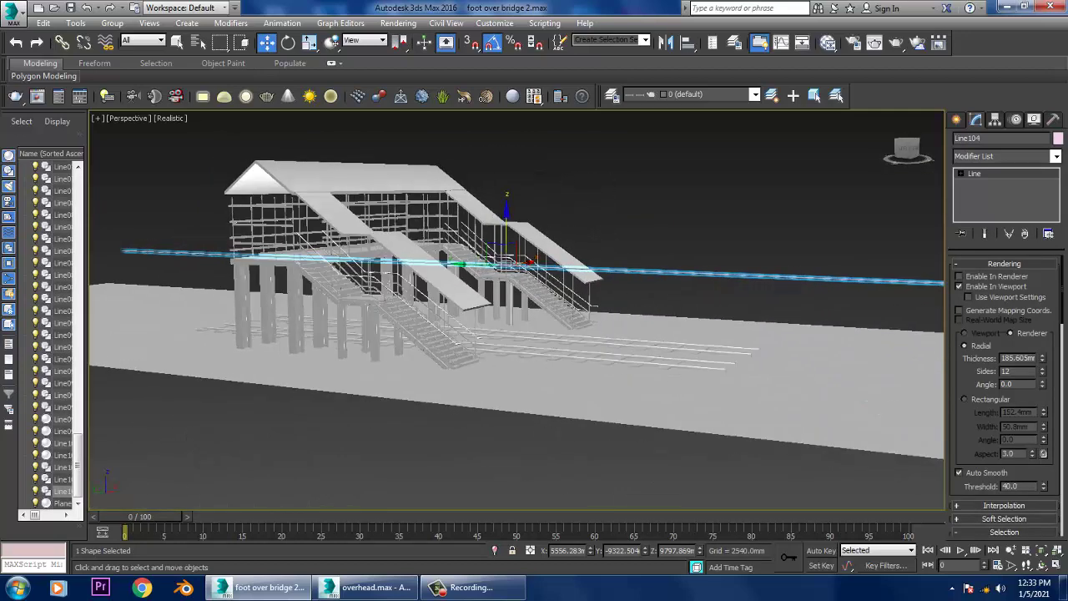
# - In the maximized Left view, set the wire's rendering thickness to 190.208 mm
pyautogui.hotkey('alt', 'w')
pyautogui.rightClick(334, 417)
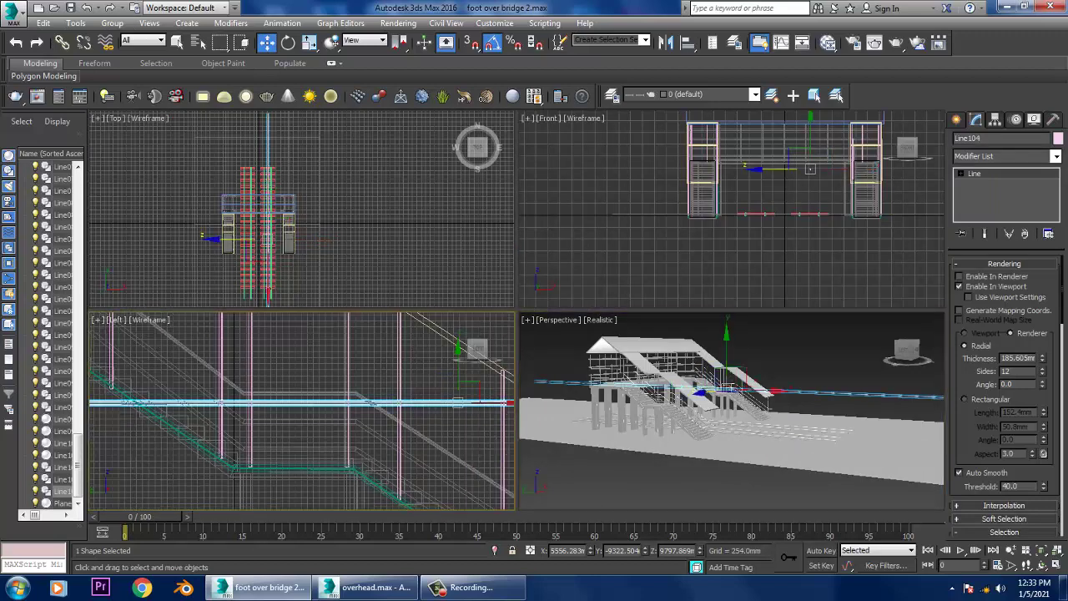
pyautogui.hotkey('alt', 'w')
pyautogui.scroll(-2, 617, 368)
pyautogui.scroll(-2, 617, 368)
pyautogui.scroll(-3, 557, 373)
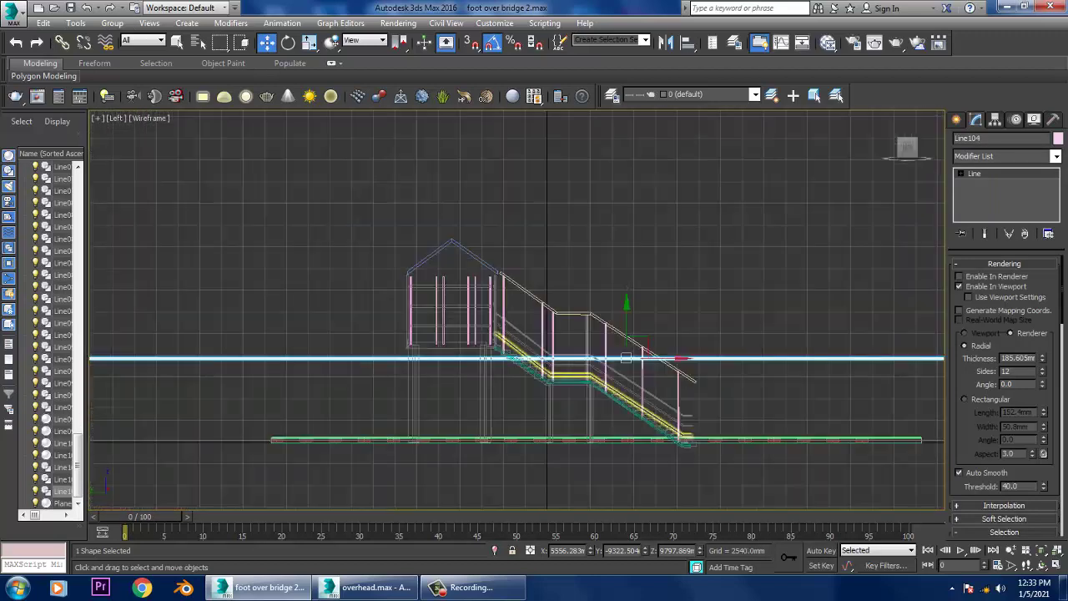
pyautogui.scroll(-2, 557, 373)
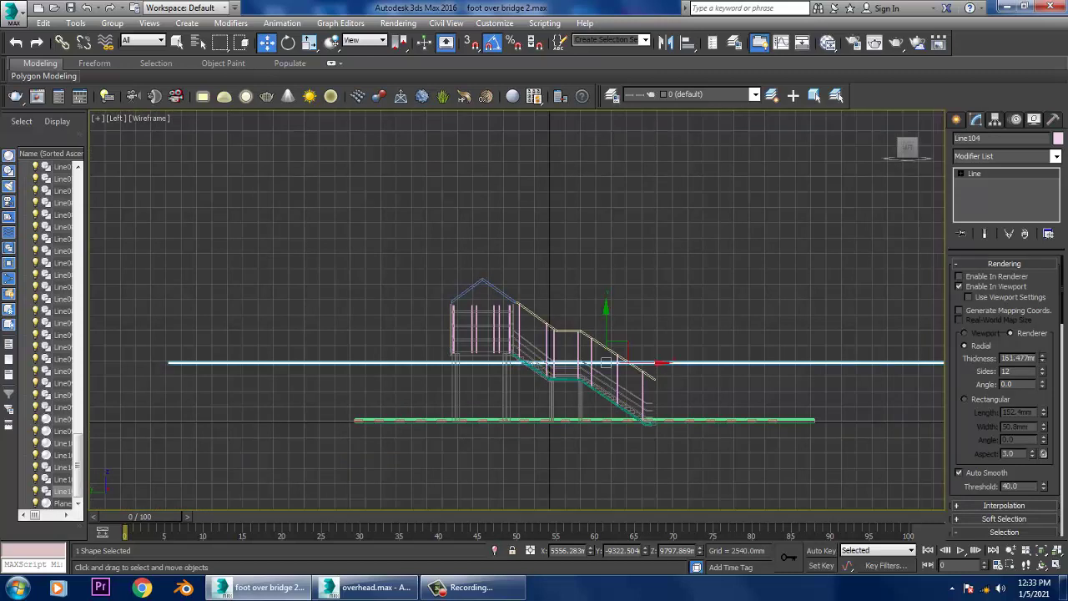
pyautogui.moveTo(1041, 358)
pyautogui.mouseDown()
pyautogui.moveTo(1042, 372)
pyautogui.moveTo(1042, 342)
pyautogui.mouseUp()
pyautogui.hotkey('alt', 'w')
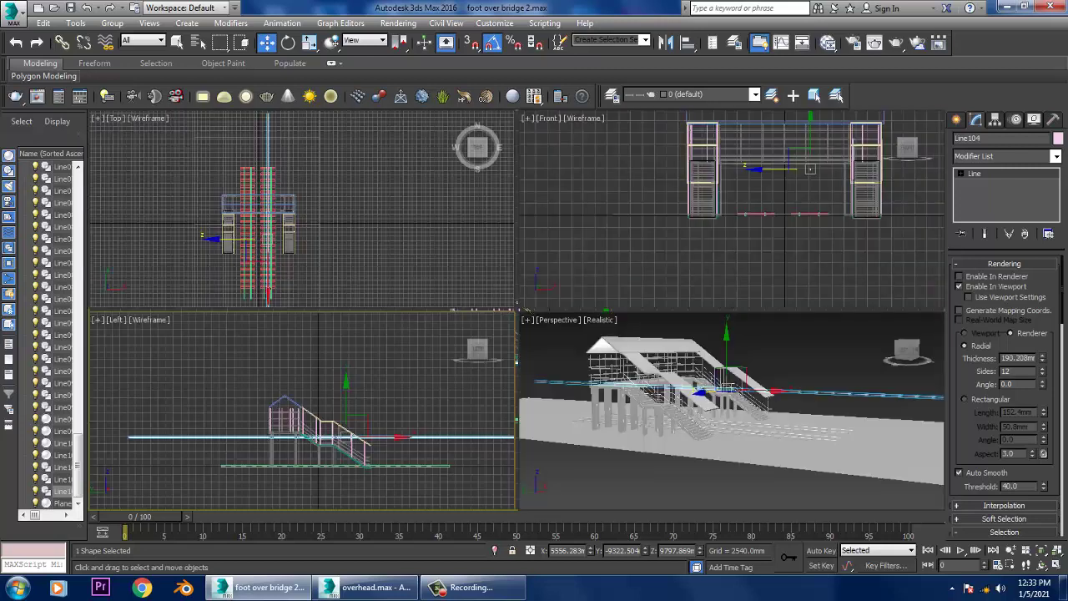
pyautogui.hotkey('alt', 'w')
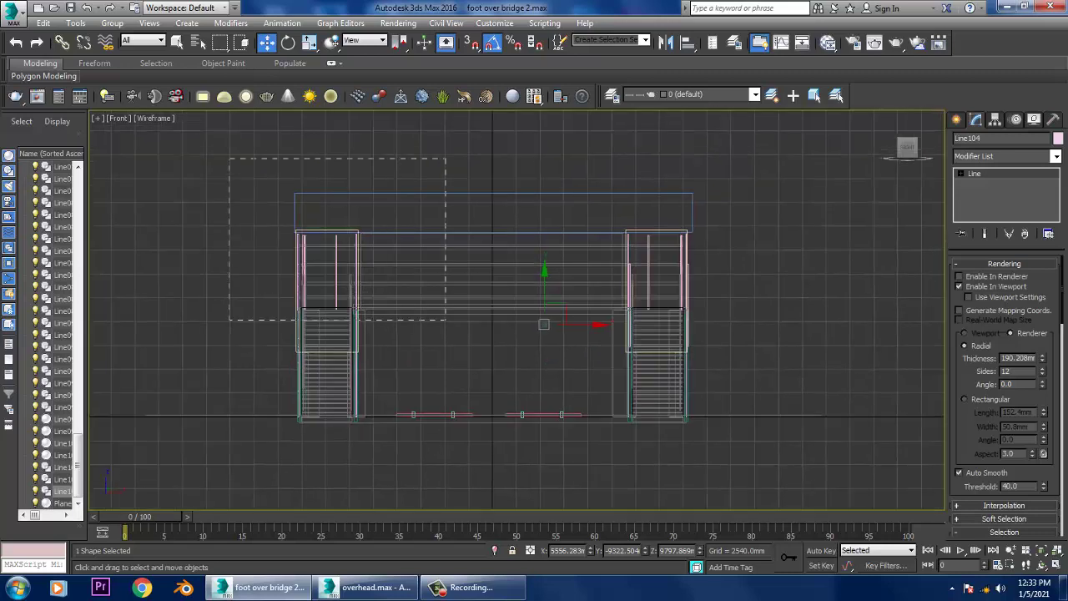
# - In the Front view, window-select the bridge and deselect the tracks, then maximize Perspective
pyautogui.moveTo(445, 319); pyautogui.dragTo(787, 429)
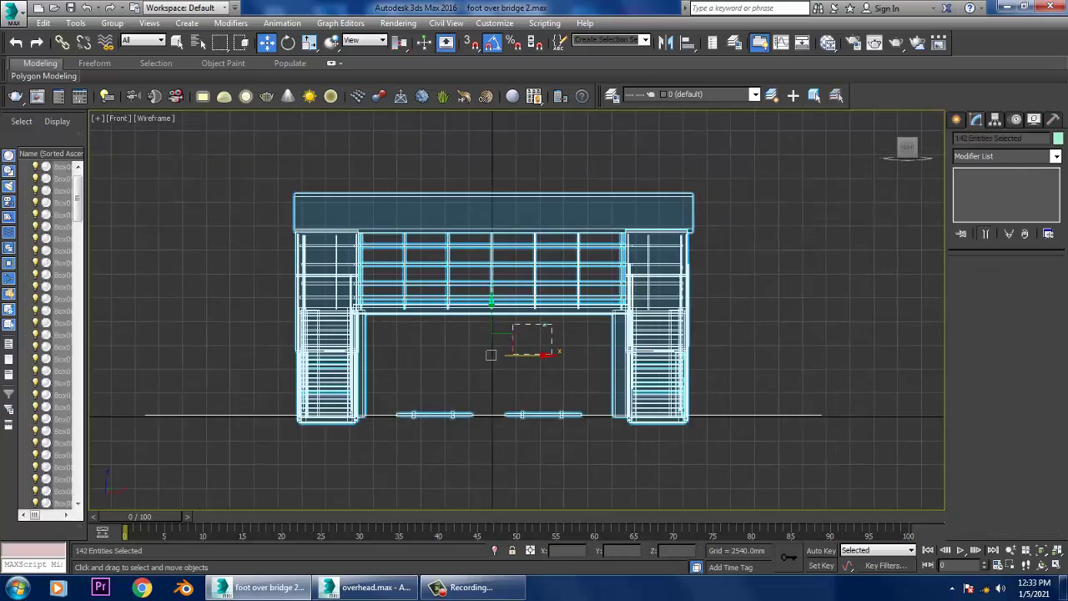
pyautogui.keyDown('alt'); pyautogui.moveTo(385, 384); pyautogui.dragTo(584, 443); pyautogui.keyUp('alt')
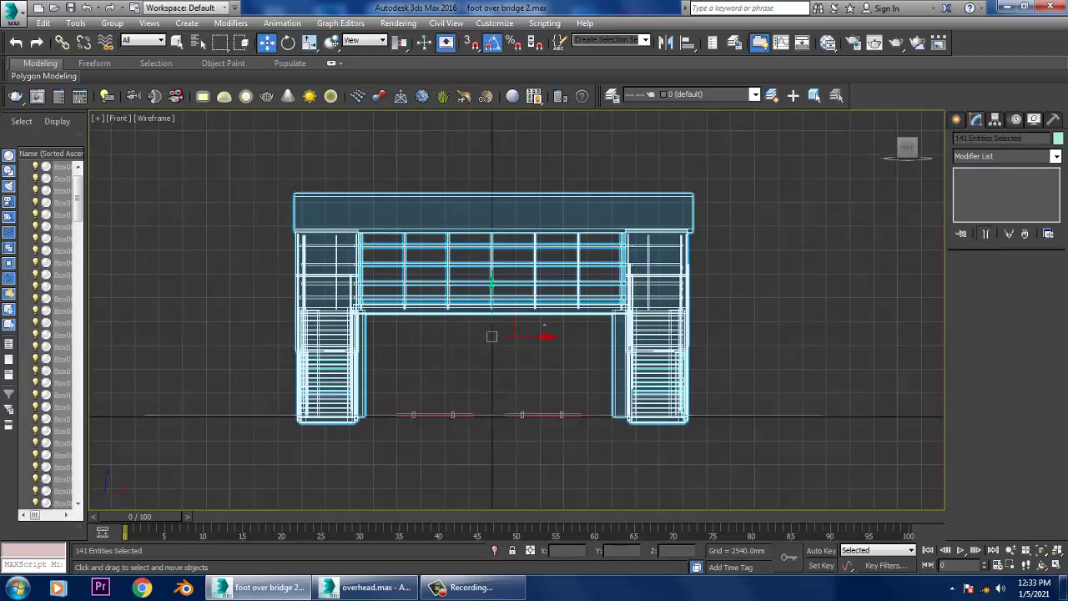
pyautogui.hotkey('alt', 'w')
pyautogui.rightClick(732, 450)
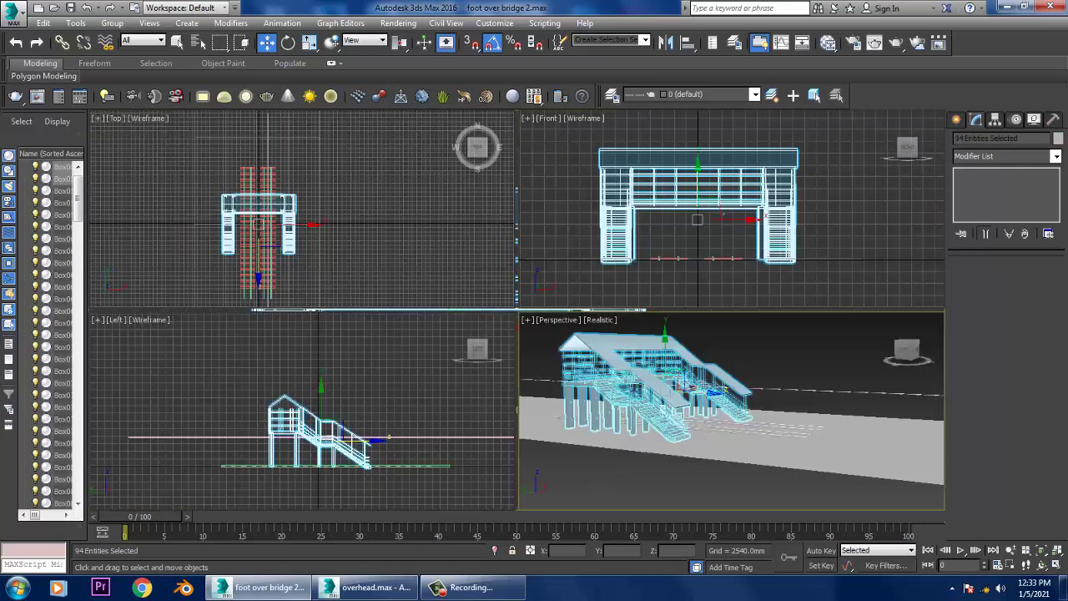
pyautogui.hotkey('alt', 'w')
pyautogui.keyDown('alt'); pyautogui.moveTo(534, 334); pyautogui.dragTo(584, 326, button='middle'); pyautogui.keyUp('alt')
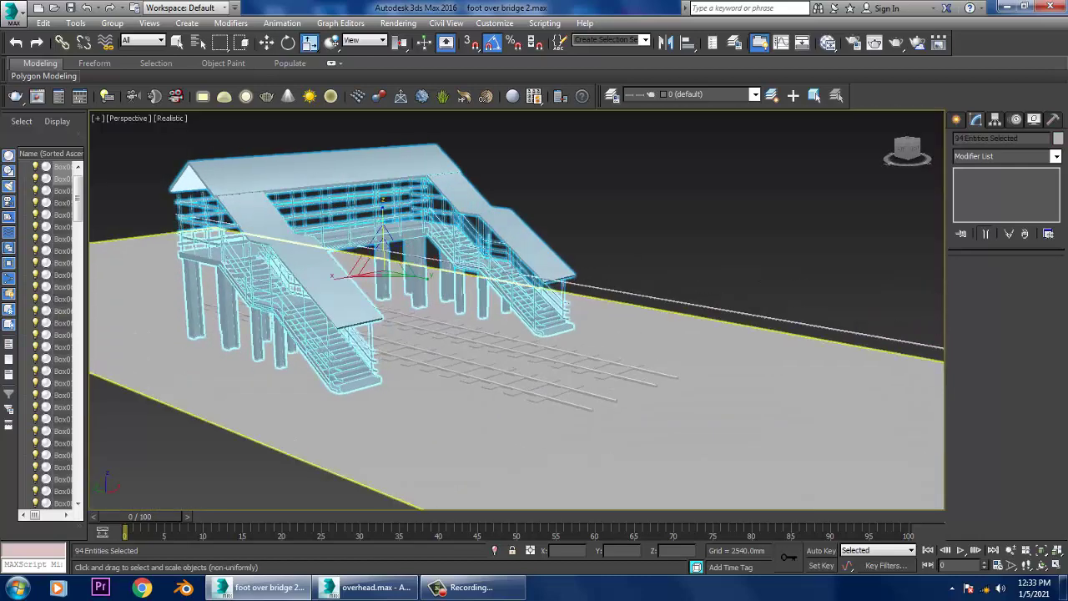
# - Uniformly scale the selected bridge up to about 105%
pyautogui.press('r')
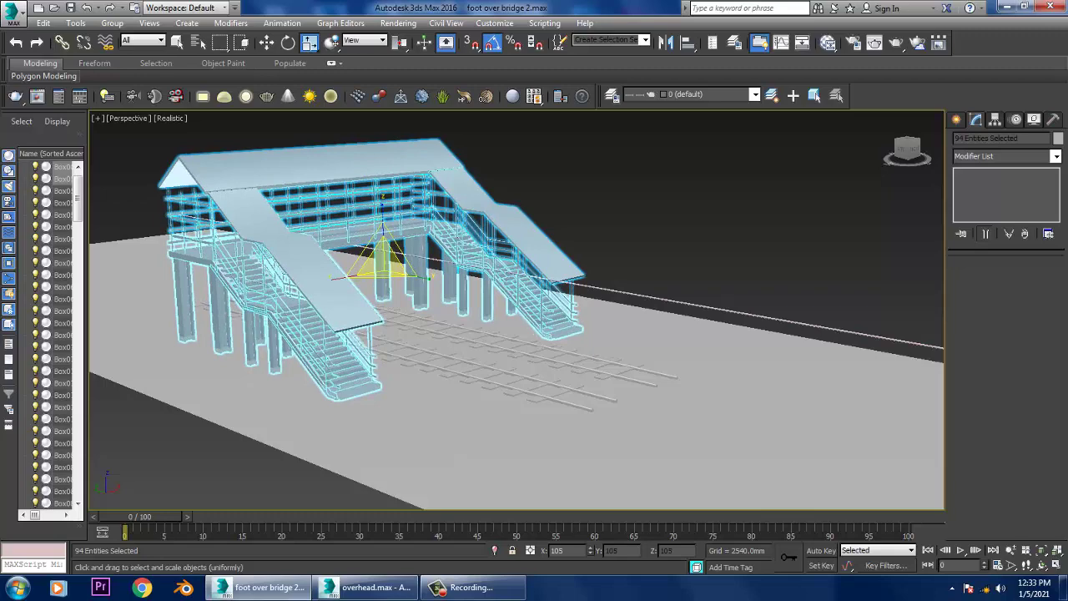
pyautogui.moveTo(380, 259); pyautogui.dragTo(381, 250)
pyautogui.press('w')
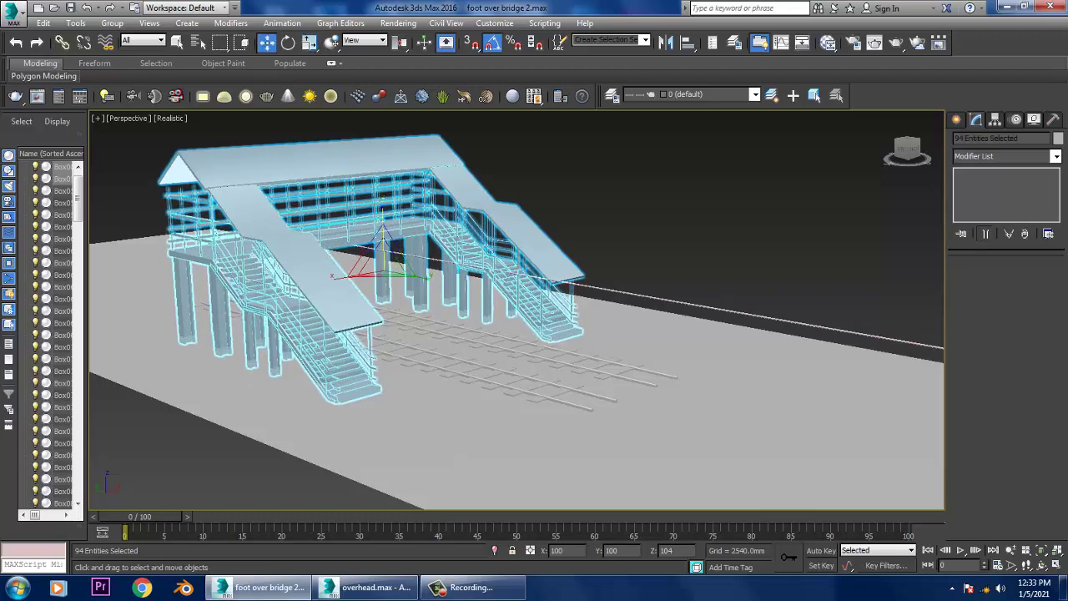
pyautogui.keyDown('alt'); pyautogui.moveTo(380, 251); pyautogui.dragTo(451, 250, button='middle'); pyautogui.keyUp('alt')
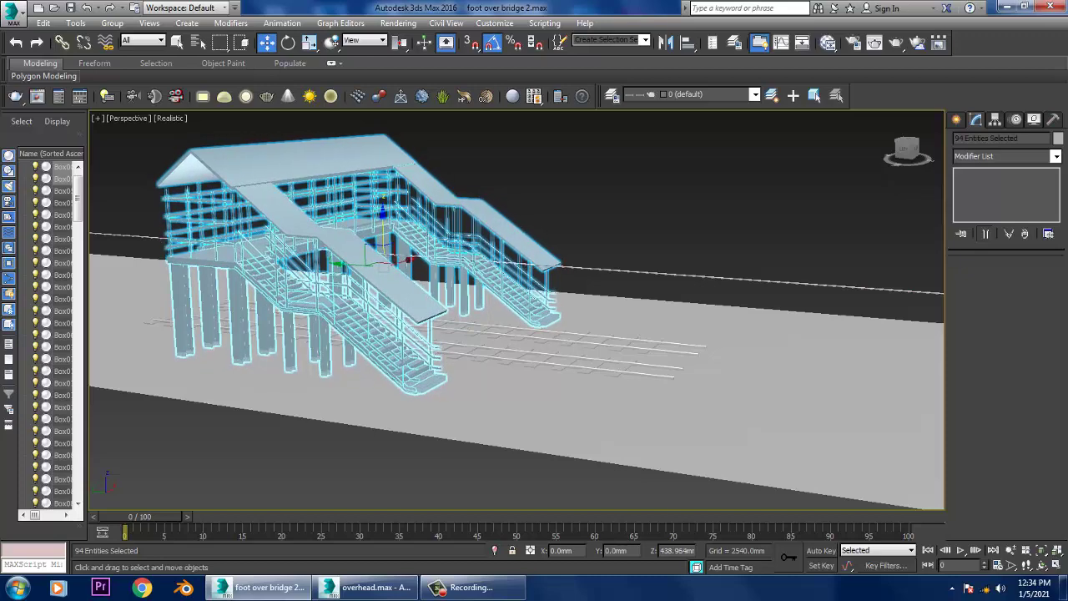
pyautogui.keyDown('alt'); pyautogui.moveTo(450, 250); pyautogui.dragTo(617, 251, button='middle'); pyautogui.keyUp('alt')
# - Select Line104, raise it slightly, and maximize the Left view
pyautogui.scroll(-10, 50, 333)
pyautogui.click(63, 491)
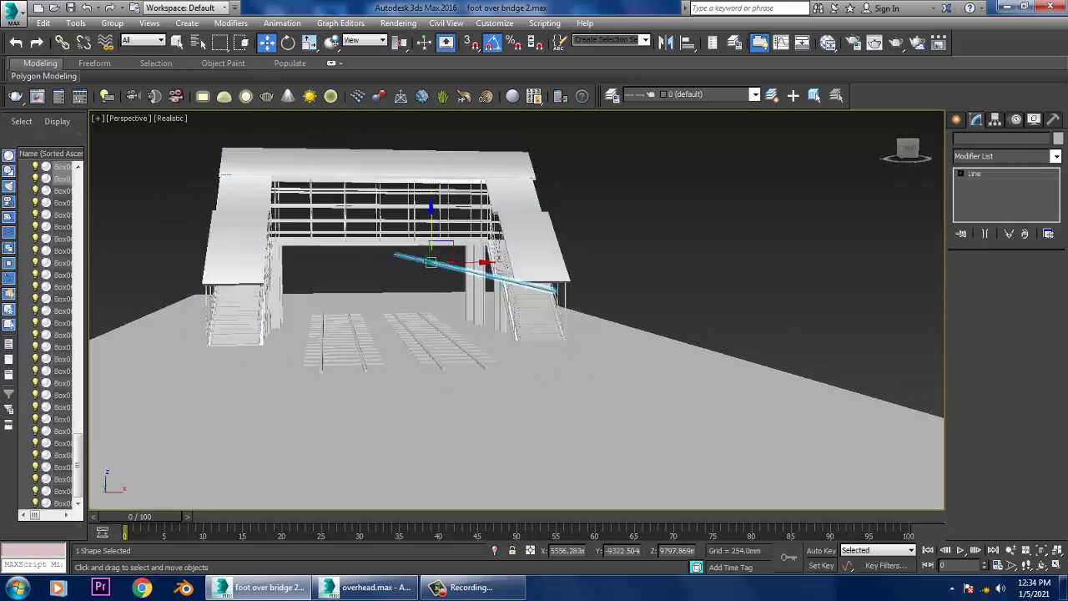
pyautogui.moveTo(430, 225); pyautogui.dragTo(430, 216)
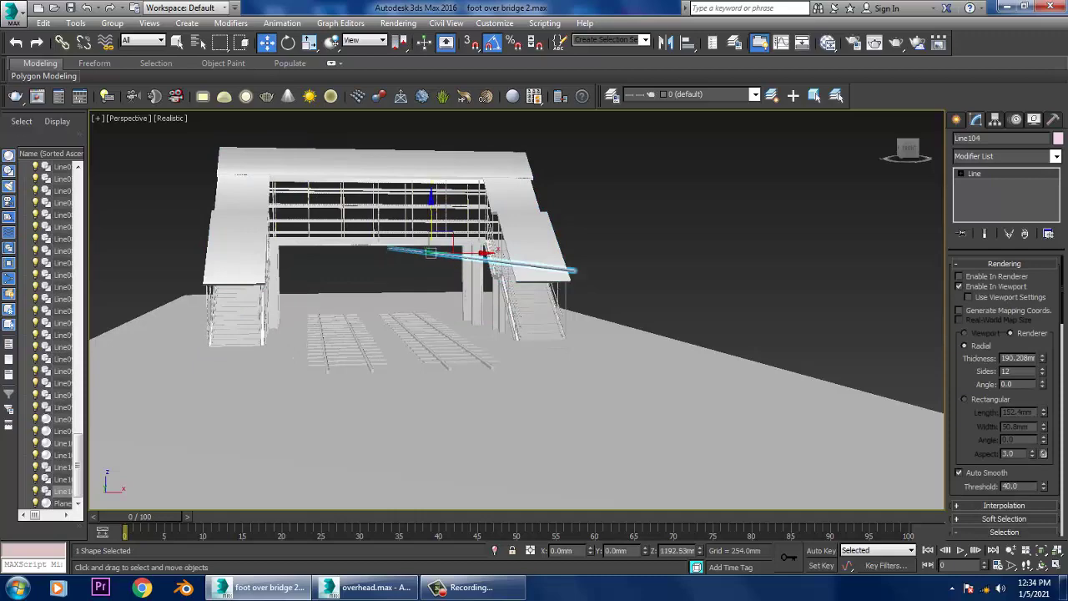
pyautogui.hotkey('alt', 'w')
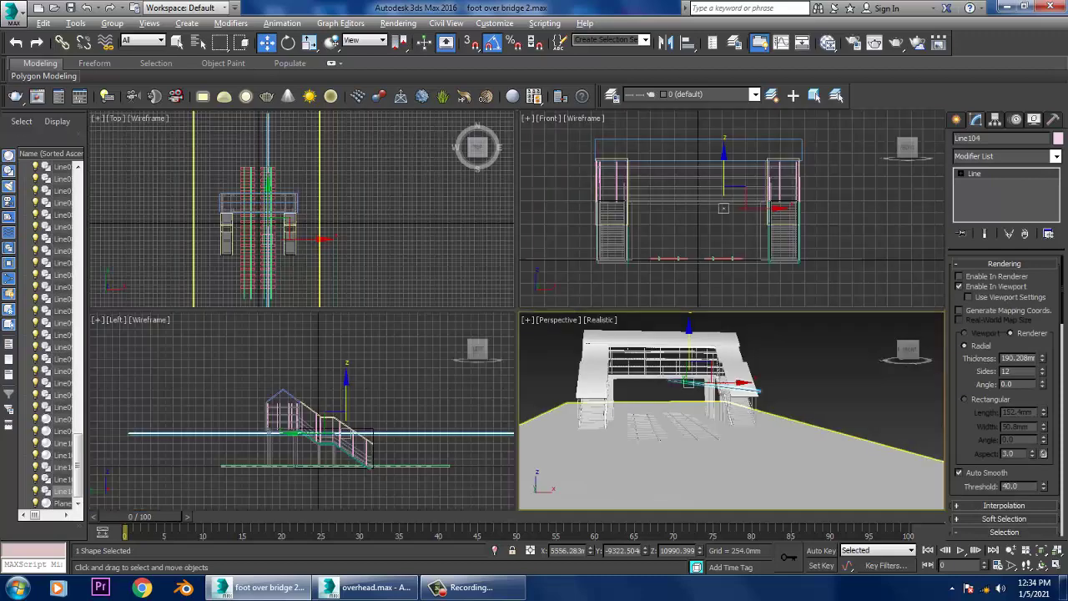
pyautogui.scroll(1, 275, 409)
pyautogui.hotkey('alt', 'w')
pyautogui.scroll(3, 533, 349)
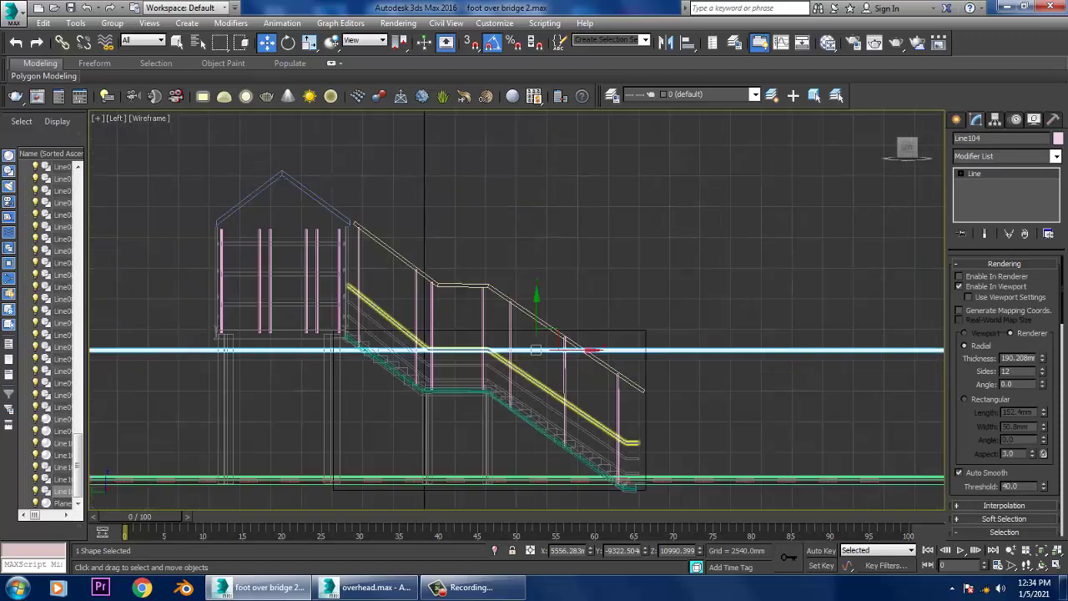
# - Open the wire's spline editing options and pan the Left view along its length
pyautogui.rightClick(640, 347)
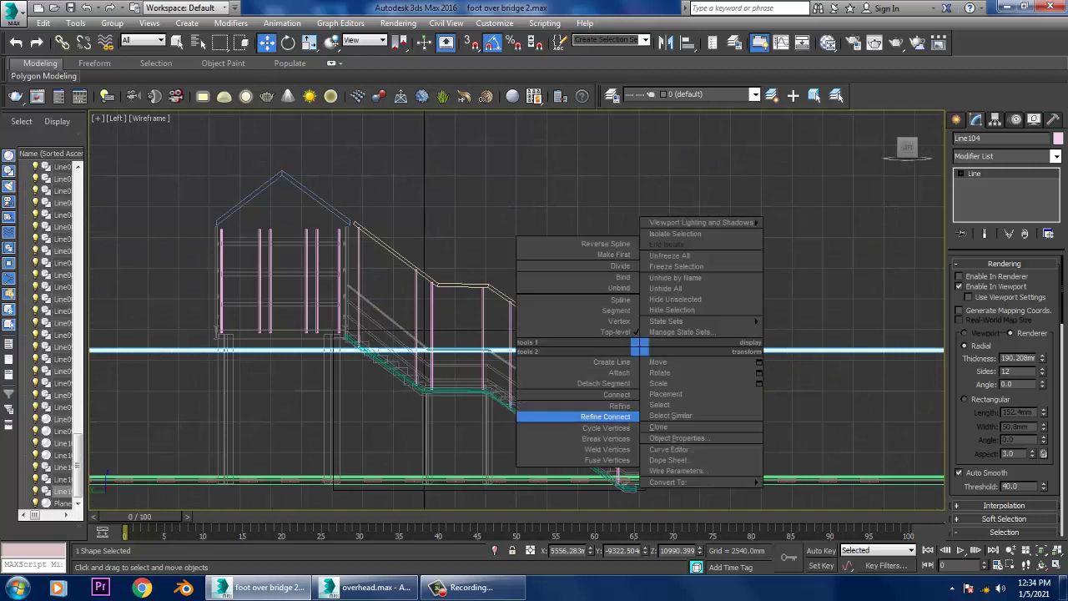
pyautogui.click(619, 405)
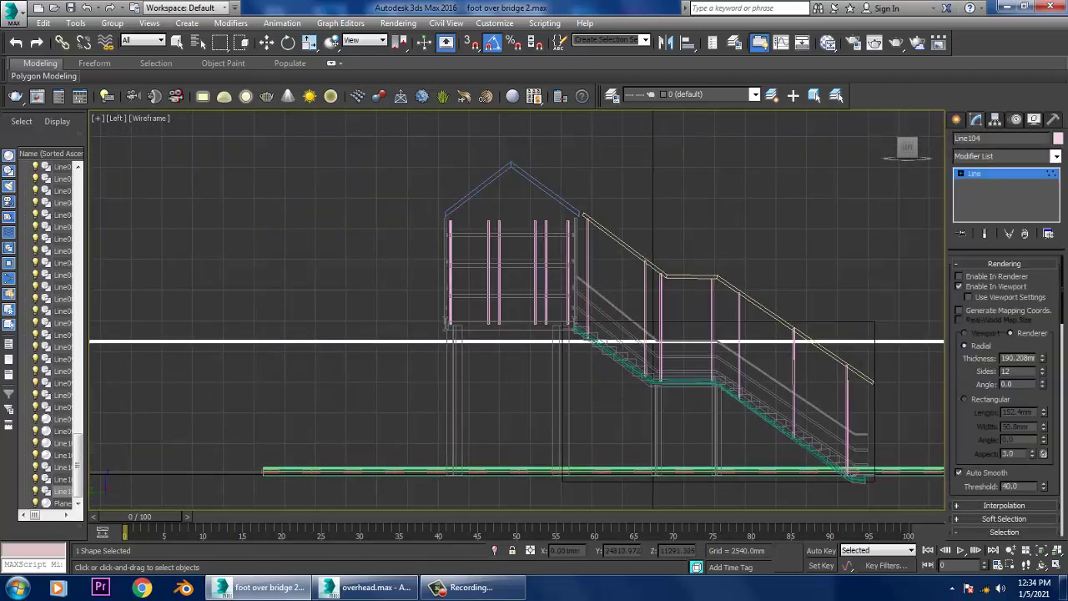
pyautogui.moveTo(651, 334); pyautogui.dragTo(520, 333, button='middle')
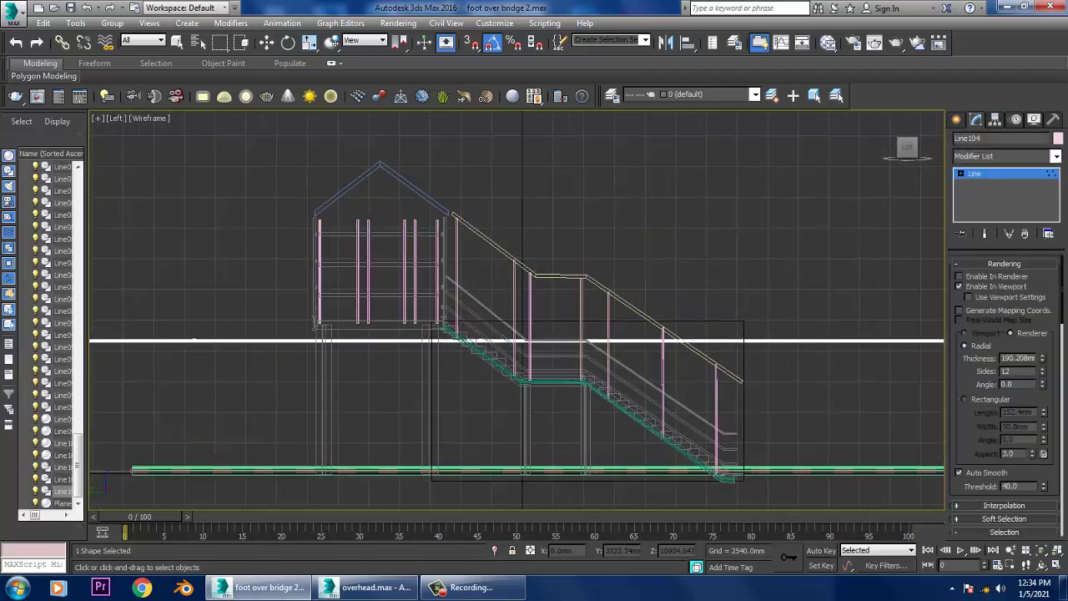
pyautogui.moveTo(742, 341); pyautogui.dragTo(531, 340, button='middle')
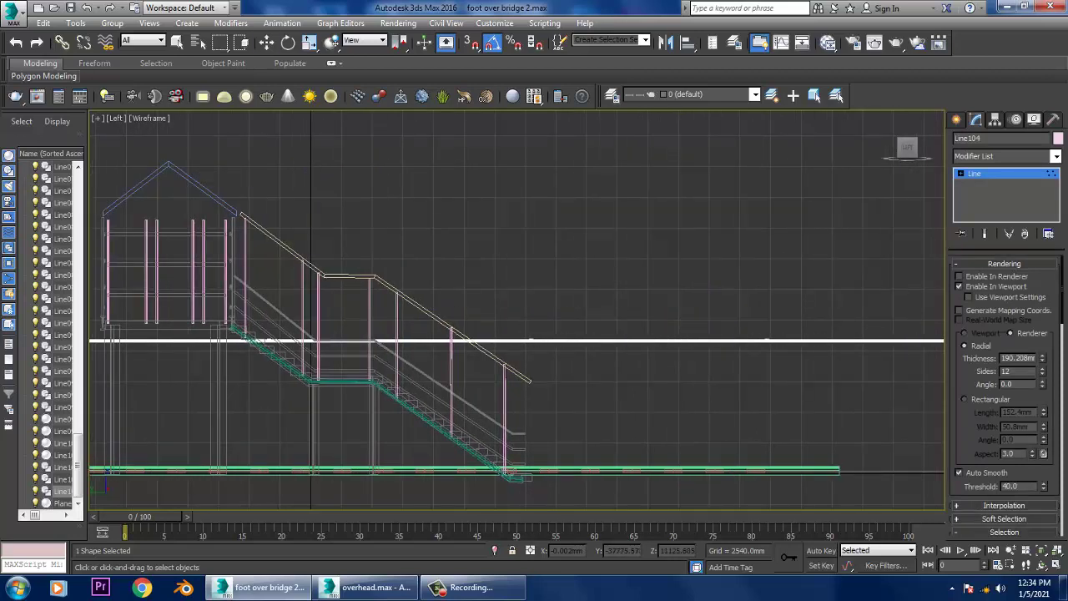
pyautogui.press('w')
pyautogui.moveTo(327, 372); pyautogui.dragTo(455, 371, button='middle')
pyautogui.scroll(-2, 454, 372)
pyautogui.scroll(-2, 454, 371)
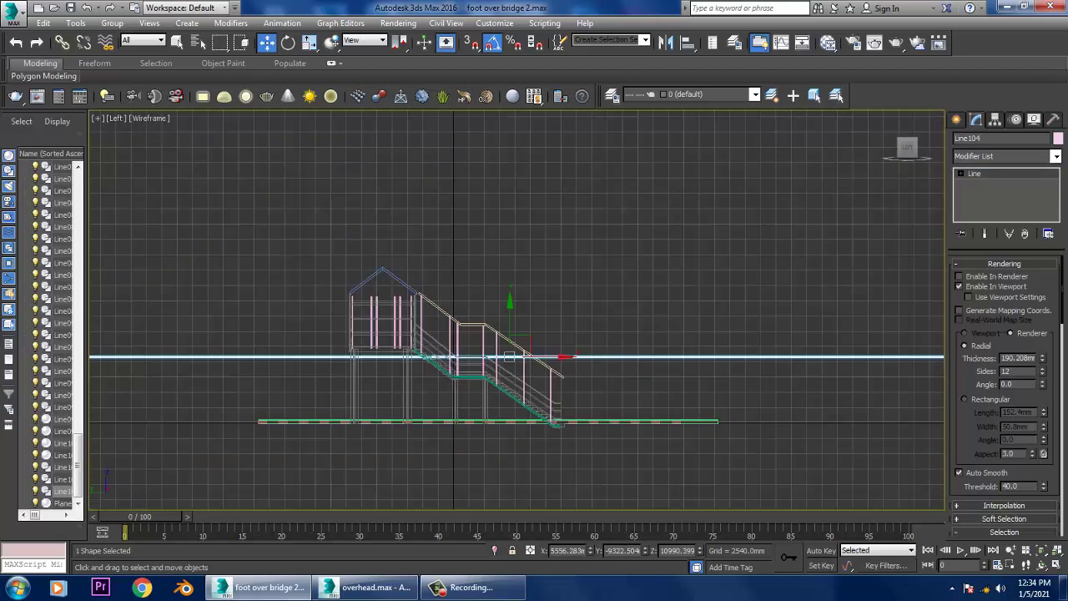
# - At Vertex level, select all of Line104's vertices and nudge them slightly along its length
pyautogui.press('1')
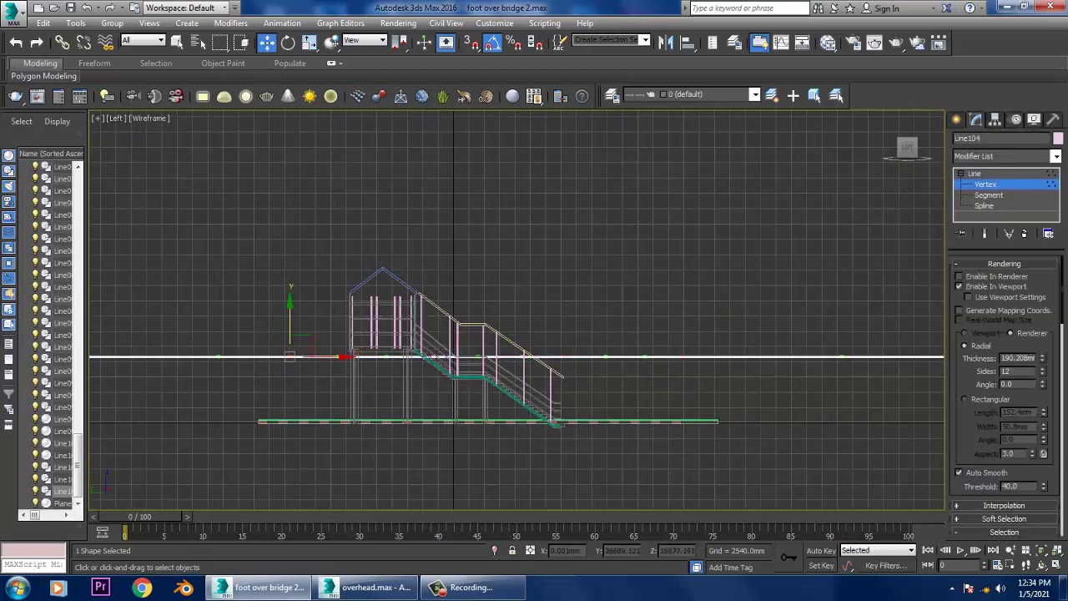
pyautogui.hotkey('ctrl', 'a')
pyautogui.moveTo(643, 551); pyautogui.dragTo(643, 543)
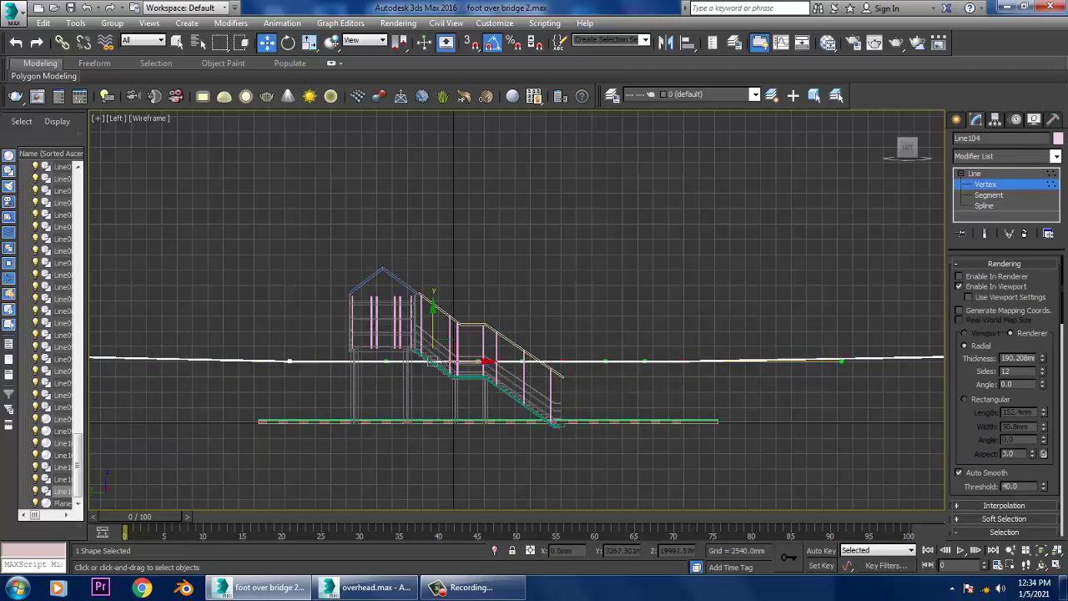
pyautogui.moveTo(645, 551); pyautogui.dragTo(645, 548)
pyautogui.hotkey('alt', 'w')
pyautogui.hotkey('alt', 'w')
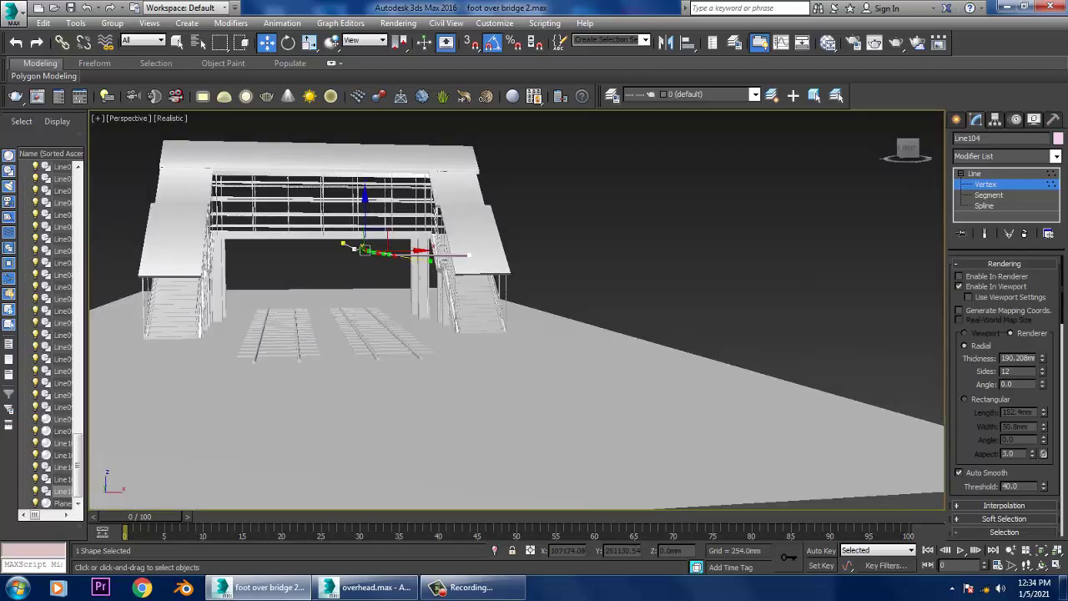
# - Leave vertex level and move the whole Line104 wire higher above the tracks
pyautogui.keyDown('alt'); pyautogui.moveTo(517, 334); pyautogui.dragTo(601, 334, button='middle'); pyautogui.keyUp('alt')
pyautogui.click(974, 173)
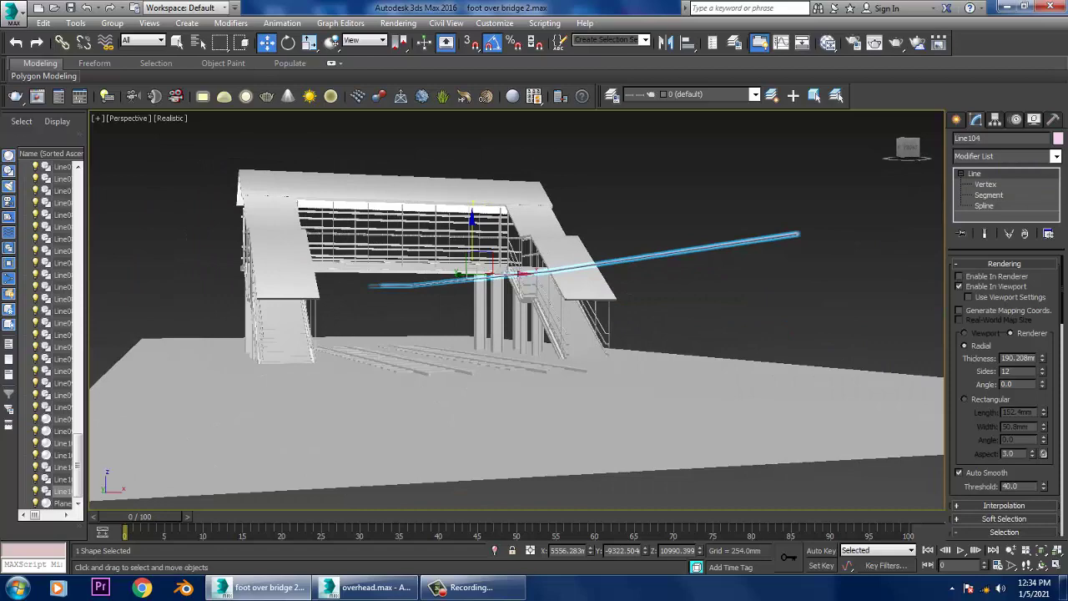
pyautogui.moveTo(471, 219); pyautogui.dragTo(471, 209)
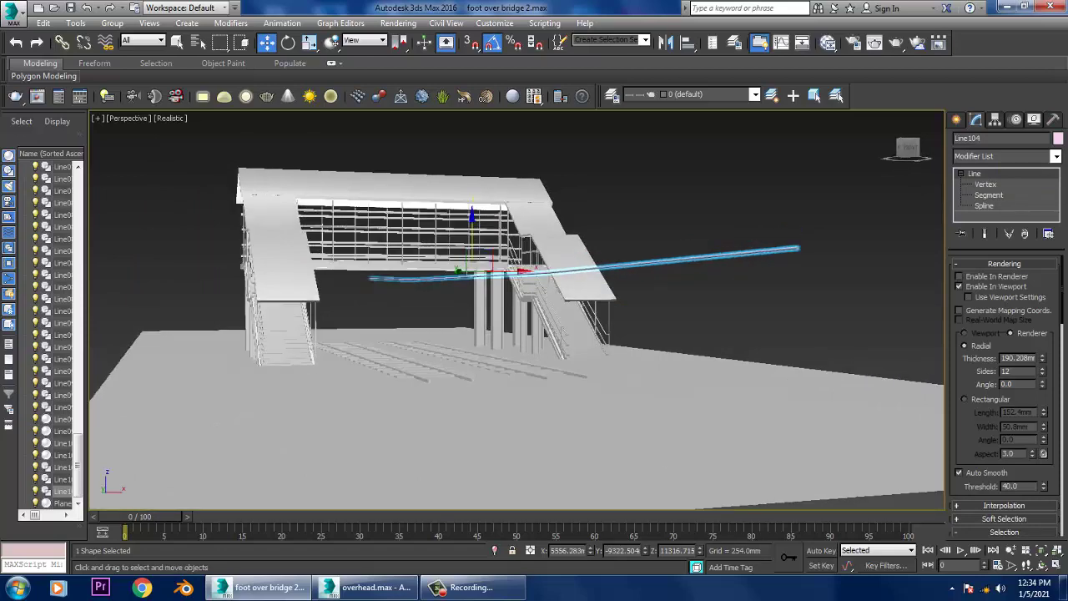
# - Check the wire's height from other angles, then switch to the overhead.max gantry scene
pyautogui.keyDown('alt'); pyautogui.moveTo(517, 334); pyautogui.dragTo(601, 334, button='middle'); pyautogui.keyUp('alt')
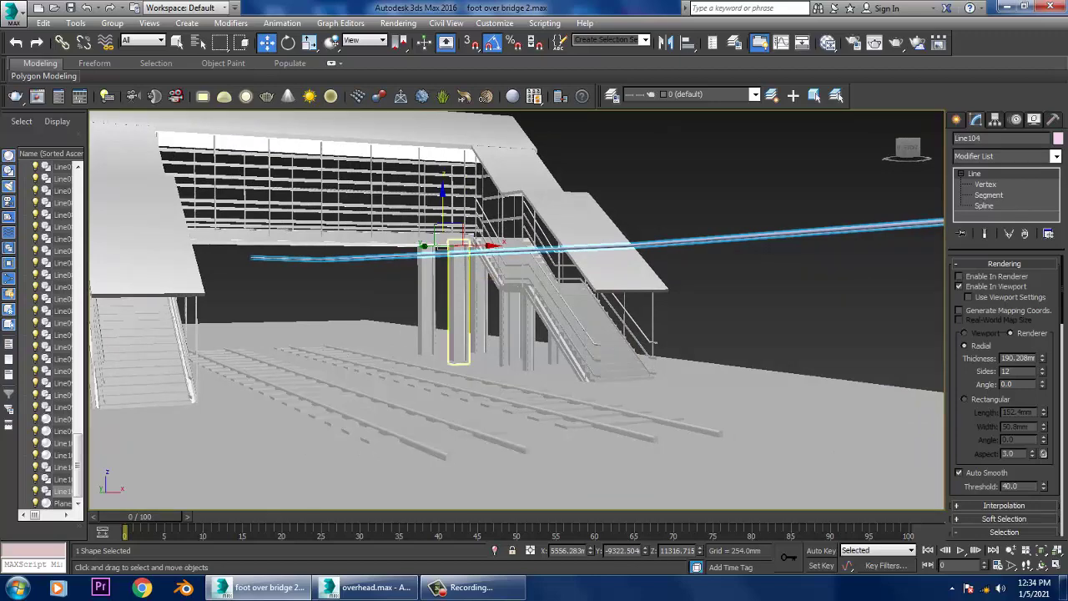
pyautogui.moveTo(517, 334)
pyautogui.keyDown('alt'); pyautogui.mouseDown(button='middle')
pyautogui.moveTo(551, 334)
pyautogui.moveTo(534, 334)
pyautogui.mouseUp(button='middle'); pyautogui.keyUp('alt')
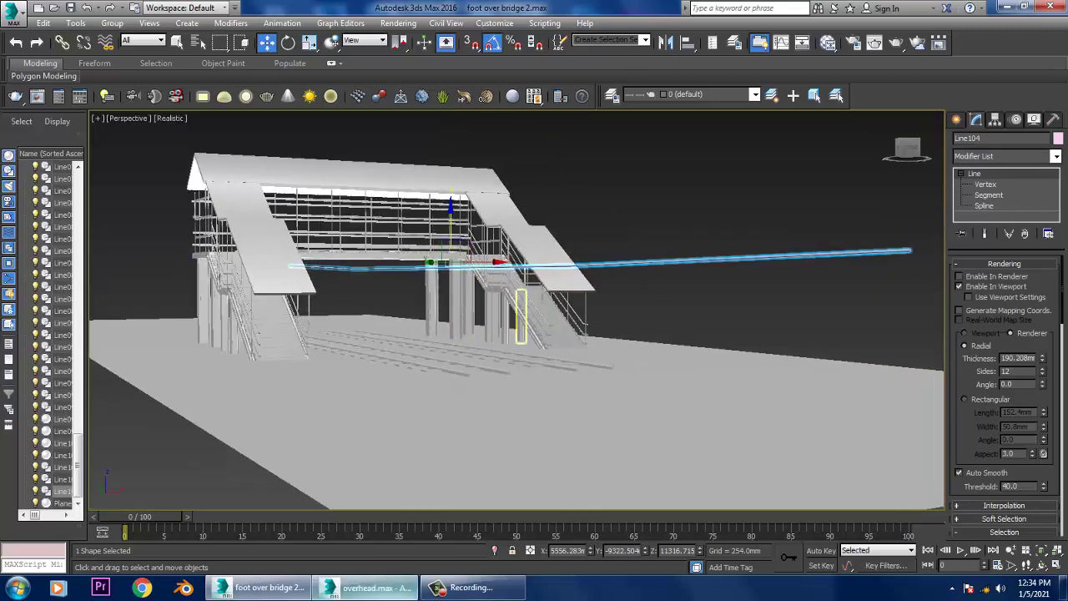
pyautogui.click(367, 587)
pyautogui.keyDown('alt'); pyautogui.moveTo(518, 334); pyautogui.dragTo(542, 338, button='middle'); pyautogui.keyUp('alt')
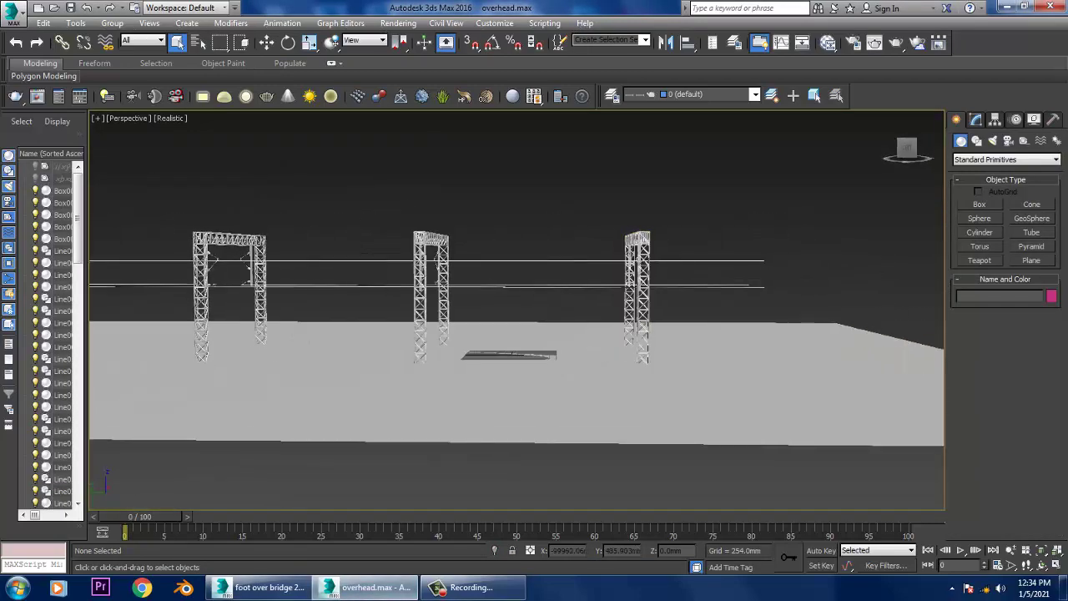
# - Select the rightmost truss gantry and save the scene as overhead 2.max
pyautogui.moveTo(690, 405); pyautogui.dragTo(689, 405)
pyautogui.moveTo(689, 405)
pyautogui.keyDown('alt'); pyautogui.mouseDown(button='middle')
pyautogui.moveTo(651, 334)
pyautogui.moveTo(601, 288)
pyautogui.mouseUp(button='middle'); pyautogui.keyUp('alt')
pyautogui.press('w')
pyautogui.click(12, 14)
pyautogui.click(38, 159)
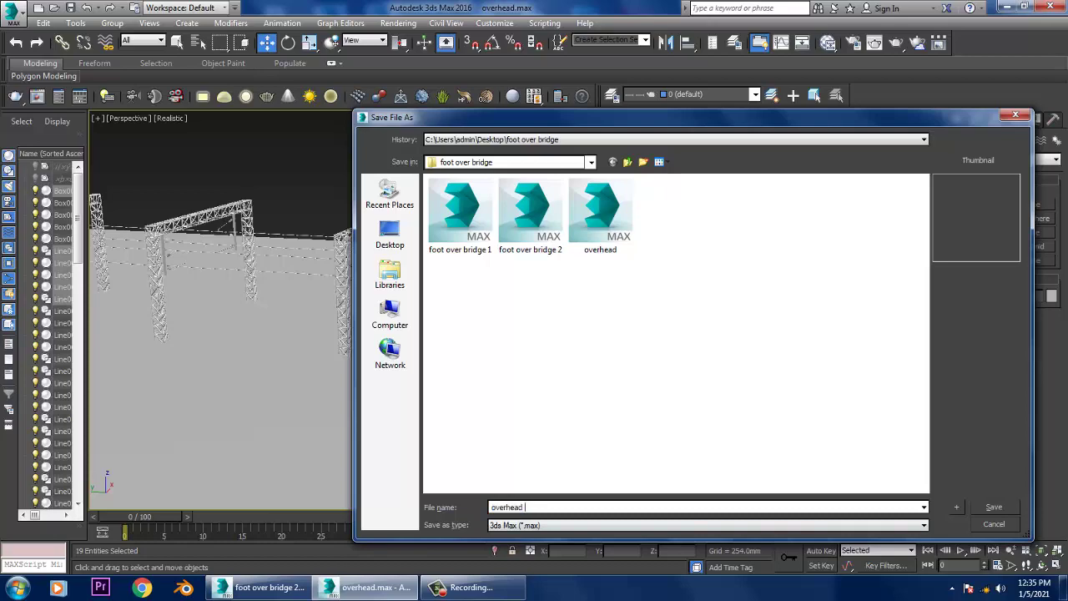
pyautogui.press('Return')
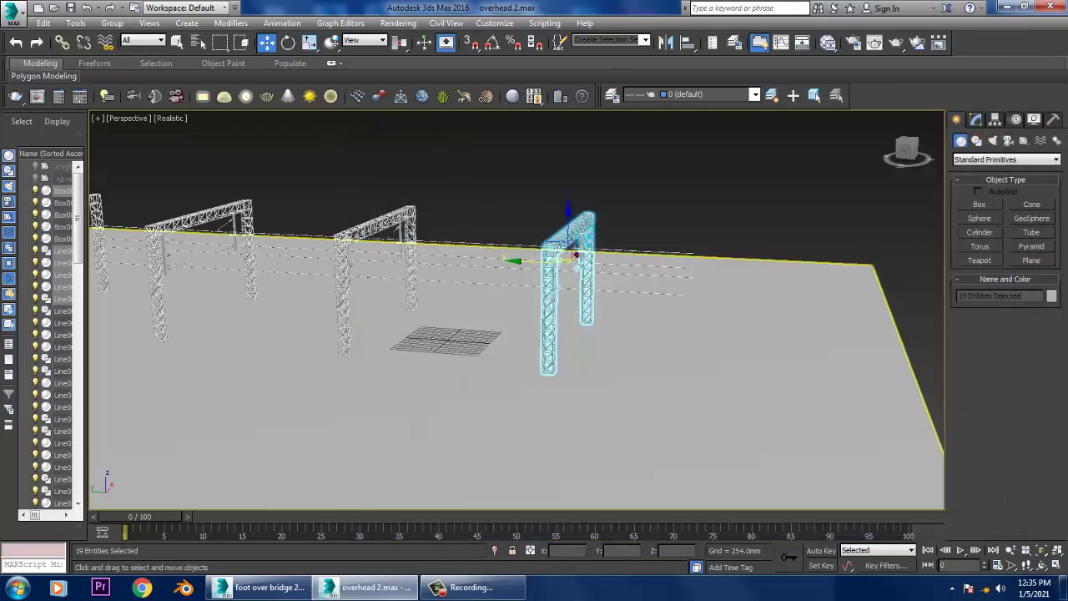
# - Delete the other objects so only the chosen truss gantry remains
pyautogui.keyDown('alt'); pyautogui.moveTo(701, 250); pyautogui.dragTo(731, 248, button='middle'); pyautogui.keyUp('alt')
pyautogui.scroll(-5, 731, 249)
pyautogui.scroll(-1, 731, 249)
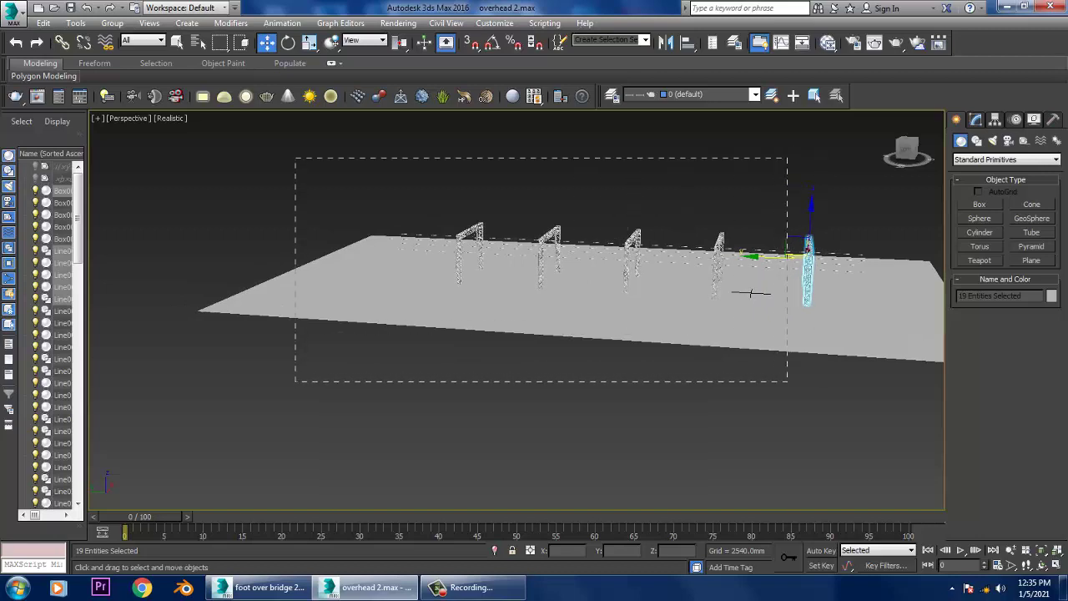
pyautogui.press('Delete')
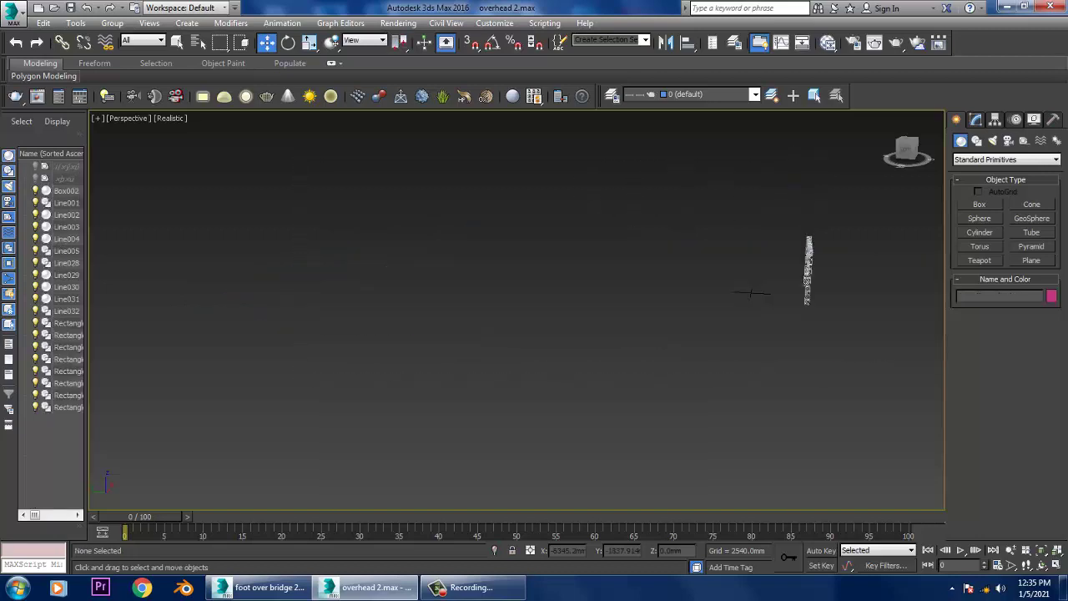
pyautogui.hotkey('ctrl', 'z')
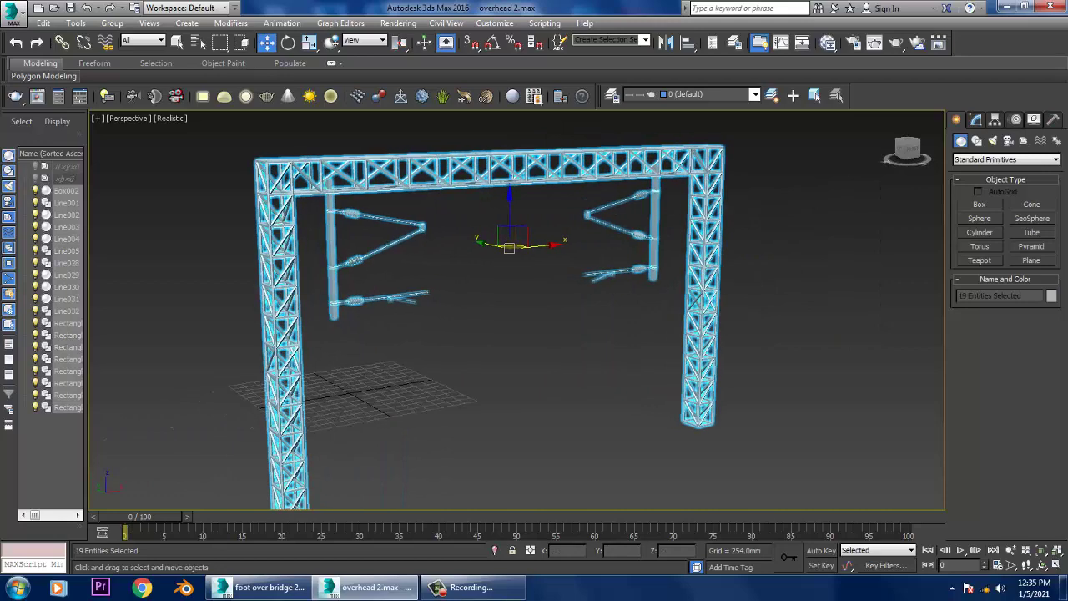
# - Export the gantry as new.obj into Desktop\foot over bridge with the default OBJ options
pyautogui.click(15, 11)
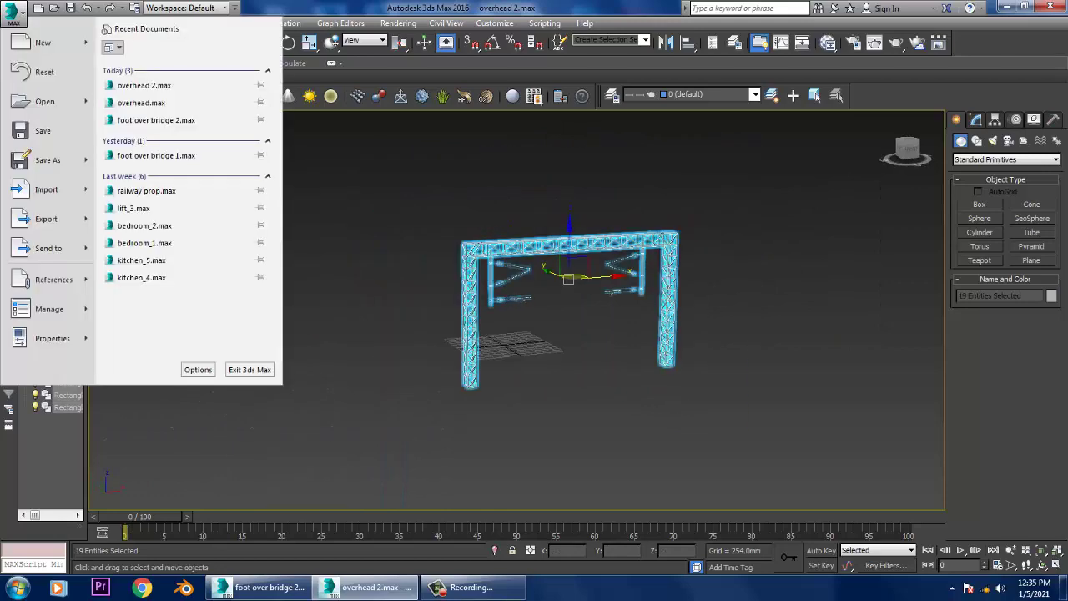
pyautogui.click(46, 219)
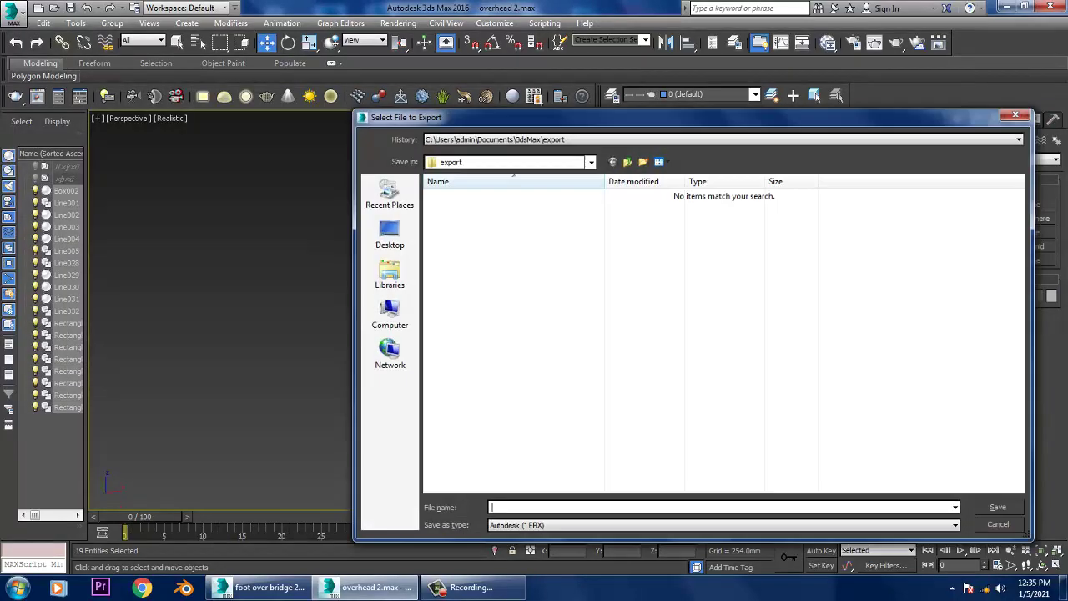
pyautogui.click(390, 234)
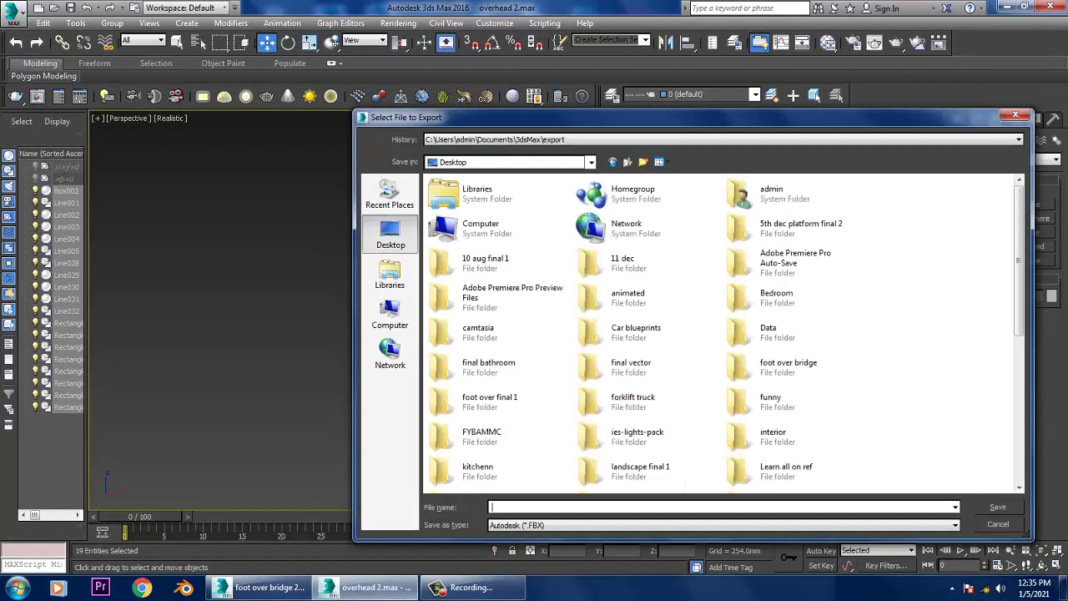
pyautogui.click(628, 298)
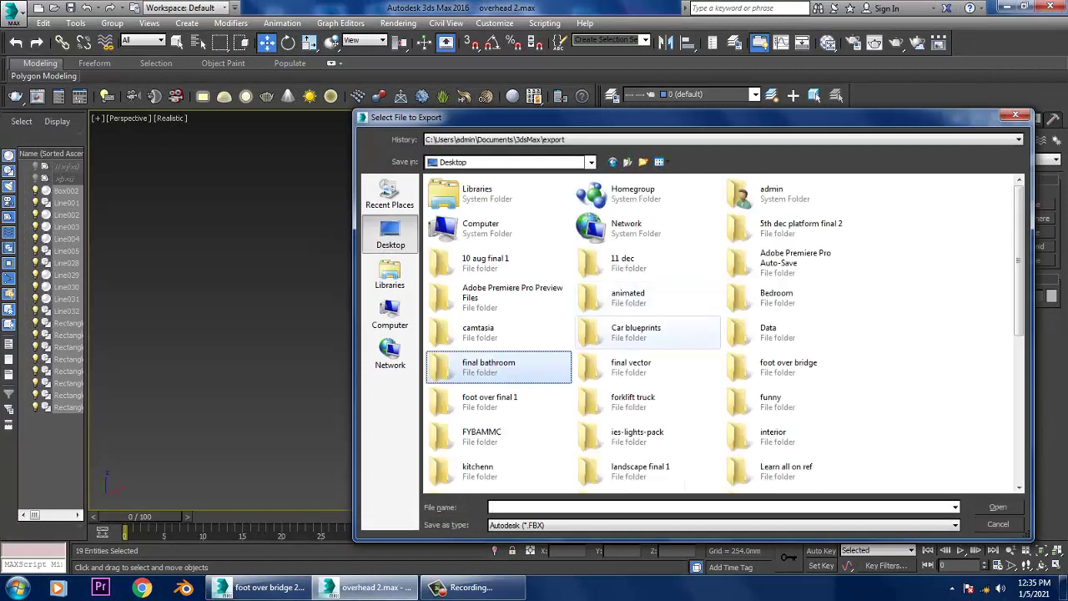
pyautogui.doubleClick(788, 367)
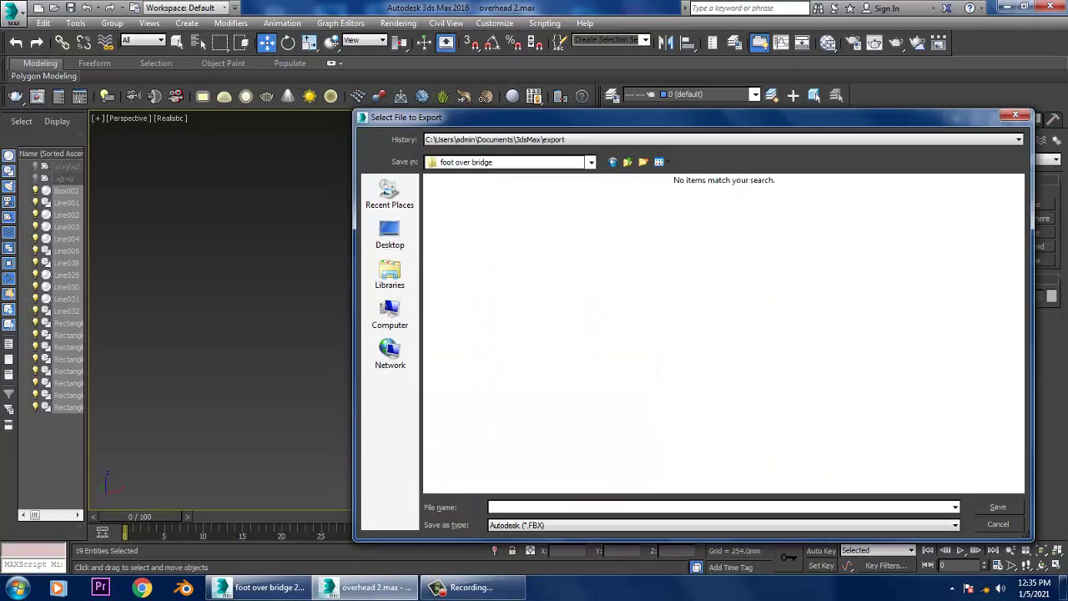
pyautogui.click(954, 525)
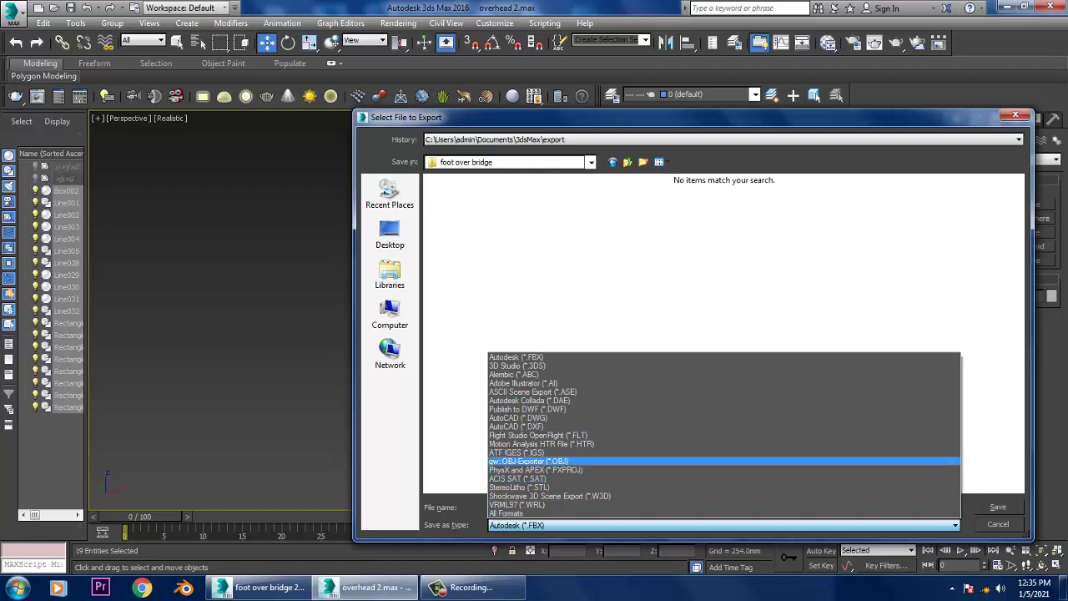
pyautogui.click(534, 461)
pyautogui.click(493, 506)
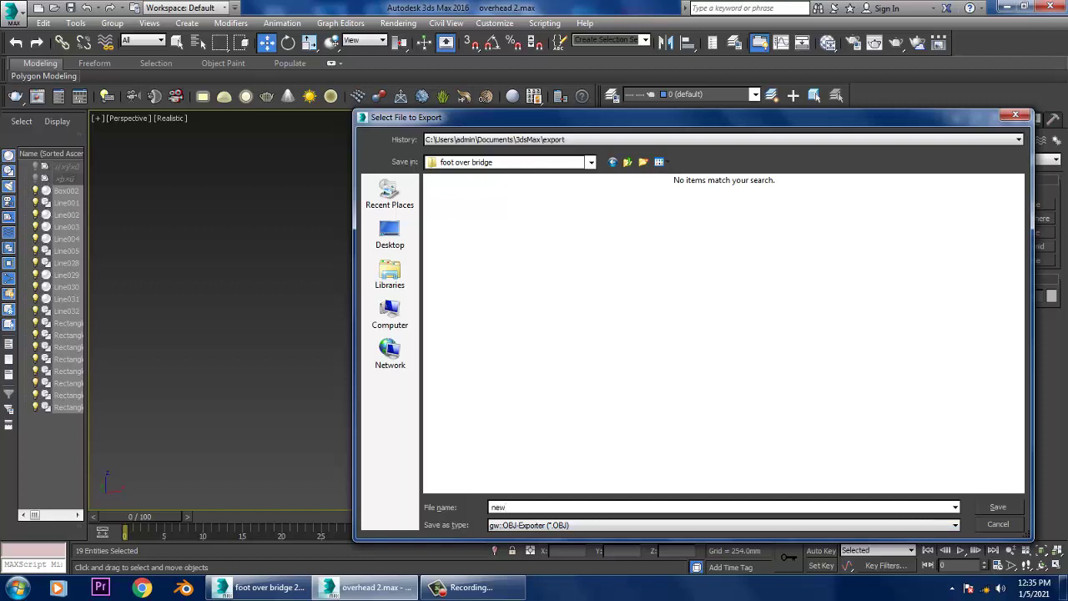
pyautogui.press('Return')
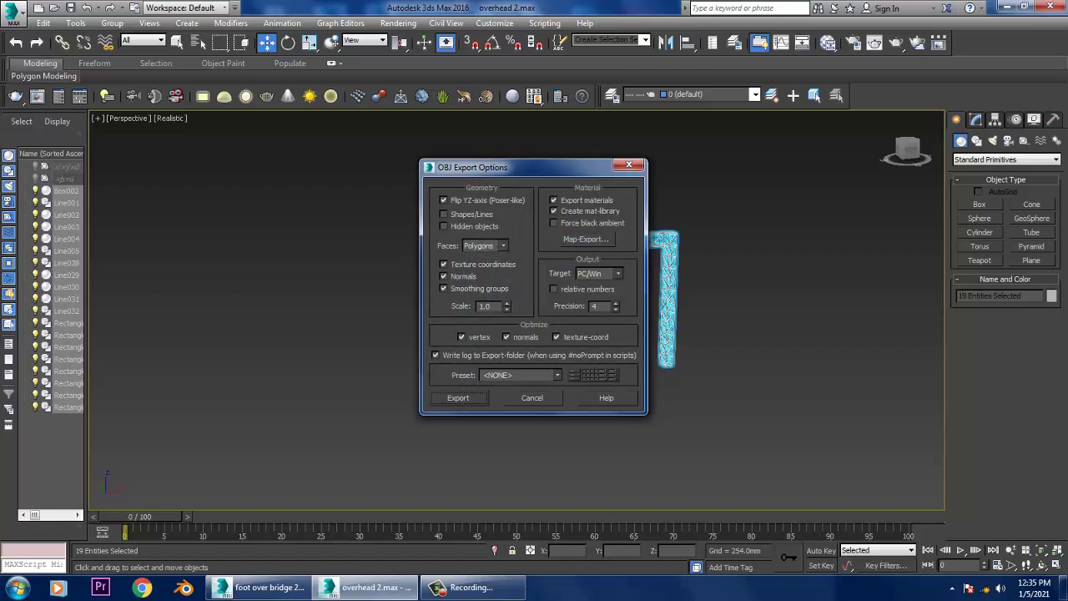
pyautogui.press('Return')
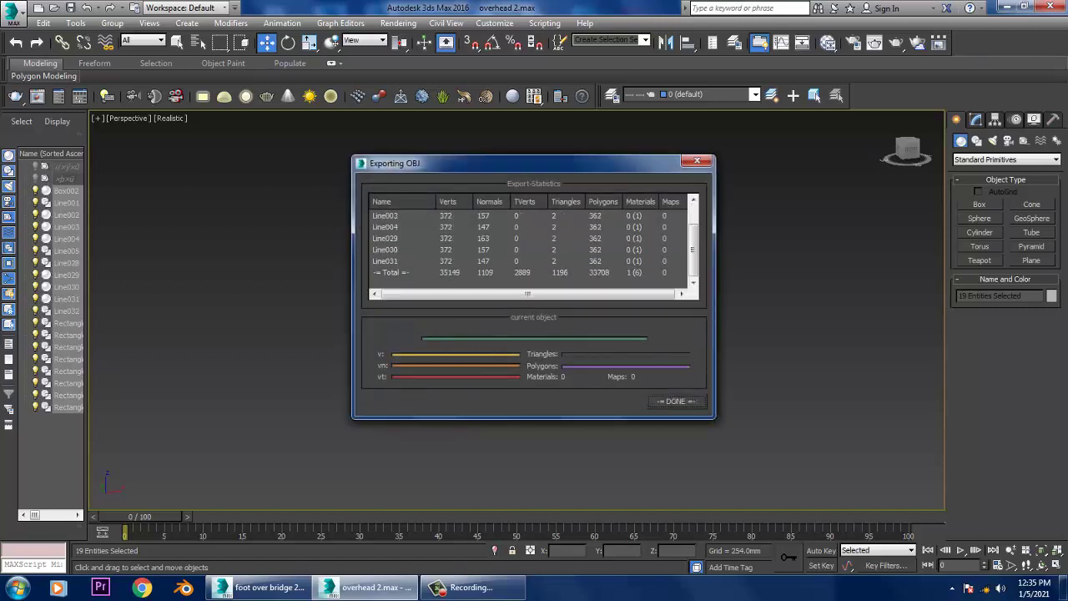
pyautogui.press('Return')
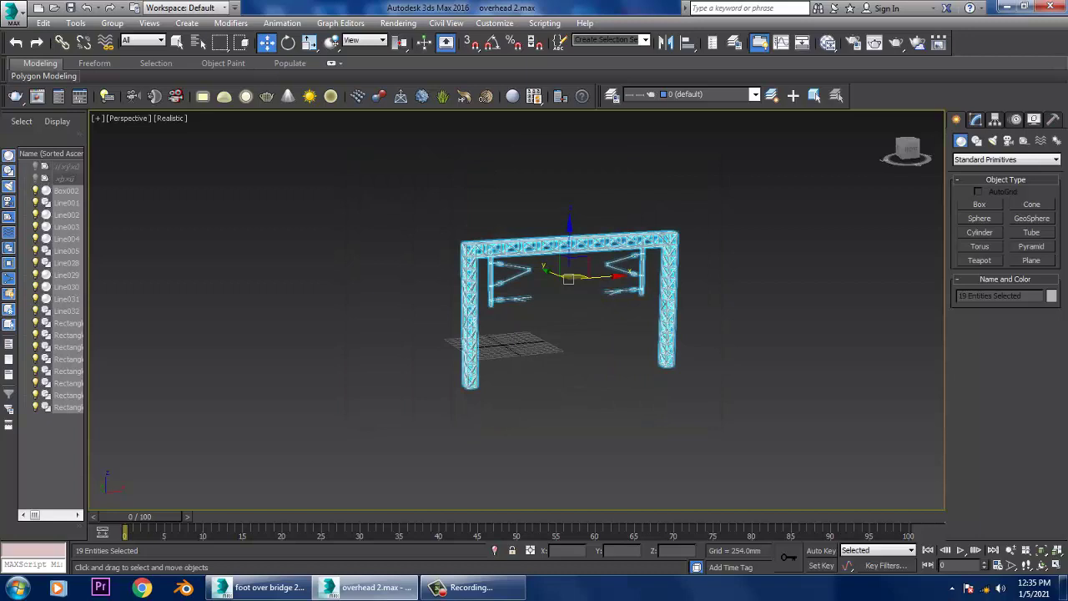
# - In foot over bridge 2.max, import Desktop\foot over bridge\new.obj with the default OBJ import options
pyautogui.click(263, 587)
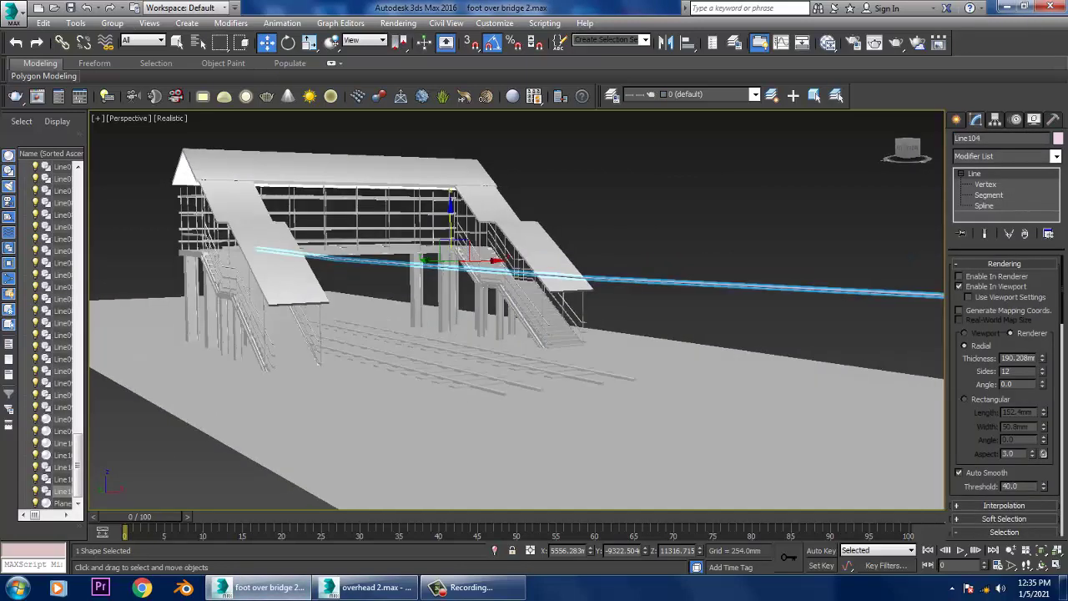
pyautogui.click(14, 14)
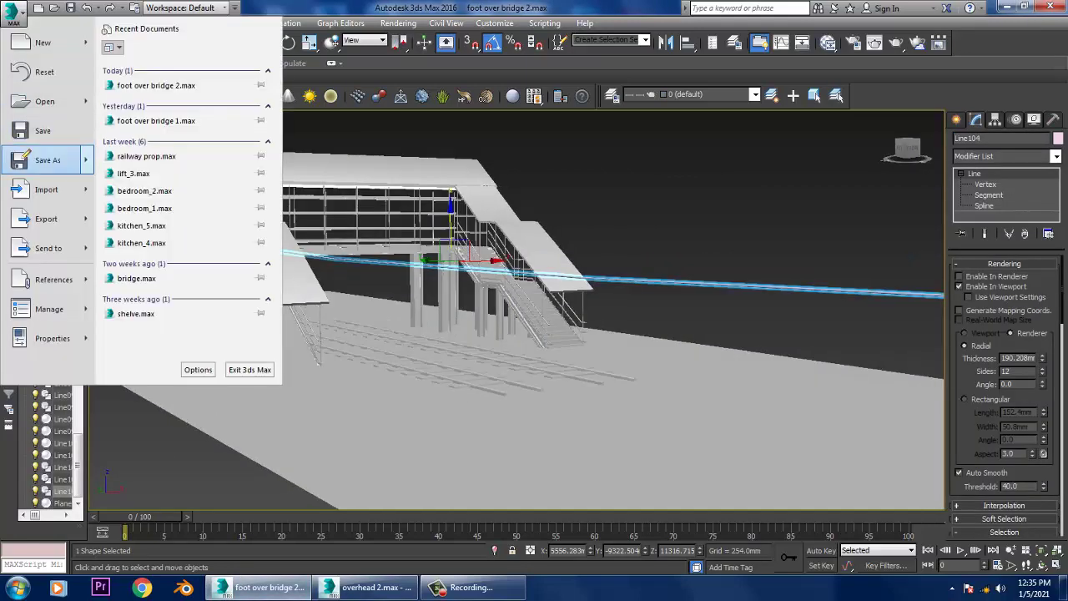
pyautogui.click(46, 190)
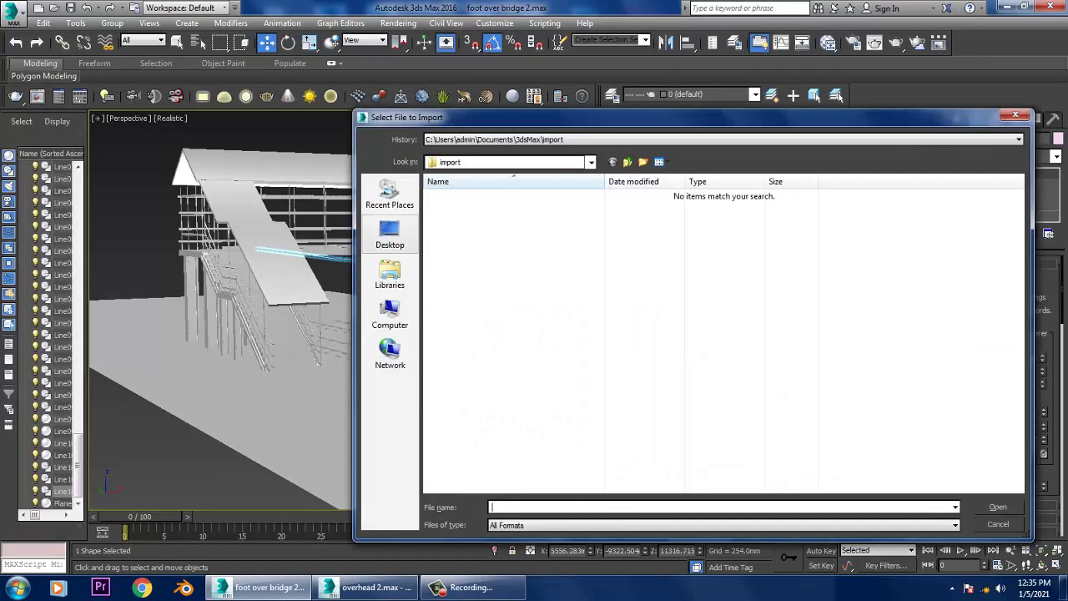
pyautogui.click(390, 234)
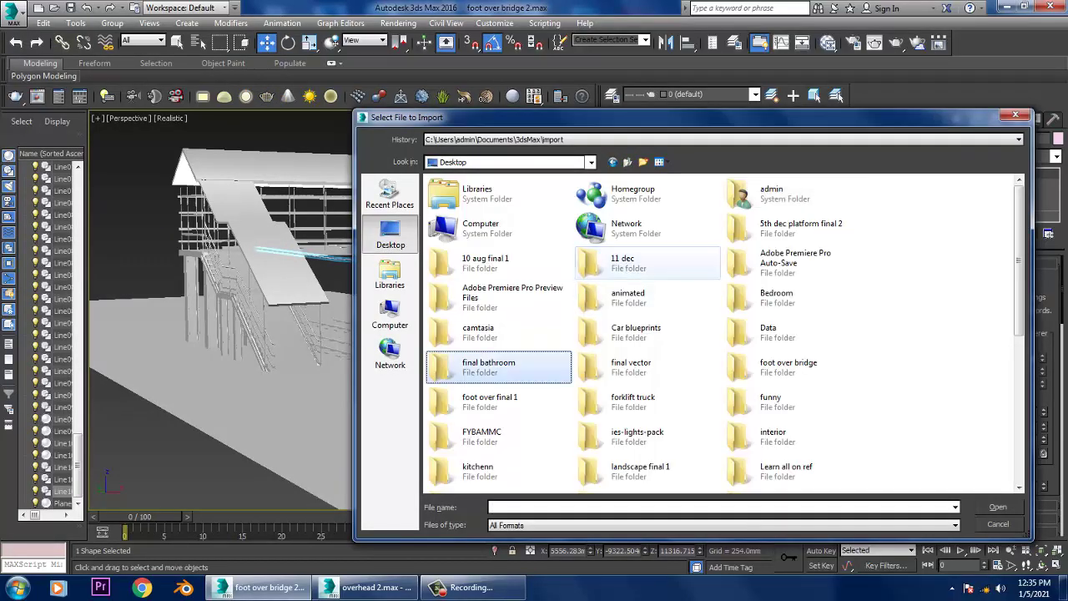
pyautogui.doubleClick(789, 368)
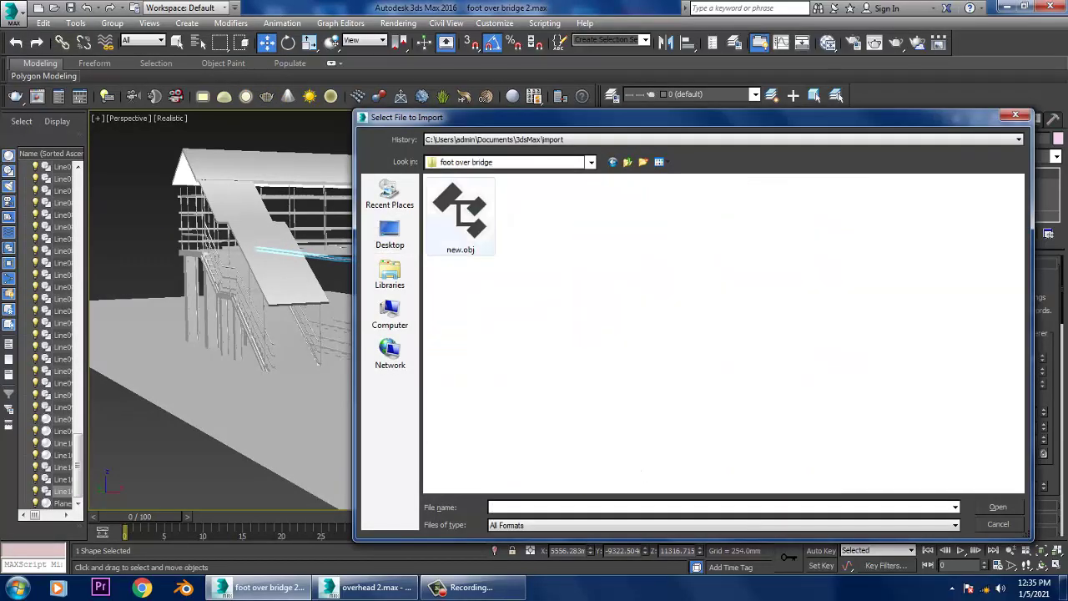
pyautogui.doubleClick(460, 215)
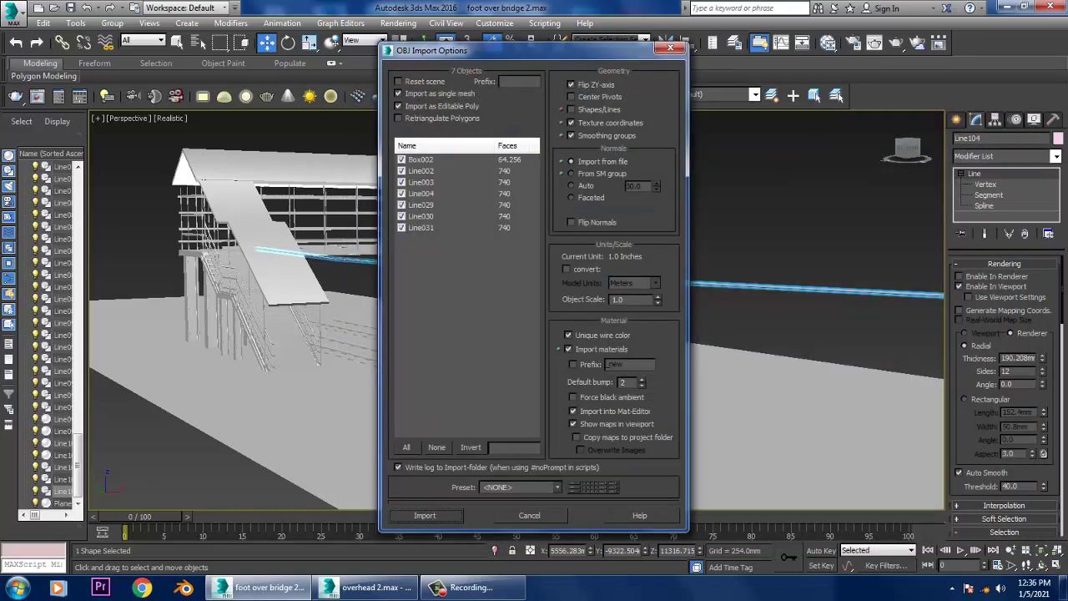
pyautogui.click(424, 515)
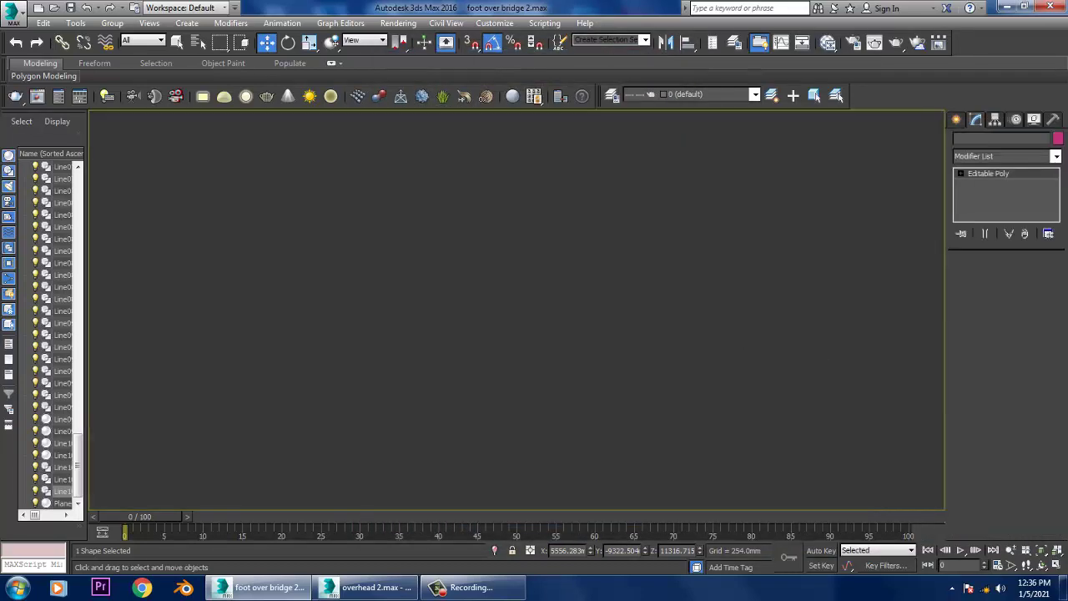
# - Uniformly scale the imported truss gantry to about 361% so it spans the tracks
pyautogui.press('z')
pyautogui.scroll(-2, 668, 250)
pyautogui.moveTo(534, 334)
pyautogui.keyDown('alt'); pyautogui.mouseDown(button='middle')
pyautogui.moveTo(476, 326)
pyautogui.moveTo(621, 327)
pyautogui.moveTo(576, 326)
pyautogui.moveTo(576, 292)
pyautogui.moveTo(467, 267)
pyautogui.mouseUp(button='middle'); pyautogui.keyUp('alt')
pyautogui.scroll(-5, 651, 267)
pyautogui.press('r')
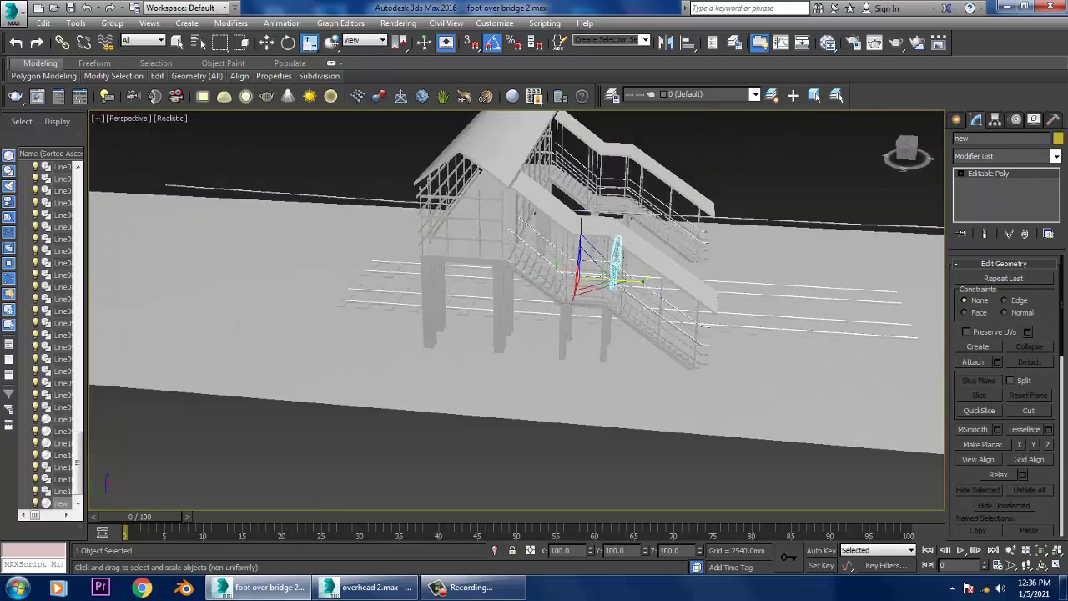
pyautogui.moveTo(589, 279); pyautogui.dragTo(588, 208)
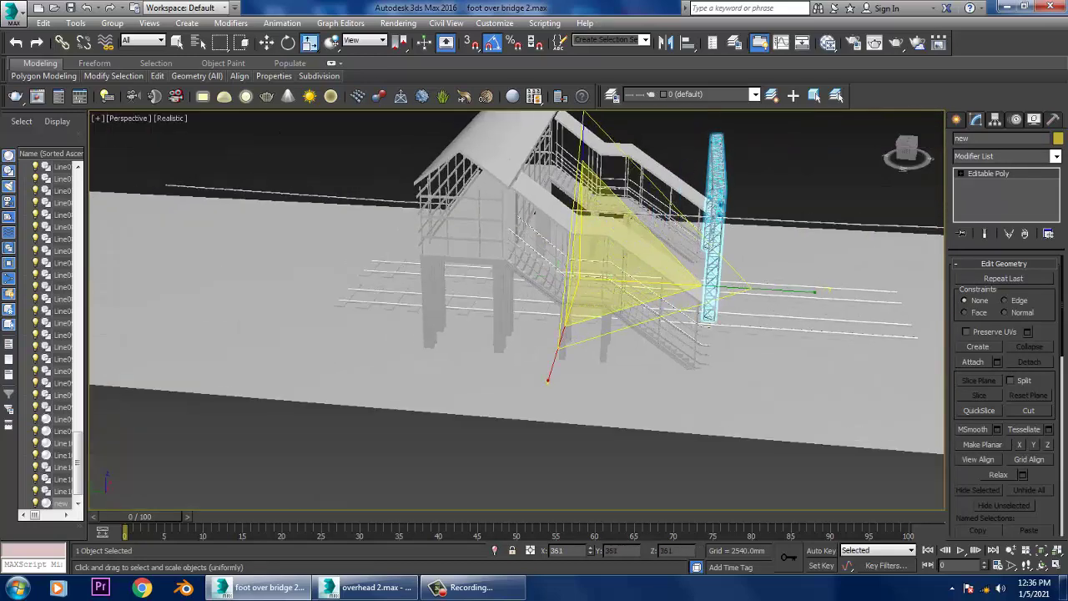
pyautogui.keyDown('alt'); pyautogui.moveTo(589, 208); pyautogui.dragTo(664, 267, button='middle'); pyautogui.keyUp('alt')
pyautogui.keyDown('alt'); pyautogui.moveTo(664, 209); pyautogui.dragTo(643, 209, button='middle'); pyautogui.keyUp('alt')
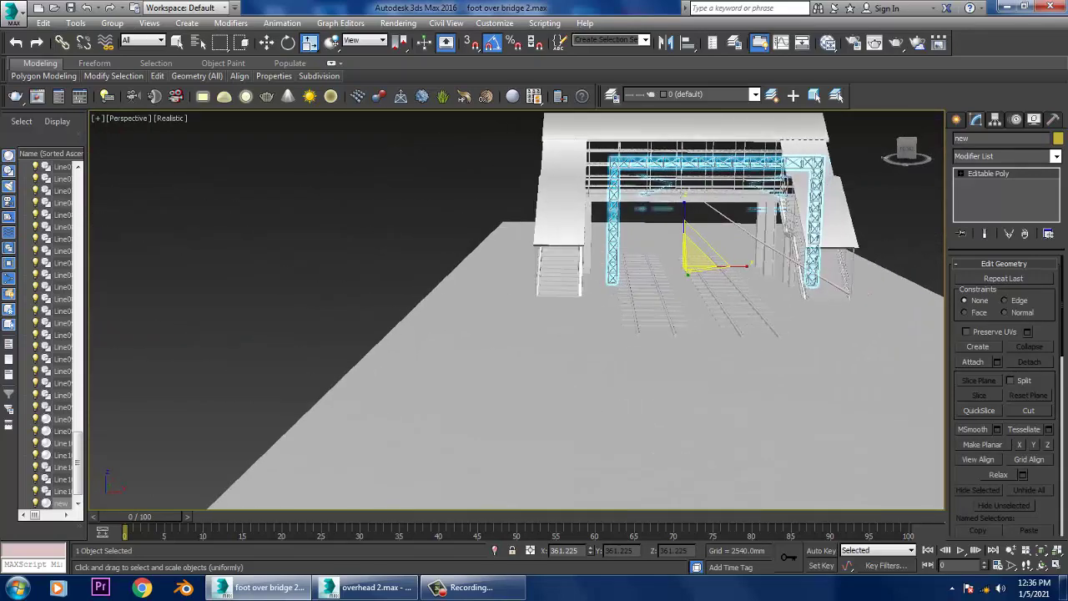
pyautogui.press('w')
pyautogui.keyDown('alt'); pyautogui.moveTo(708, 254); pyautogui.dragTo(574, 307, button='middle'); pyautogui.keyUp('alt')
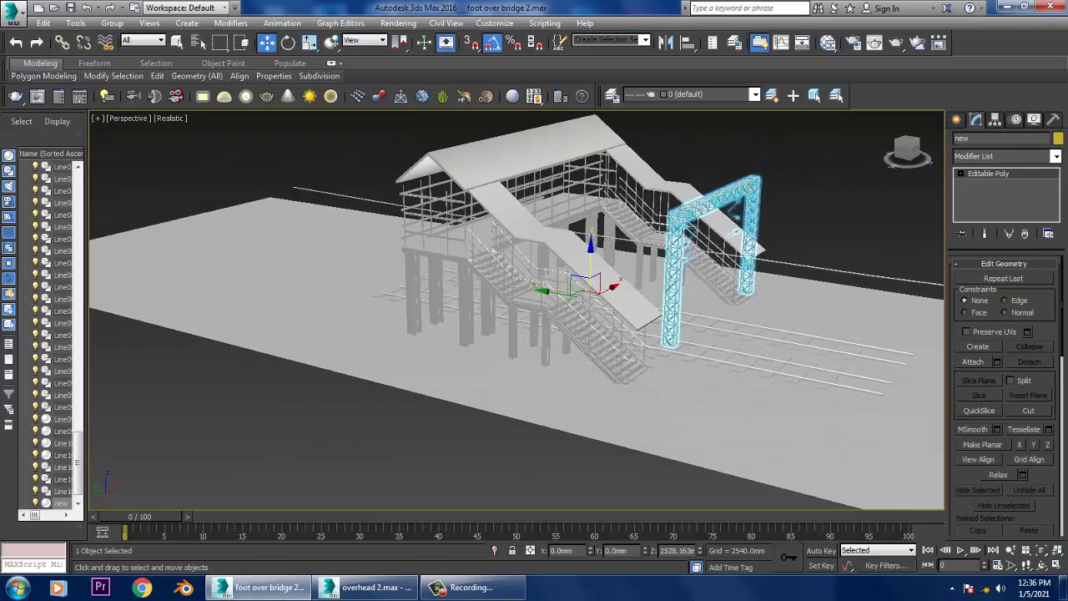
# - Center the gantry's pivot on the object and group its pieces as Group003
pyautogui.click(994, 119)
pyautogui.click(1005, 204)
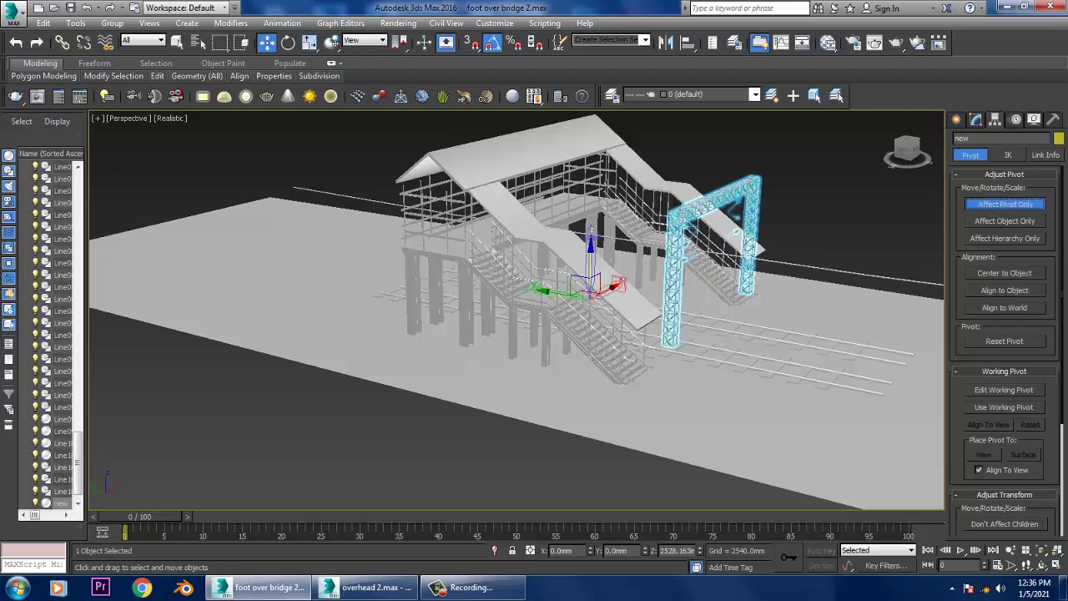
pyautogui.click(1004, 273)
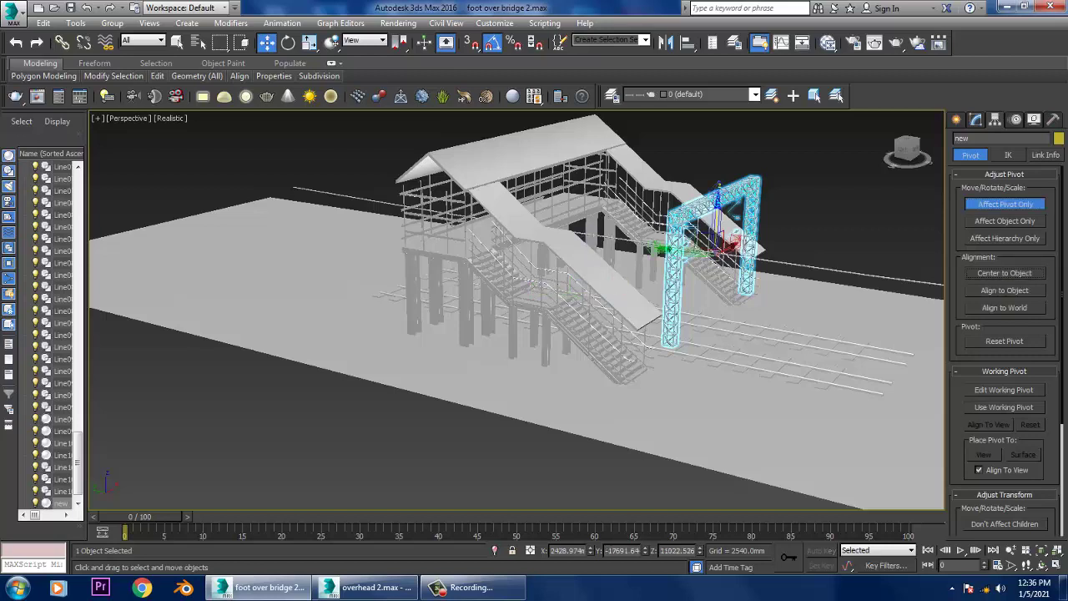
pyautogui.click(1005, 204)
pyautogui.click(112, 23)
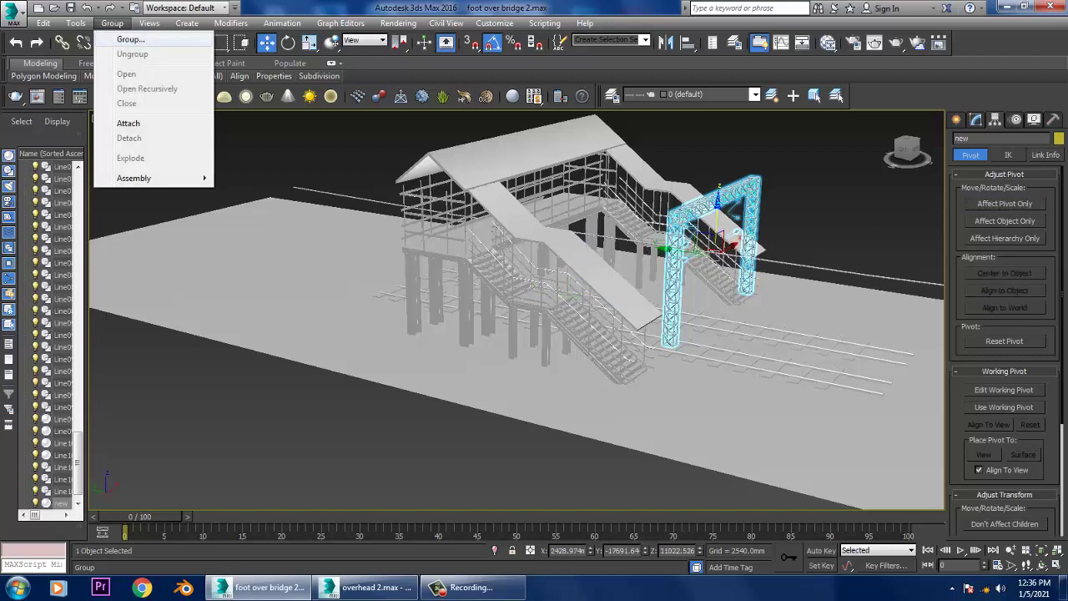
pyautogui.click(121, 36)
pyautogui.click(542, 315)
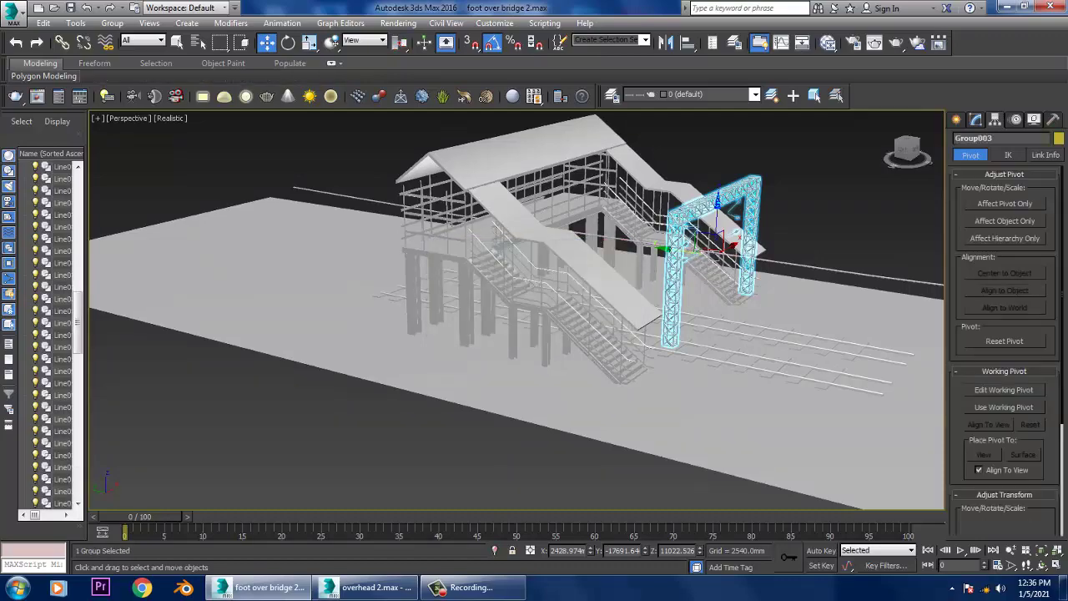
# - Move Group003 along the tracks away from the bridge and lower it toward the ground
pyautogui.moveTo(708, 244); pyautogui.dragTo(320, 195)
pyautogui.keyDown('alt'); pyautogui.moveTo(320, 196); pyautogui.dragTo(501, 251, button='middle'); pyautogui.keyUp('alt')
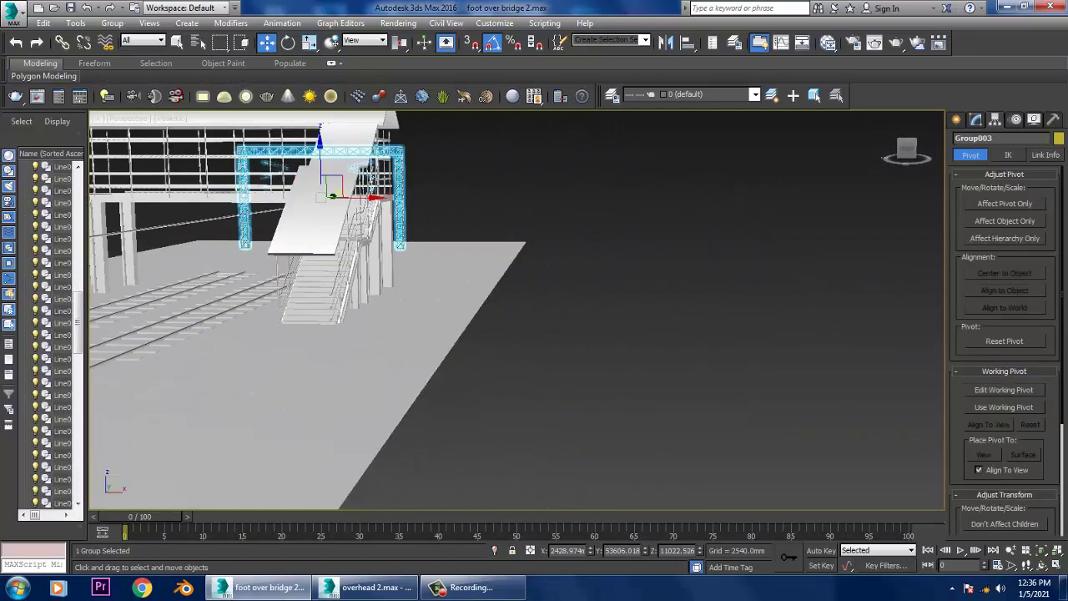
pyautogui.scroll(2, 517, 309)
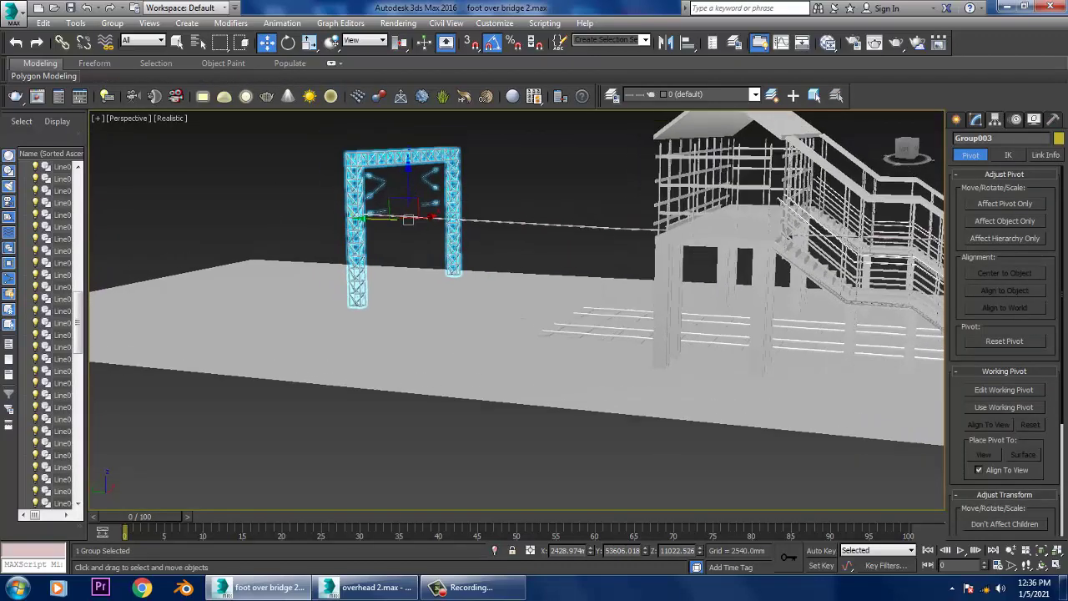
pyautogui.scroll(2, 517, 309)
pyautogui.moveTo(412, 200); pyautogui.dragTo(413, 242)
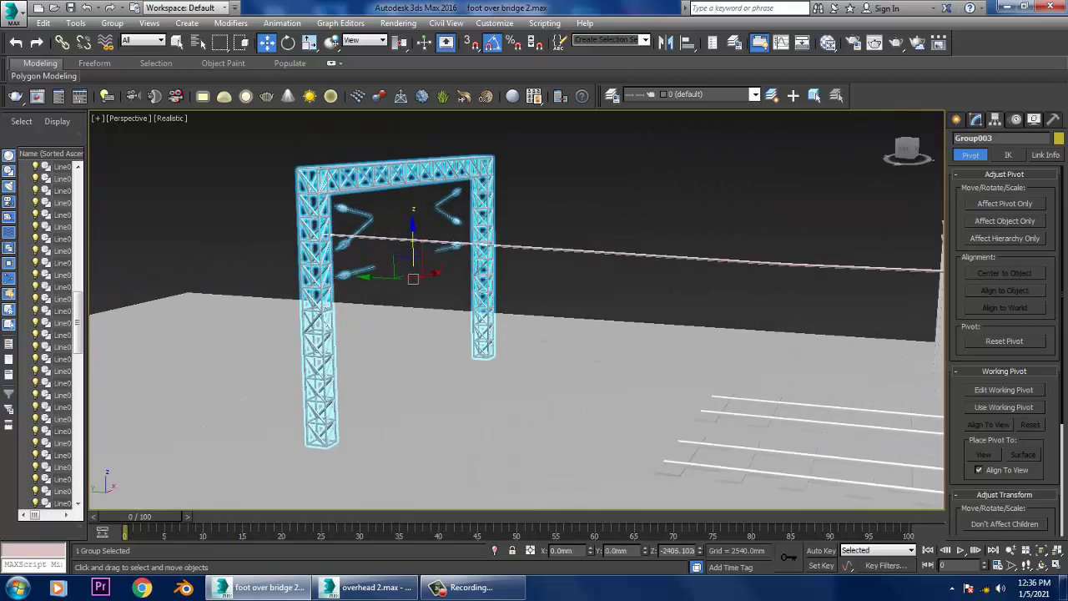
pyautogui.hotkey('alt', 'w')
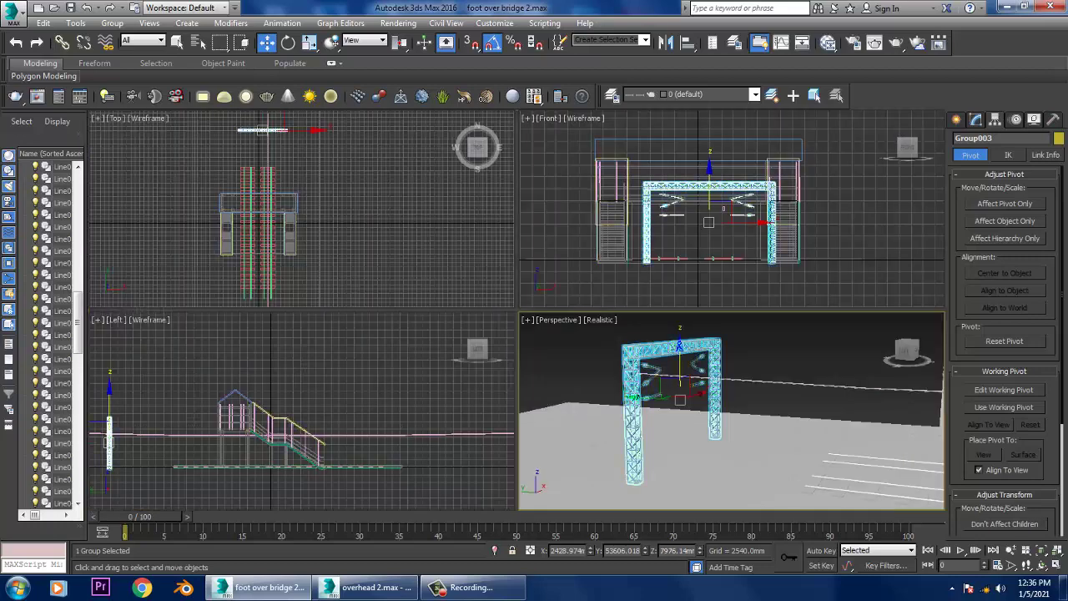
pyautogui.moveTo(584, 250); pyautogui.dragTo(626, 259, button='middle')
pyautogui.hotkey('alt', 'w')
pyautogui.scroll(-2, 555, 299)
pyautogui.scroll(5, 555, 299)
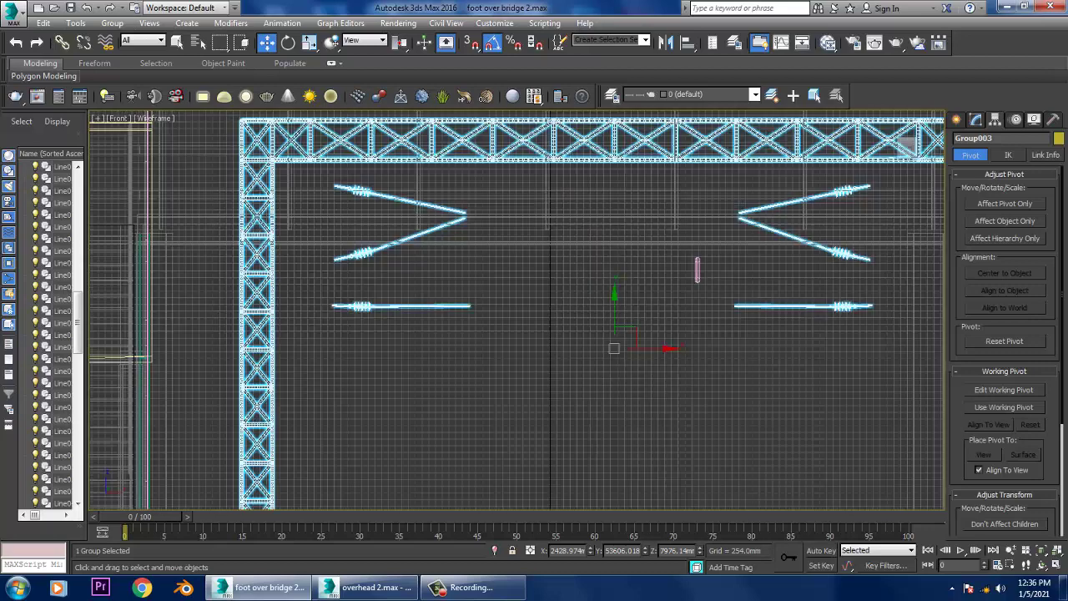
# - Draw a vertical line inside the gantry in the Front view
pyautogui.click(956, 119)
pyautogui.click(976, 140)
pyautogui.click(980, 215)
pyautogui.moveTo(584, 376); pyautogui.dragTo(672, 376, button='middle')
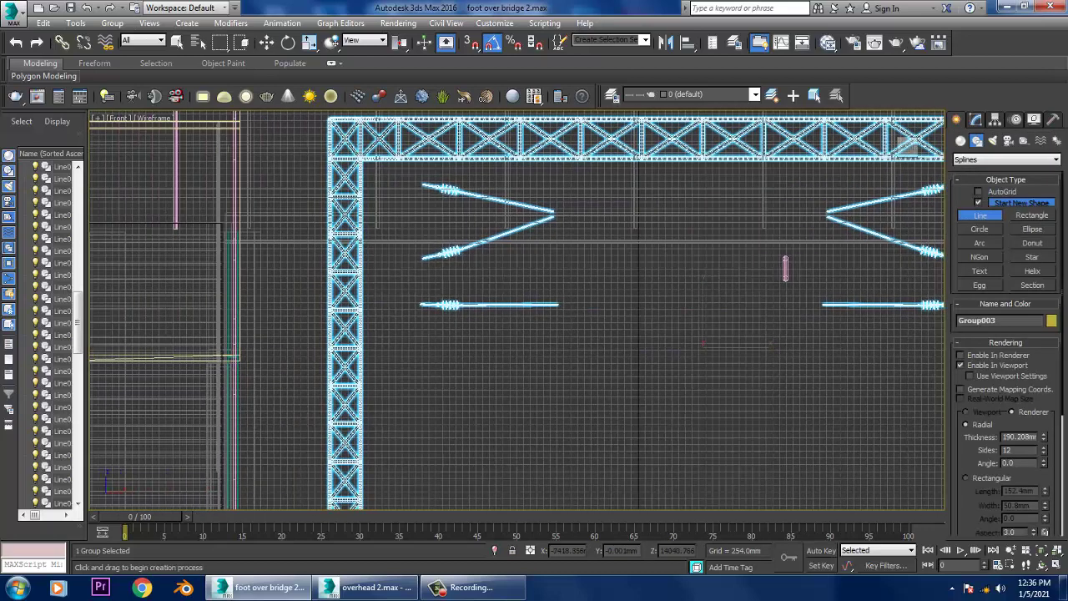
pyautogui.click(415, 156)
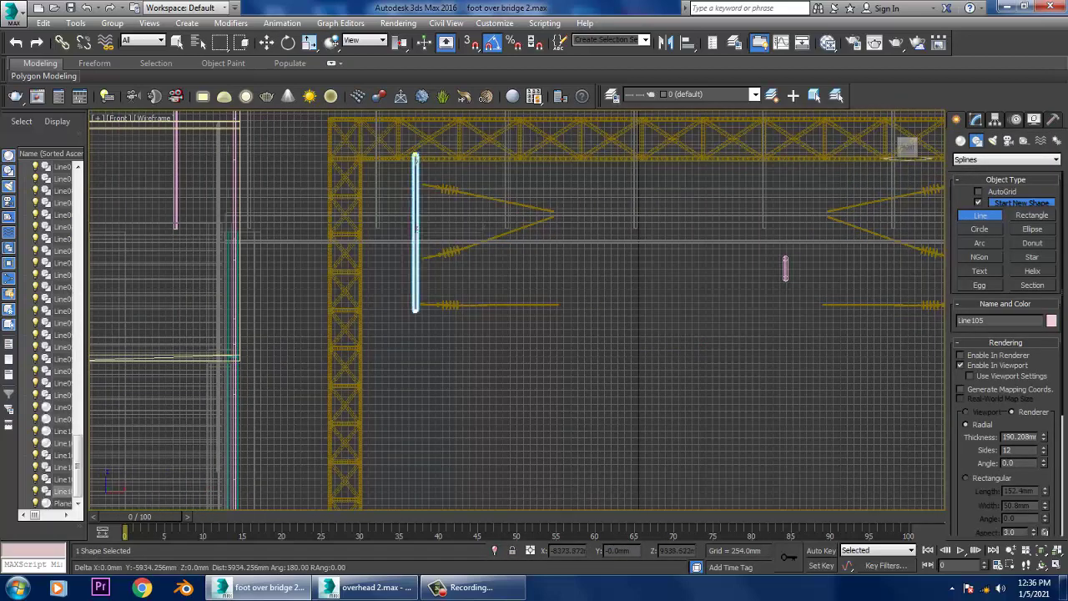
pyautogui.rightClick(415, 316)
pyautogui.press('w')
pyautogui.hotkey('alt', 'w')
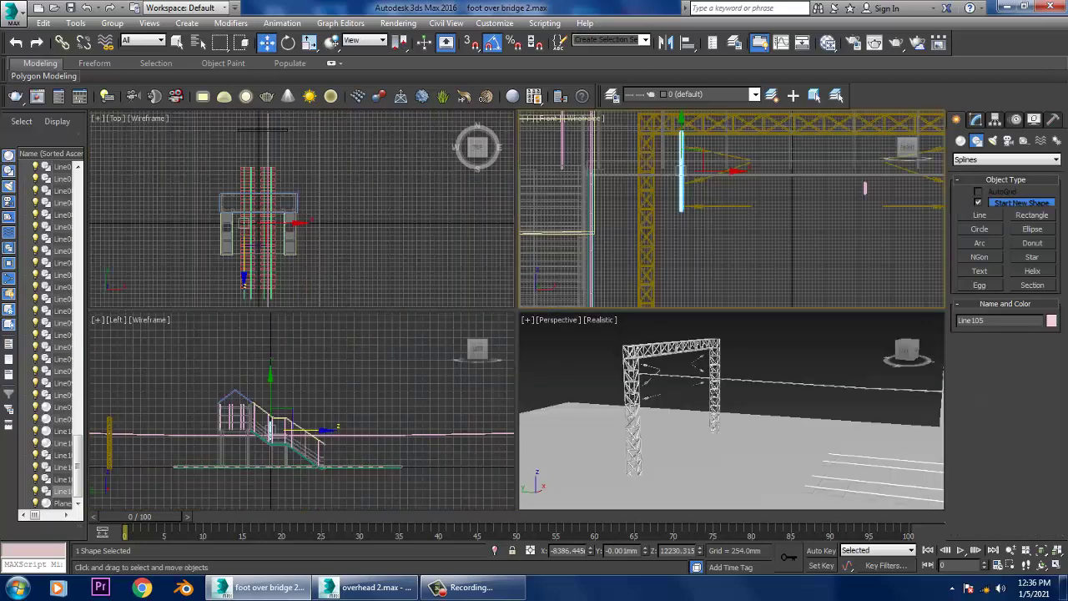
pyautogui.hotkey('alt', 'w')
pyautogui.press('z')
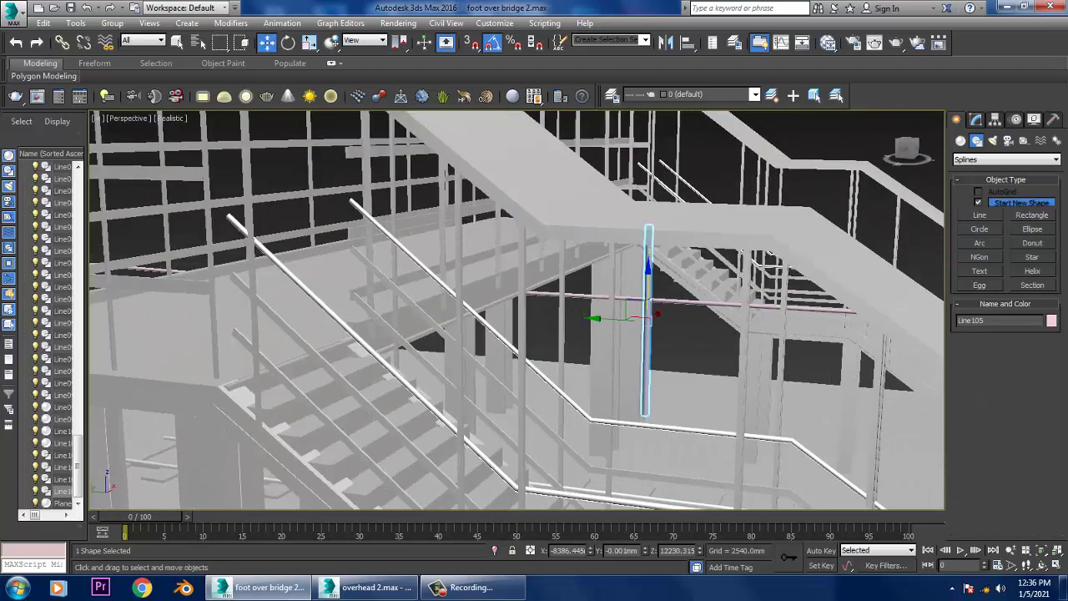
# - Make the line render as a rectangular 242.316 × 96.012 mm section
pyautogui.click(976, 119)
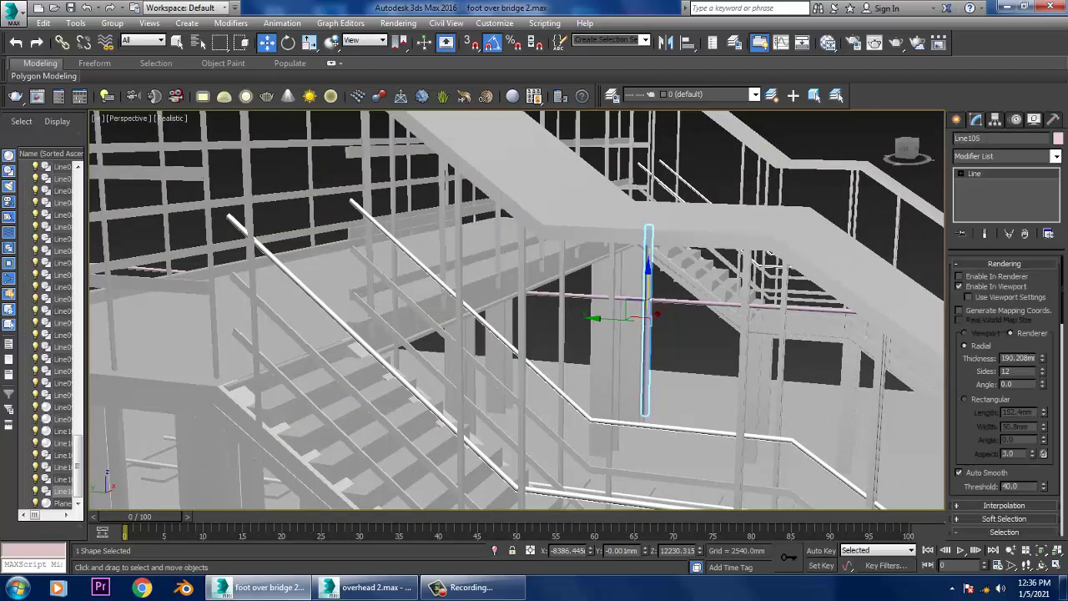
pyautogui.click(966, 399)
pyautogui.moveTo(534, 333)
pyautogui.keyDown('alt'); pyautogui.mouseDown(button='middle')
pyautogui.moveTo(484, 317)
pyautogui.moveTo(500, 250)
pyautogui.moveTo(467, 301)
pyautogui.mouseUp(button='middle'); pyautogui.keyUp('alt')
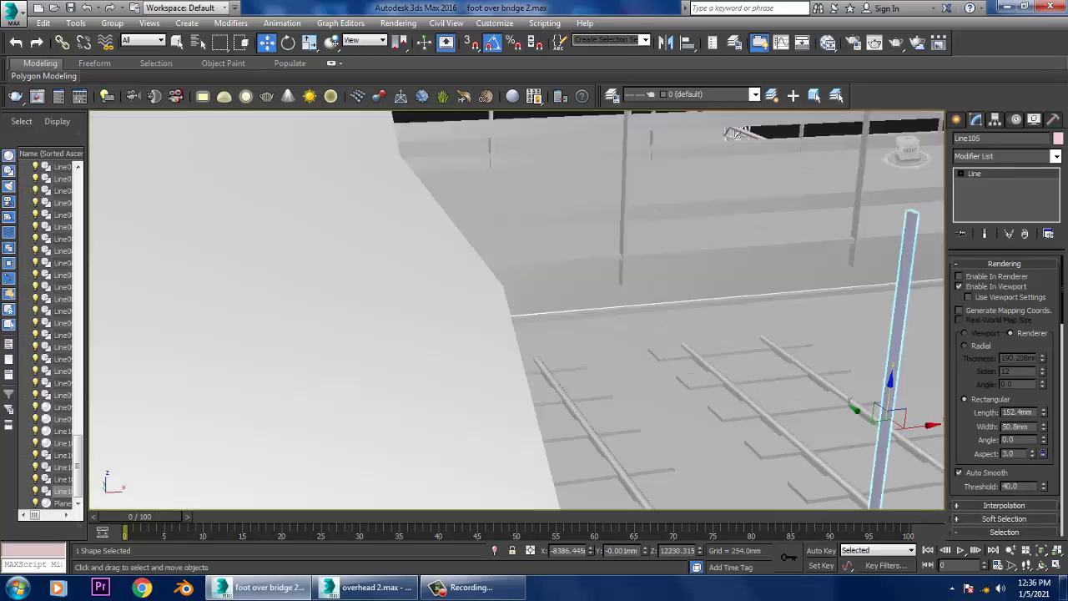
pyautogui.moveTo(1042, 412)
pyautogui.mouseDown()
pyautogui.moveTo(1042, 393)
pyautogui.moveTo(1042, 414)
pyautogui.mouseUp()
pyautogui.scroll(-5, 732, 134)
pyautogui.keyDown('alt'); pyautogui.moveTo(732, 134); pyautogui.dragTo(718, 167, button='middle'); pyautogui.keyUp('alt')
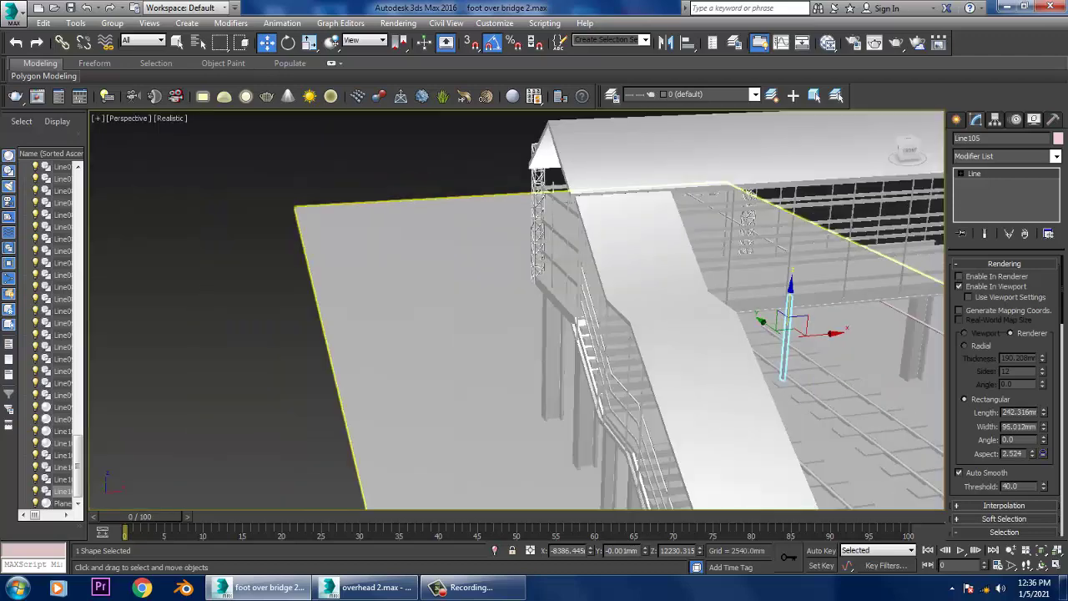
# - Position the post at the gantry leg by the insulator arms and drag a copy along X
pyautogui.moveTo(789, 321); pyautogui.dragTo(566, 211)
pyautogui.press('z')
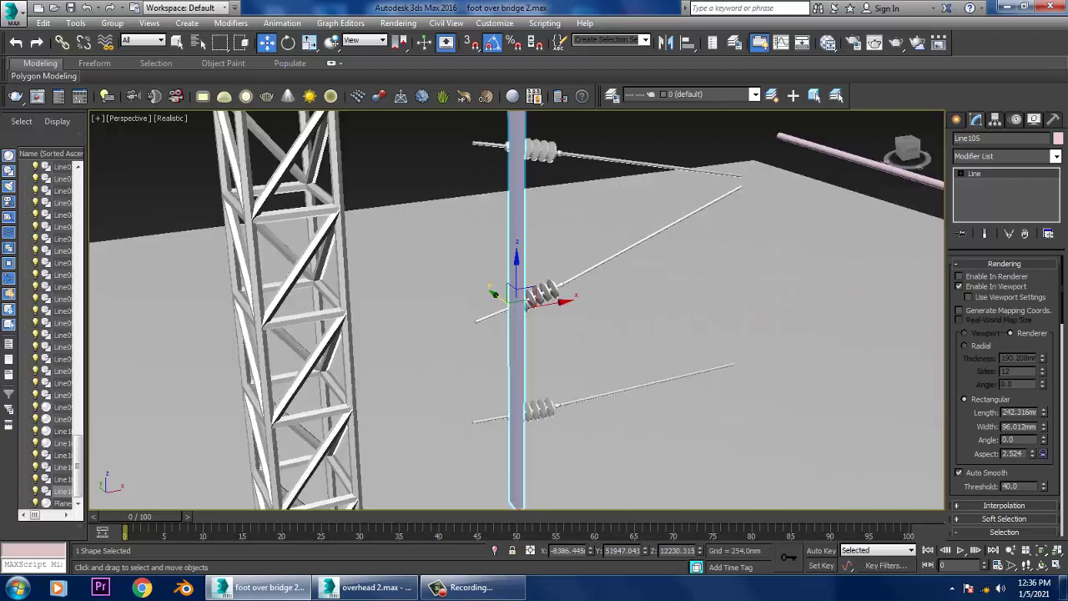
pyautogui.moveTo(493, 297); pyautogui.dragTo(392, 273)
pyautogui.keyDown('alt'); pyautogui.moveTo(393, 272); pyautogui.dragTo(427, 269, button='middle'); pyautogui.keyUp('alt')
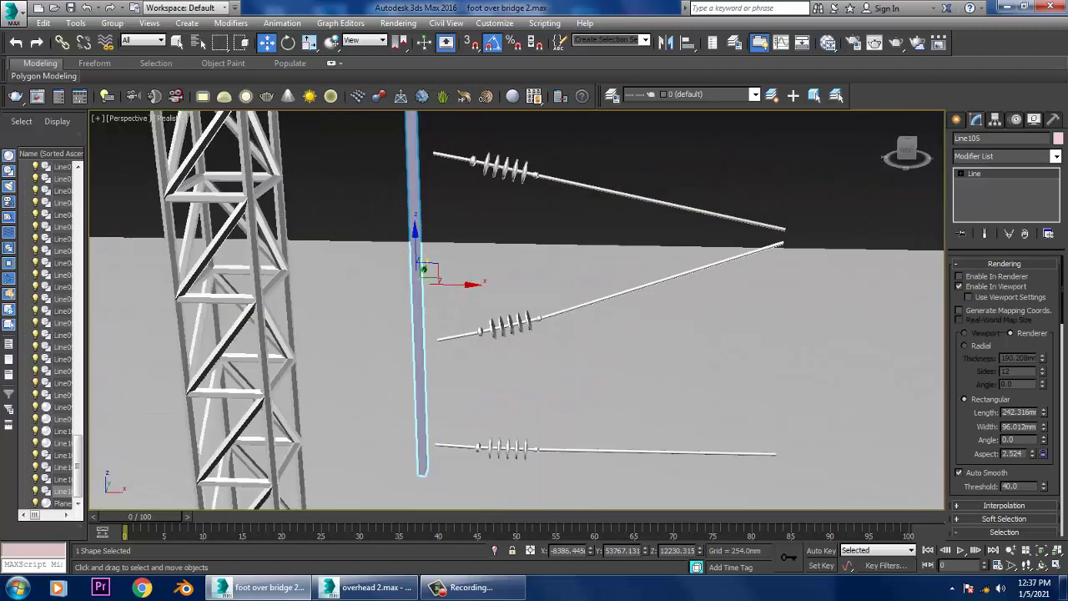
pyautogui.moveTo(427, 269); pyautogui.dragTo(444, 272)
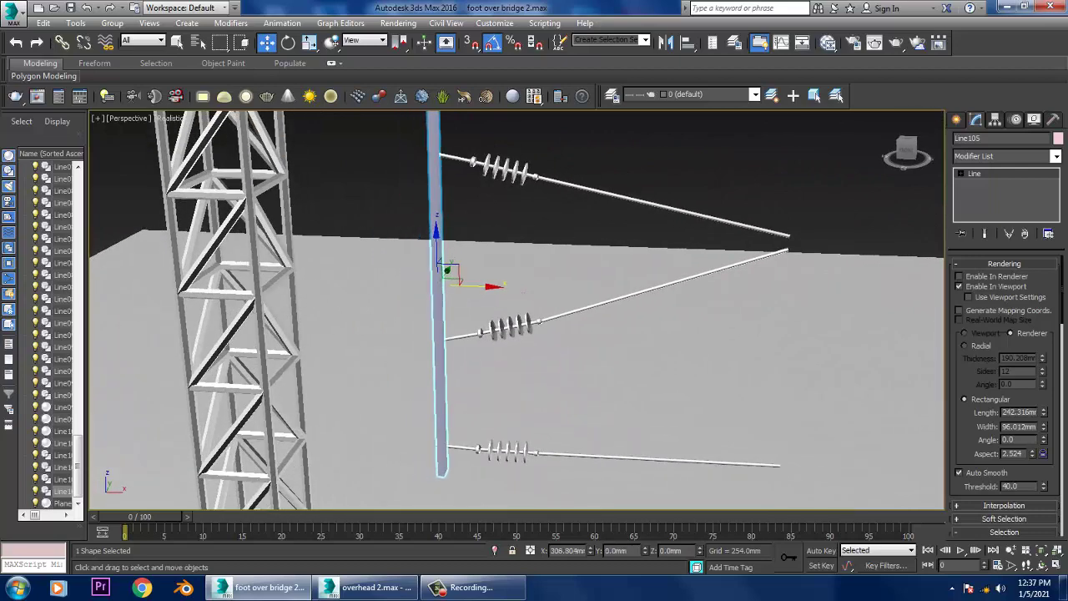
pyautogui.keyDown('alt'); pyautogui.moveTo(444, 272); pyautogui.dragTo(455, 288, button='middle'); pyautogui.keyUp('alt')
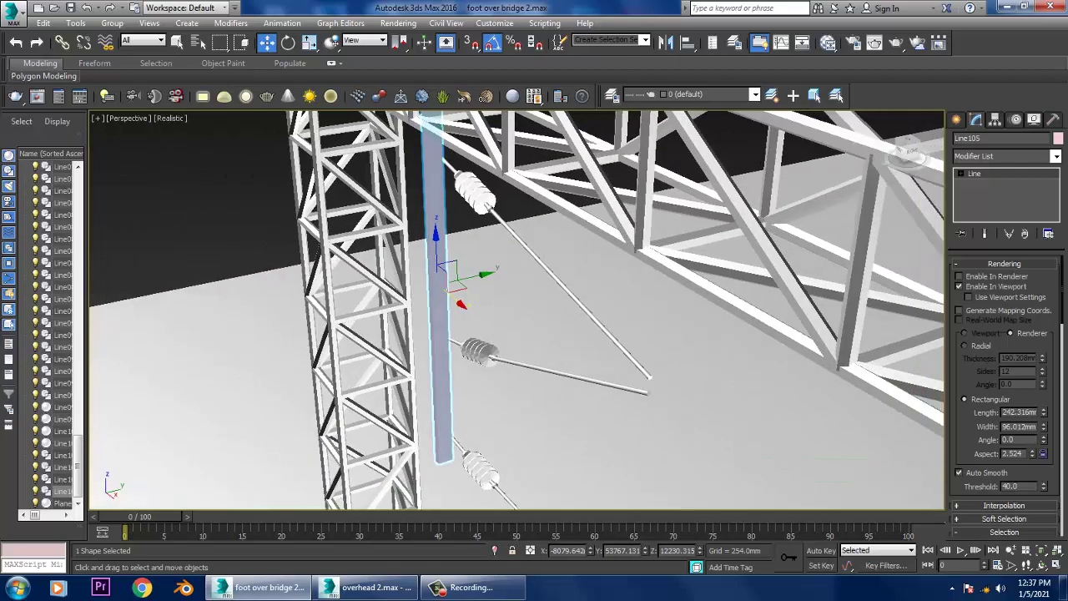
pyautogui.moveTo(455, 288); pyautogui.dragTo(472, 283)
pyautogui.scroll(-5, 494, 298)
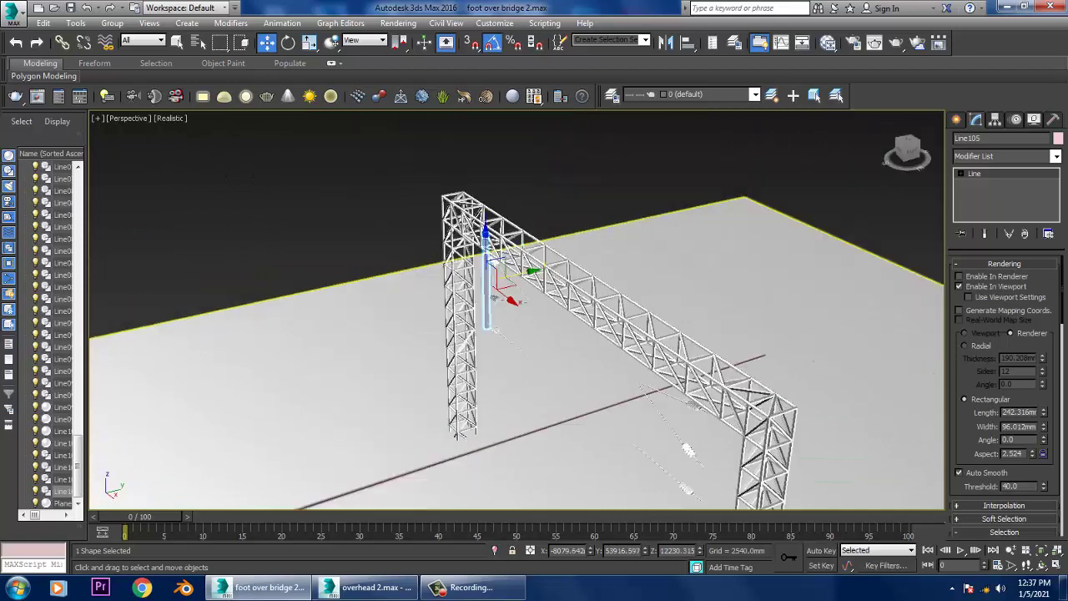
pyautogui.scroll(10, 494, 284)
pyautogui.scroll(-5, 467, 267)
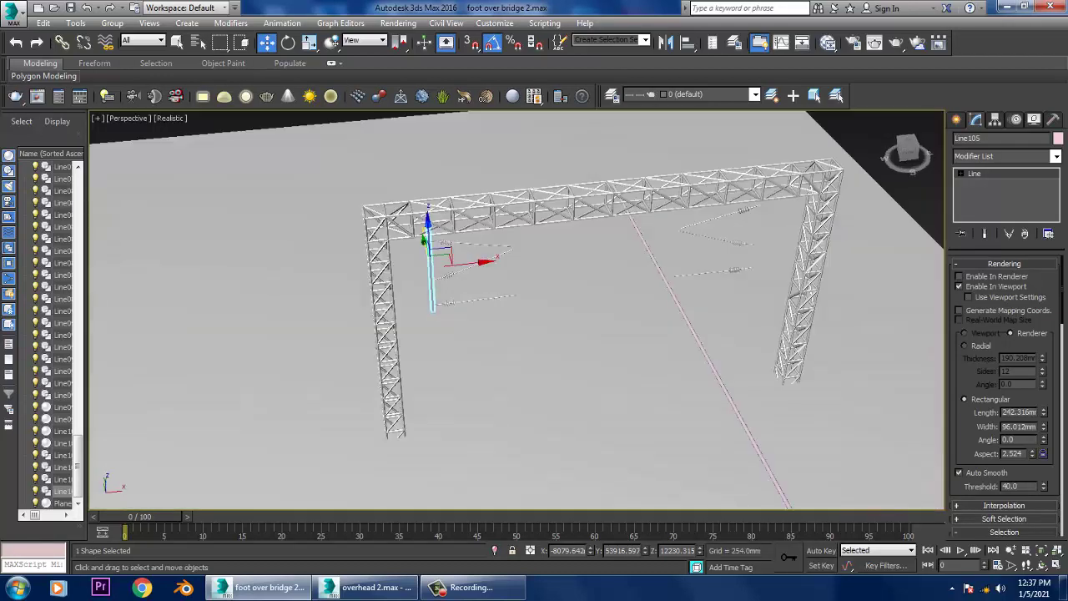
pyautogui.scroll(5, 505, 251)
pyautogui.scroll(-5, 505, 250)
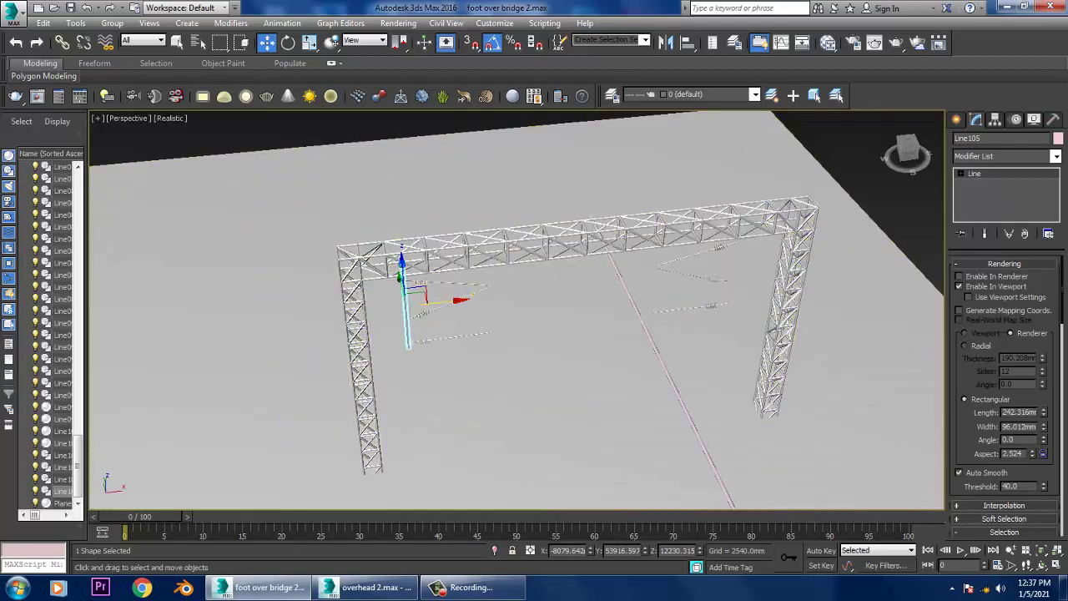
pyautogui.keyDown('shift'); pyautogui.moveTo(413, 292); pyautogui.dragTo(738, 250); pyautogui.keyUp('shift')
# - Confirm the post copy and view both posts from above the bridge deck
pyautogui.press('Return')
pyautogui.press('z')
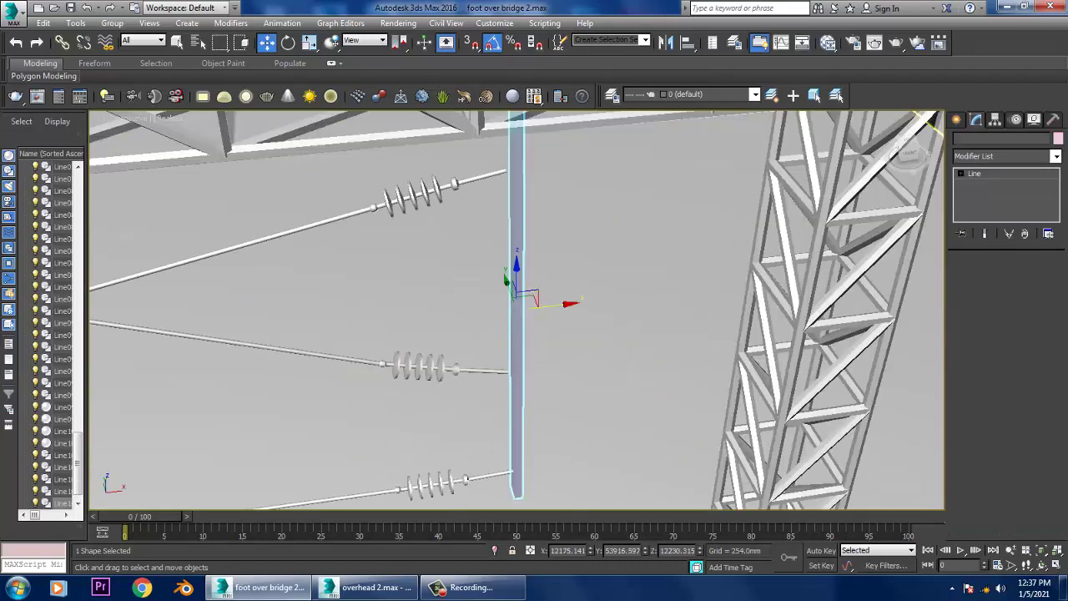
pyautogui.scroll(2, 515, 292)
pyautogui.scroll(2, 515, 292)
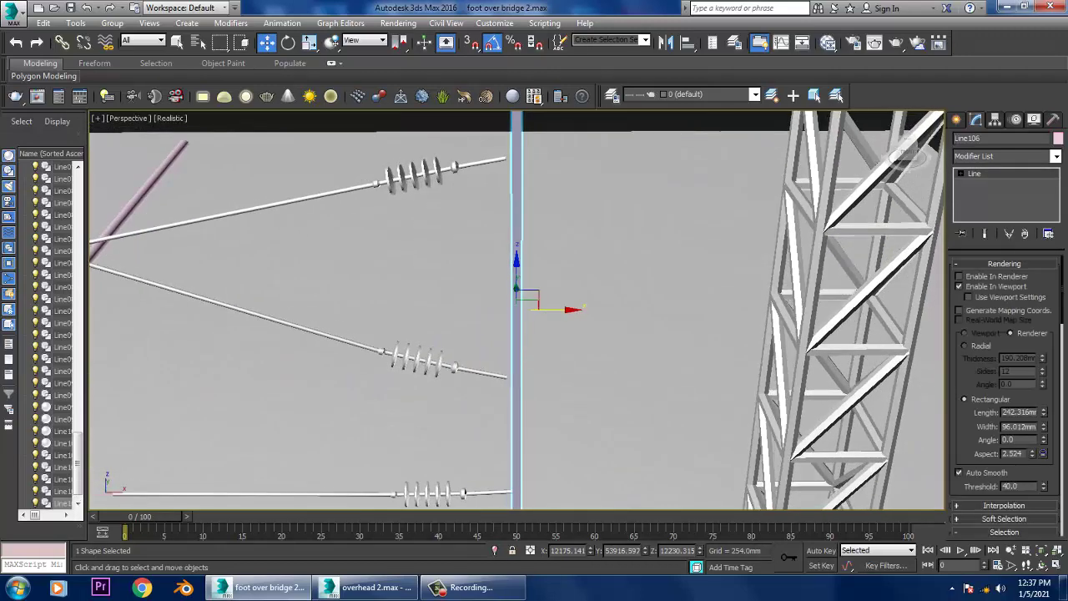
pyautogui.moveTo(521, 334)
pyautogui.mouseDown(button='middle')
pyautogui.moveTo(501, 334)
pyautogui.moveTo(451, 300)
pyautogui.moveTo(451, 267)
pyautogui.moveTo(467, 283)
pyautogui.mouseUp(button='middle')
pyautogui.scroll(-3, 450, 301)
pyautogui.scroll(-3, 451, 301)
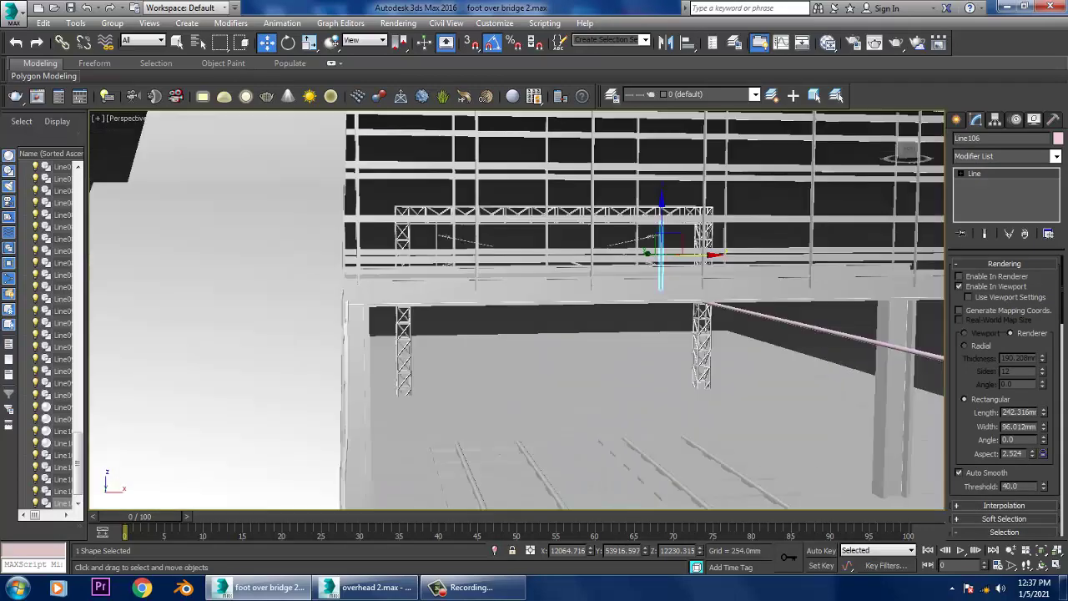
pyautogui.scroll(-3, 516, 309)
pyautogui.moveTo(516, 308)
pyautogui.keyDown('alt'); pyautogui.mouseDown(button='middle')
pyautogui.moveTo(516, 283)
pyautogui.moveTo(499, 305)
pyautogui.moveTo(568, 300)
pyautogui.moveTo(484, 304)
pyautogui.moveTo(509, 310)
pyautogui.mouseUp(button='middle'); pyautogui.keyUp('alt')
pyautogui.scroll(-2, 516, 309)
pyautogui.scroll(-5, 517, 308)
pyautogui.scroll(2, 597, 296)
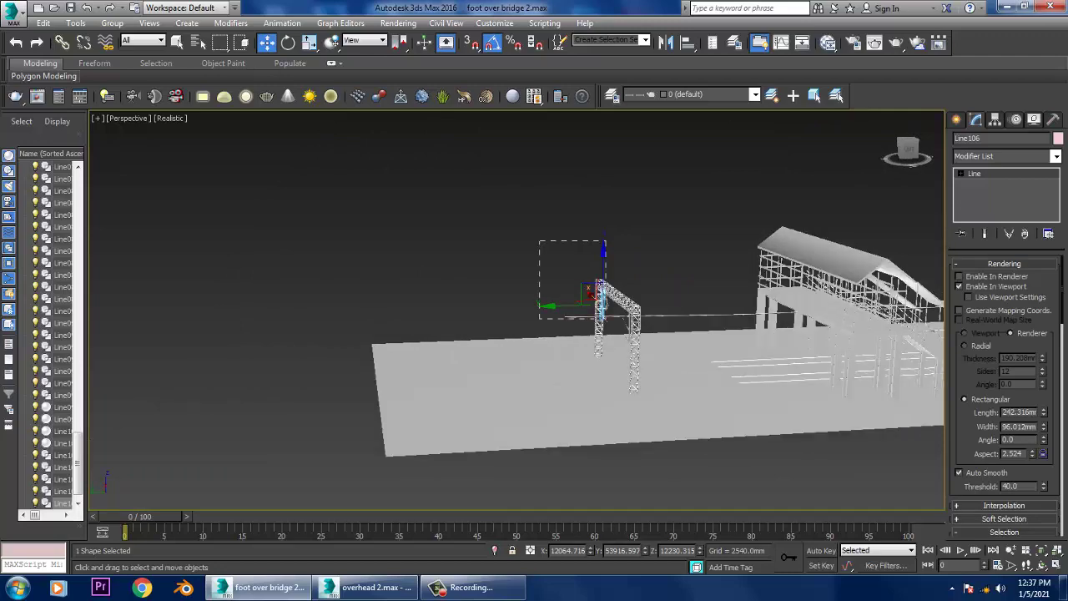
# - Rescale the gantry truss along X to make it slightly narrower, then shift it right
pyautogui.click(618, 334)
pyautogui.keyDown('alt'); pyautogui.moveTo(618, 334); pyautogui.dragTo(584, 326, button='middle'); pyautogui.keyUp('alt')
pyautogui.scroll(3, 498, 355)
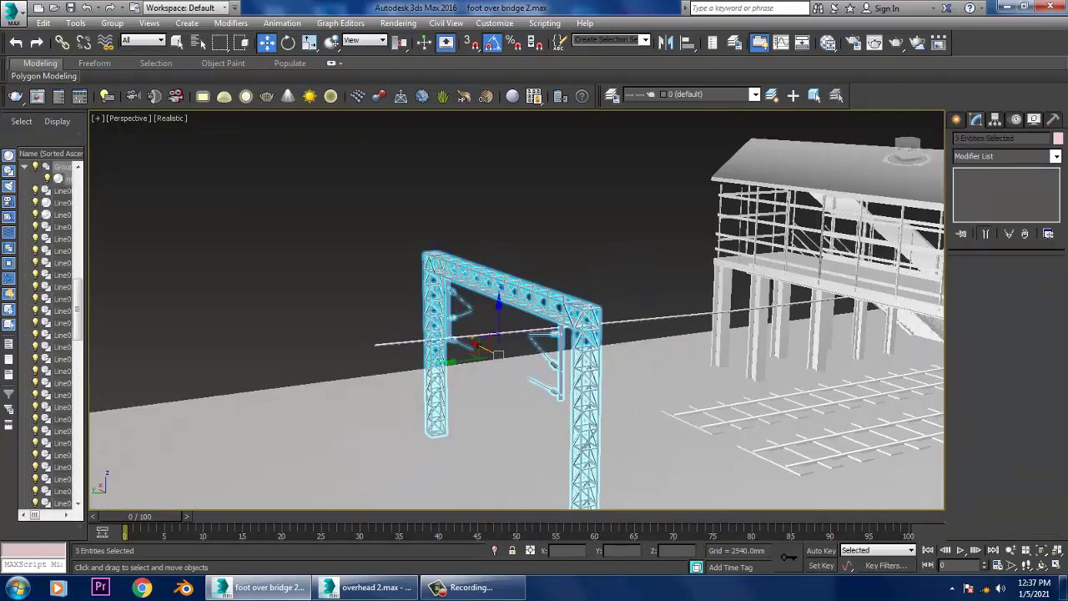
pyautogui.keyDown('alt'); pyautogui.moveTo(498, 354); pyautogui.dragTo(584, 349, button='middle'); pyautogui.keyUp('alt')
pyautogui.press('r')
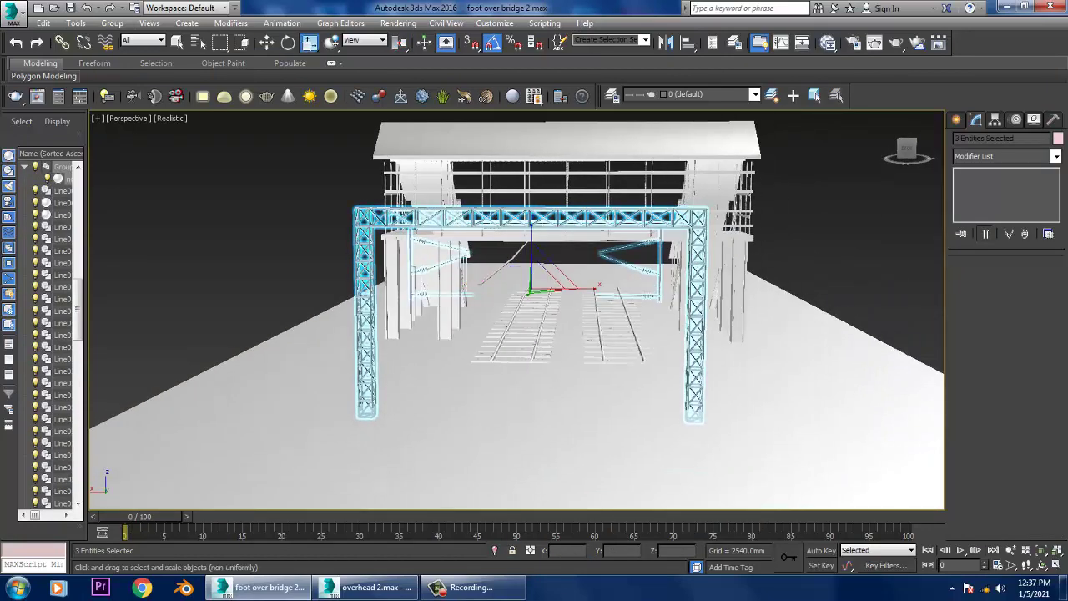
pyautogui.moveTo(594, 288); pyautogui.dragTo(594, 289)
pyautogui.press('w')
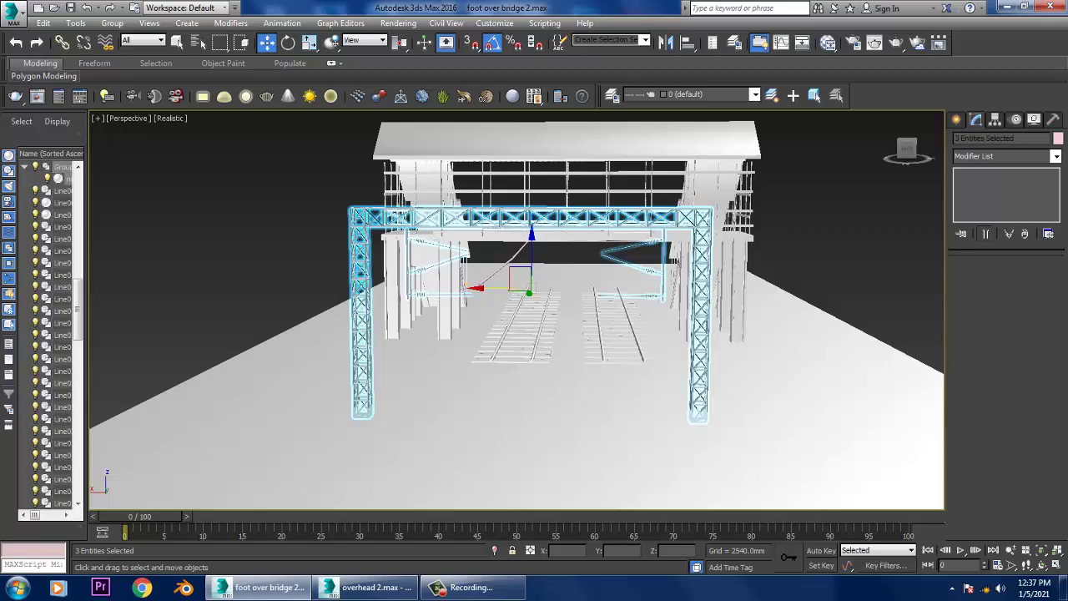
pyautogui.moveTo(529, 292); pyautogui.dragTo(558, 292)
# - Slide the truss gantry across the ground into place beyond the footbridge
pyautogui.keyDown('alt'); pyautogui.moveTo(534, 334); pyautogui.dragTo(468, 334, button='middle'); pyautogui.keyUp('alt')
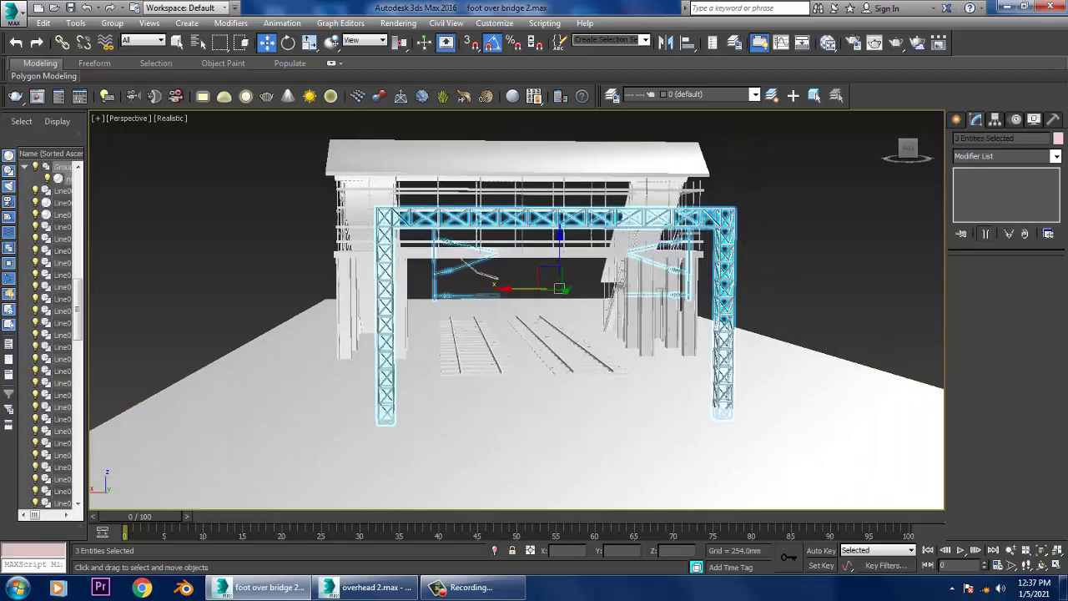
pyautogui.scroll(5, 517, 317)
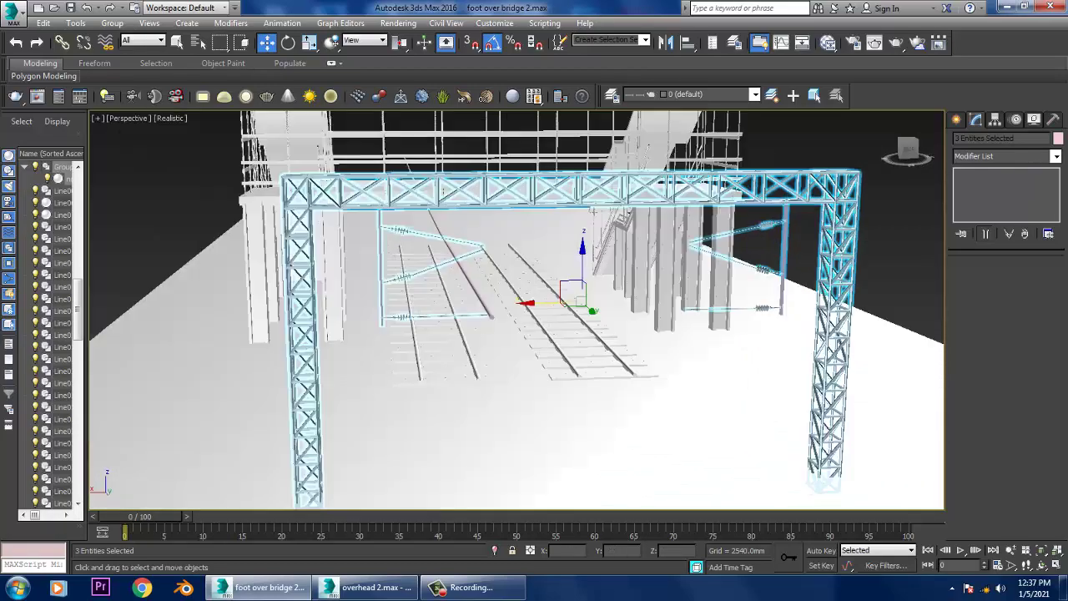
pyautogui.keyDown('alt'); pyautogui.moveTo(518, 309); pyautogui.dragTo(434, 309, button='middle'); pyautogui.keyUp('alt')
pyautogui.scroll(-5, 518, 309)
pyautogui.keyDown('alt'); pyautogui.moveTo(517, 317); pyautogui.dragTo(434, 309, button='middle'); pyautogui.keyUp('alt')
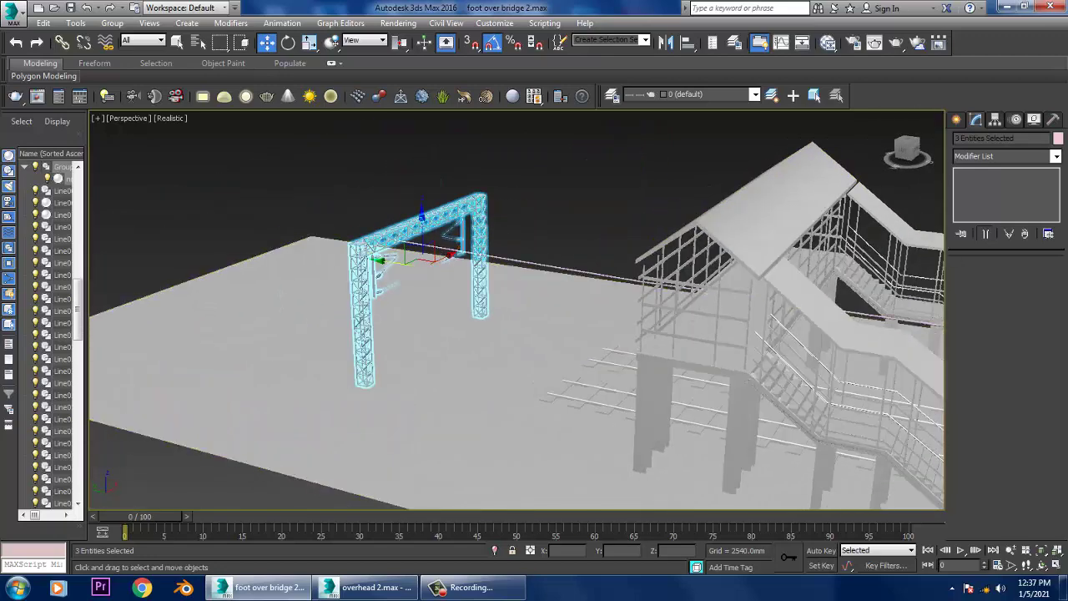
pyautogui.moveTo(421, 255); pyautogui.dragTo(471, 263)
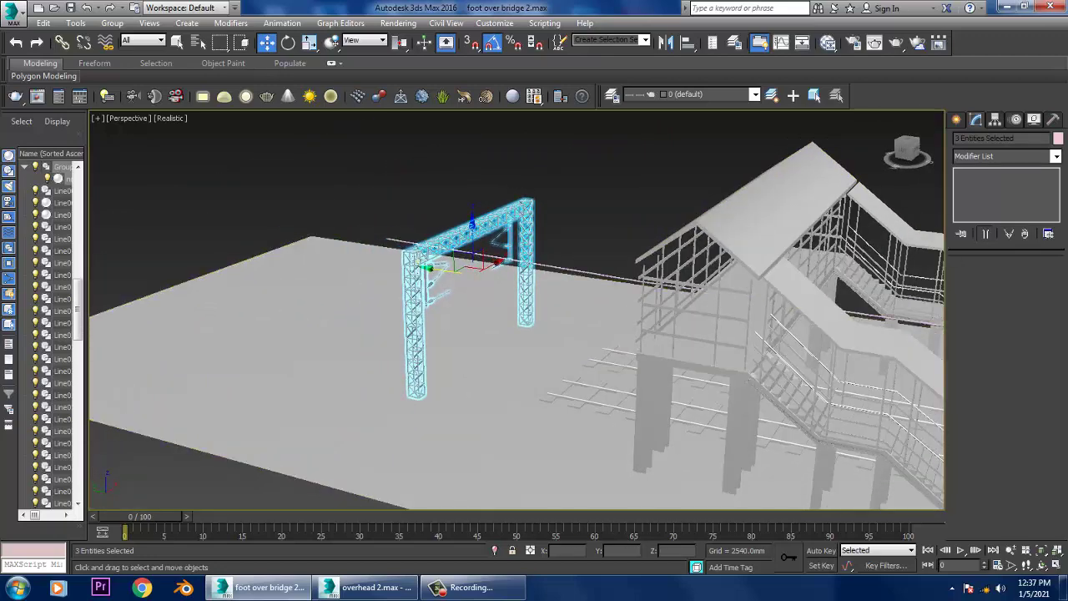
pyautogui.keyDown('alt'); pyautogui.moveTo(518, 317); pyautogui.dragTo(409, 318, button='middle'); pyautogui.keyUp('alt')
# - Select Line104 and raise it about 1918 mm in the maximized Front view
pyautogui.click(957, 119)
pyautogui.click(977, 140)
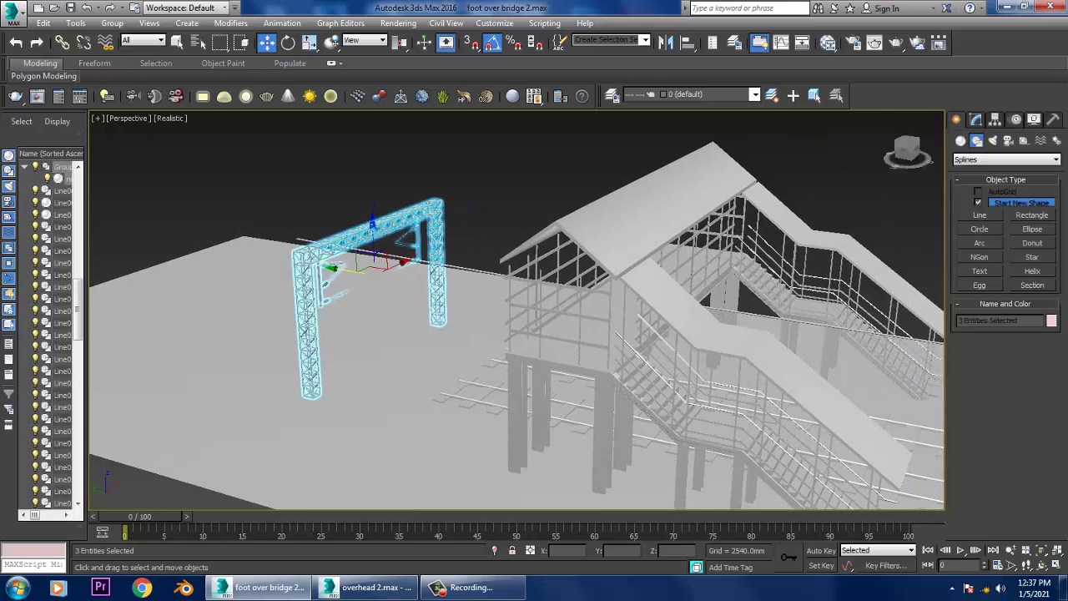
pyautogui.click(747, 312)
pyautogui.keyDown('alt'); pyautogui.moveTo(747, 313); pyautogui.dragTo(601, 300, button='middle'); pyautogui.keyUp('alt')
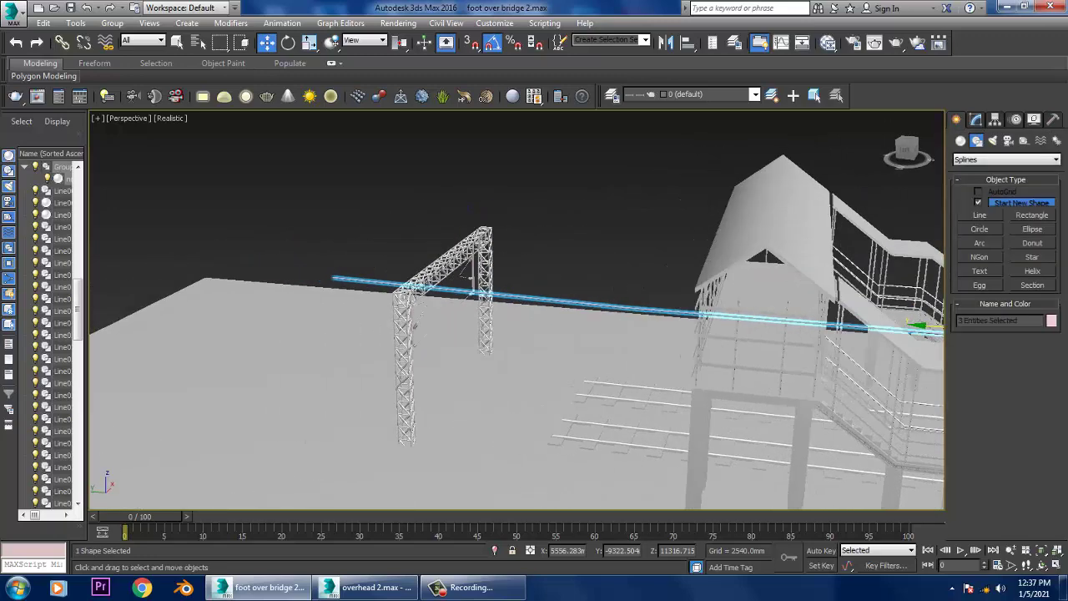
pyautogui.press('1')
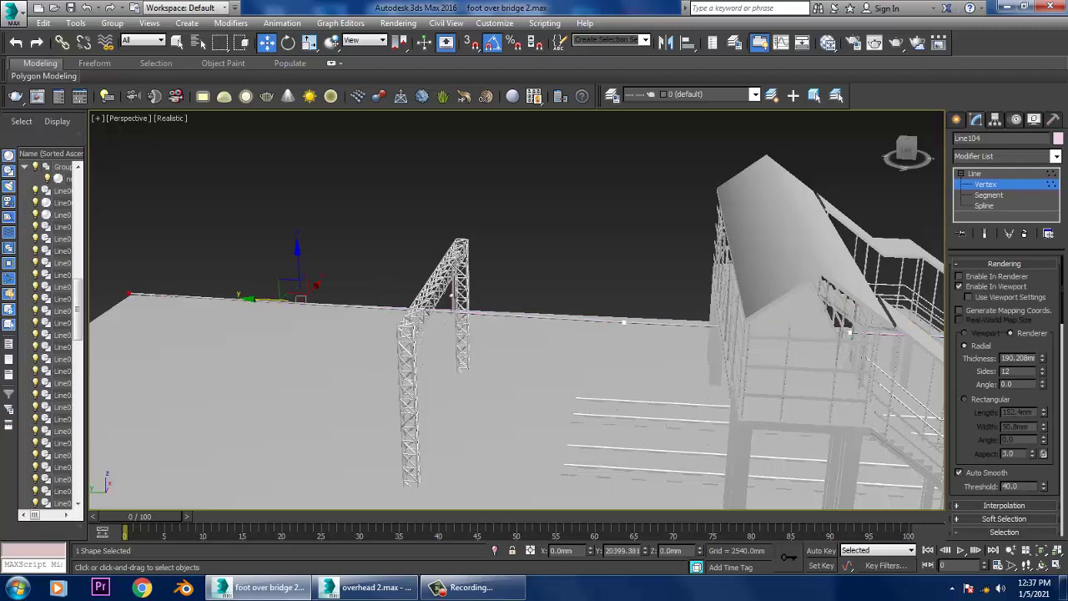
pyautogui.click(908, 153)
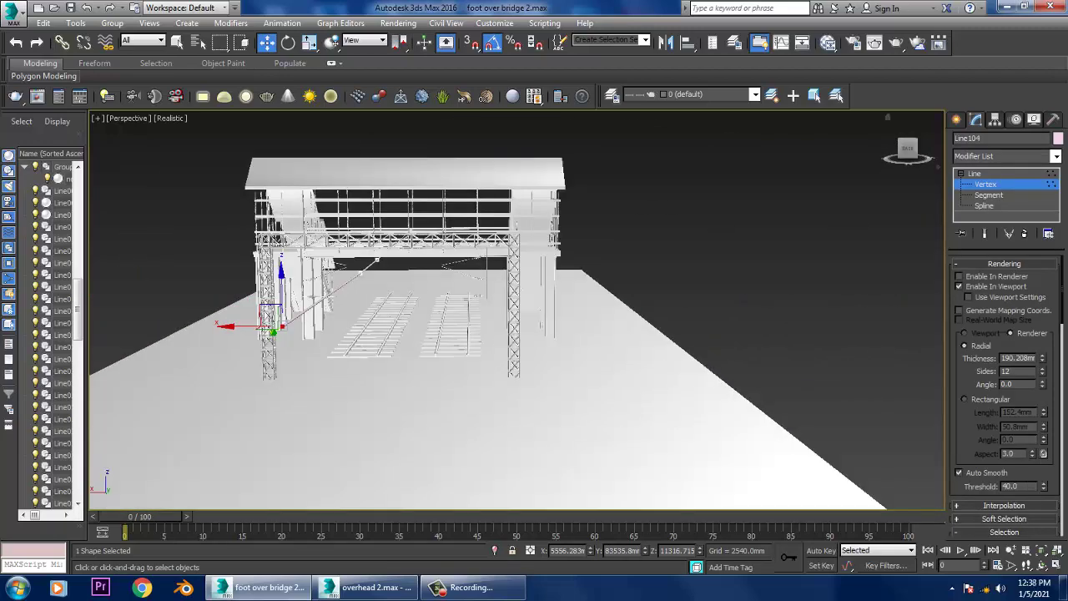
pyautogui.press('1')
pyautogui.hotkey('alt', 'w')
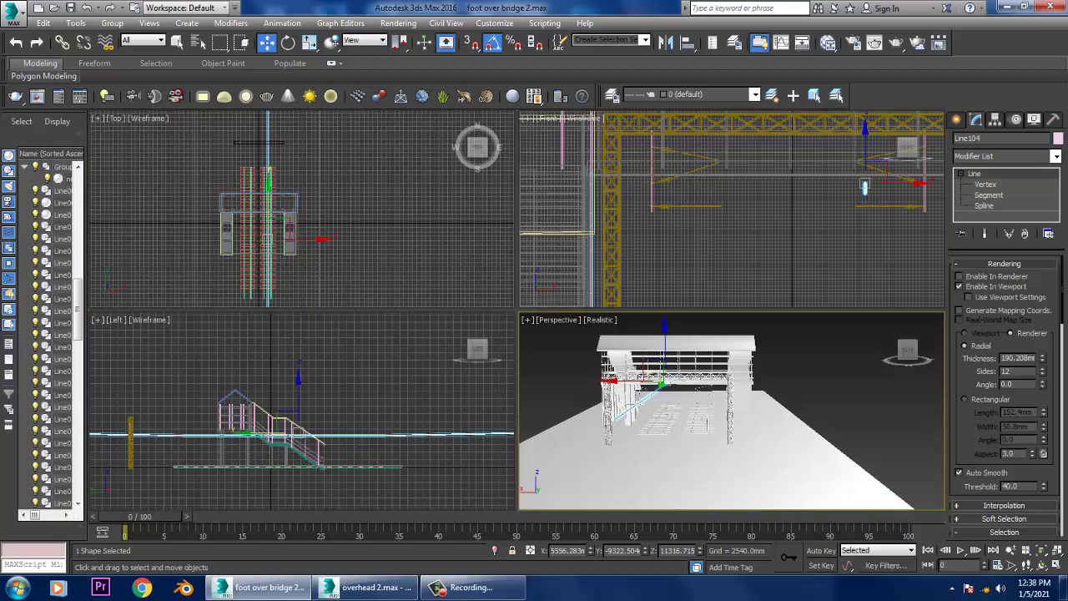
pyautogui.hotkey('alt', 'w')
pyautogui.scroll(-3, 584, 251)
pyautogui.scroll(5, 759, 192)
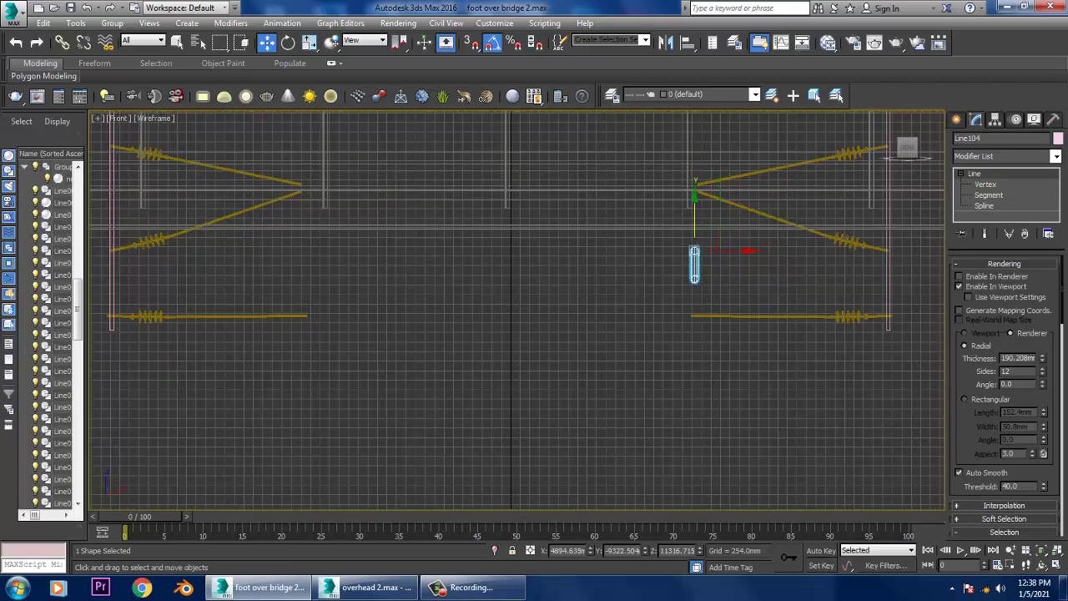
pyautogui.moveTo(694, 217); pyautogui.dragTo(694, 145)
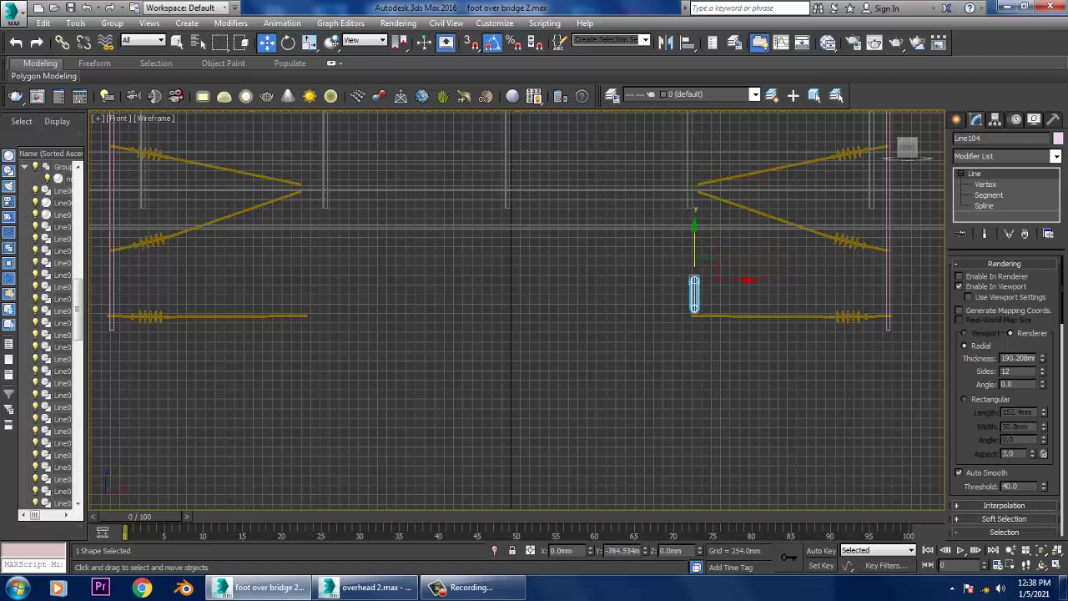
# - Lower Line104 along Z to about 10148 mm, level with the insulator arms
pyautogui.hotkey('alt', 'w')
pyautogui.hotkey('alt', 'w')
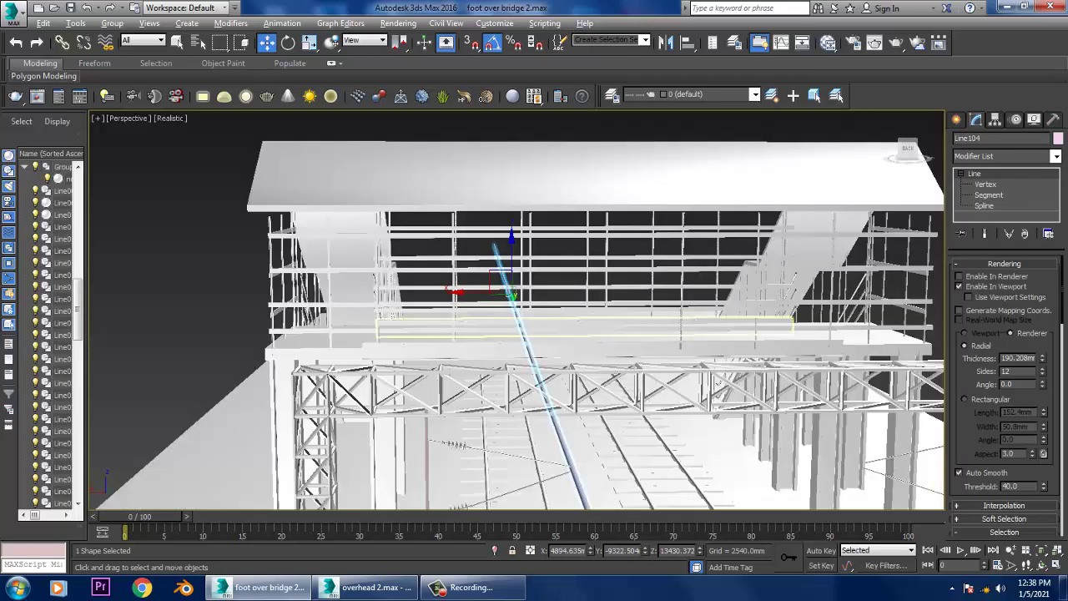
pyautogui.scroll(-5, 517, 308)
pyautogui.scroll(2, 701, 334)
pyautogui.scroll(2, 701, 333)
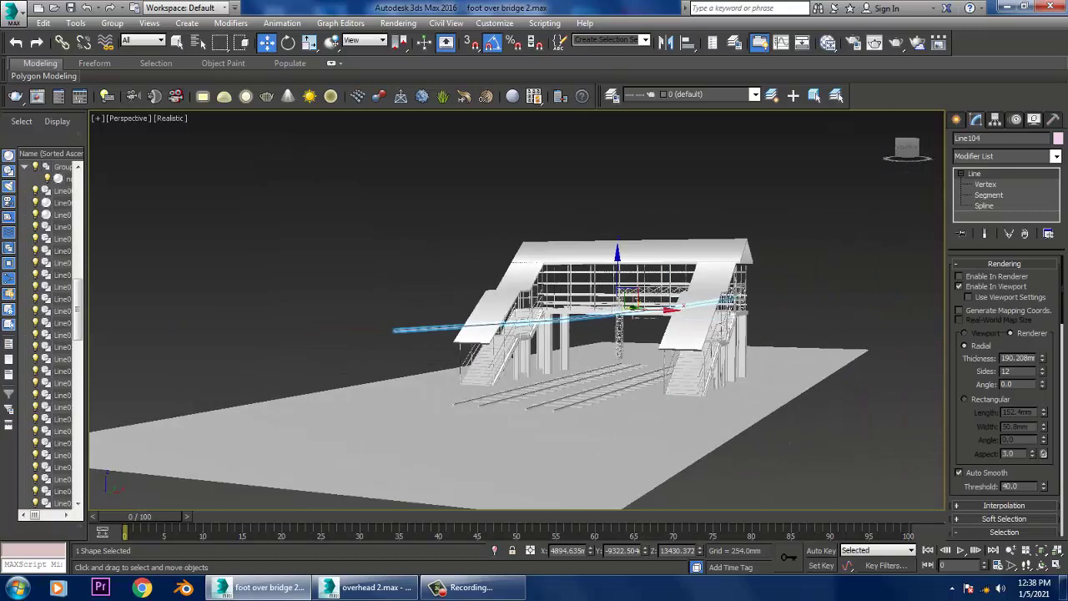
pyautogui.scroll(3, 701, 334)
pyautogui.scroll(3, 702, 334)
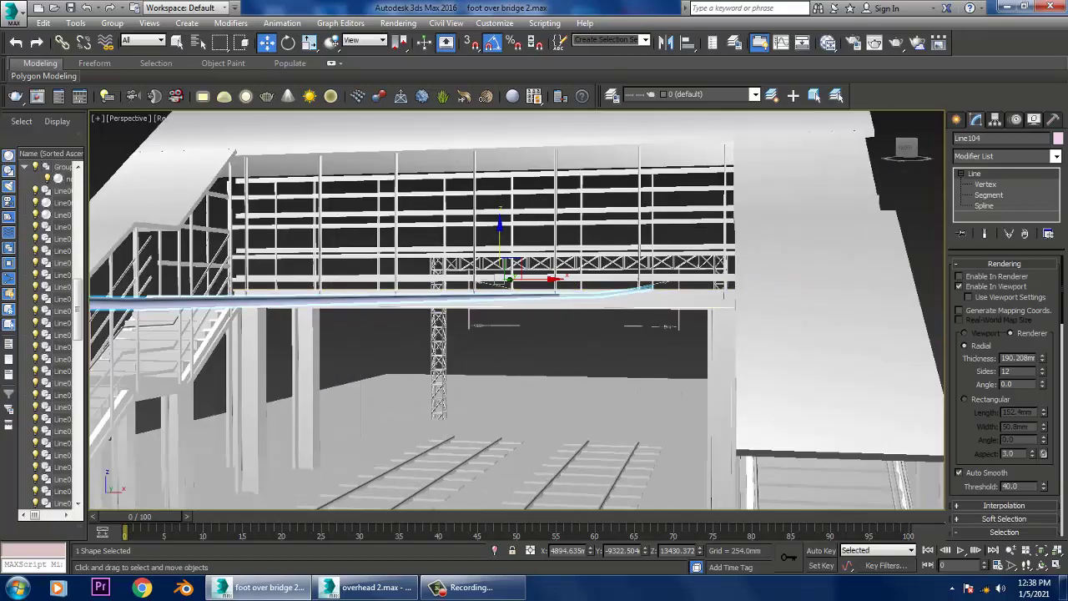
pyautogui.moveTo(499, 242); pyautogui.dragTo(499, 322)
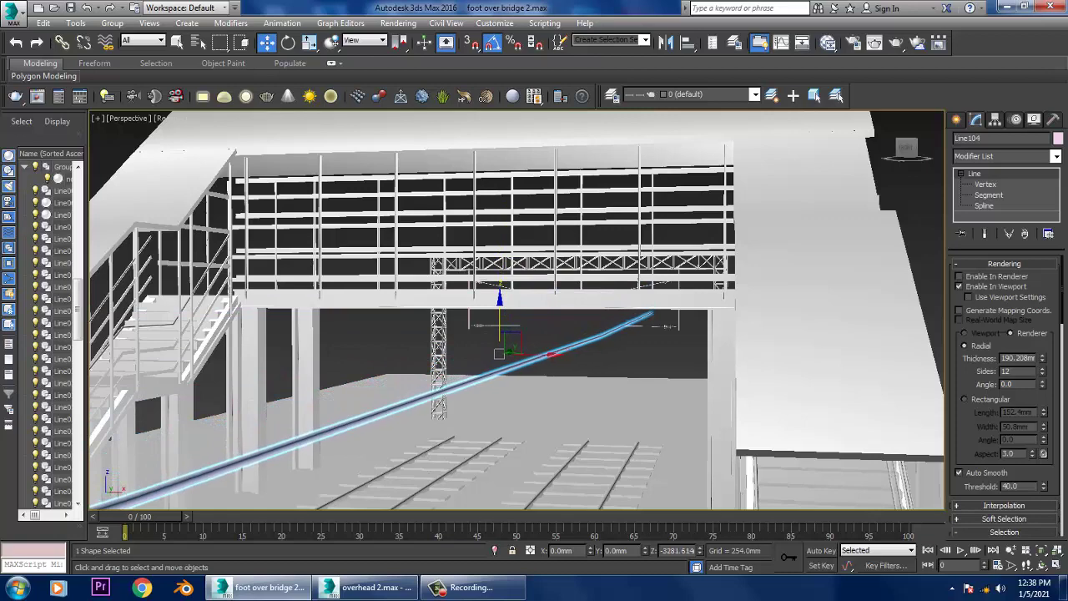
pyautogui.scroll(-3, 500, 324)
pyautogui.keyDown('alt'); pyautogui.moveTo(500, 324); pyautogui.dragTo(551, 326, button='middle'); pyautogui.keyUp('alt')
pyautogui.scroll(-3, 551, 325)
pyautogui.scroll(4, 647, 329)
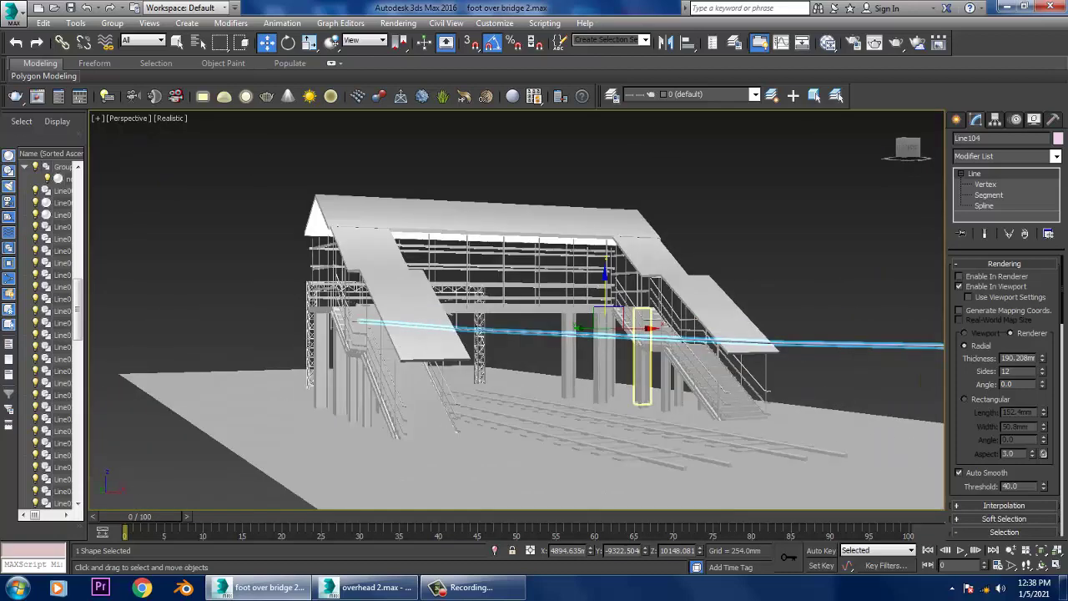
pyautogui.keyDown('alt'); pyautogui.moveTo(647, 329); pyautogui.dragTo(501, 321, button='middle'); pyautogui.keyUp('alt')
pyautogui.scroll(3, 551, 322)
pyautogui.scroll(3, 551, 321)
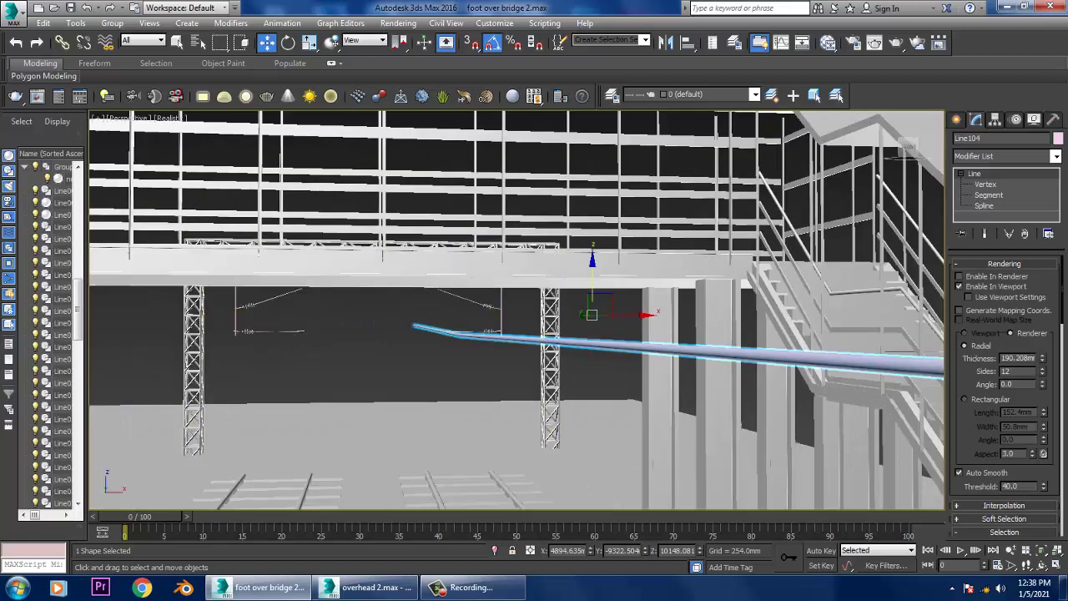
pyautogui.scroll(3, 501, 334)
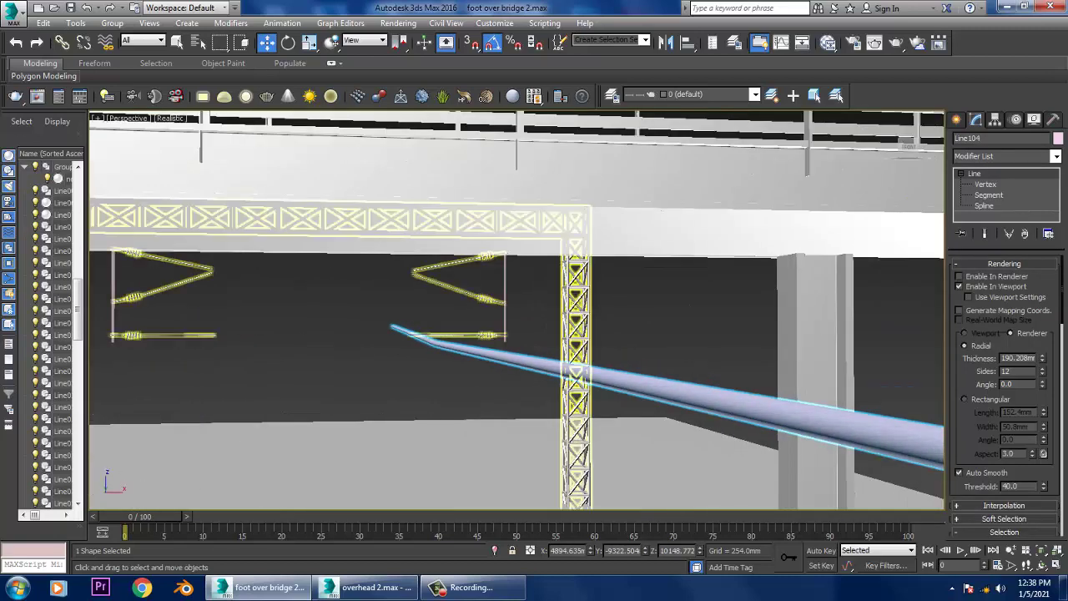
# - Copy the contact wire Line104 upward as a new wire, Line107
pyautogui.click(576, 350)
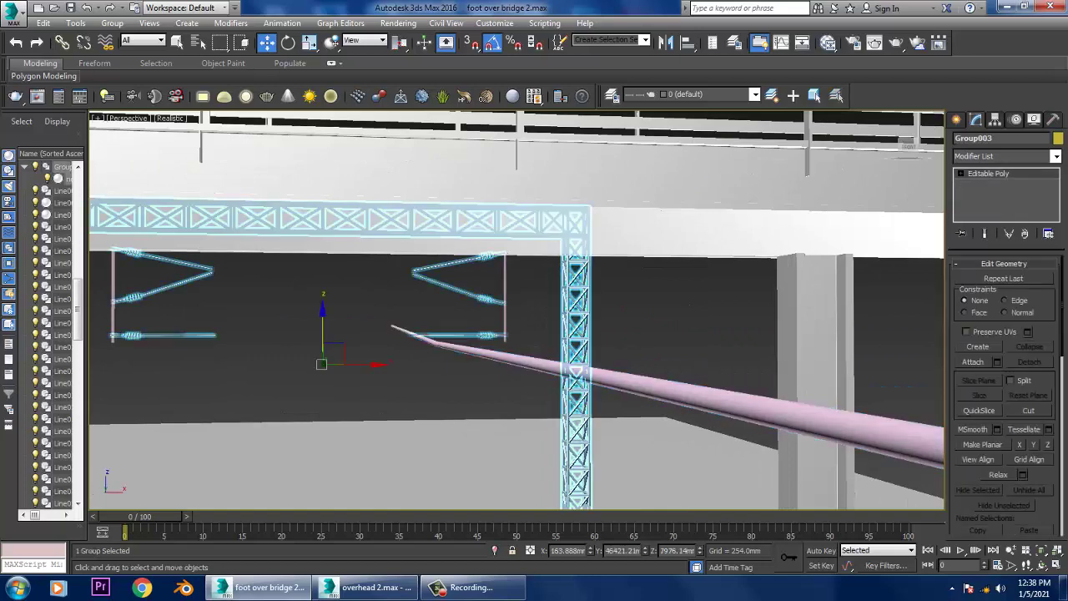
pyautogui.scroll(-2, 534, 359)
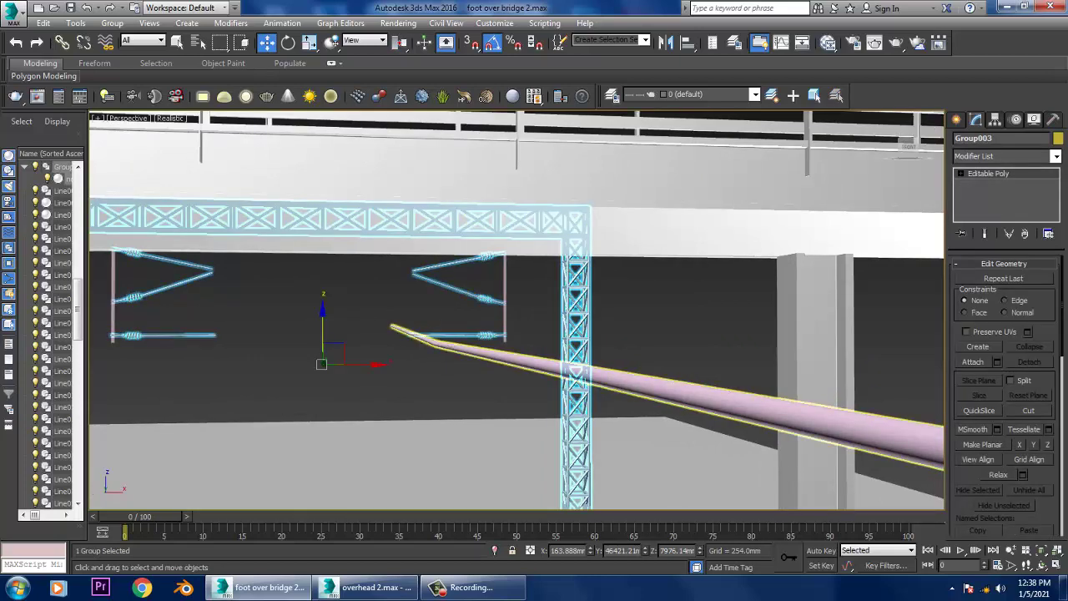
pyautogui.scroll(-3, 534, 359)
pyautogui.click(534, 362)
pyautogui.keyDown('shift'); pyautogui.moveTo(682, 352); pyautogui.dragTo(681, 278); pyautogui.keyUp('shift')
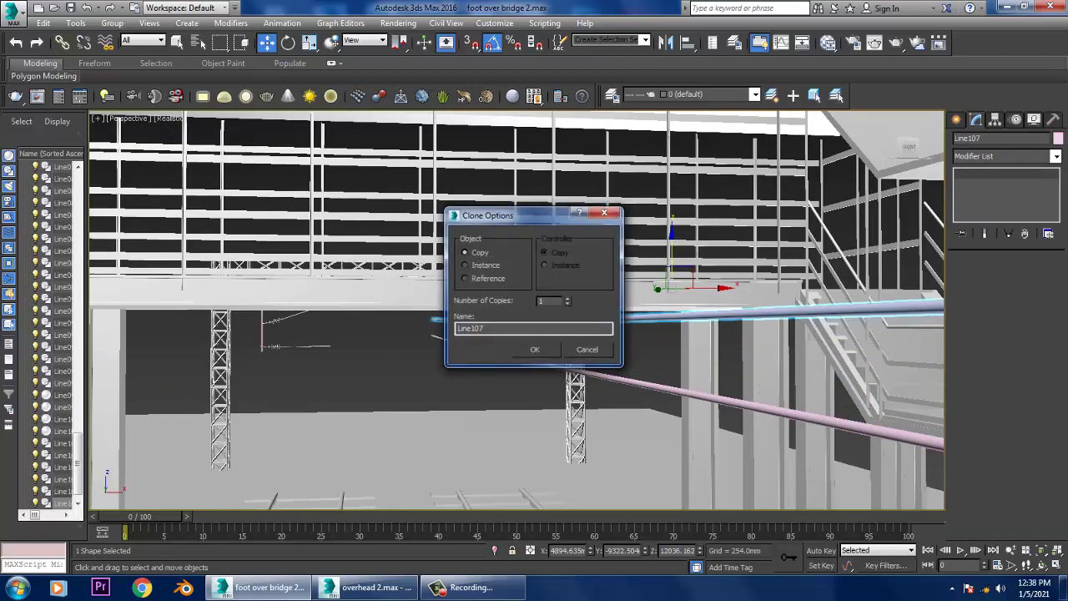
pyautogui.press('Return')
pyautogui.moveTo(518, 309)
pyautogui.keyDown('alt'); pyautogui.mouseDown(button='middle')
pyautogui.moveTo(484, 359)
pyautogui.moveTo(434, 397)
pyautogui.mouseUp(button='middle'); pyautogui.keyUp('alt')
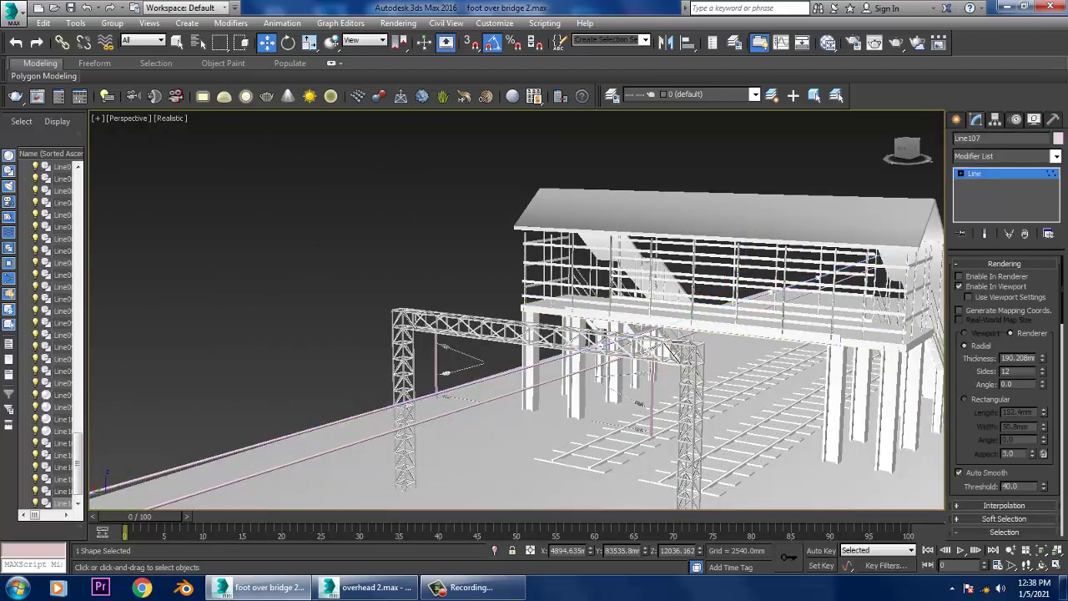
# - Raise Line107's near end vertex about 1160 mm on Z so the wire slopes
pyautogui.rightClick(474, 378)
pyautogui.click(455, 437)
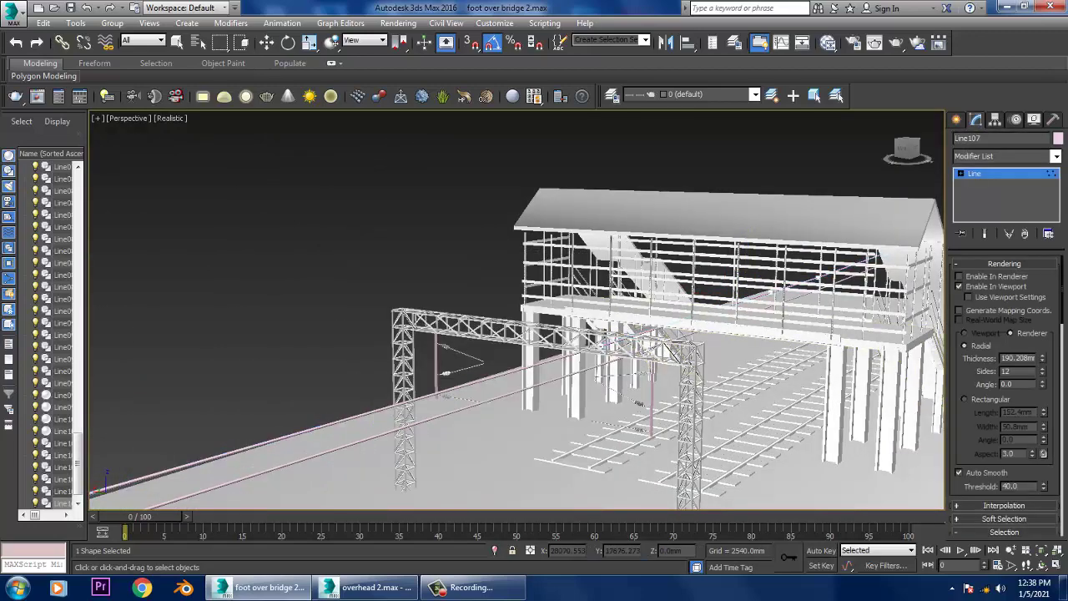
pyautogui.press('w')
pyautogui.scroll(-3, 543, 388)
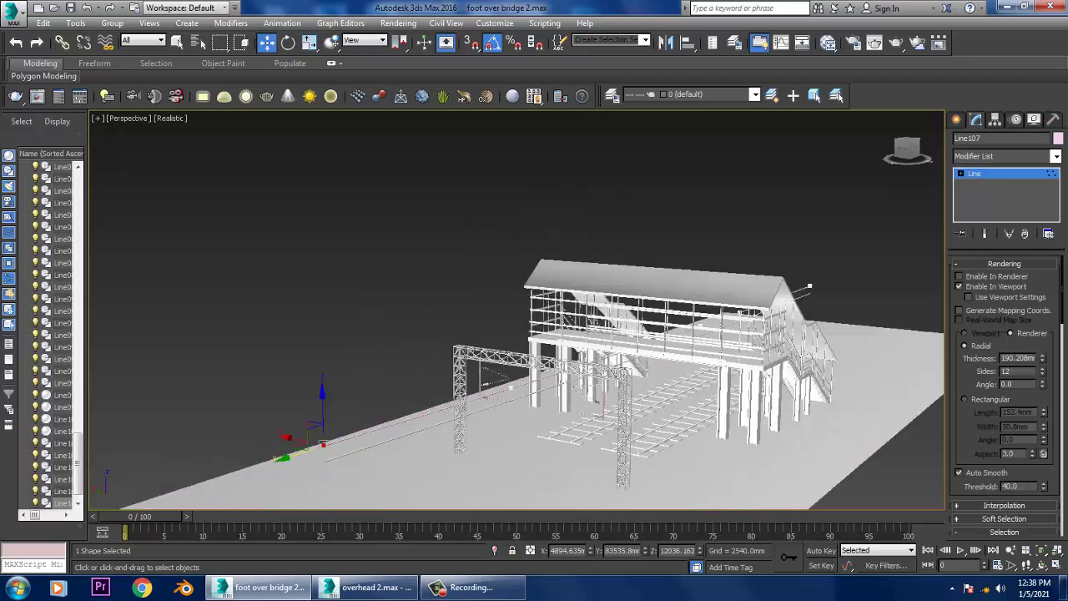
pyautogui.scroll(-3, 543, 388)
pyautogui.press('1')
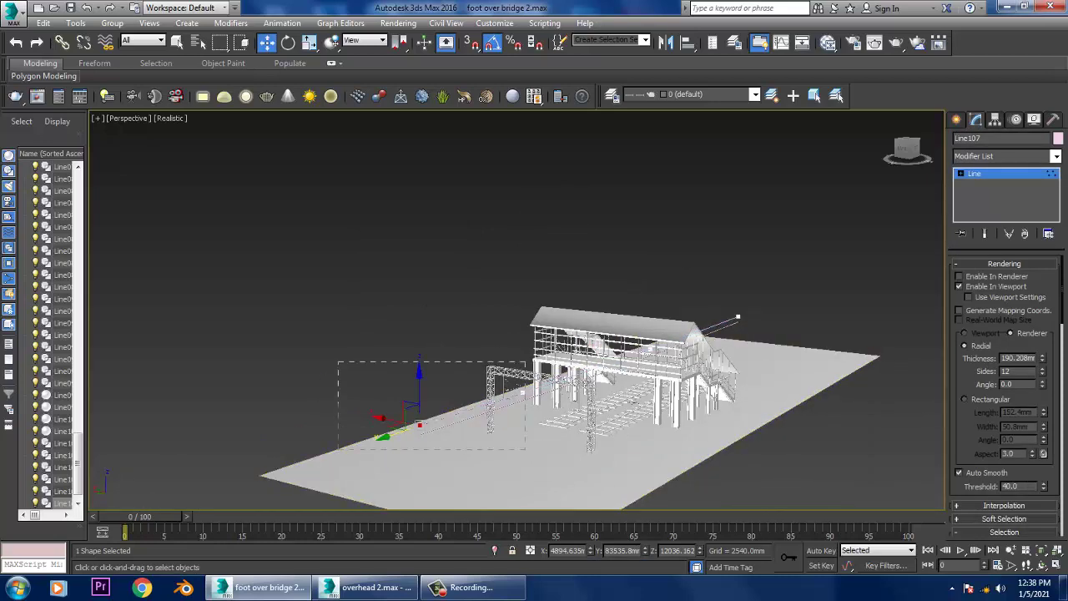
pyautogui.scroll(4, 501, 388)
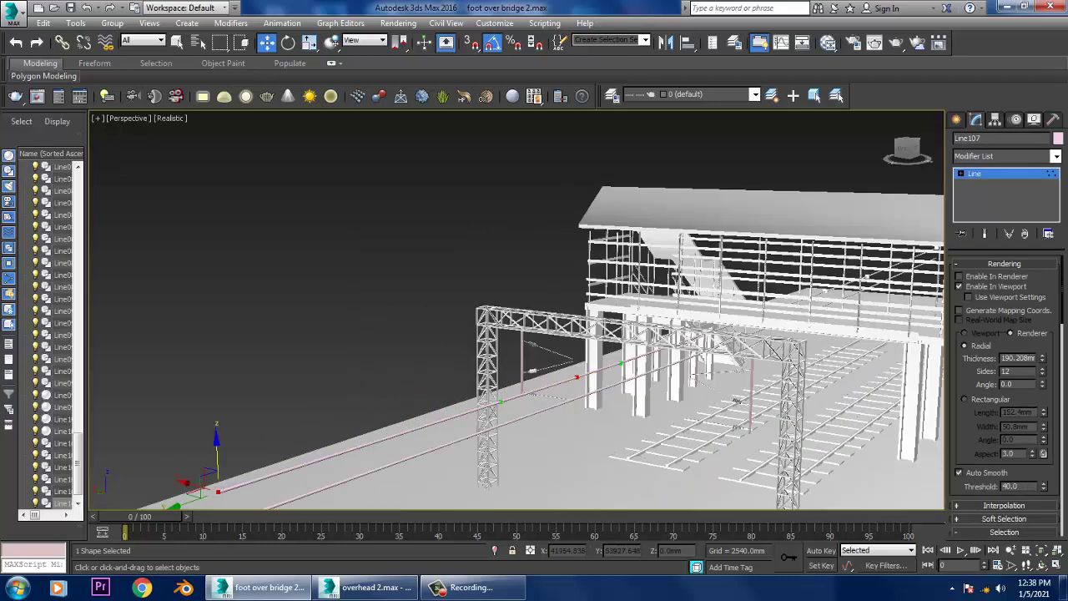
pyautogui.moveTo(215, 480); pyautogui.dragTo(215, 461)
pyautogui.scroll(2, 534, 334)
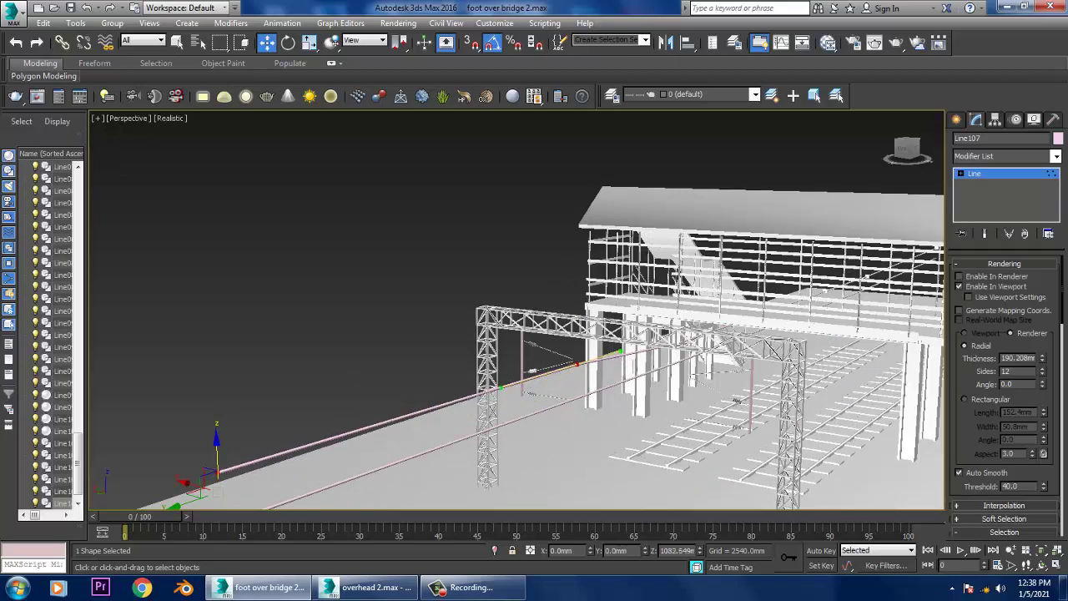
pyautogui.scroll(2, 534, 334)
pyautogui.scroll(3, 534, 334)
pyautogui.scroll(-4, 535, 334)
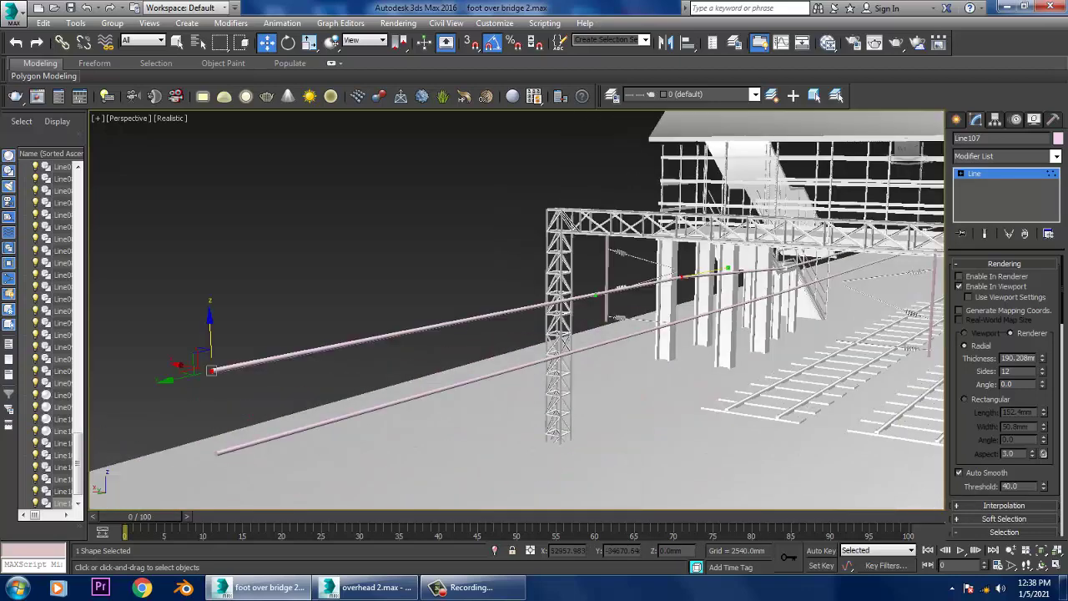
pyautogui.scroll(5, 534, 309)
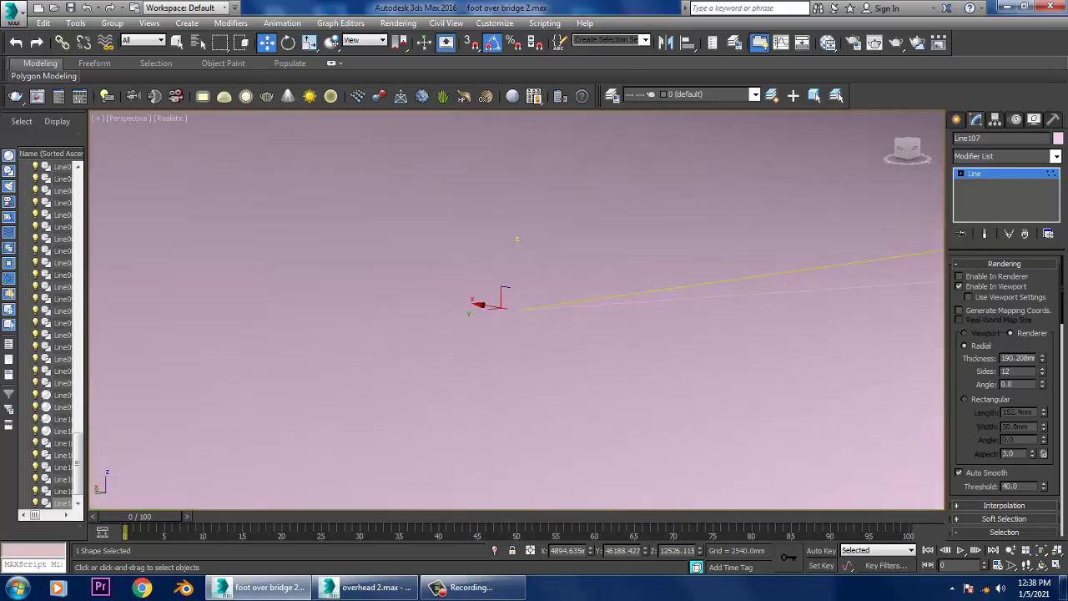
pyautogui.scroll(-2, 534, 309)
pyautogui.scroll(-1, 534, 308)
pyautogui.scroll(-2, 534, 309)
pyautogui.scroll(-1, 534, 309)
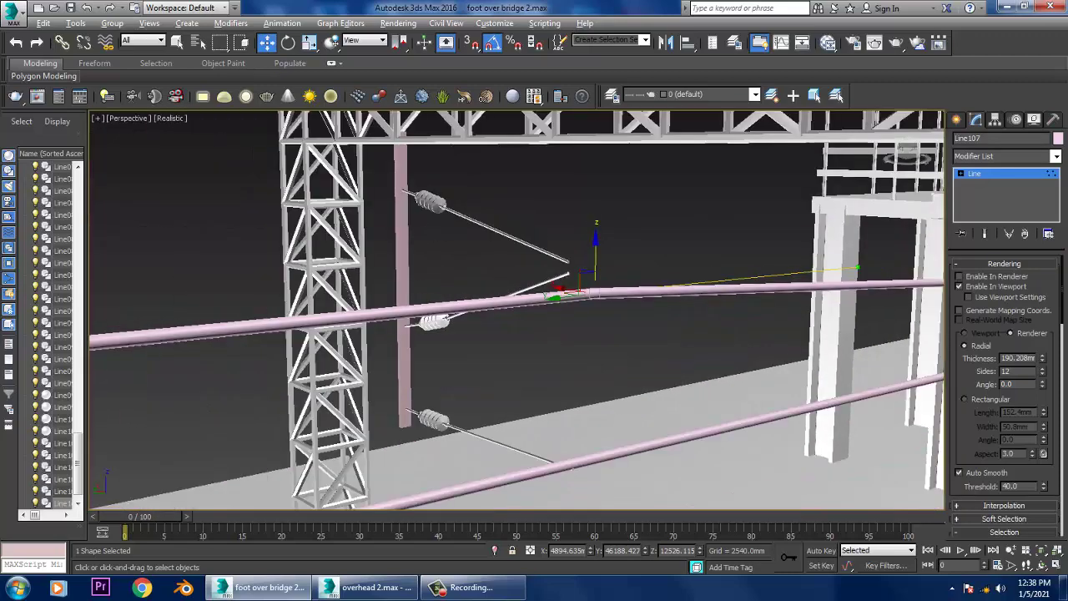
pyautogui.scroll(1, 534, 309)
# - Move one Line107 vertex down along Z so the wire dips toward the gantry
pyautogui.scroll(1, 534, 308)
pyautogui.rightClick(592, 279)
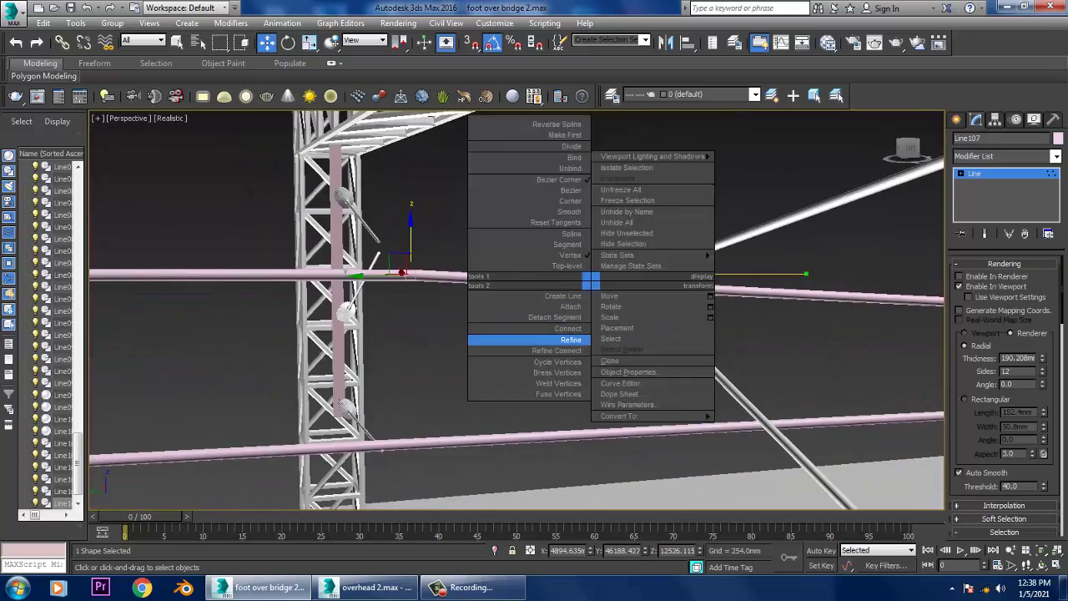
pyautogui.click(529, 340)
pyautogui.press('w')
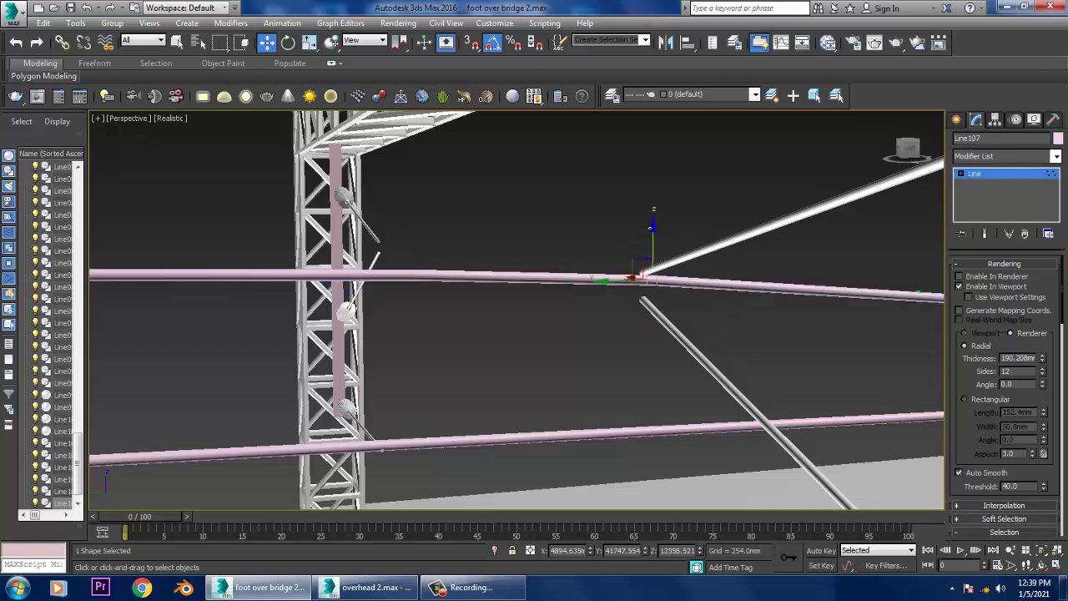
pyautogui.moveTo(644, 274); pyautogui.dragTo(642, 285)
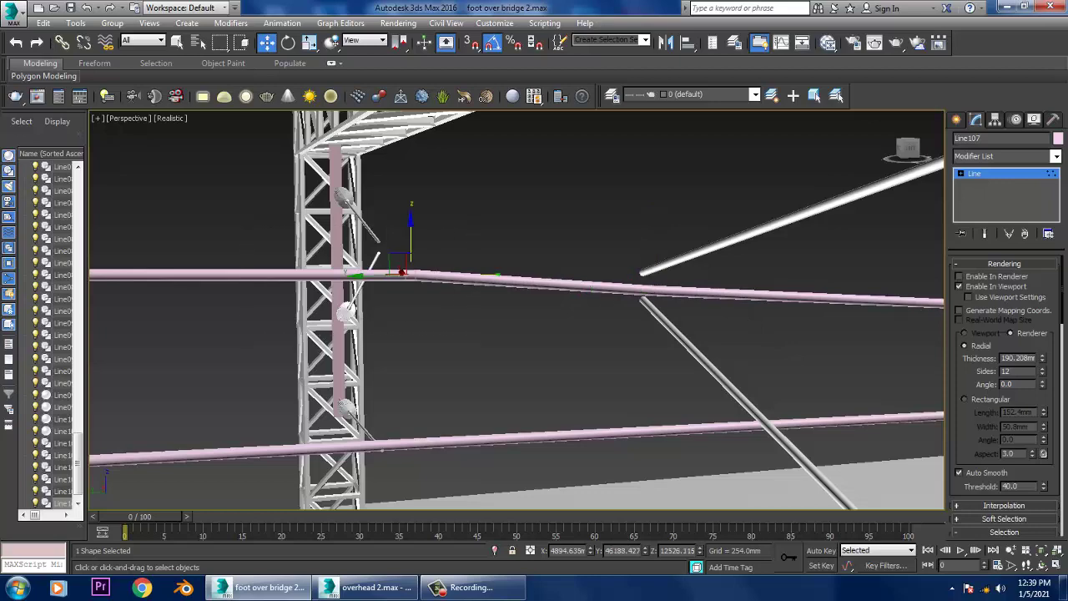
# - Zoom out and orbit the Perspective view to inspect the bridge with both wires
pyautogui.scroll(-5, 459, 264)
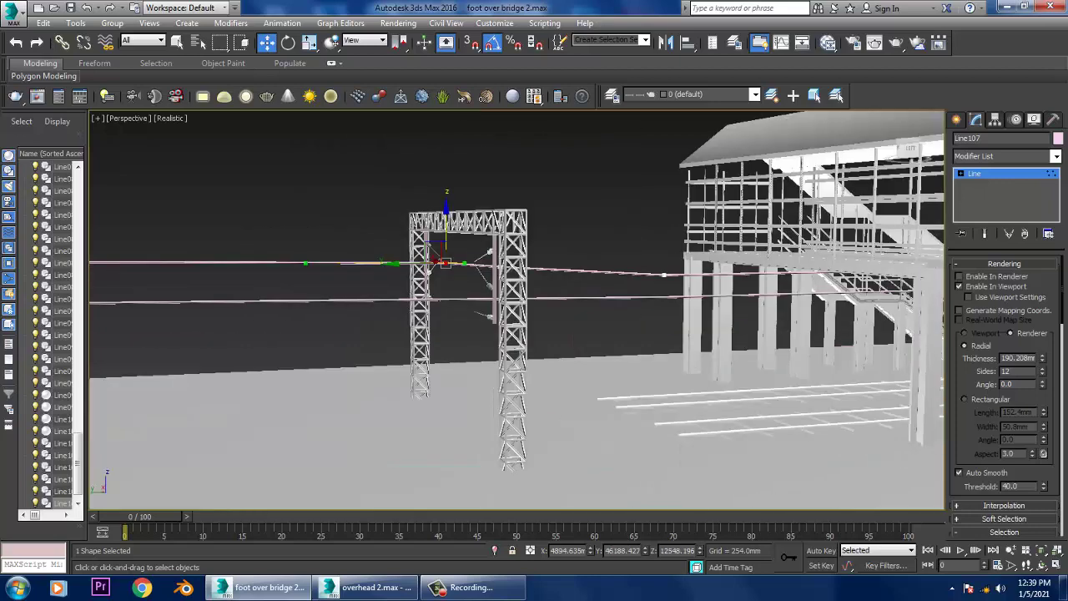
pyautogui.scroll(-2, 459, 264)
pyautogui.moveTo(501, 334)
pyautogui.keyDown('alt'); pyautogui.mouseDown(button='middle')
pyautogui.moveTo(500, 250)
pyautogui.moveTo(518, 234)
pyautogui.moveTo(500, 318)
pyautogui.moveTo(534, 325)
pyautogui.moveTo(468, 309)
pyautogui.mouseUp(button='middle'); pyautogui.keyUp('alt')
pyautogui.scroll(5, 518, 309)
pyautogui.scroll(5, 345, 160)
pyautogui.scroll(-5, 344, 160)
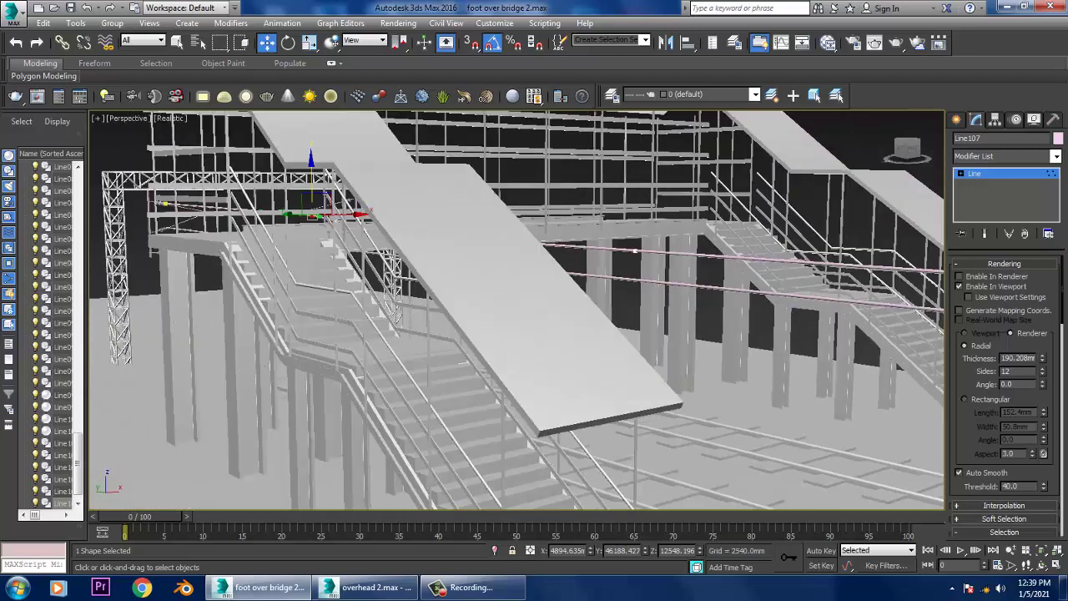
pyautogui.scroll(-5, 417, 209)
pyautogui.scroll(-5, 584, 242)
pyautogui.scroll(2, 706, 259)
pyautogui.moveTo(534, 317)
pyautogui.keyDown('alt'); pyautogui.mouseDown(button='middle')
pyautogui.moveTo(501, 317)
pyautogui.moveTo(409, 351)
pyautogui.mouseUp(button='middle'); pyautogui.keyUp('alt')
pyautogui.keyDown('ctrl'); pyautogui.click(376, 359); pyautogui.keyUp('ctrl')
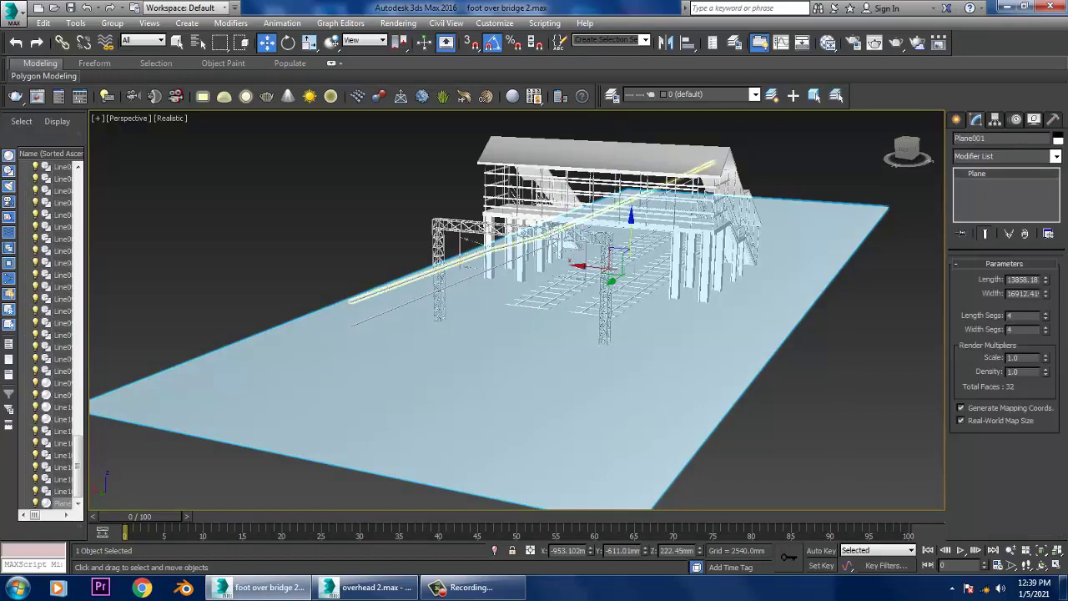
# - Draw a thin Standard Primitive box, Box101, across the wires in the Front view
pyautogui.click(467, 256)
pyautogui.hotkey('alt', 'w')
pyautogui.scroll(3, 734, 208)
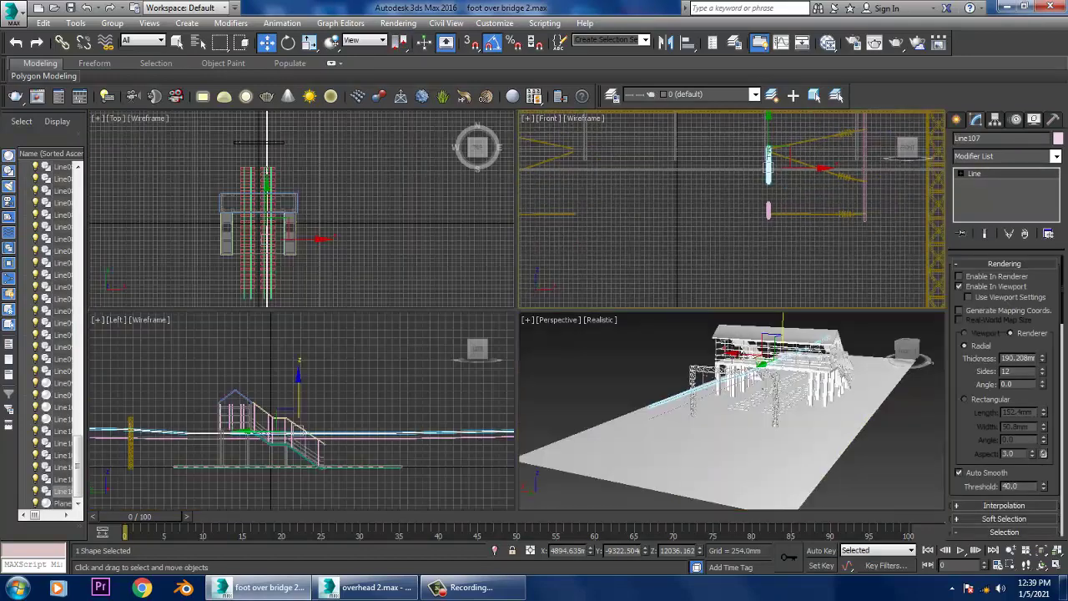
pyautogui.hotkey('alt', 'w')
pyautogui.moveTo(735, 209); pyautogui.dragTo(735, 233, button='middle')
pyautogui.click(957, 119)
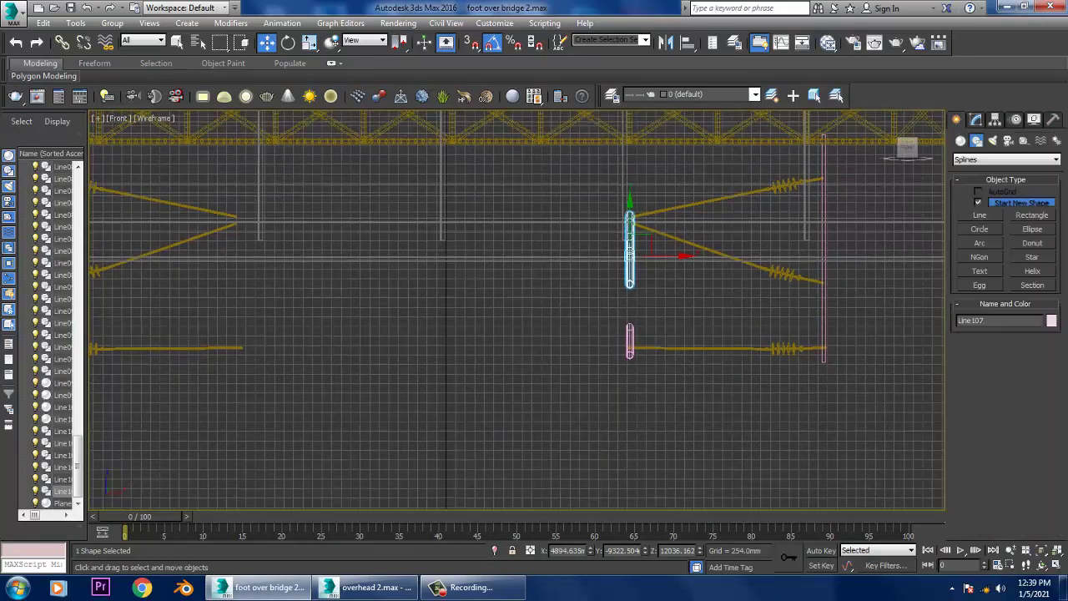
pyautogui.click(961, 140)
pyautogui.click(981, 204)
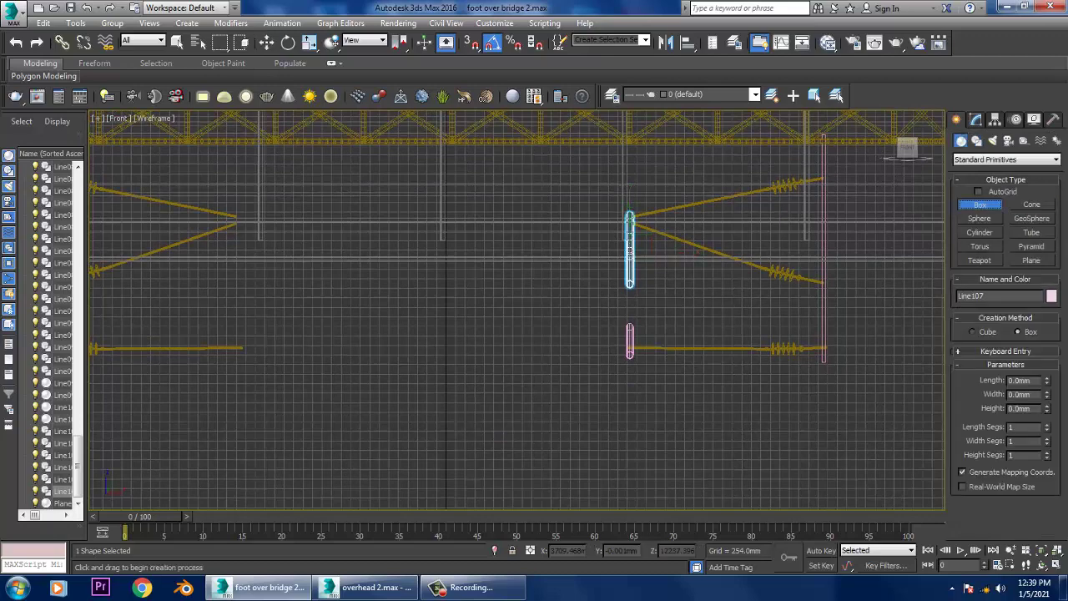
pyautogui.moveTo(626, 237); pyautogui.dragTo(632, 351)
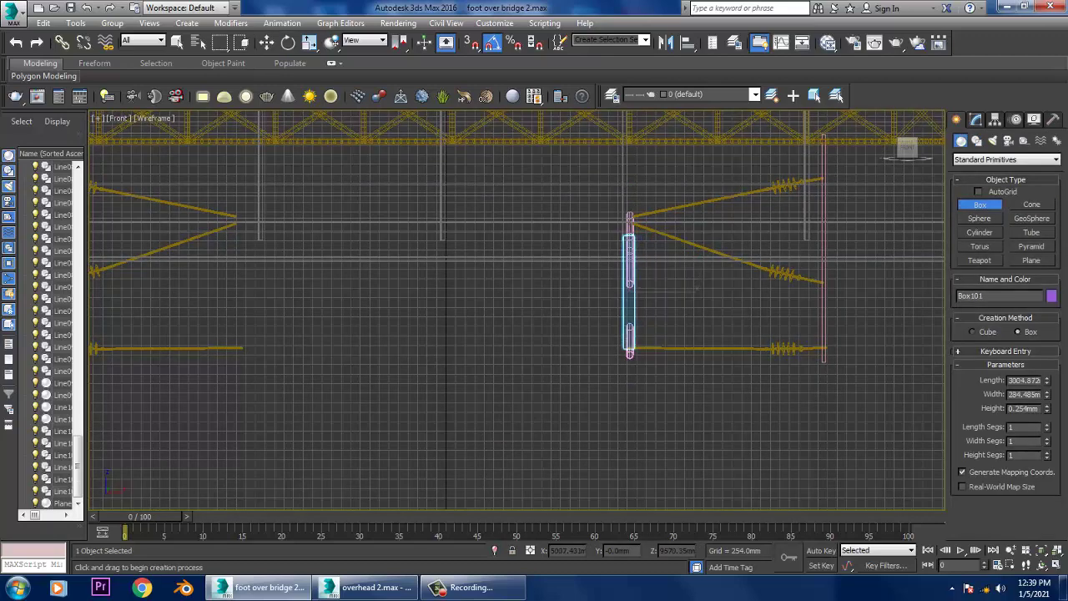
pyautogui.click(633, 351)
# - Move Box101 down along Z in Perspective so it spans both contact wires
pyautogui.hotkey('alt', 'w')
pyautogui.hotkey('alt', 'w')
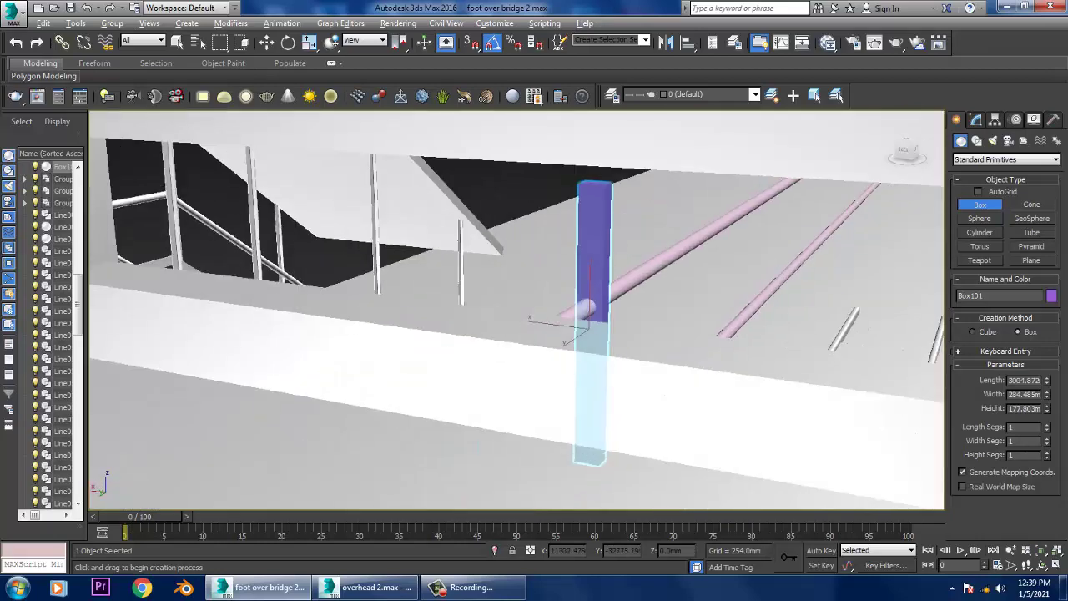
pyautogui.keyDown('alt'); pyautogui.moveTo(668, 334); pyautogui.dragTo(638, 330, button='middle'); pyautogui.keyUp('alt')
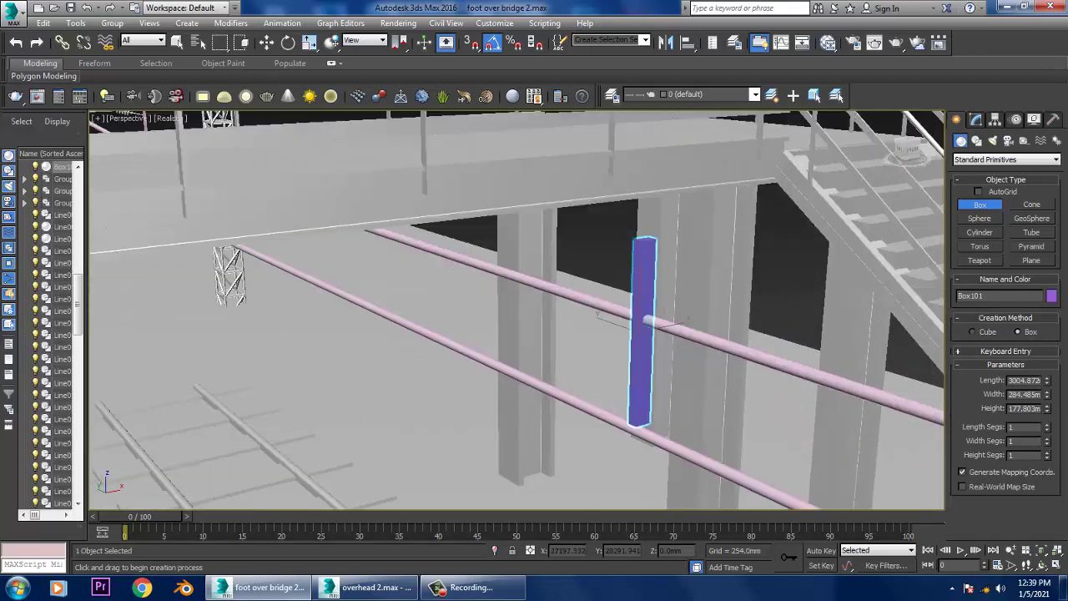
pyautogui.press('w')
pyautogui.moveTo(639, 283); pyautogui.dragTo(638, 338)
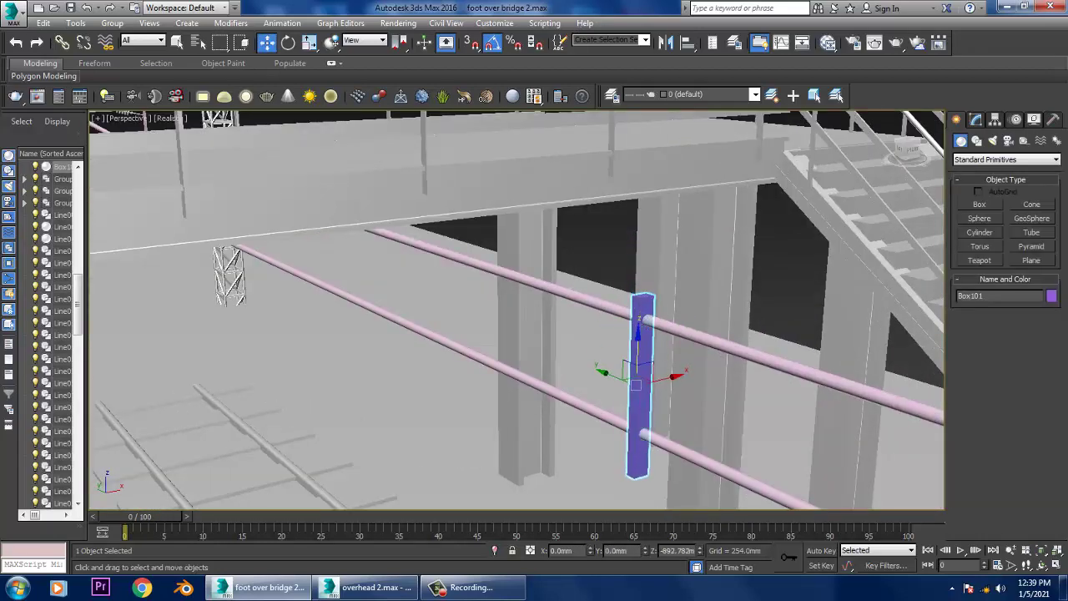
pyautogui.keyDown('alt'); pyautogui.moveTo(638, 368); pyautogui.dragTo(668, 334, button='middle'); pyautogui.keyUp('alt')
# - Slightly rescale Box101 and frame its top and the upper wire in the Front view
pyautogui.press('r')
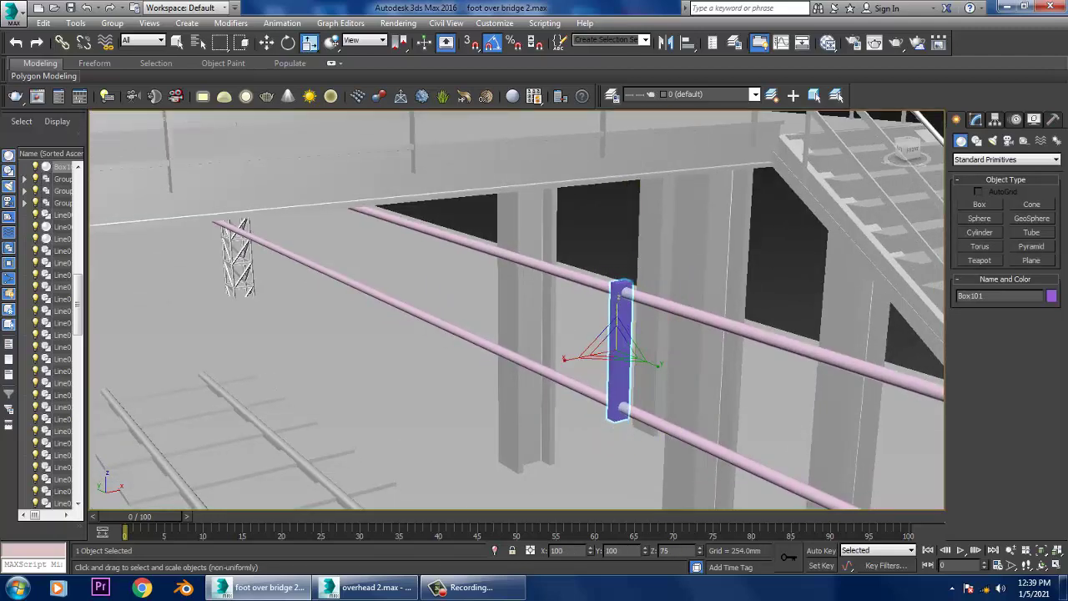
pyautogui.hotkey('alt', 'w')
pyautogui.rightClick(726, 208)
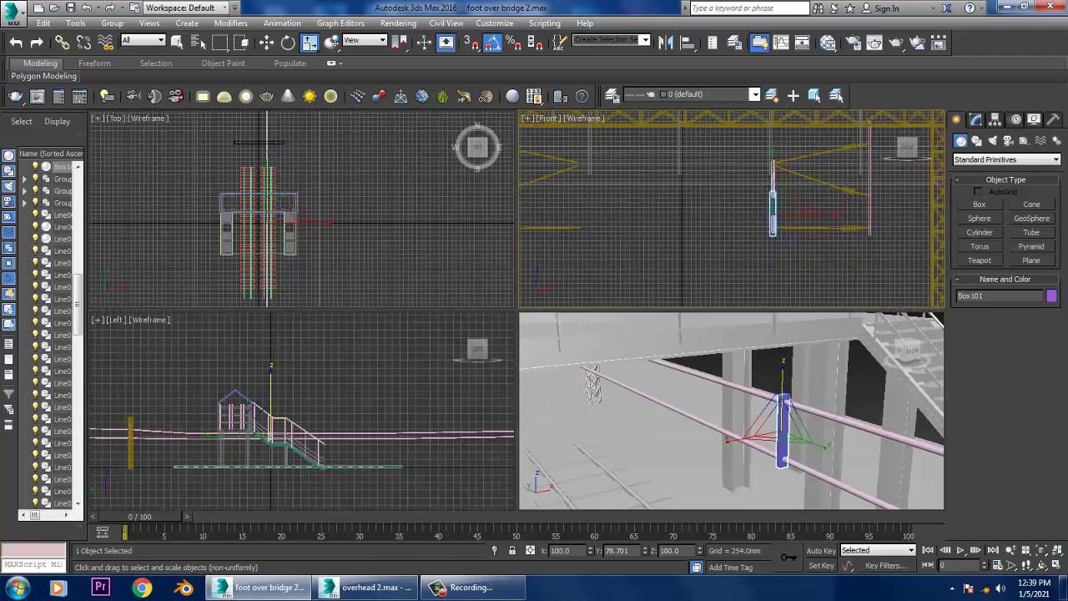
pyautogui.hotkey('alt', 'w')
pyautogui.press('z')
pyautogui.scroll(2, 551, 251)
pyautogui.moveTo(551, 251); pyautogui.dragTo(550, 328, button='middle')
# - Create Cylinder001 around the upper wire and slide it into the post
pyautogui.press('w')
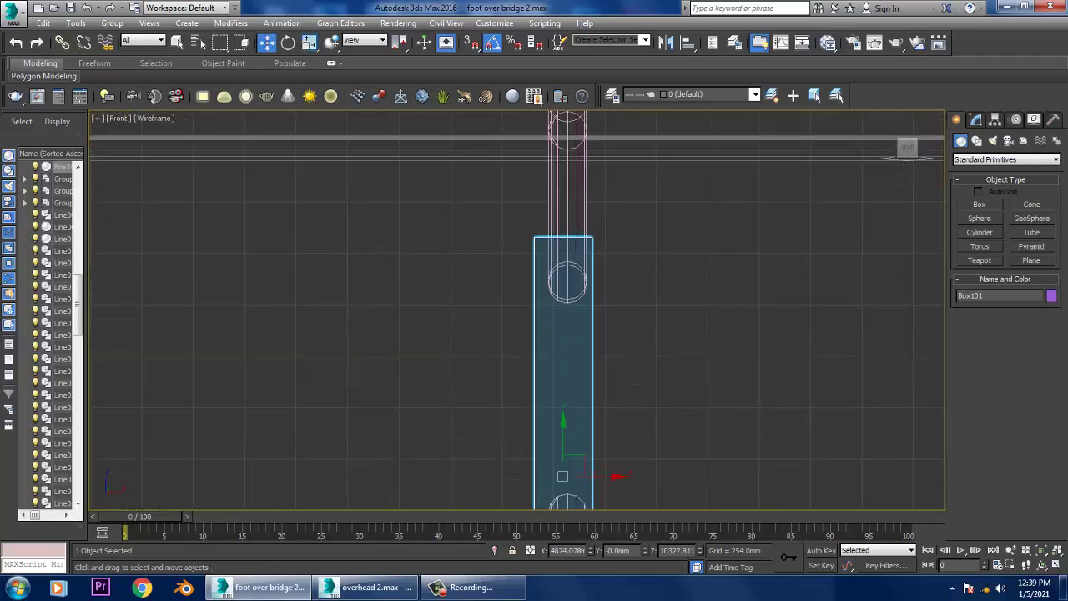
pyautogui.click(980, 232)
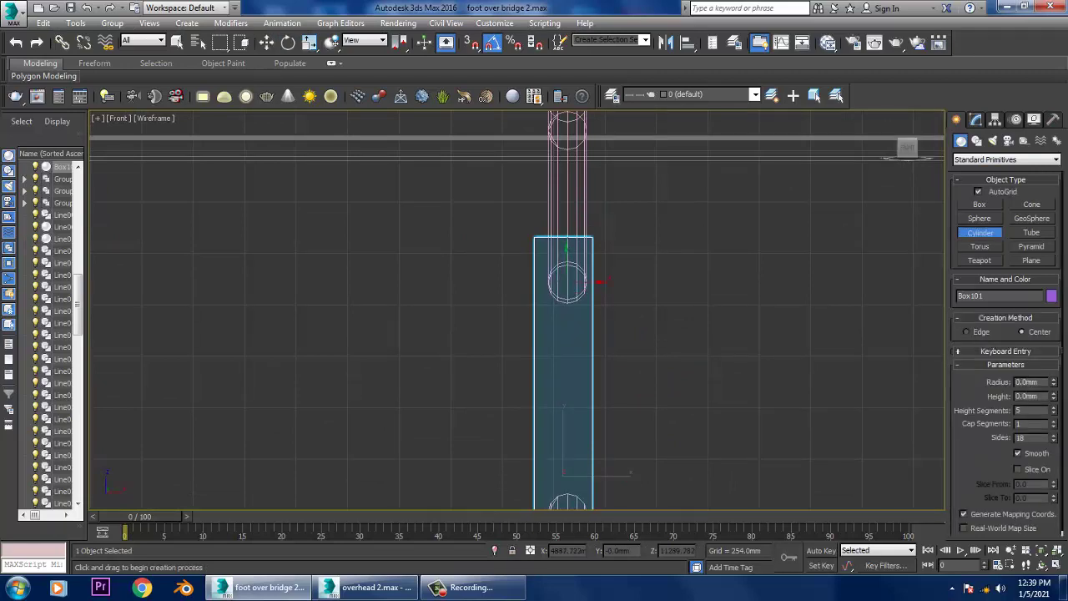
pyautogui.moveTo(566, 282); pyautogui.dragTo(587, 282)
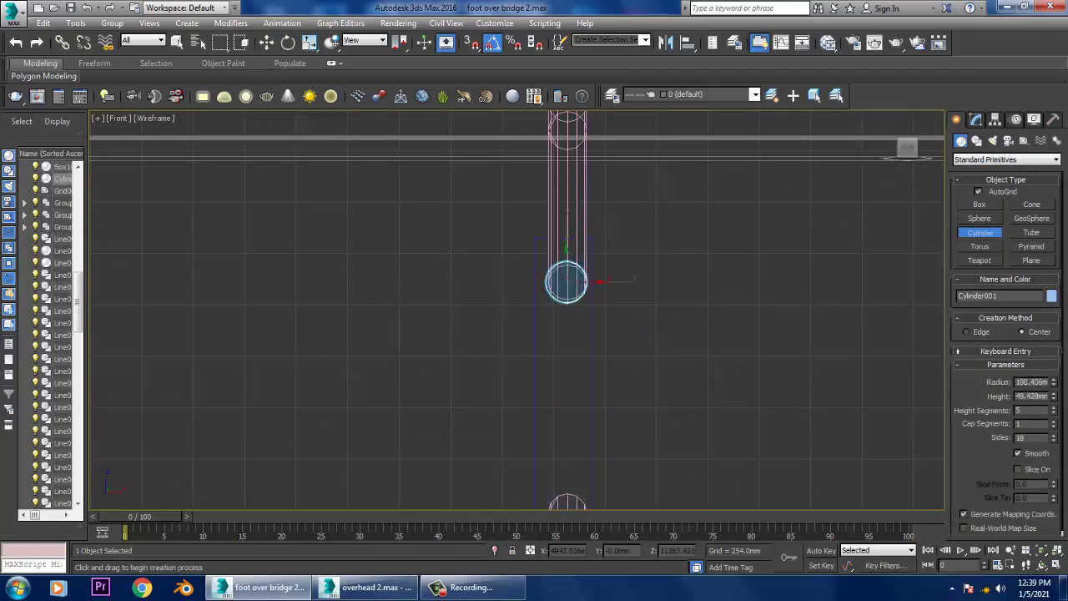
pyautogui.press('w')
pyautogui.hotkey('alt', 'w')
pyautogui.hotkey('alt', 'w')
pyautogui.scroll(-3, 518, 308)
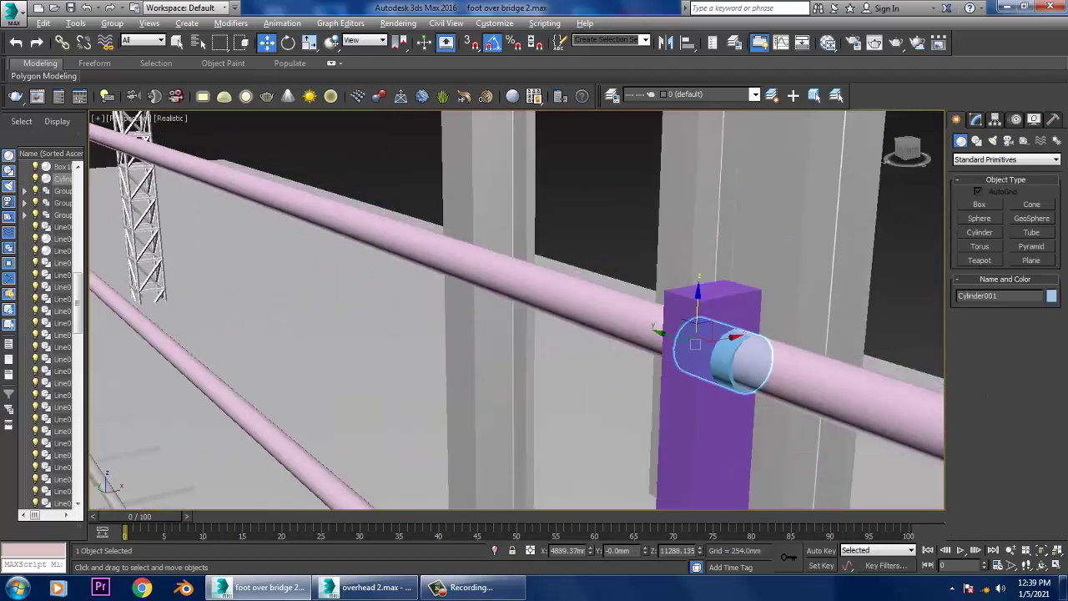
pyautogui.keyDown('alt'); pyautogui.moveTo(517, 309); pyautogui.dragTo(484, 318, button='middle'); pyautogui.keyUp('alt')
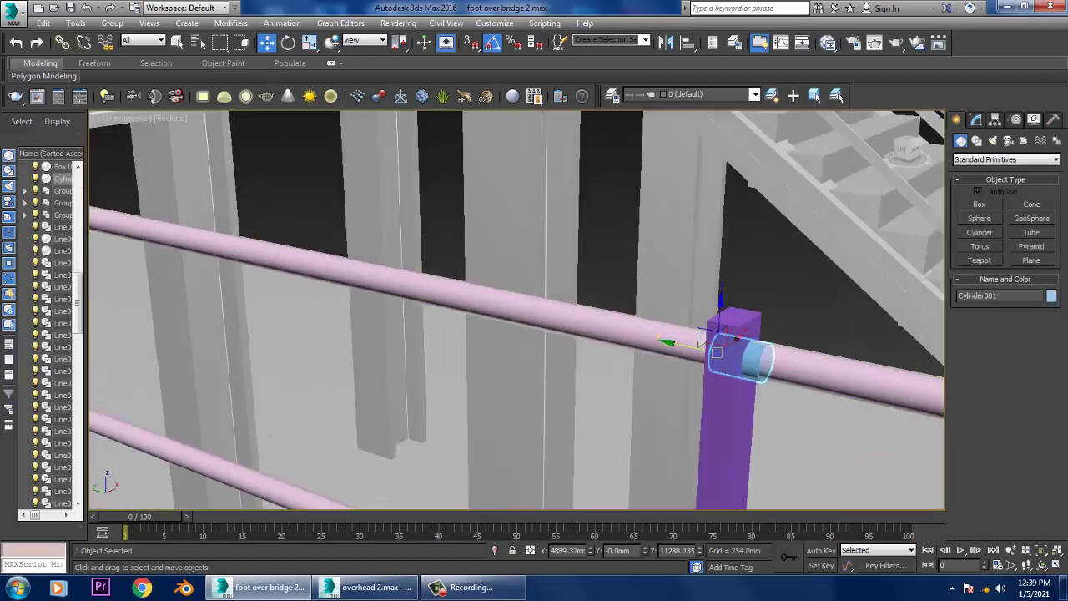
pyautogui.moveTo(719, 338); pyautogui.dragTo(716, 335)
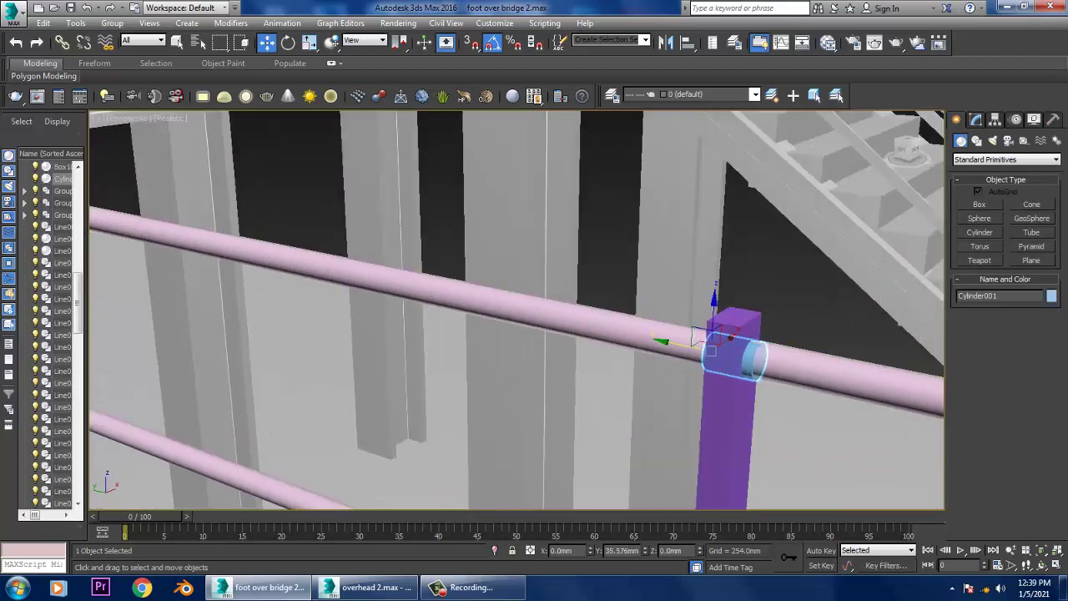
# - Copy the cylinder down onto the lower wire where it meets Box101
pyautogui.keyDown('alt'); pyautogui.moveTo(518, 309); pyautogui.dragTo(500, 317, button='middle'); pyautogui.keyUp('alt')
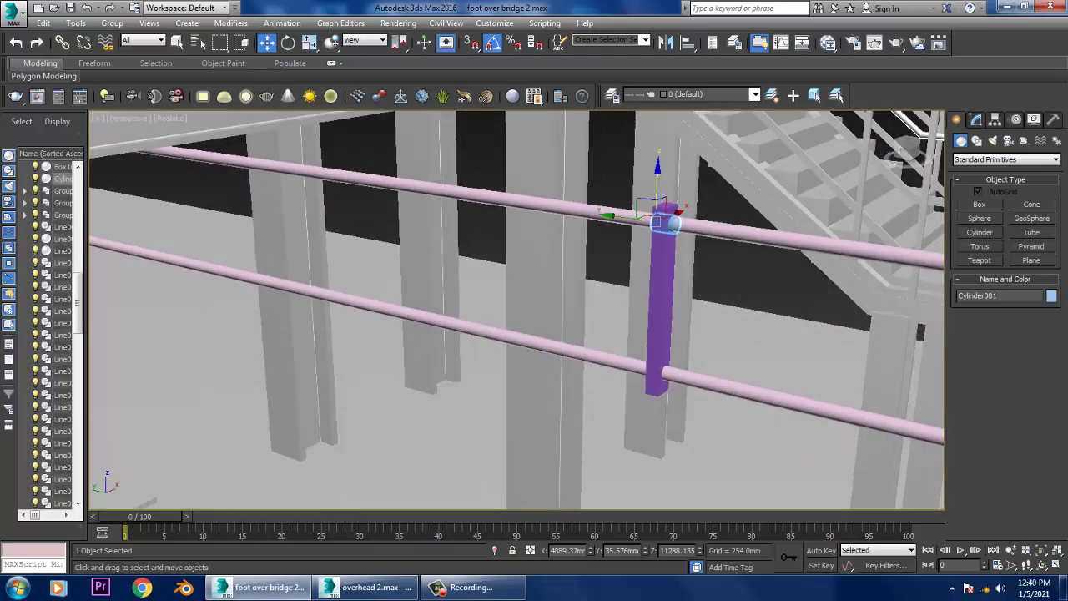
pyautogui.moveTo(658, 186); pyautogui.dragTo(650, 334)
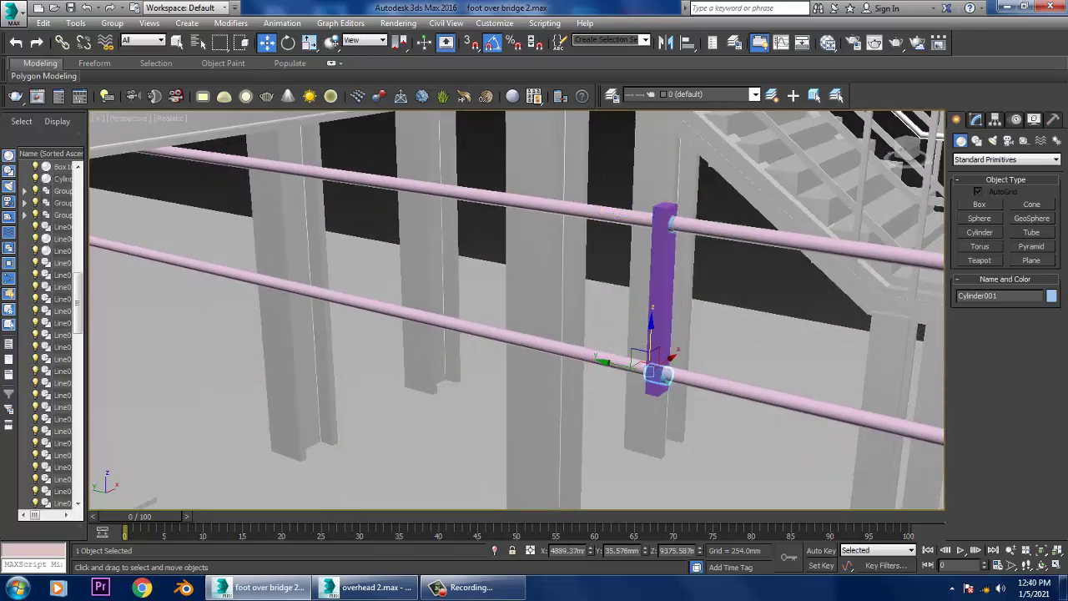
pyautogui.click(534, 348)
pyautogui.click(661, 317)
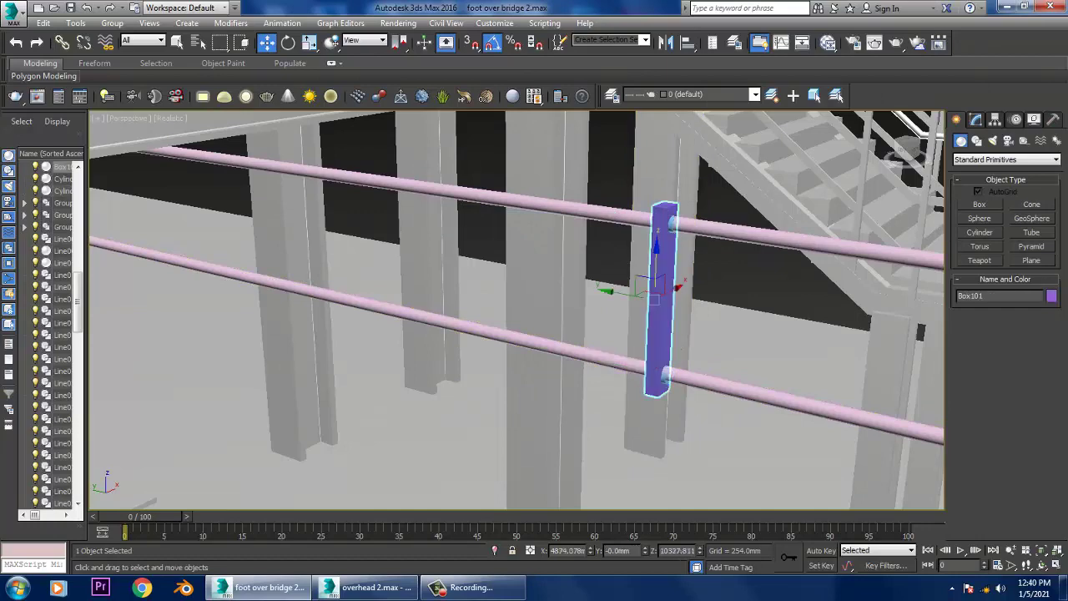
# - Convert the Box101 post to an Editable Poly
pyautogui.click(975, 119)
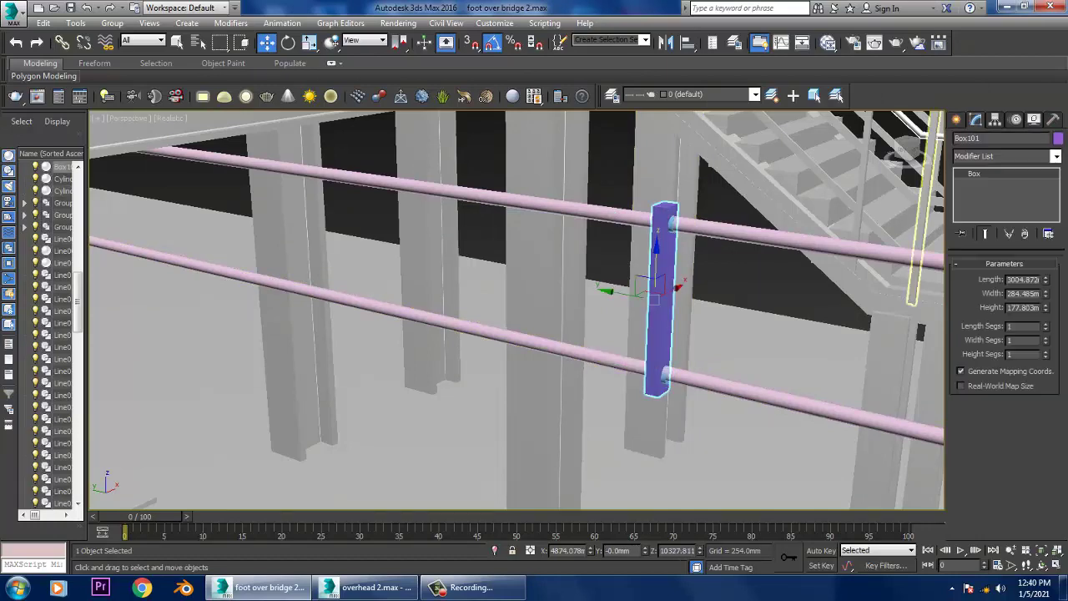
pyautogui.rightClick(975, 173)
pyautogui.click(991, 276)
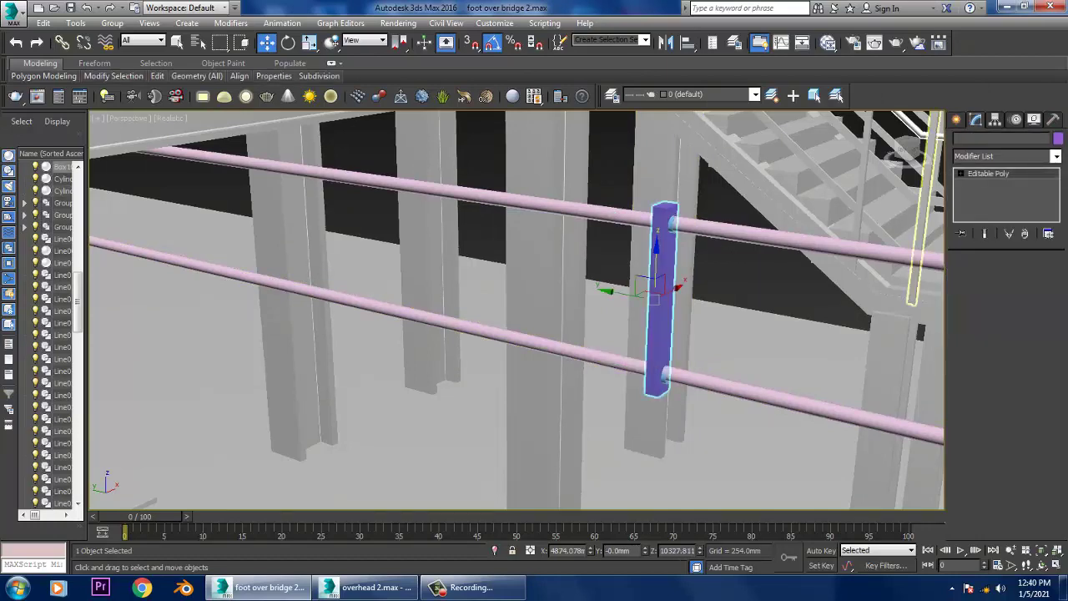
pyautogui.scroll(2, 735, 242)
pyautogui.click(1006, 156)
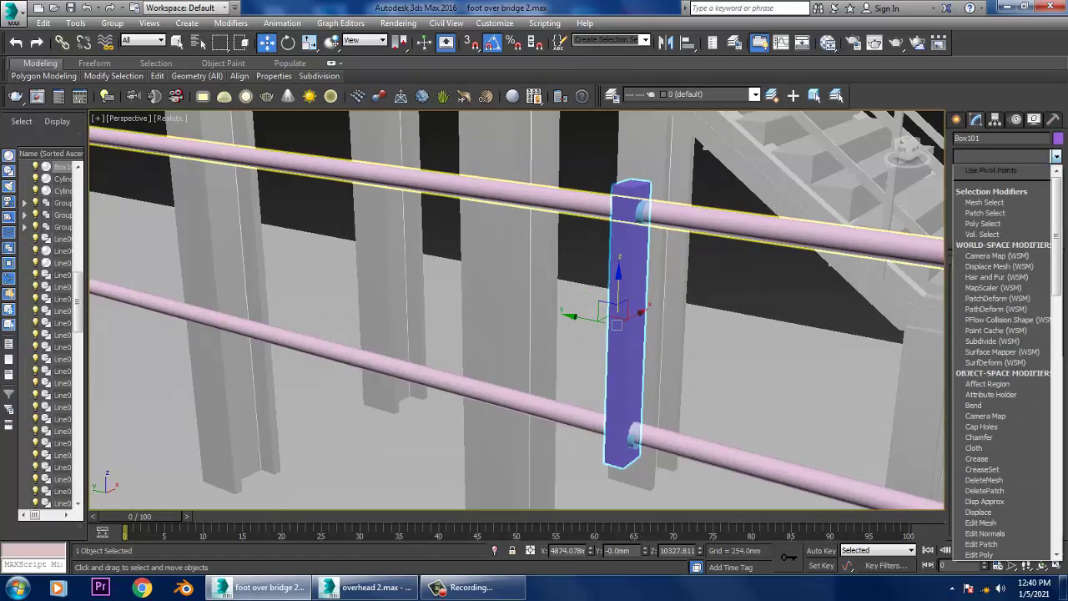
# - Apply a Compound Objects ProBoolean subtraction to Box101 using the wire cylinders
pyautogui.click(957, 120)
pyautogui.click(1009, 159)
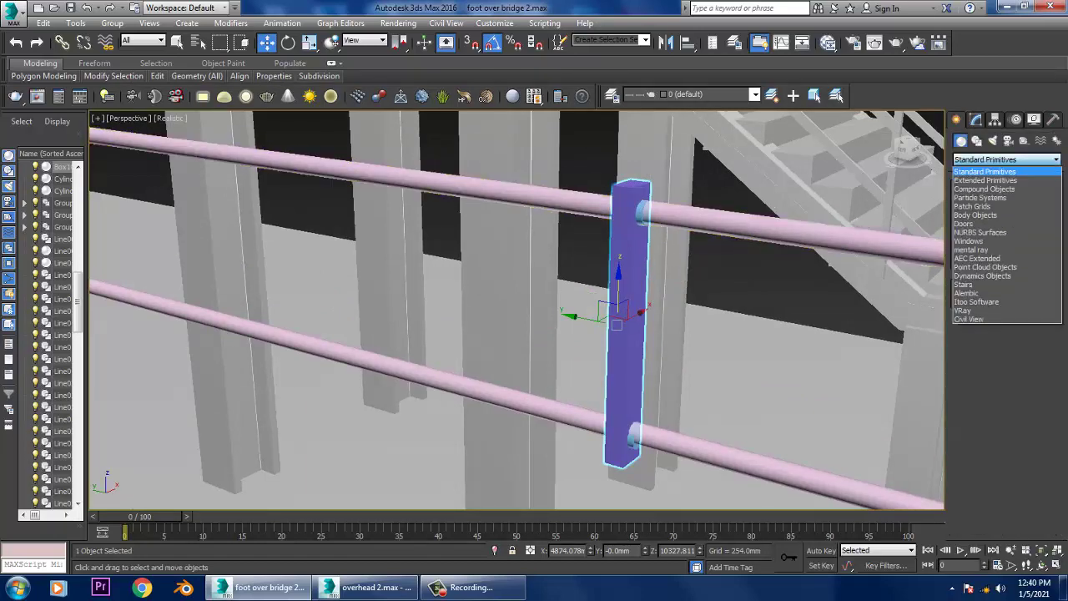
pyautogui.click(1009, 189)
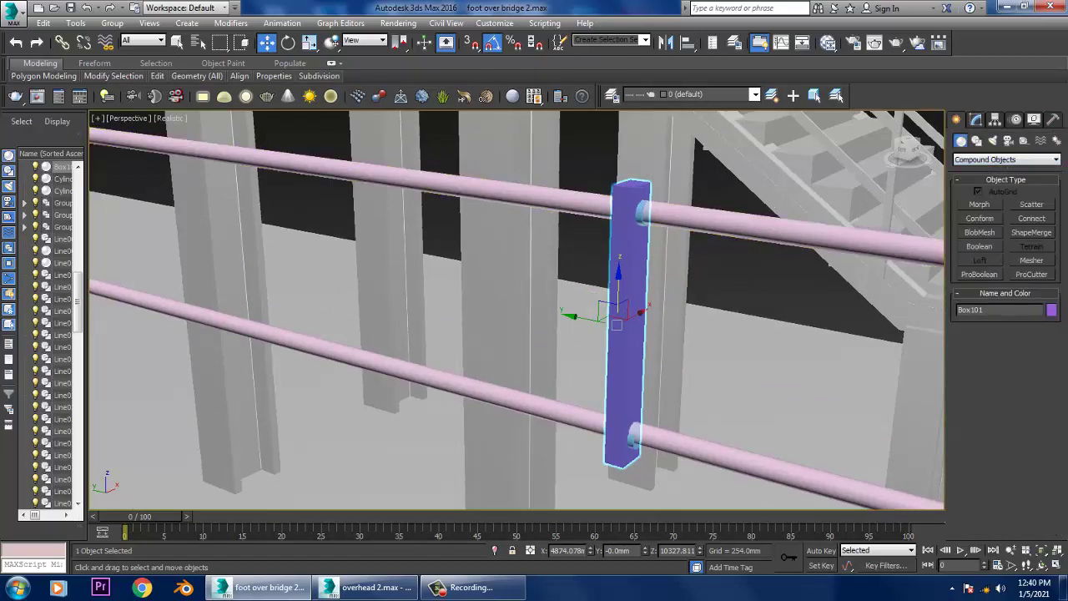
pyautogui.click(979, 274)
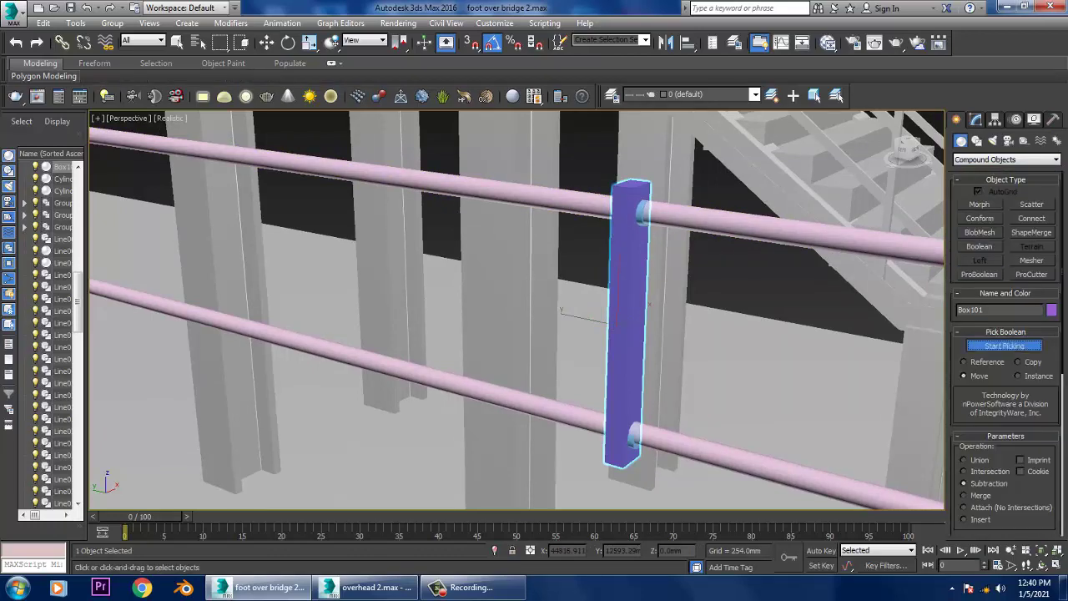
pyautogui.scroll(2, 585, 317)
pyautogui.scroll(2, 585, 317)
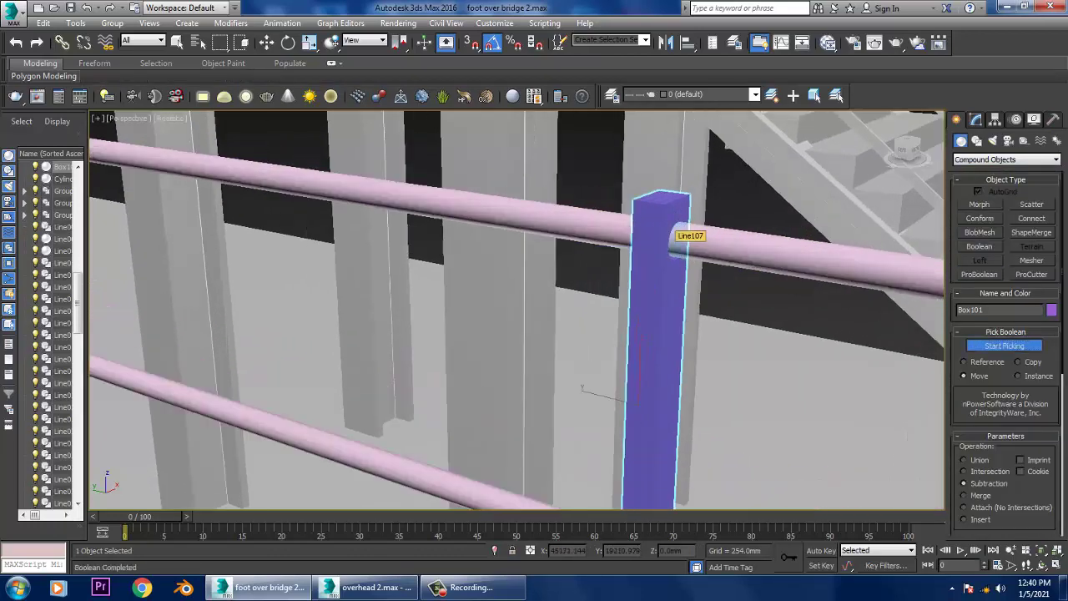
pyautogui.moveTo(582, 388)
pyautogui.mouseDown(button='middle')
pyautogui.moveTo(588, 167)
pyautogui.moveTo(576, 171)
pyautogui.mouseUp(button='middle')
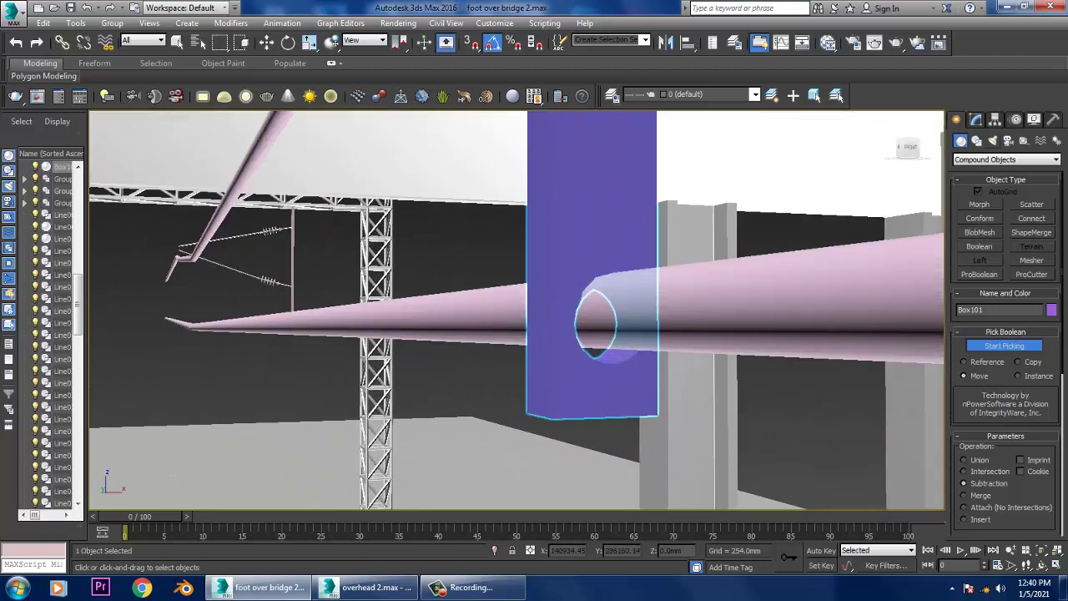
pyautogui.keyDown('alt'); pyautogui.moveTo(576, 171); pyautogui.dragTo(585, 251, button='middle'); pyautogui.keyUp('alt')
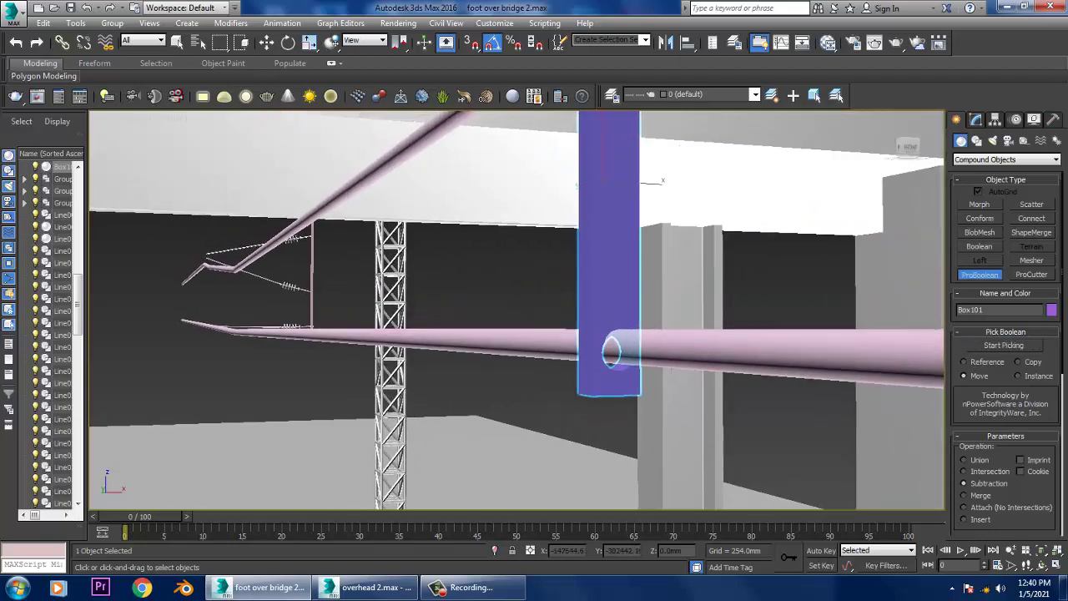
# - Raise the ProBoolean post slightly along Z
pyautogui.press('w')
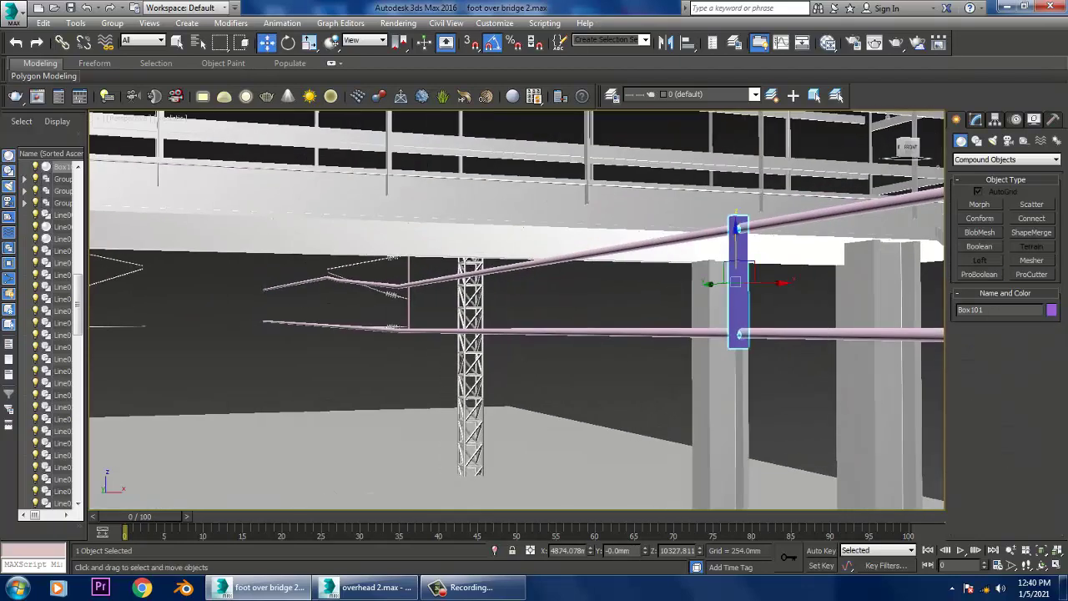
pyautogui.click(976, 120)
pyautogui.keyDown('alt'); pyautogui.moveTo(584, 250); pyautogui.dragTo(576, 276, button='middle'); pyautogui.keyUp('alt')
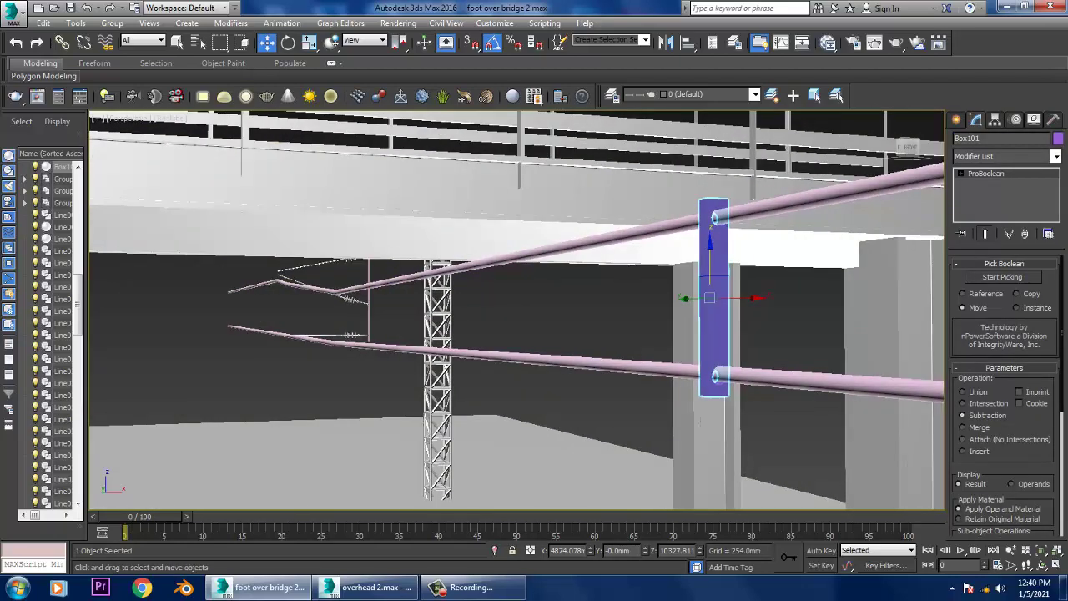
pyautogui.moveTo(709, 251); pyautogui.dragTo(709, 247)
pyautogui.scroll(-5, 714, 292)
# - Clone Box101 further along the wires as a second post, Box102
pyautogui.moveTo(714, 292)
pyautogui.keyDown('alt'); pyautogui.mouseDown(button='middle')
pyautogui.moveTo(684, 275)
pyautogui.moveTo(668, 317)
pyautogui.moveTo(601, 300)
pyautogui.mouseUp(button='middle'); pyautogui.keyUp('alt')
pyautogui.scroll(-4, 713, 283)
pyautogui.moveTo(710, 269)
pyautogui.keyDown('shift'); pyautogui.mouseDown()
pyautogui.moveTo(648, 306)
pyautogui.moveTo(560, 323)
pyautogui.moveTo(572, 317)
pyautogui.mouseUp(); pyautogui.keyUp('shift')
pyautogui.press('Return')
pyautogui.scroll(-5, 534, 309)
pyautogui.keyDown('alt'); pyautogui.moveTo(534, 308); pyautogui.dragTo(468, 309, button='middle'); pyautogui.keyUp('alt')
pyautogui.press('z')
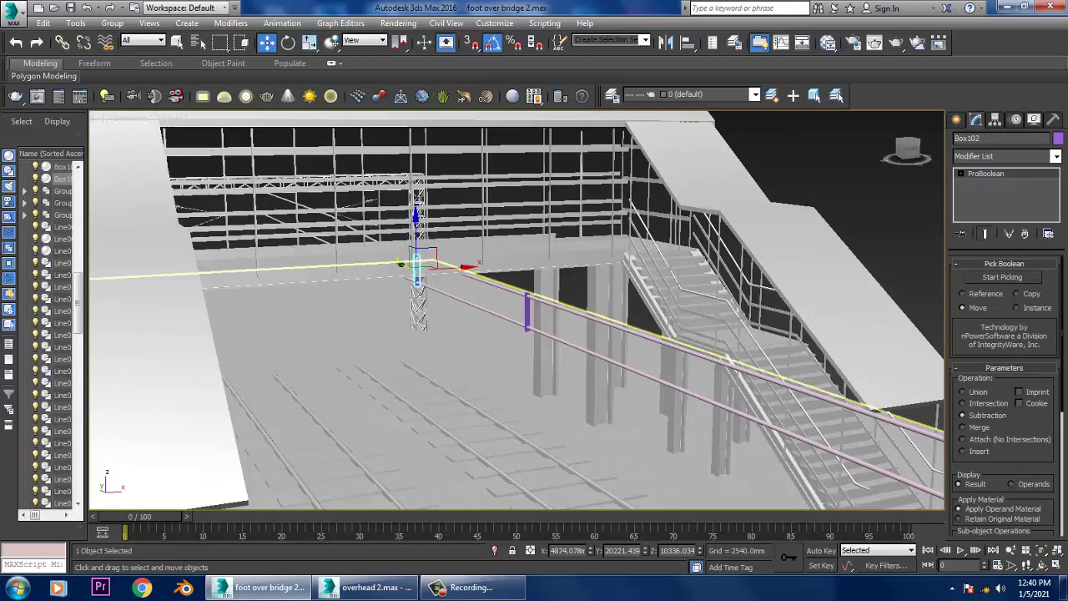
# - Copy both pink wires and their two posts along X over the second track
pyautogui.keyDown('ctrl'); pyautogui.click(509, 288); pyautogui.keyUp('ctrl')
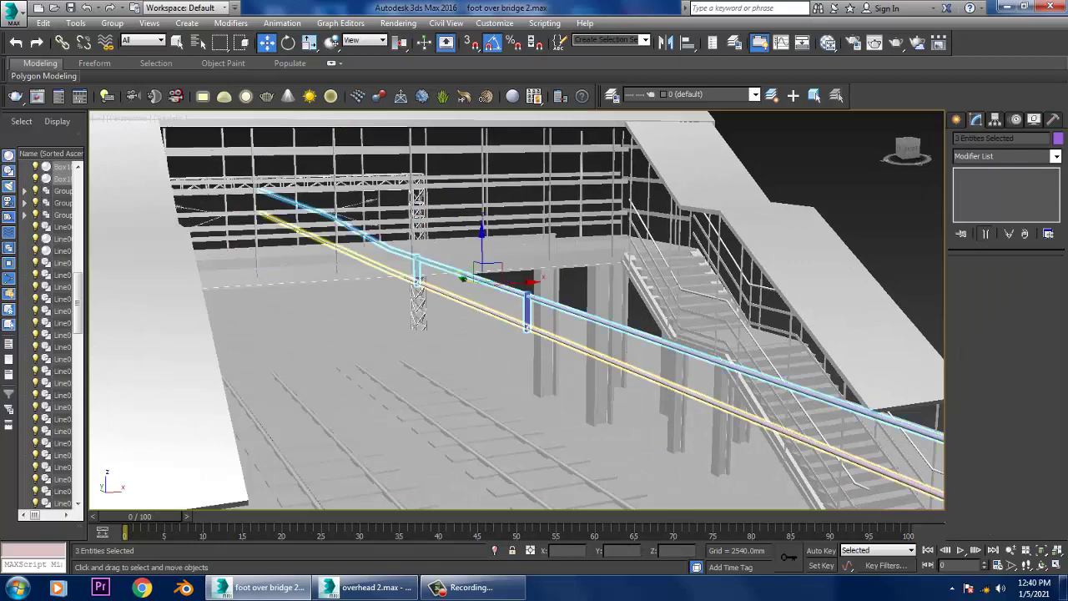
pyautogui.keyDown('ctrl'); pyautogui.click(463, 278); pyautogui.keyUp('ctrl')
pyautogui.keyDown('alt'); pyautogui.moveTo(463, 278); pyautogui.dragTo(500, 284, button='middle'); pyautogui.keyUp('alt')
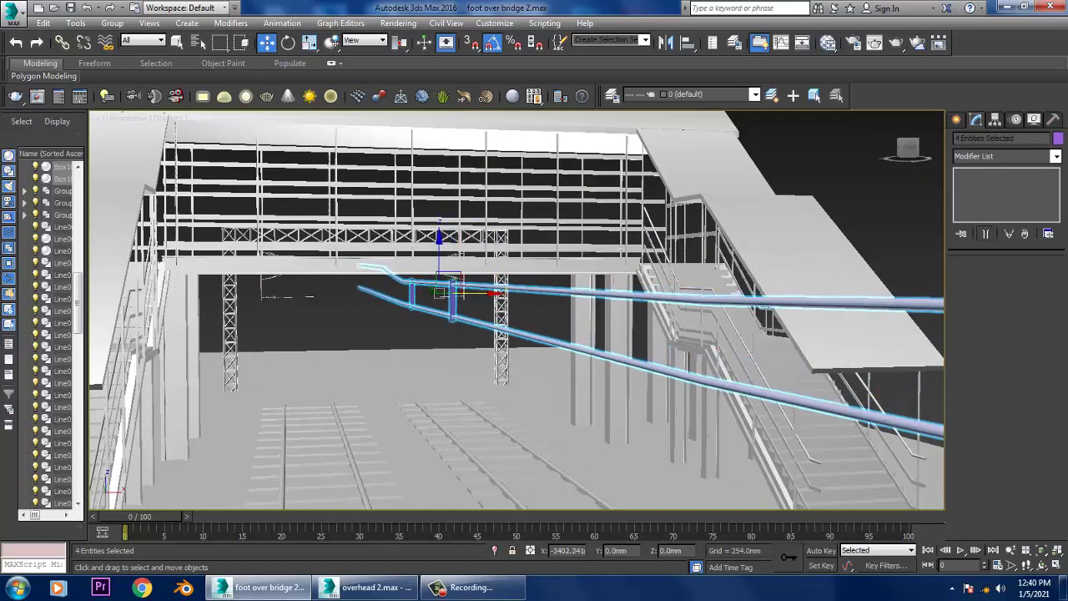
pyautogui.keyDown('shift'); pyautogui.moveTo(505, 293); pyautogui.dragTo(342, 294); pyautogui.keyUp('shift')
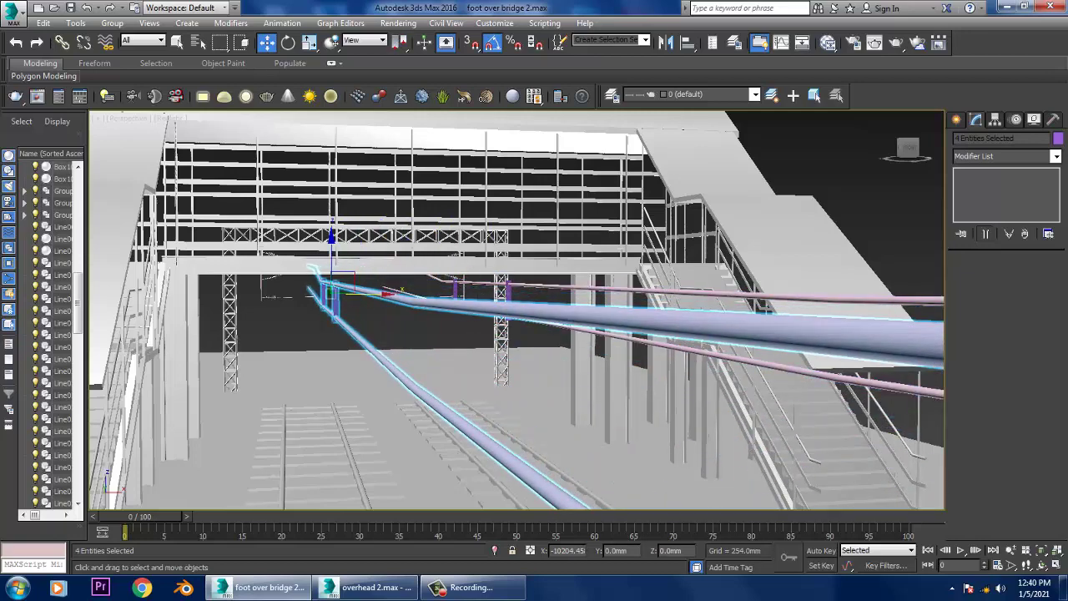
pyautogui.click(535, 350)
pyautogui.scroll(-5, 501, 377)
pyautogui.keyDown('alt'); pyautogui.moveTo(501, 377); pyautogui.dragTo(584, 378, button='middle'); pyautogui.keyUp('alt')
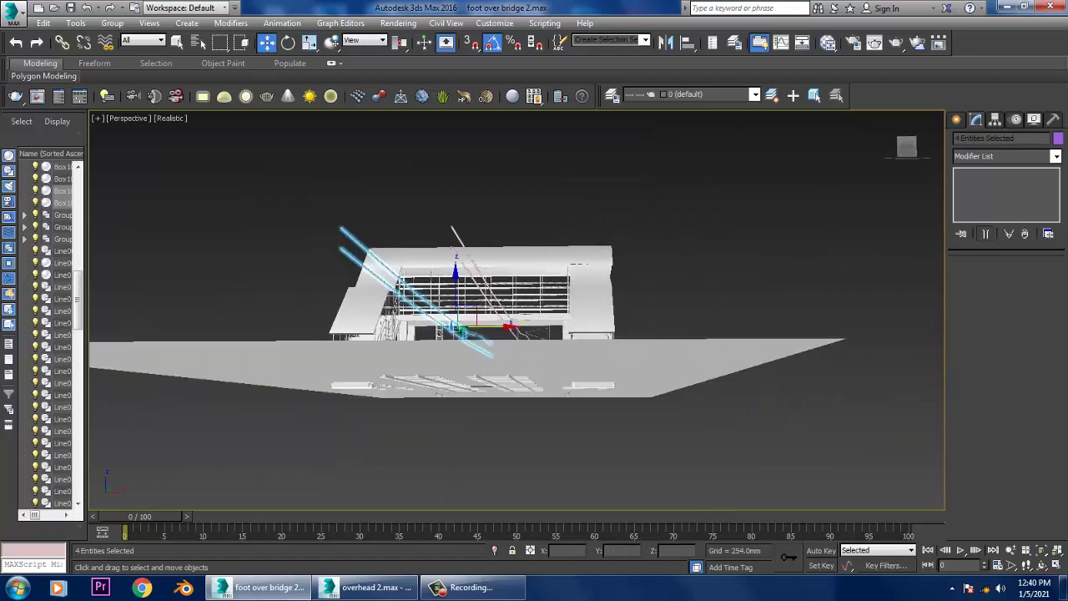
pyautogui.scroll(3, 490, 337)
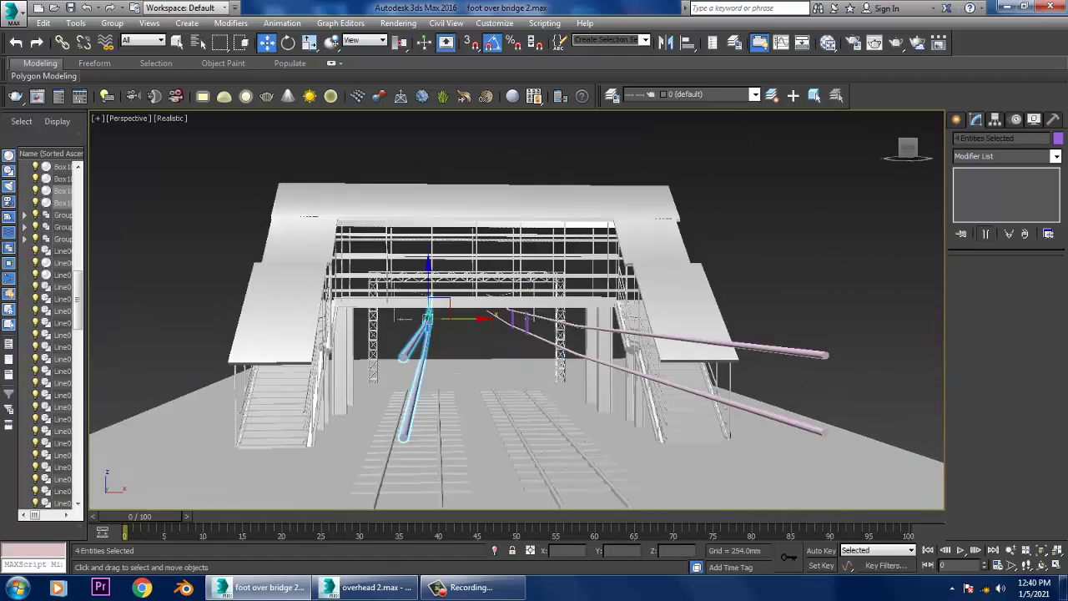
pyautogui.keyDown('alt'); pyautogui.moveTo(517, 351); pyautogui.dragTo(400, 359, button='middle'); pyautogui.keyUp('alt')
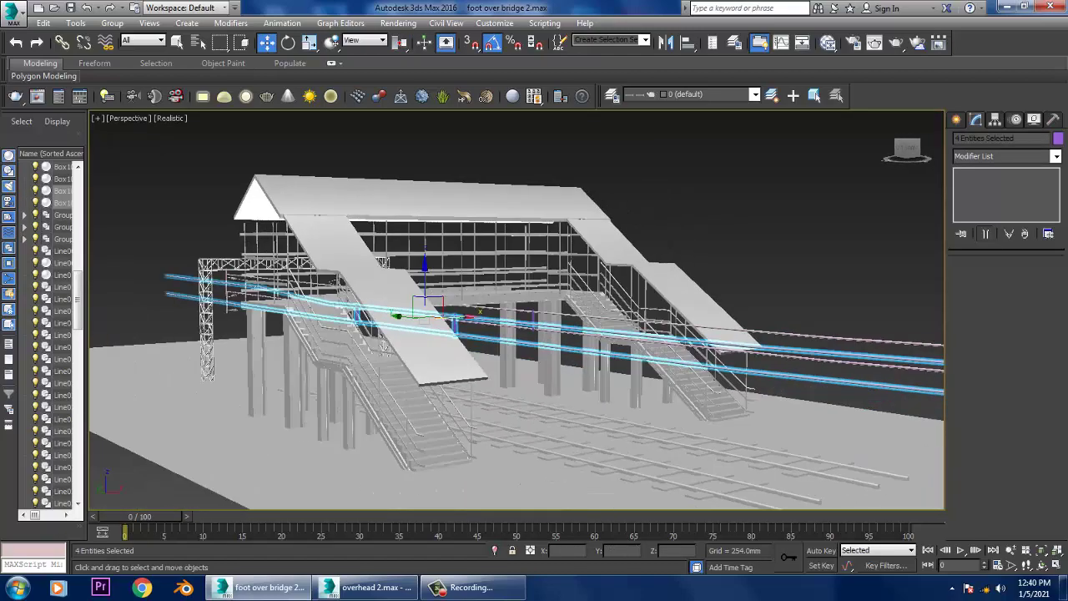
pyautogui.scroll(5, 534, 318)
pyautogui.keyDown('alt'); pyautogui.moveTo(534, 317); pyautogui.dragTo(501, 317, button='middle'); pyautogui.keyUp('alt')
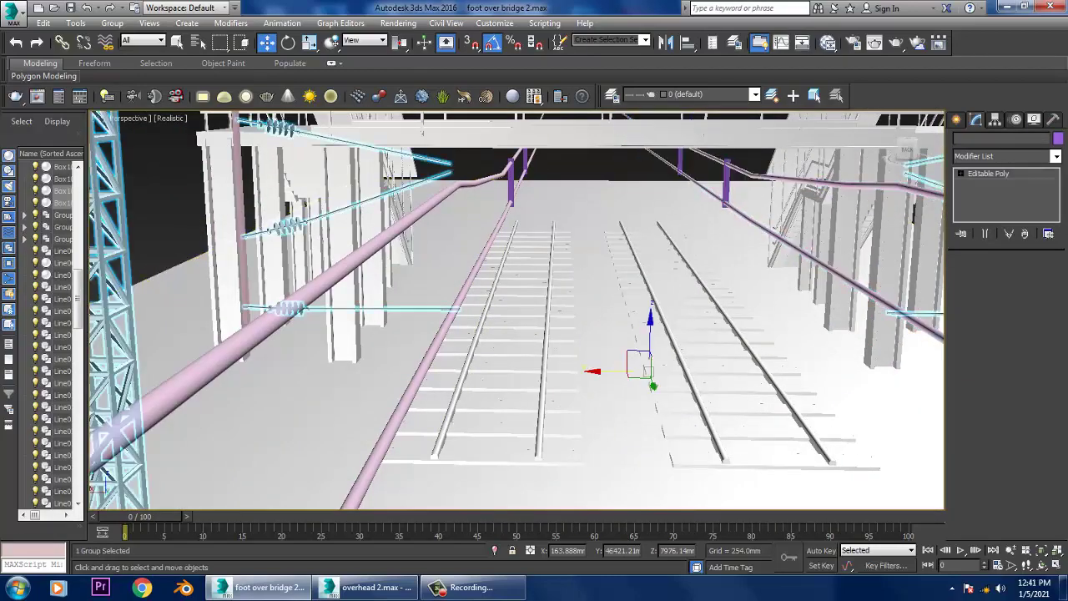
pyautogui.keyDown('alt'); pyautogui.moveTo(518, 309); pyautogui.dragTo(517, 251, button='middle'); pyautogui.keyUp('alt')
pyautogui.keyDown('alt'); pyautogui.moveTo(518, 308); pyautogui.dragTo(443, 308, button='middle'); pyautogui.keyUp('alt')
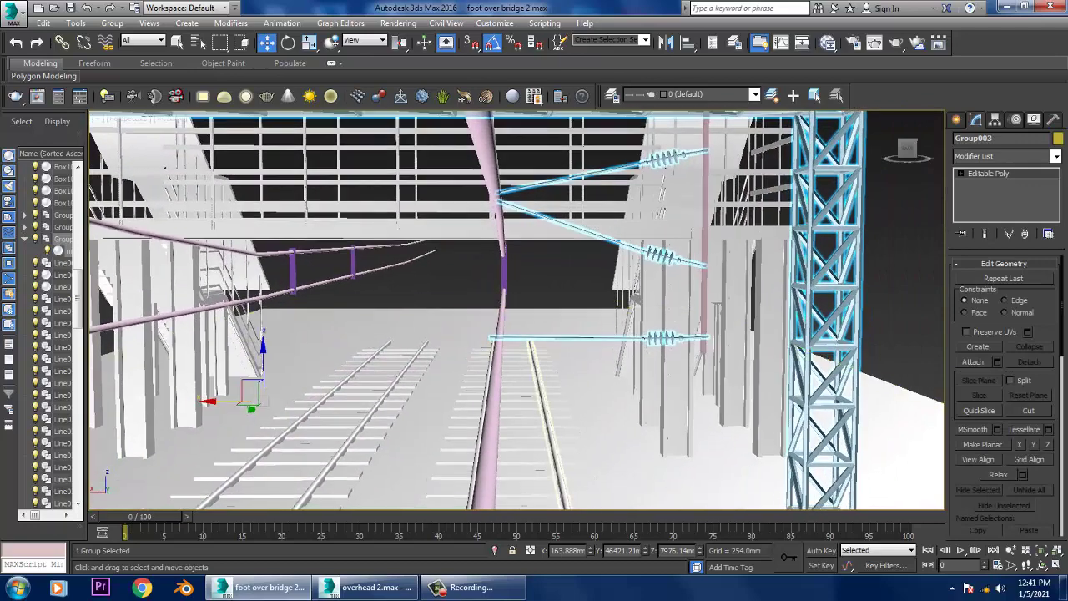
pyautogui.press('1')
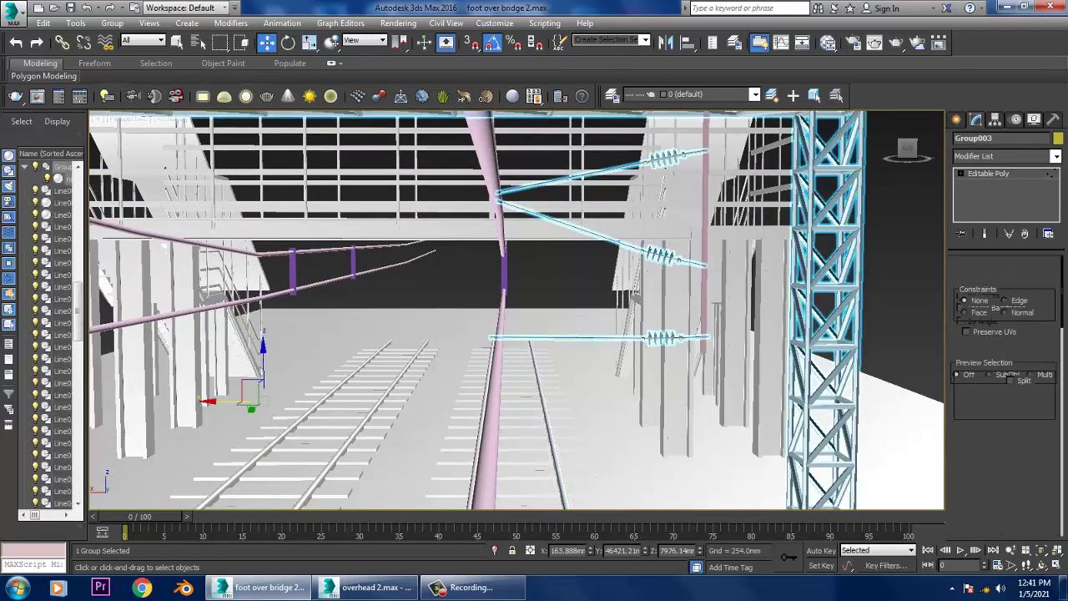
pyautogui.moveTo(449, 315); pyautogui.dragTo(508, 351)
pyautogui.scroll(-2, 516, 309)
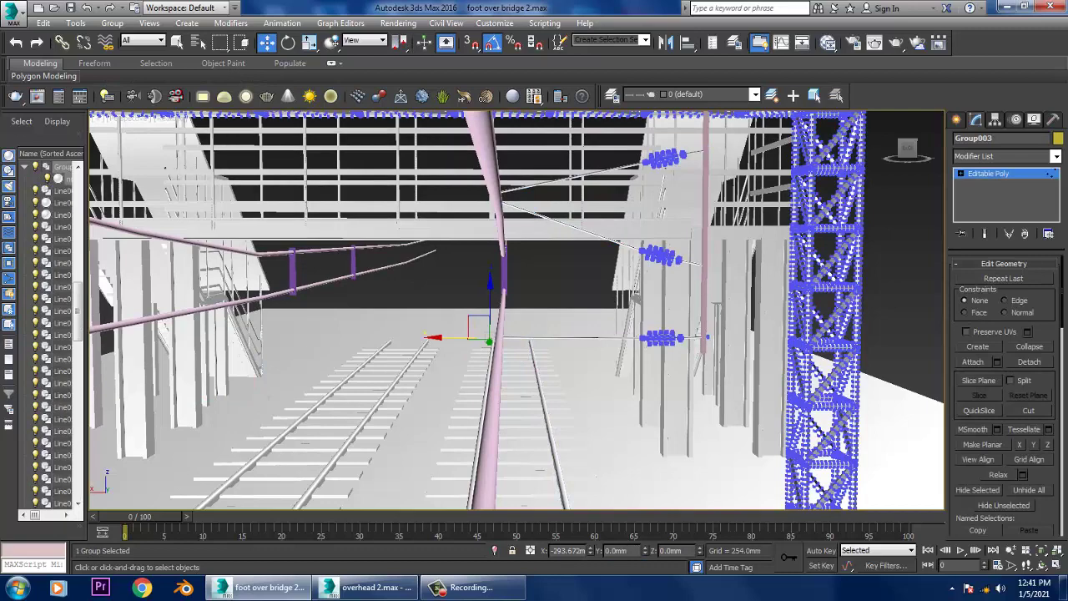
pyautogui.scroll(-10, 517, 309)
pyautogui.keyDown('alt'); pyautogui.moveTo(516, 310); pyautogui.dragTo(467, 284, button='middle'); pyautogui.keyUp('alt')
pyautogui.scroll(10, 517, 309)
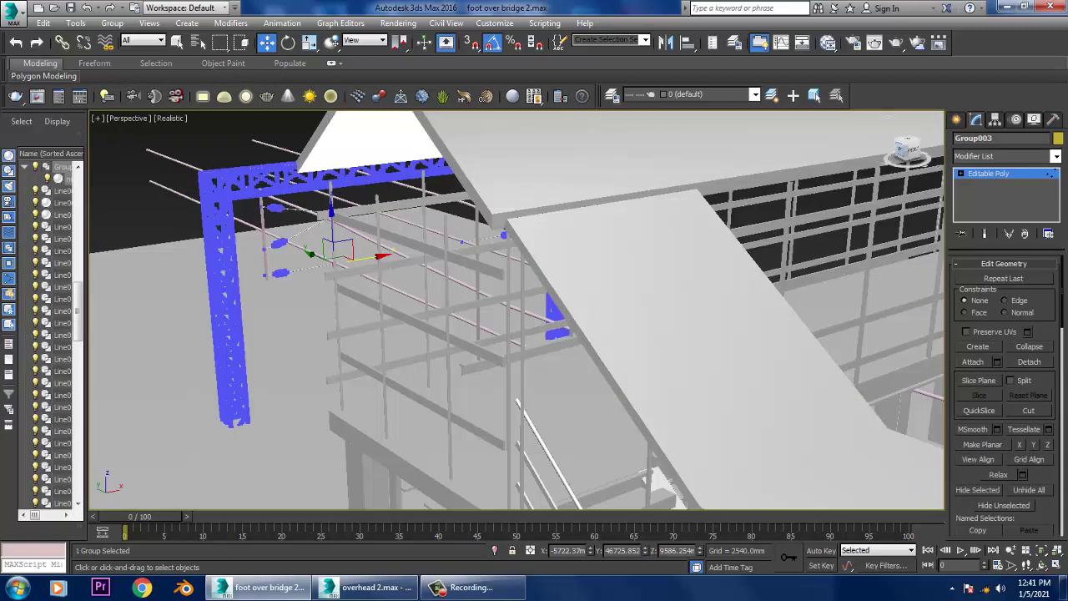
pyautogui.press('1')
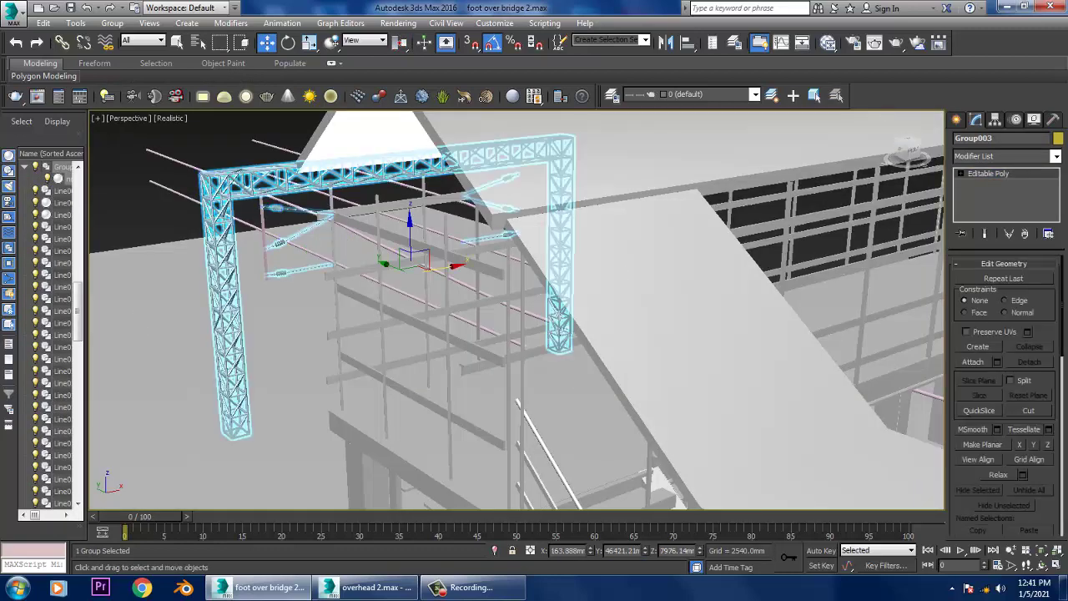
# - Select the truss gantry group with the white slab, leaving out the purple post
pyautogui.keyDown('ctrl'); pyautogui.click(384, 138); pyautogui.keyUp('ctrl')
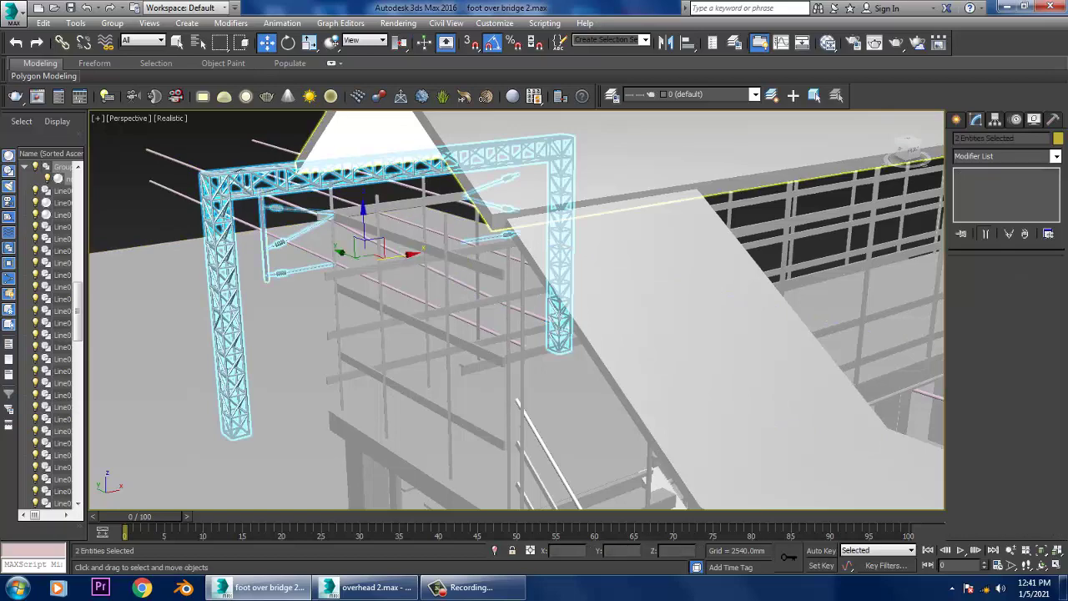
pyautogui.keyDown('alt'); pyautogui.moveTo(517, 334); pyautogui.dragTo(467, 317, button='middle'); pyautogui.keyUp('alt')
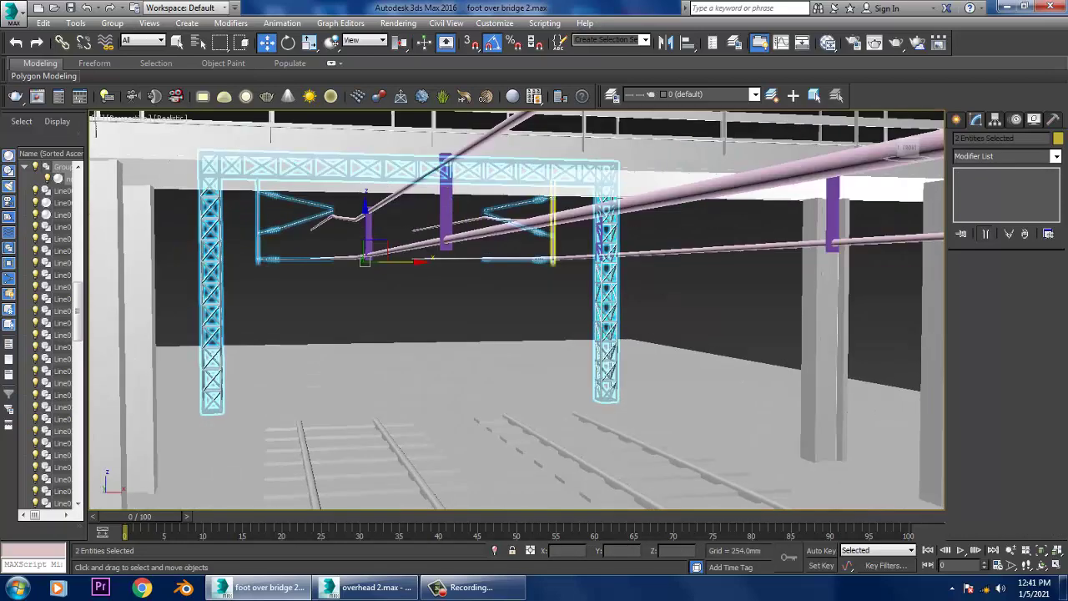
pyautogui.keyDown('ctrl'); pyautogui.click(447, 217); pyautogui.keyUp('ctrl')
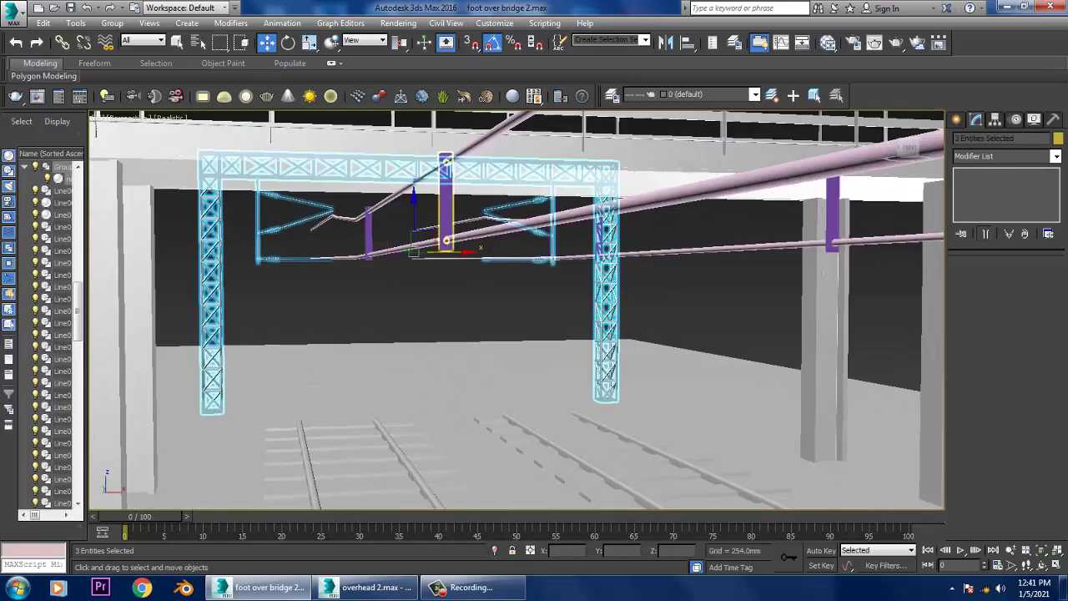
pyautogui.keyDown('alt'); pyautogui.click(447, 209); pyautogui.keyUp('alt')
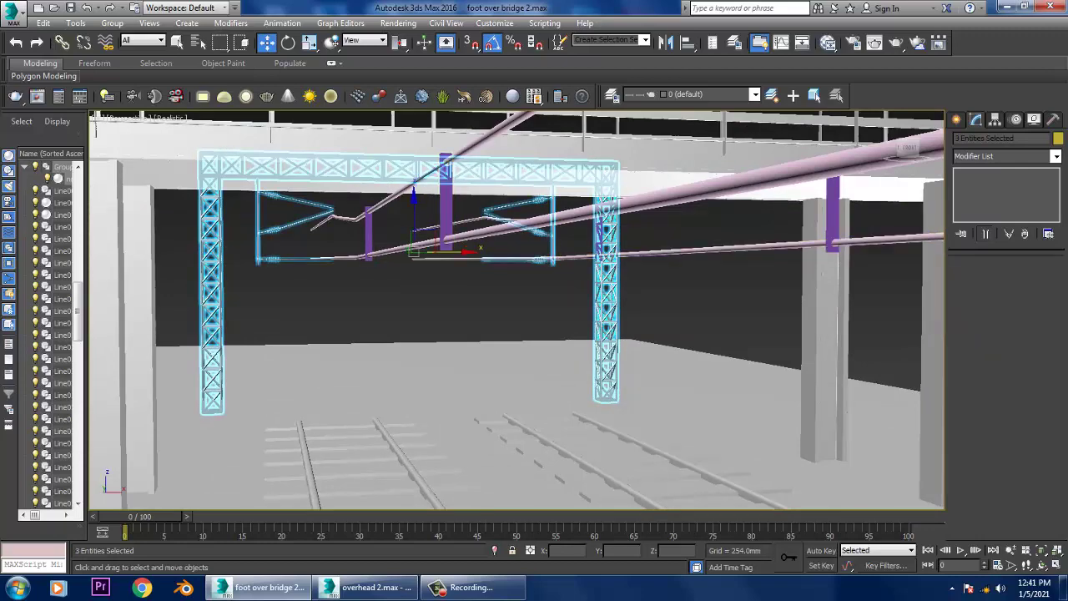
pyautogui.press('z')
pyautogui.scroll(3, 518, 250)
pyautogui.keyDown('alt'); pyautogui.moveTo(517, 251); pyautogui.dragTo(435, 250, button='middle'); pyautogui.keyUp('alt')
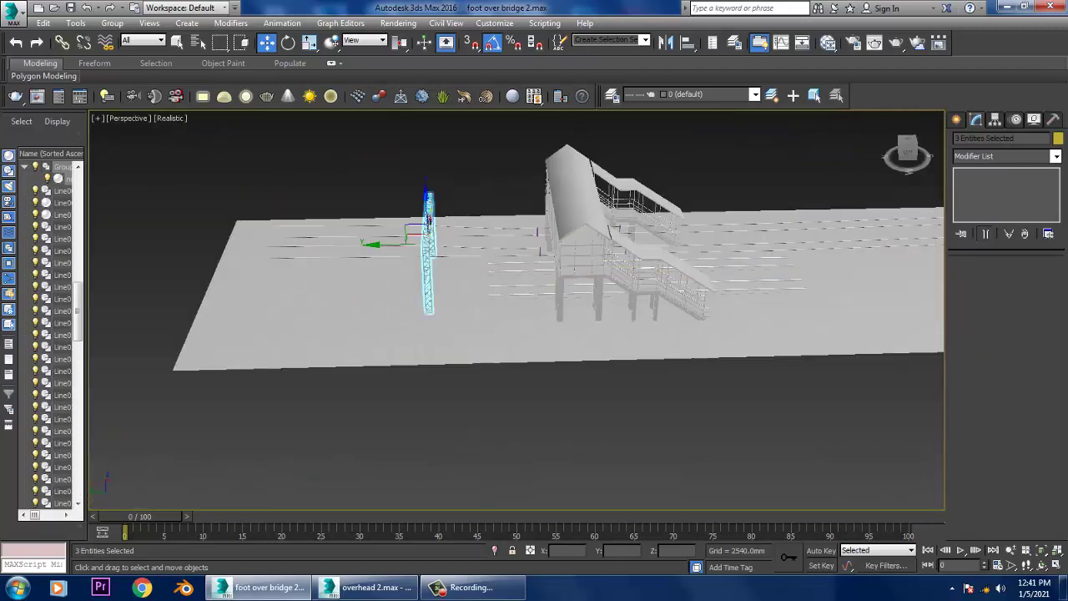
# - Copy the gantry further along the tracks and move the copy back over the platform
pyautogui.keyDown('shift'); pyautogui.moveTo(328, 239); pyautogui.dragTo(699, 231); pyautogui.keyUp('shift')
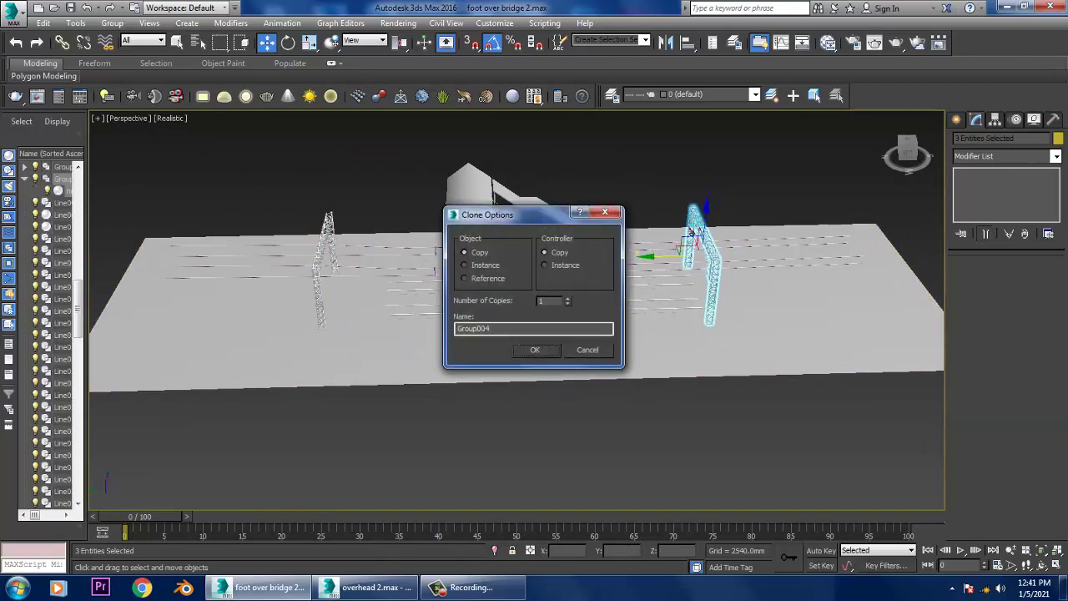
pyautogui.press('Return')
pyautogui.scroll(-5, 518, 275)
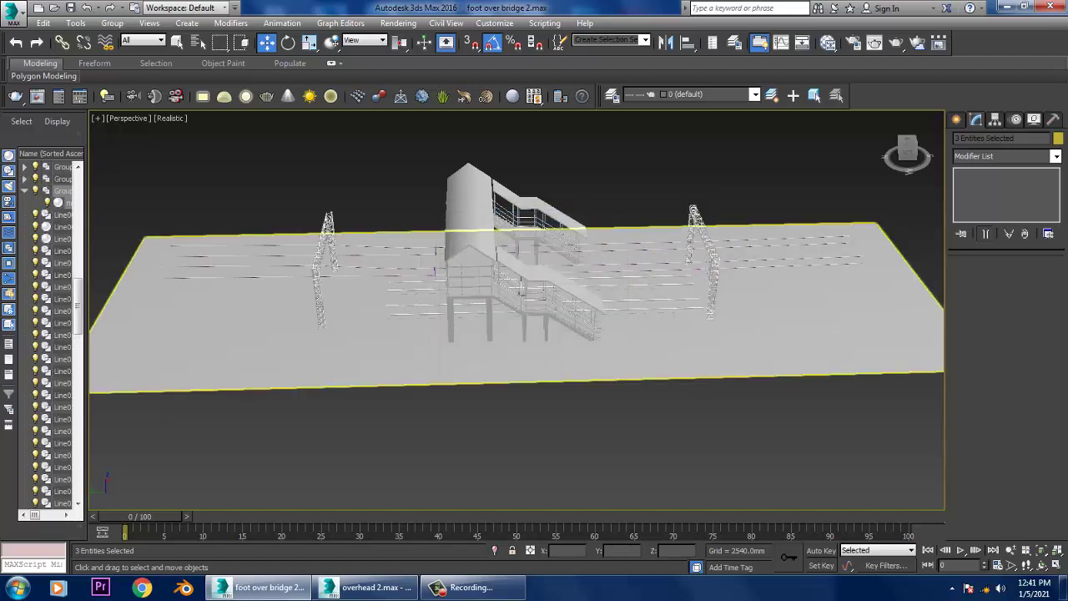
pyautogui.keyDown('alt'); pyautogui.moveTo(644, 305); pyautogui.dragTo(534, 305, button='middle'); pyautogui.keyUp('alt')
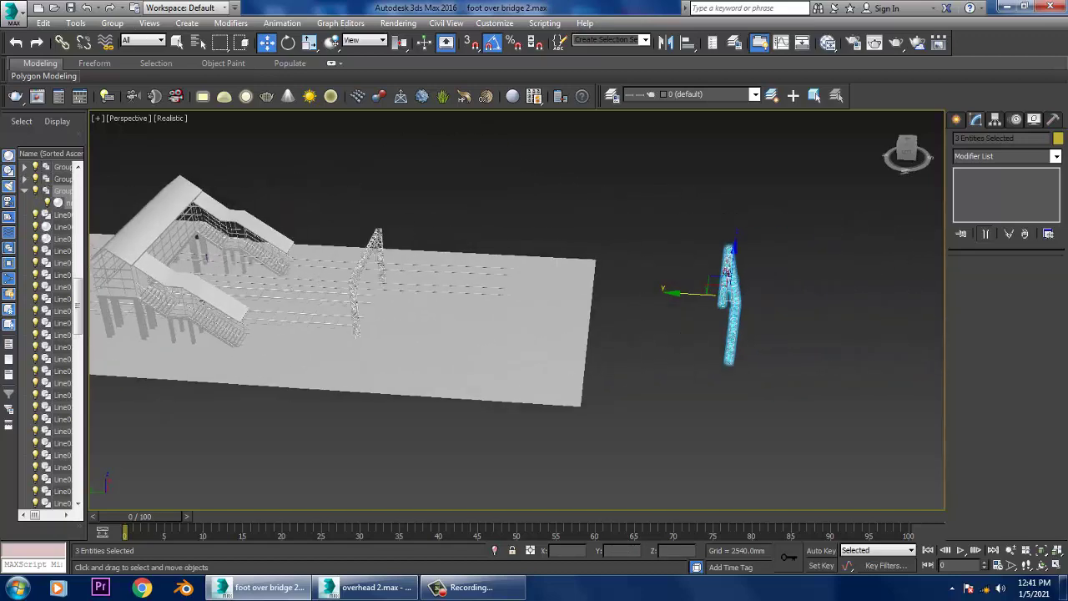
pyautogui.moveTo(728, 269); pyautogui.dragTo(511, 261)
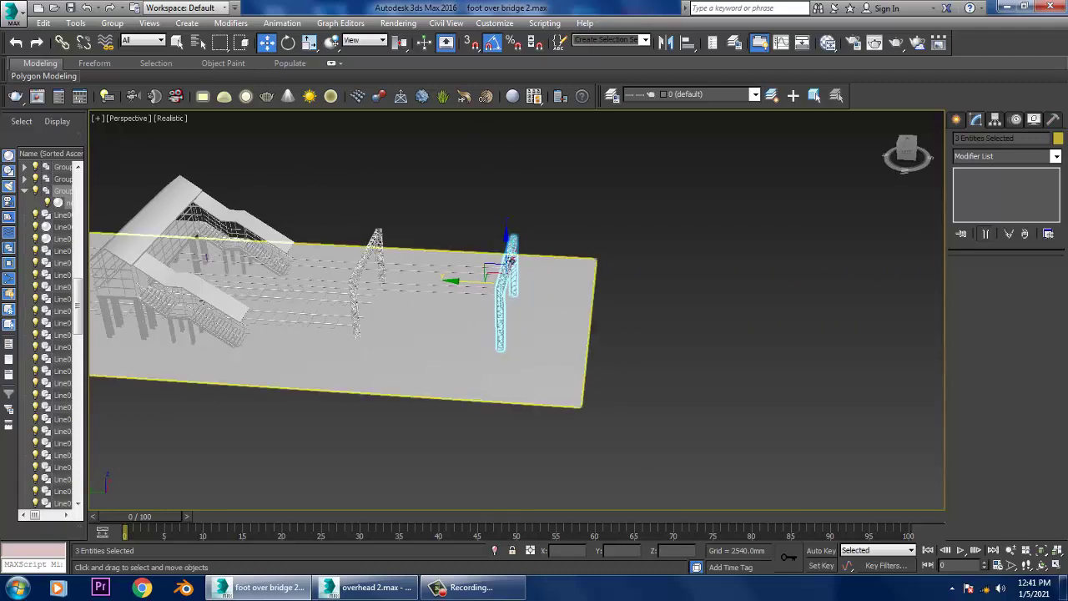
pyautogui.moveTo(511, 261)
pyautogui.keyDown('alt'); pyautogui.mouseDown(button='middle')
pyautogui.moveTo(534, 275)
pyautogui.moveTo(585, 275)
pyautogui.mouseUp(button='middle'); pyautogui.keyUp('alt')
pyautogui.scroll(3, 534, 276)
pyautogui.scroll(4, 585, 276)
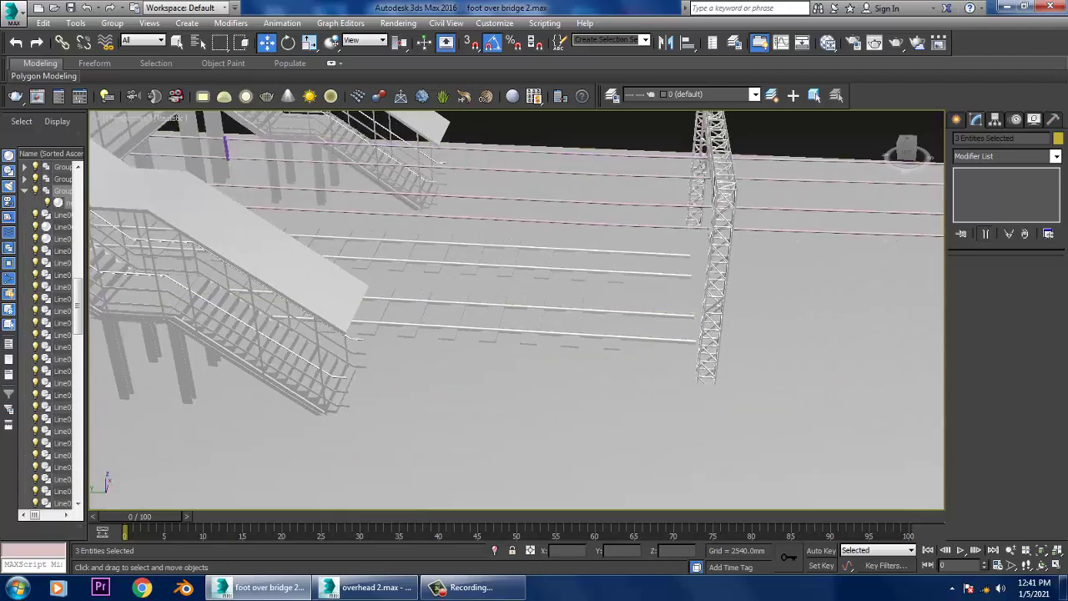
pyautogui.keyDown('alt'); pyautogui.moveTo(535, 309); pyautogui.dragTo(501, 313, button='middle'); pyautogui.keyUp('alt')
pyautogui.click(359, 258)
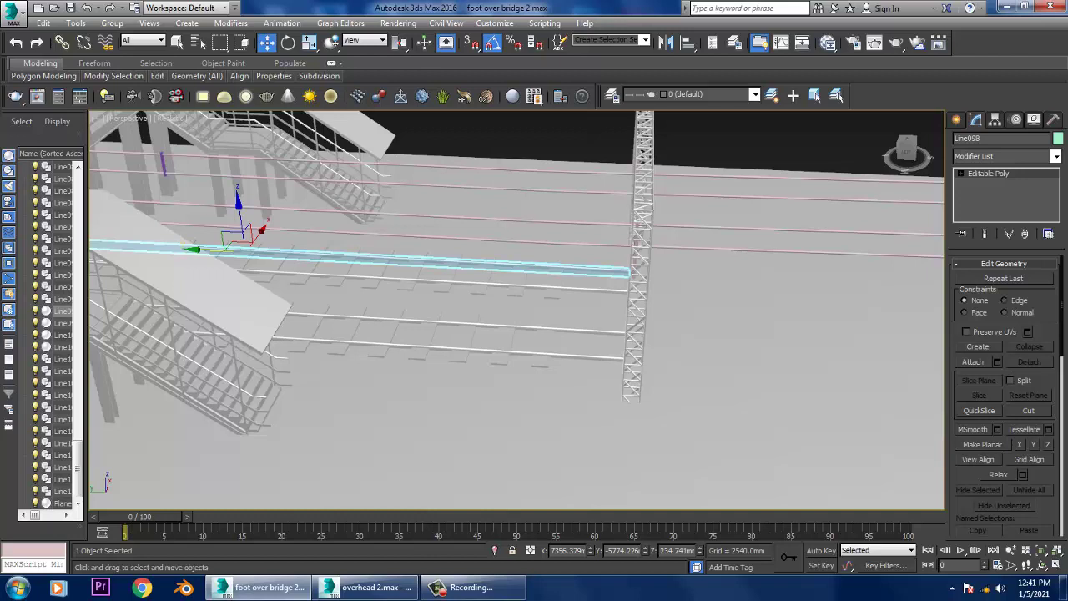
# - Join the second, third and fourth rails into the first rail object
pyautogui.click(973, 362)
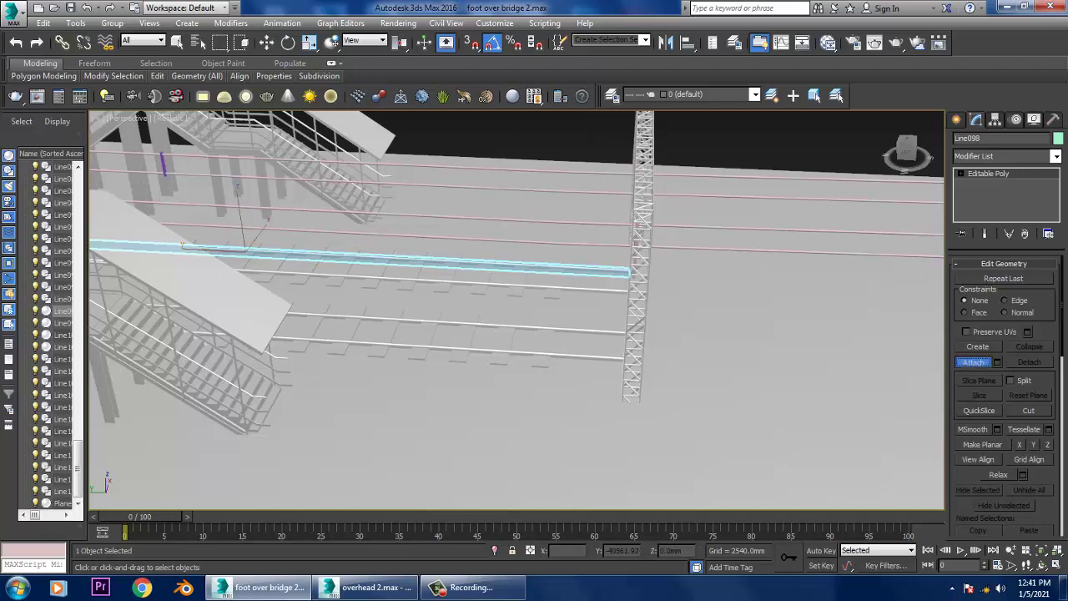
pyautogui.click(359, 282)
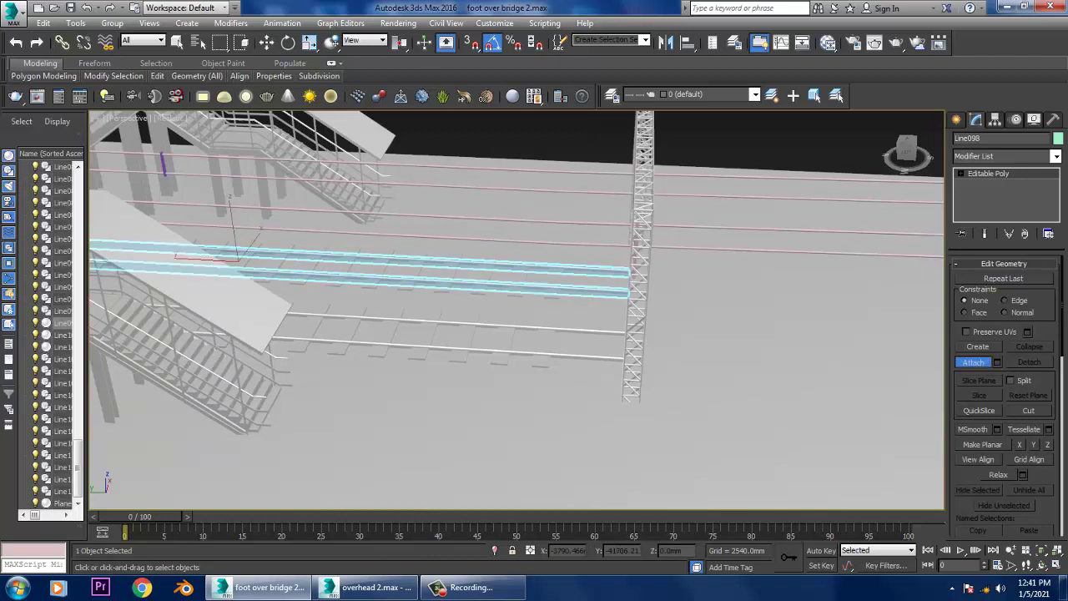
pyautogui.click(359, 319)
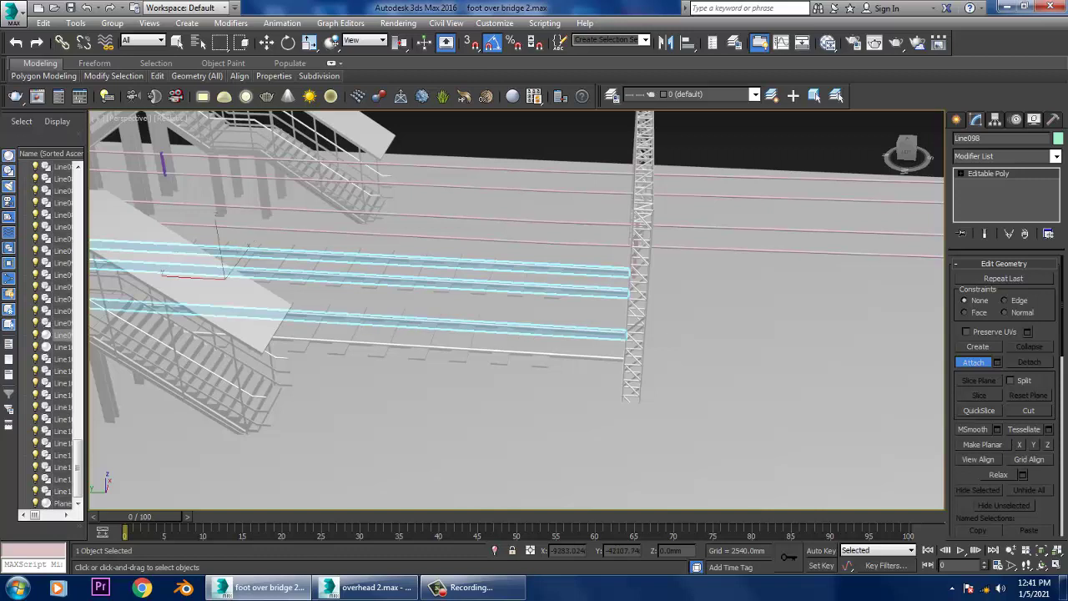
pyautogui.click(359, 355)
pyautogui.rightClick(359, 355)
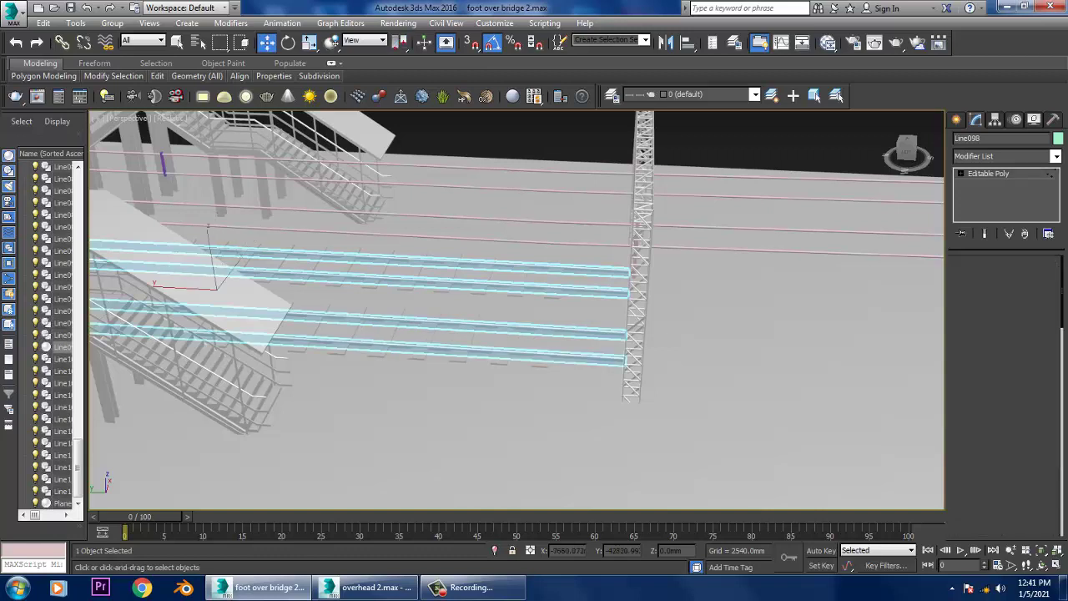
# - Stretch the rail-end vertices by the middle tower out to the right tower
pyautogui.moveTo(680, 234); pyautogui.dragTo(563, 391)
pyautogui.keyDown('alt'); pyautogui.moveTo(563, 391); pyautogui.dragTo(518, 359, button='middle'); pyautogui.keyUp('alt')
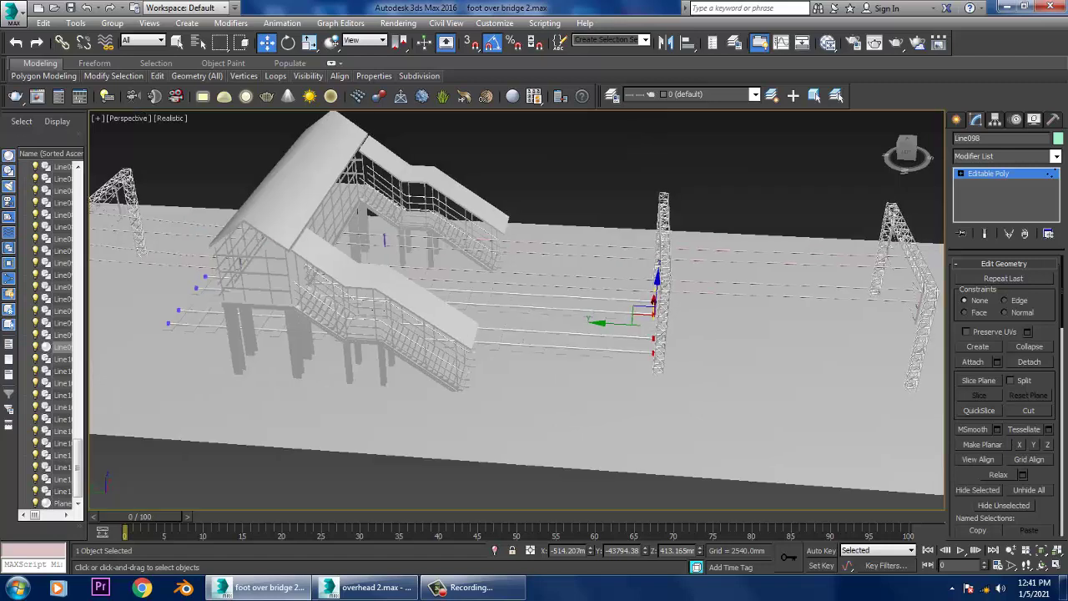
pyautogui.moveTo(618, 324); pyautogui.dragTo(931, 330)
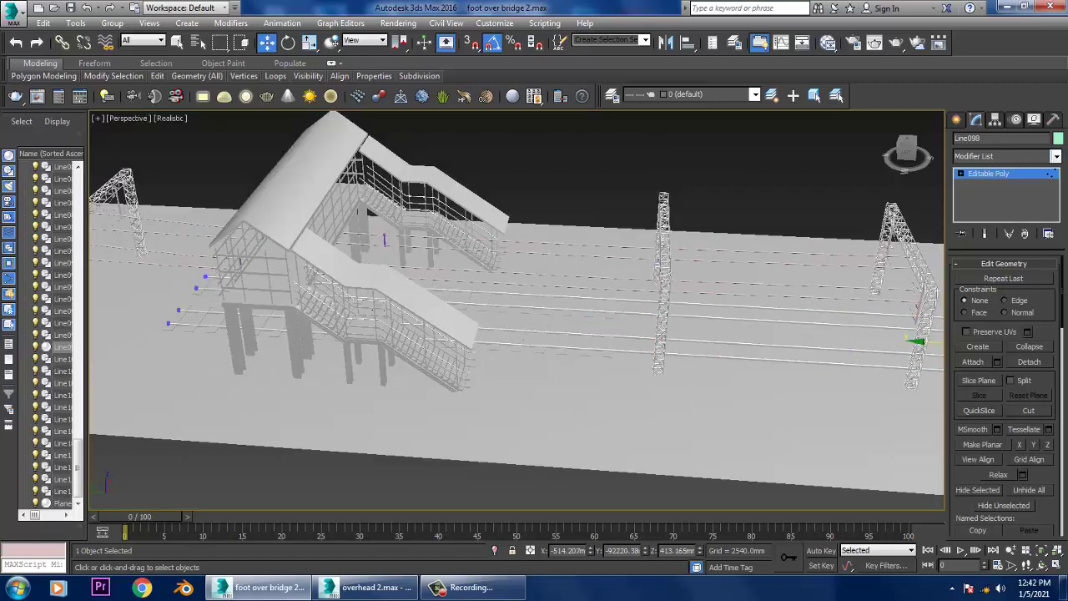
pyautogui.keyDown('alt'); pyautogui.moveTo(517, 334); pyautogui.dragTo(685, 324, button='middle'); pyautogui.keyUp('alt')
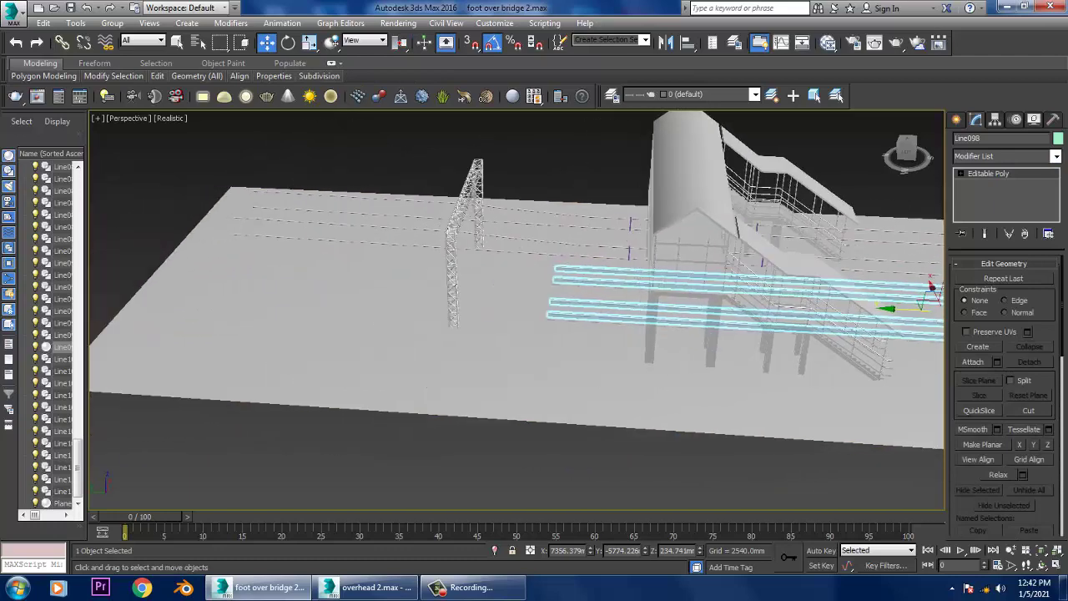
# - In Vertex mode, drag the other rail ends to the platform's far edge
pyautogui.press('1')
pyautogui.moveTo(524, 223); pyautogui.dragTo(576, 324)
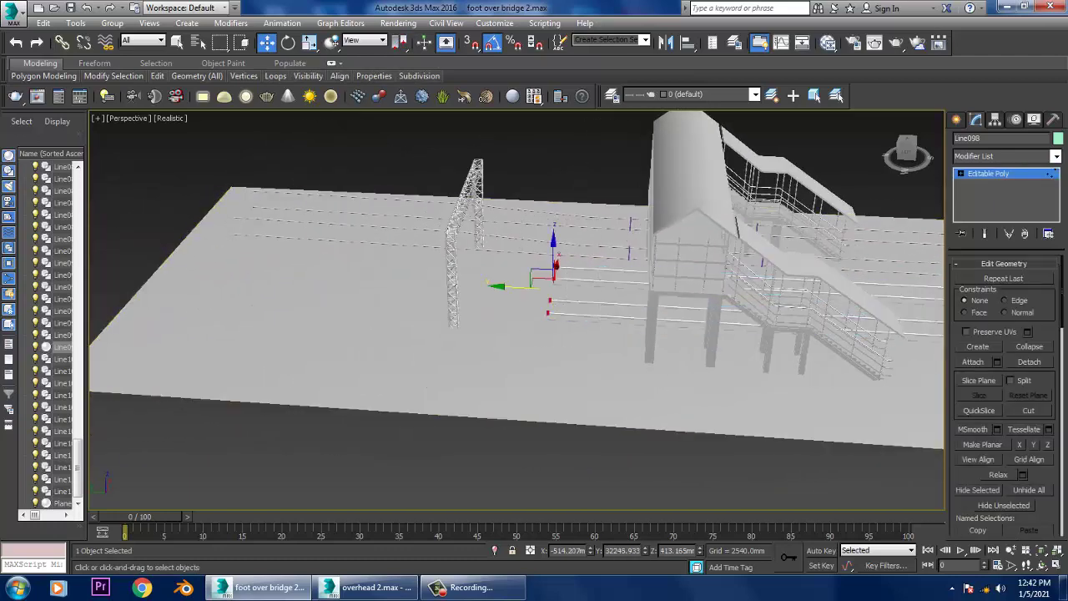
pyautogui.moveTo(509, 285); pyautogui.dragTo(137, 265)
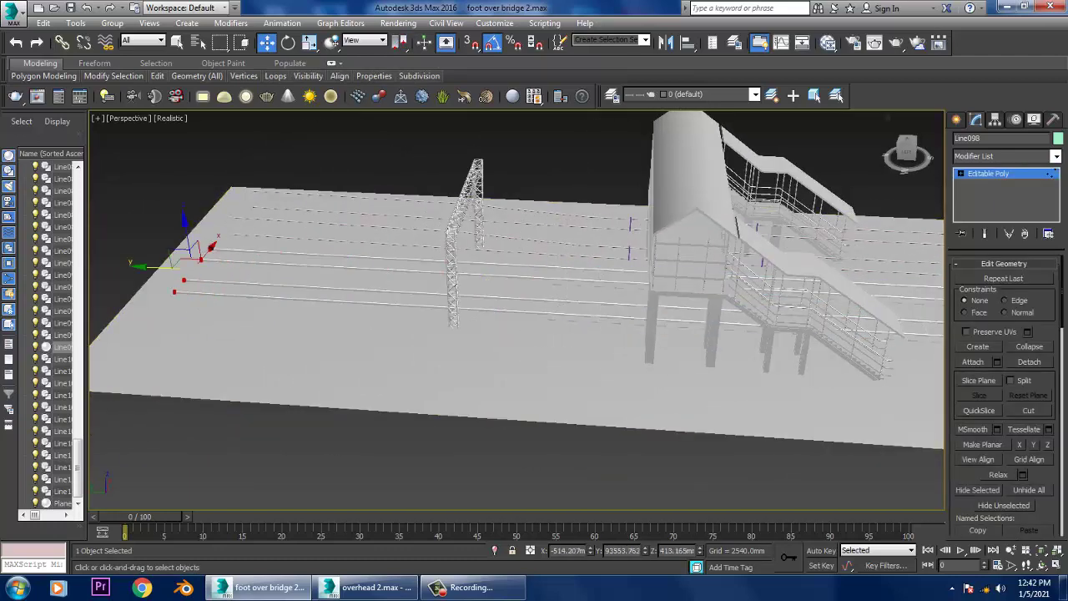
pyautogui.press('1')
pyautogui.keyDown('alt'); pyautogui.moveTo(517, 275); pyautogui.dragTo(684, 275, button='middle'); pyautogui.keyUp('alt')
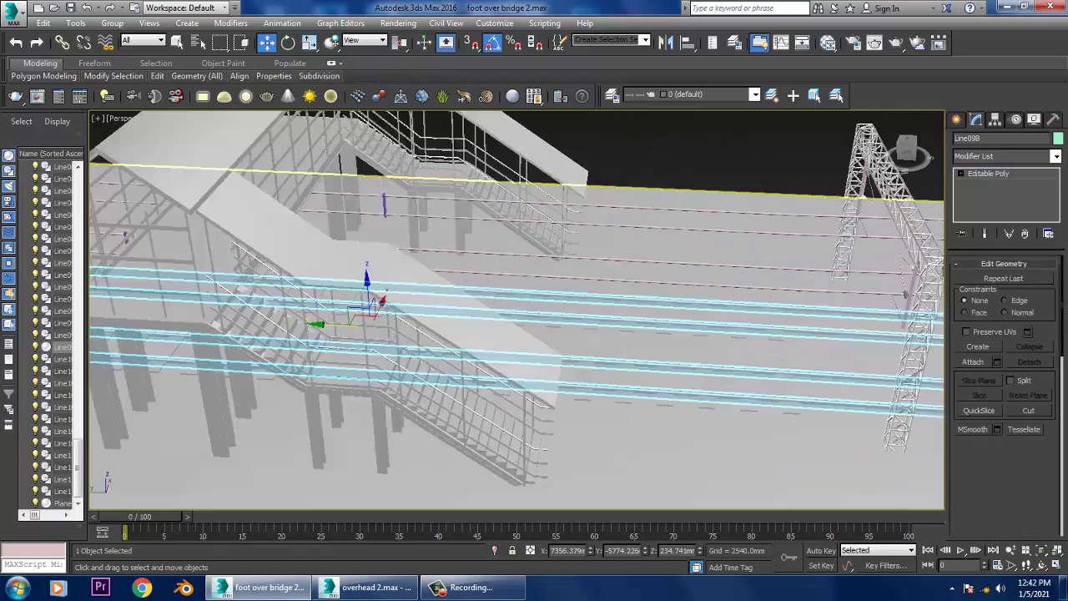
pyautogui.scroll(3, 518, 317)
pyautogui.moveTo(518, 308)
pyautogui.keyDown('alt'); pyautogui.mouseDown(button='middle')
pyautogui.moveTo(468, 309)
pyautogui.moveTo(601, 305)
pyautogui.mouseUp(button='middle'); pyautogui.keyUp('alt')
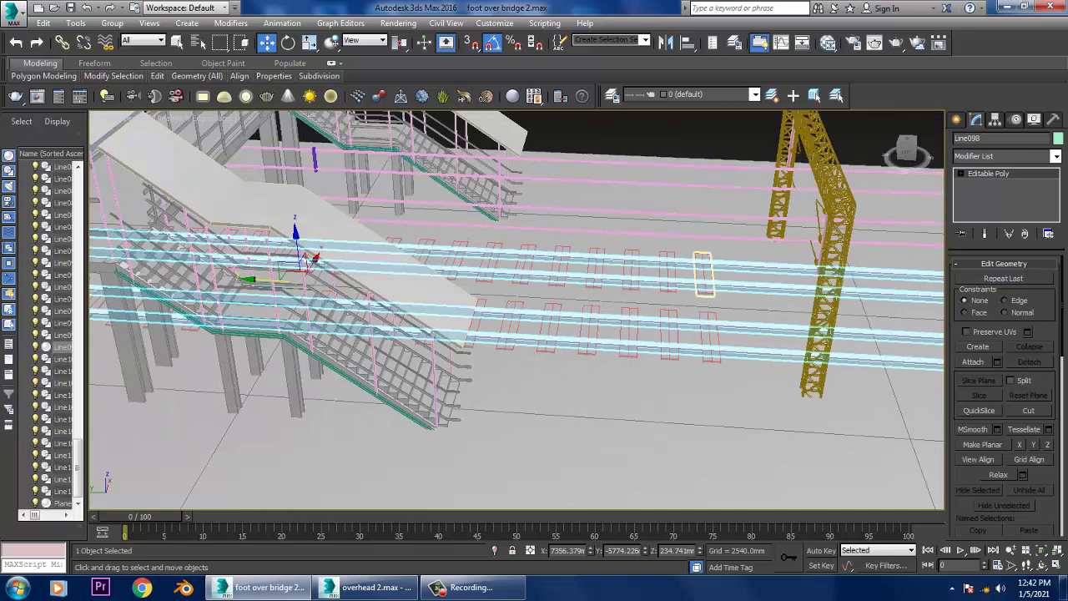
# - Clone the two selected sleeper boxes along the track as 33 copies
pyautogui.click(703, 276)
pyautogui.keyDown('alt'); pyautogui.moveTo(703, 280); pyautogui.dragTo(651, 283, button='middle'); pyautogui.keyUp('alt')
pyautogui.keyDown('ctrl'); pyautogui.click(641, 338); pyautogui.keyUp('ctrl')
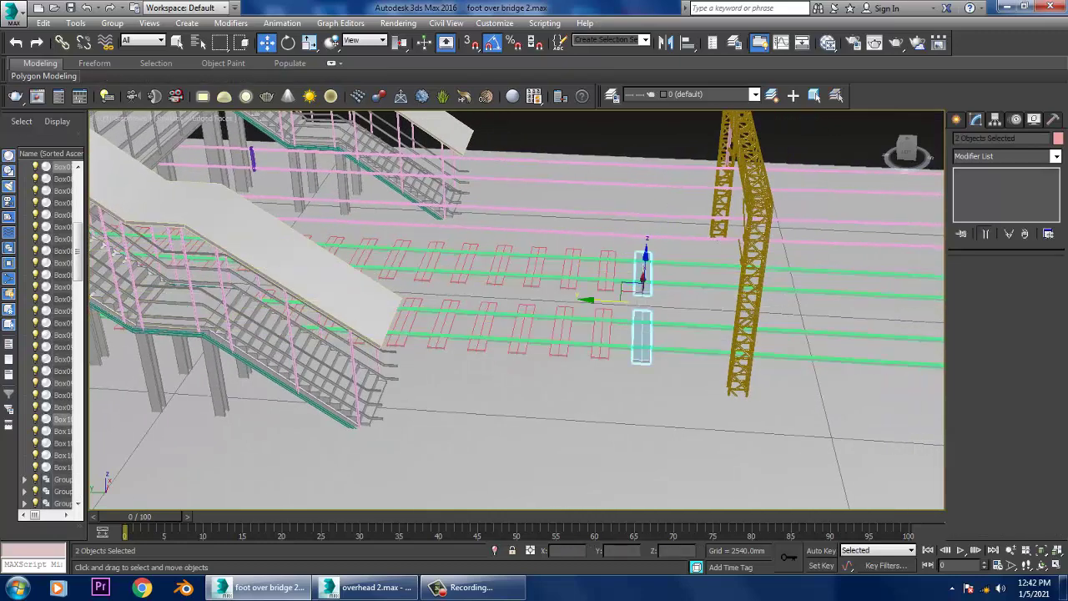
pyautogui.keyDown('shift'); pyautogui.moveTo(643, 280); pyautogui.dragTo(684, 279); pyautogui.keyUp('shift')
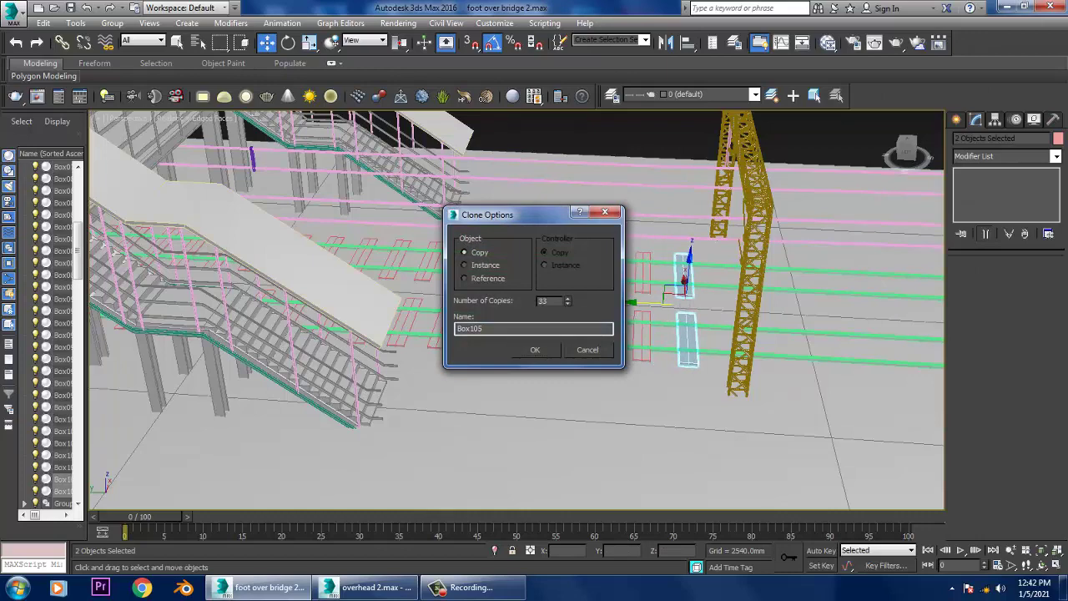
pyautogui.click(535, 350)
# - Select all the sleepers without the platform and shift them onto the platform
pyautogui.keyDown('alt'); pyautogui.moveTo(676, 276); pyautogui.dragTo(673, 317, button='middle'); pyautogui.keyUp('alt')
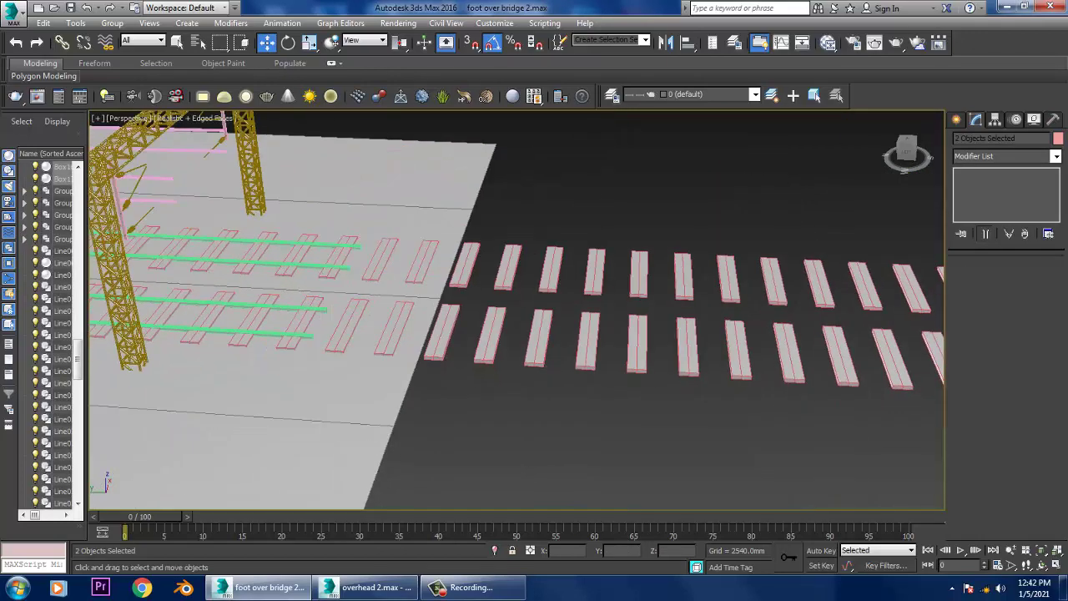
pyautogui.scroll(-5, 591, 305)
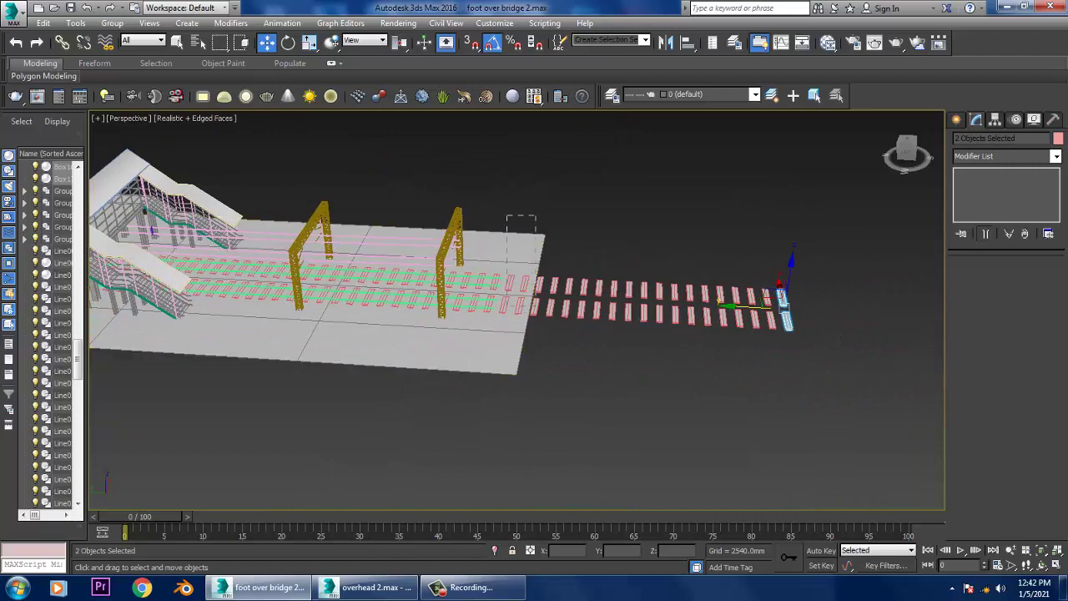
pyautogui.moveTo(848, 215)
pyautogui.mouseDown()
pyautogui.moveTo(506, 391)
pyautogui.moveTo(506, 407)
pyautogui.mouseUp()
pyautogui.moveTo(506, 407)
pyautogui.keyDown('alt'); pyautogui.mouseDown(button='middle')
pyautogui.moveTo(584, 392)
pyautogui.moveTo(417, 392)
pyautogui.mouseUp(button='middle'); pyautogui.keyUp('alt')
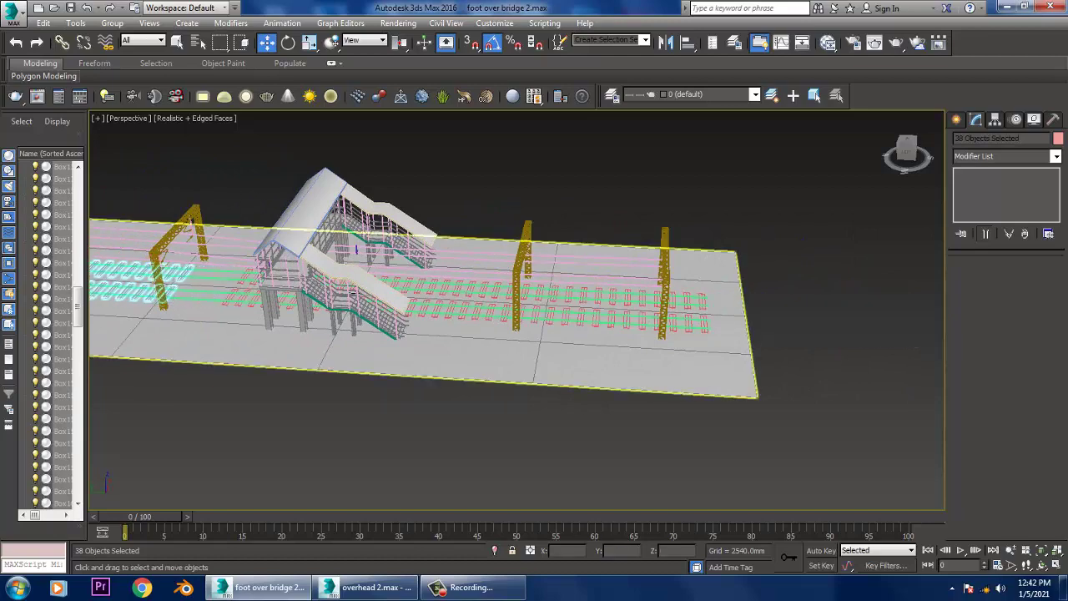
pyautogui.moveTo(439, 280); pyautogui.dragTo(492, 279)
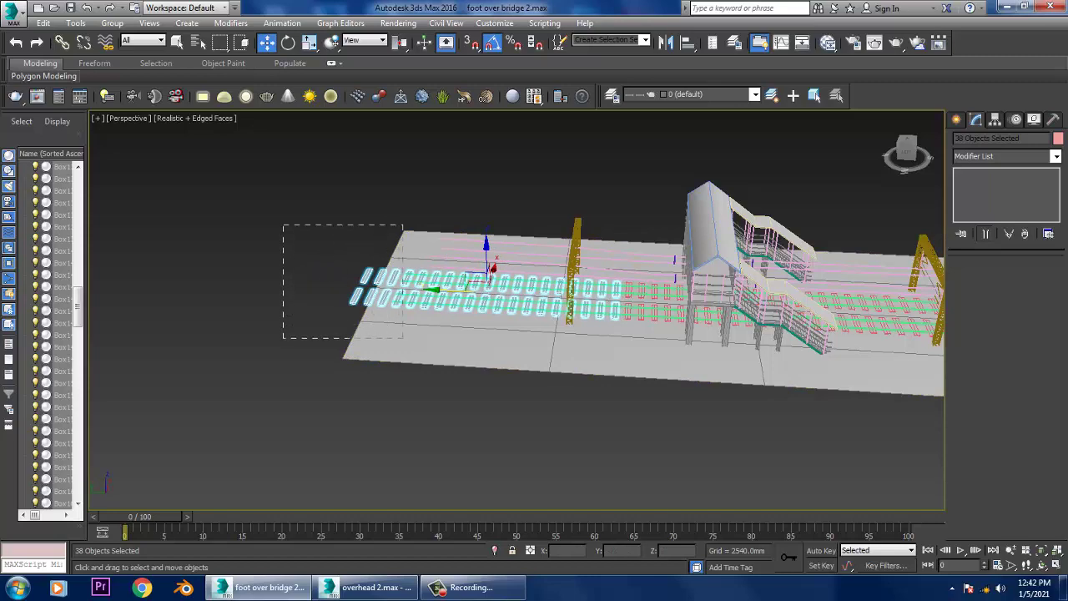
# - Select the left-end sleepers, excluding the platform and a few sleepers
pyautogui.moveTo(403, 338); pyautogui.dragTo(404, 338)
pyautogui.keyDown('alt'); pyautogui.moveTo(489, 426); pyautogui.dragTo(384, 354); pyautogui.keyUp('alt')
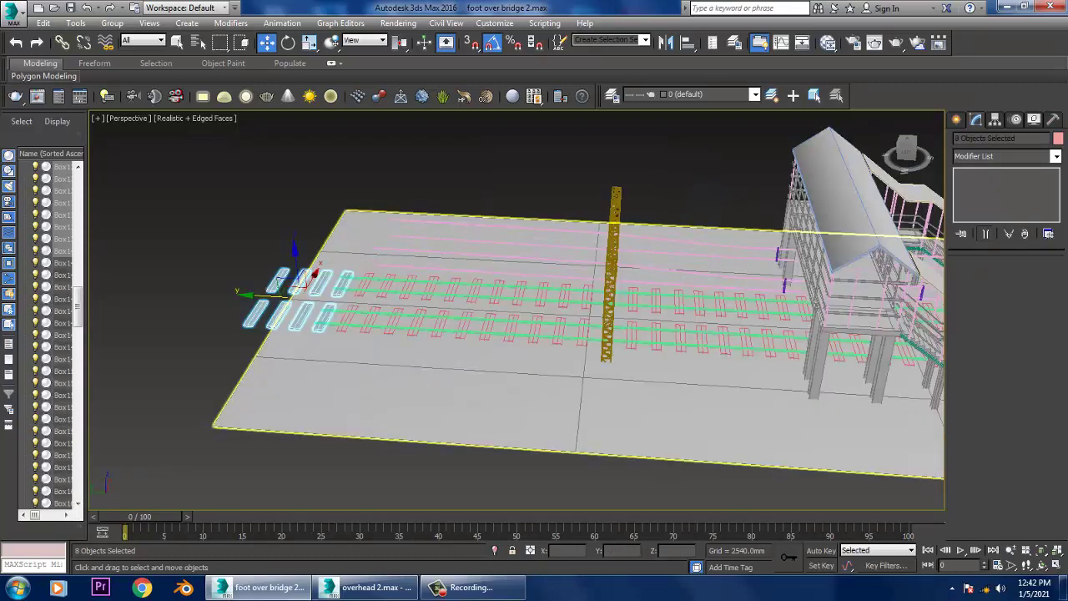
pyautogui.keyDown('alt'); pyautogui.click(338, 346); pyautogui.keyUp('alt')
pyautogui.keyDown('alt'); pyautogui.click(324, 317); pyautogui.keyUp('alt')
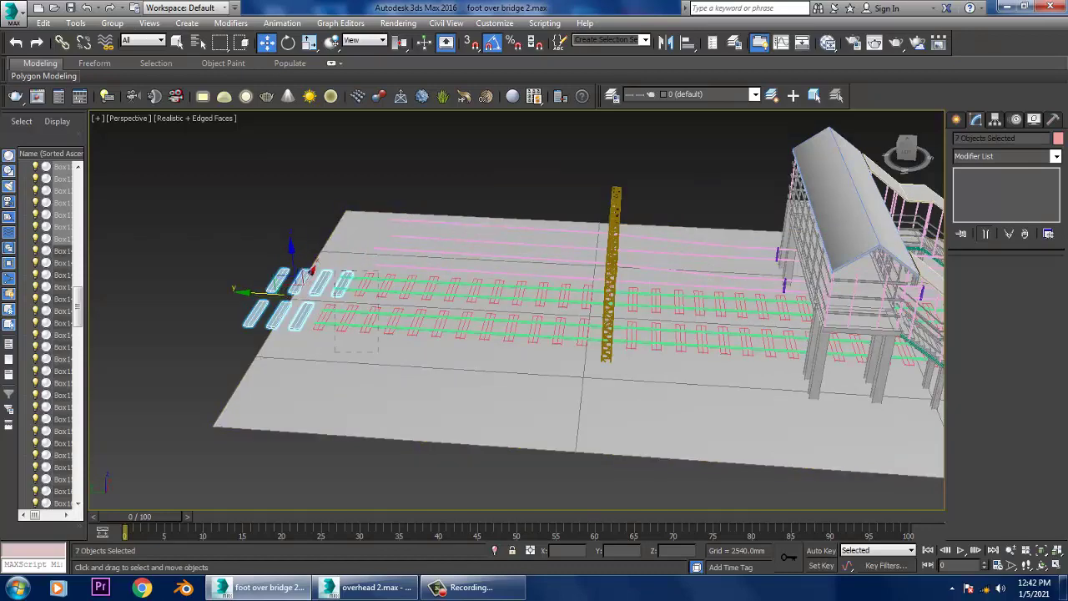
pyautogui.keyDown('alt'); pyautogui.moveTo(333, 272); pyautogui.dragTo(379, 350); pyautogui.keyUp('alt')
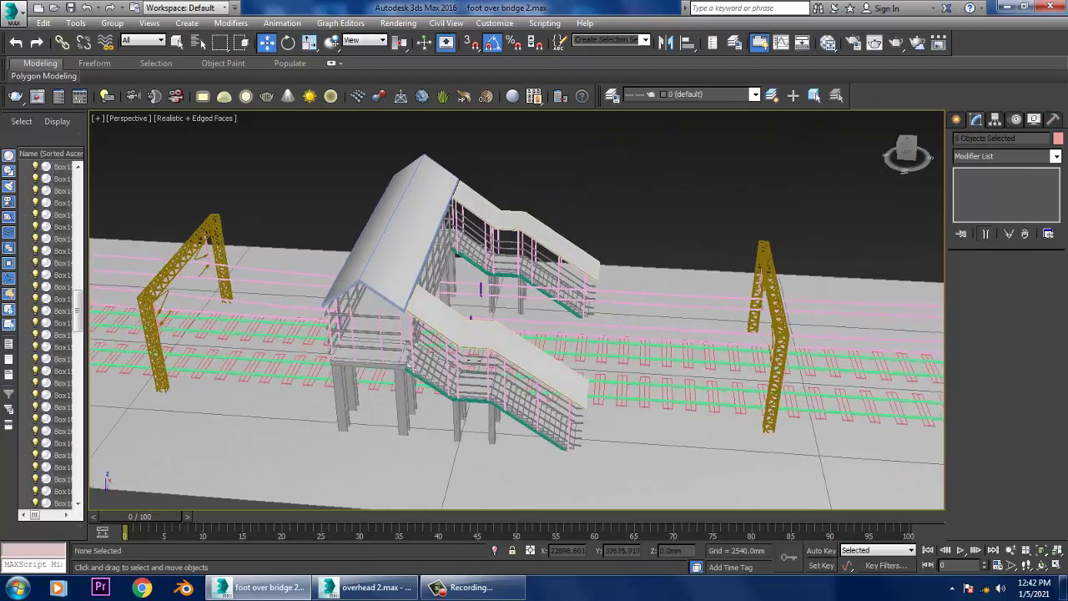
pyautogui.click(559, 261)
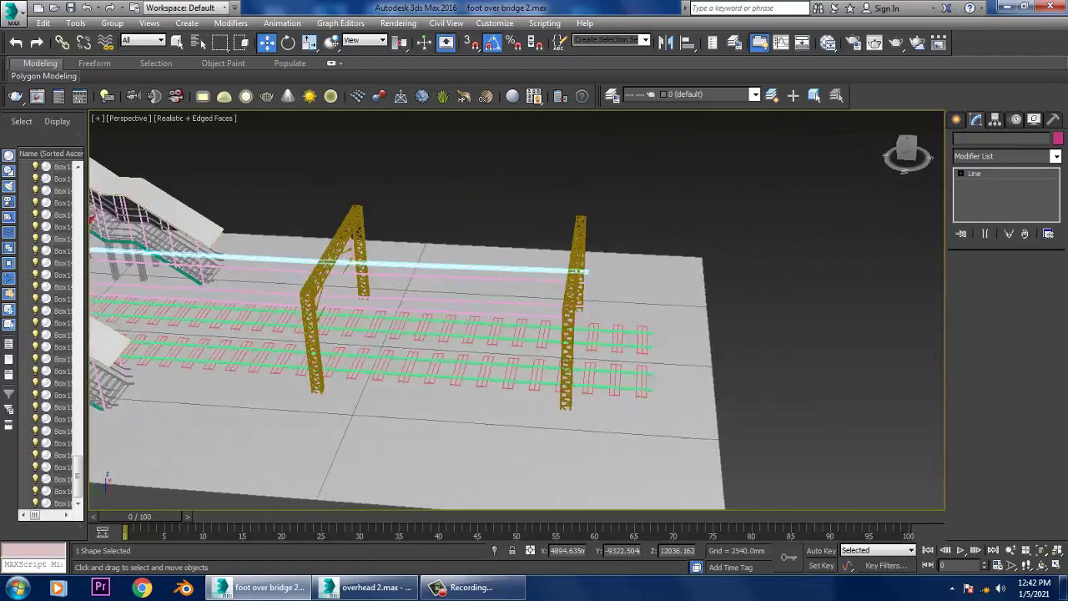
pyautogui.moveTo(563, 313); pyautogui.dragTo(668, 308, button='middle')
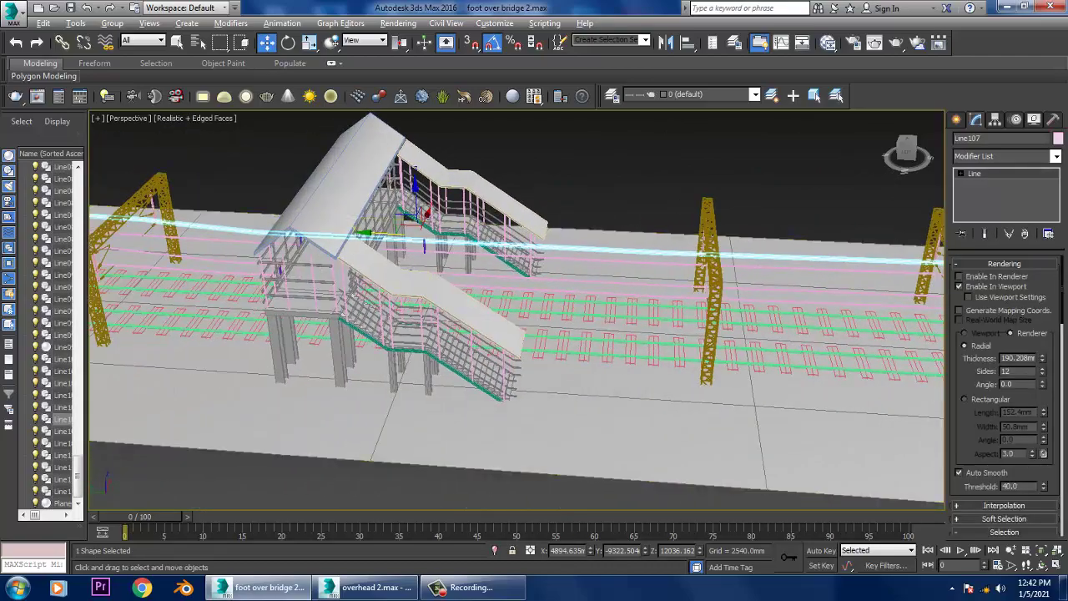
pyautogui.moveTo(518, 284)
pyautogui.keyDown('alt'); pyautogui.mouseDown(button='middle')
pyautogui.moveTo(551, 334)
pyautogui.moveTo(467, 330)
pyautogui.mouseUp(button='middle'); pyautogui.keyUp('alt')
pyautogui.scroll(5, 518, 351)
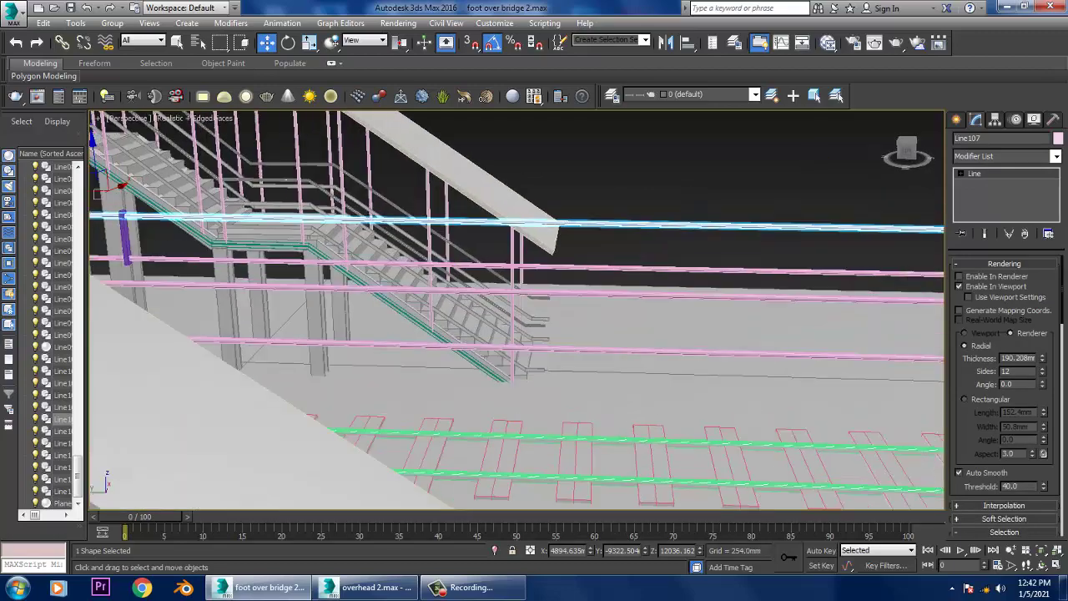
pyautogui.scroll(2, 517, 351)
pyautogui.click(974, 173)
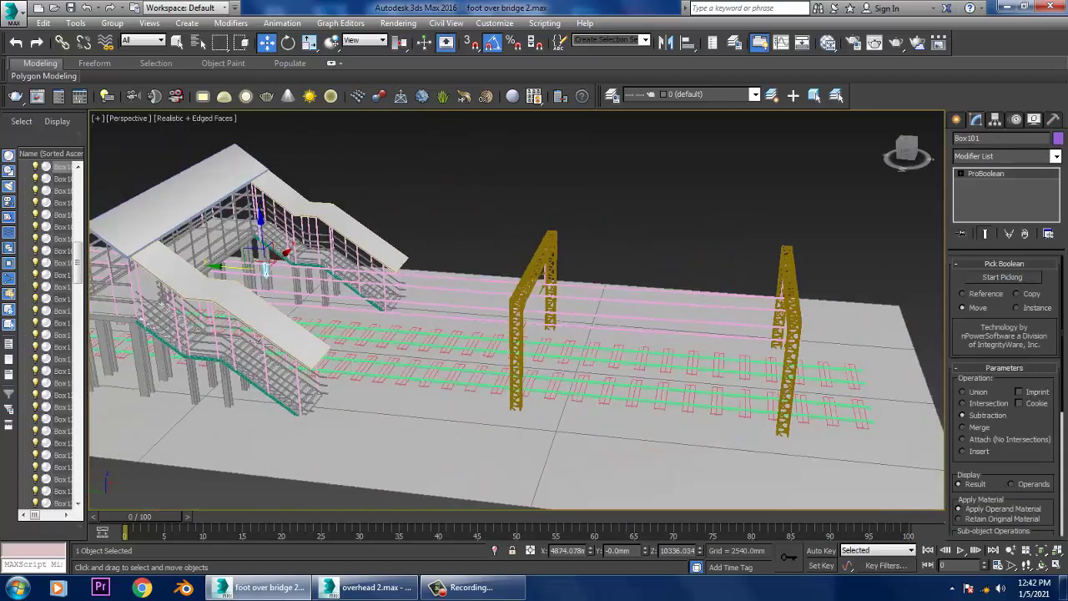
# - Make a single copy of the wire support along the overhead wire
pyautogui.keyDown('shift'); pyautogui.moveTo(333, 269); pyautogui.dragTo(407, 280); pyautogui.keyUp('shift')
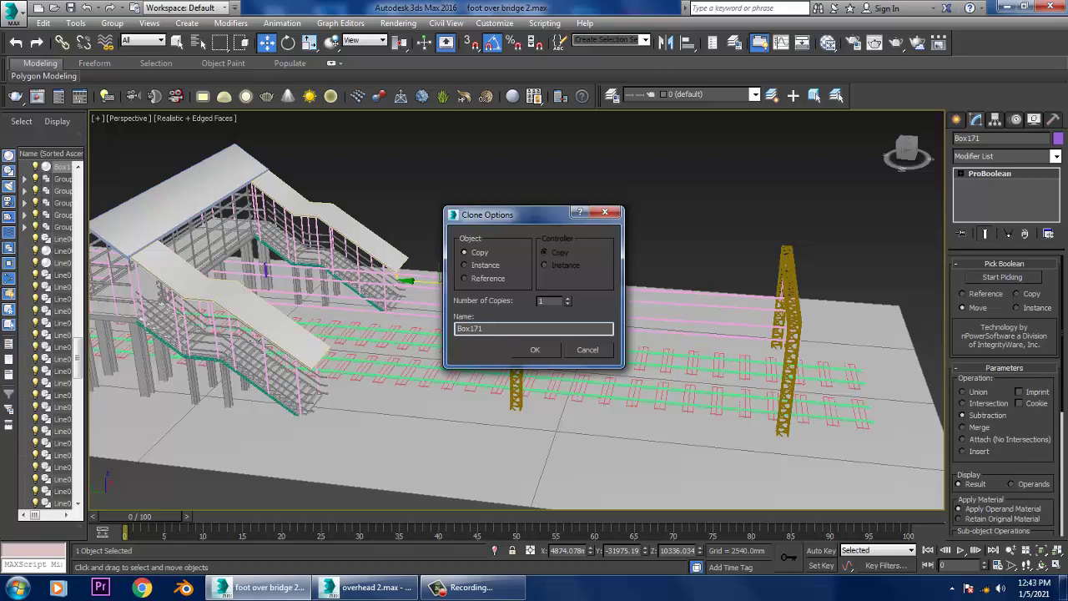
pyautogui.press('Return')
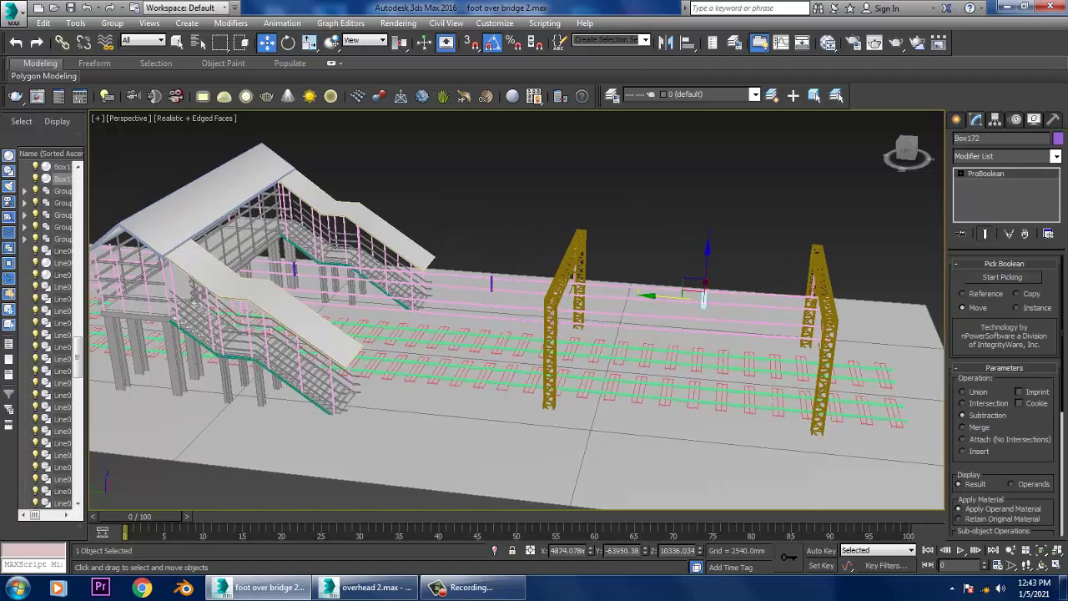
pyautogui.keyDown('alt'); pyautogui.moveTo(517, 333); pyautogui.dragTo(651, 318, button='middle'); pyautogui.keyUp('alt')
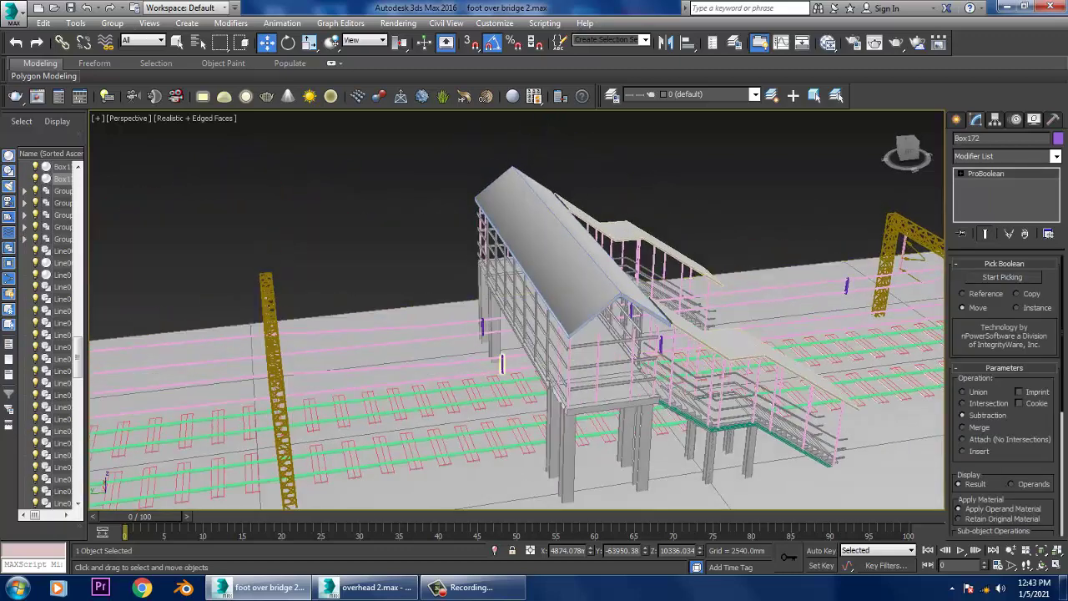
# - Select the two small posts near the stairs; try merging them with ProBoolean, then undo
pyautogui.click(491, 337)
pyautogui.keyDown('ctrl'); pyautogui.click(502, 364); pyautogui.keyUp('ctrl')
pyautogui.moveTo(501, 364)
pyautogui.keyDown('alt'); pyautogui.mouseDown(button='middle')
pyautogui.moveTo(601, 359)
pyautogui.moveTo(534, 351)
pyautogui.mouseUp(button='middle'); pyautogui.keyUp('alt')
pyautogui.scroll(5, 500, 317)
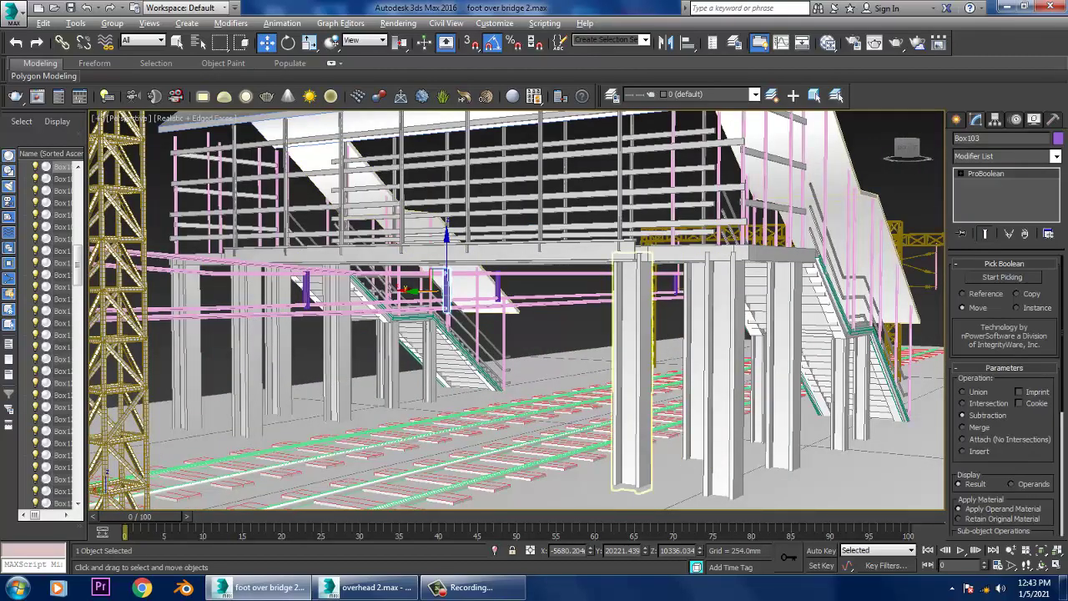
pyautogui.keyDown('alt'); pyautogui.moveTo(298, 321); pyautogui.dragTo(448, 300, button='middle'); pyautogui.keyUp('alt')
pyautogui.hotkey('ctrl', 'z')
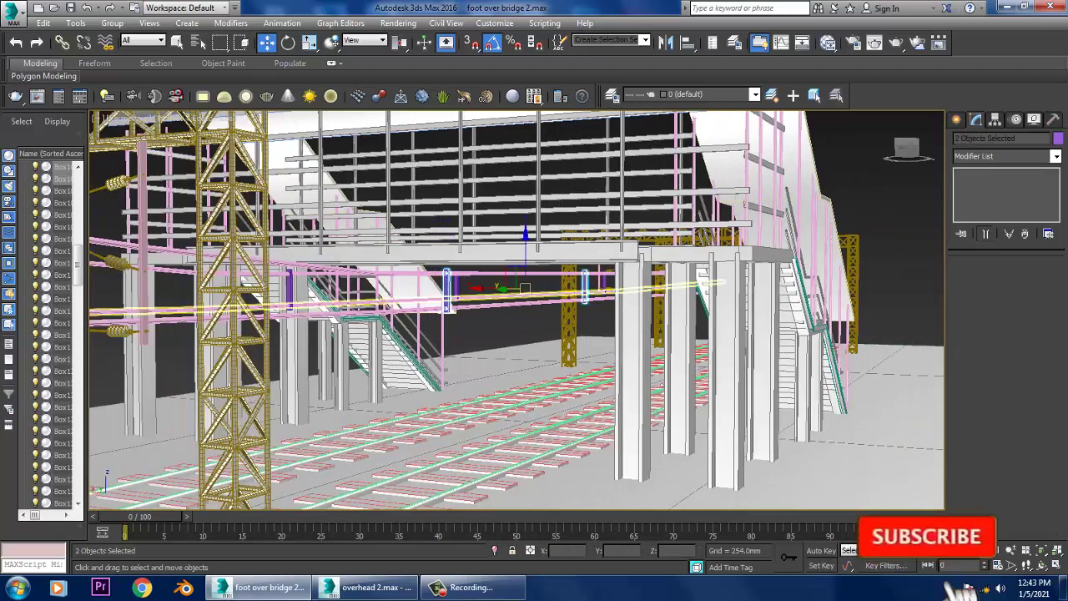
# - Copy the two posts toward the other gantry
pyautogui.scroll(-10, 517, 309)
pyautogui.moveTo(517, 308)
pyautogui.keyDown('alt'); pyautogui.mouseDown(button='middle')
pyautogui.moveTo(584, 317)
pyautogui.moveTo(534, 333)
pyautogui.mouseUp(button='middle'); pyautogui.keyUp('alt')
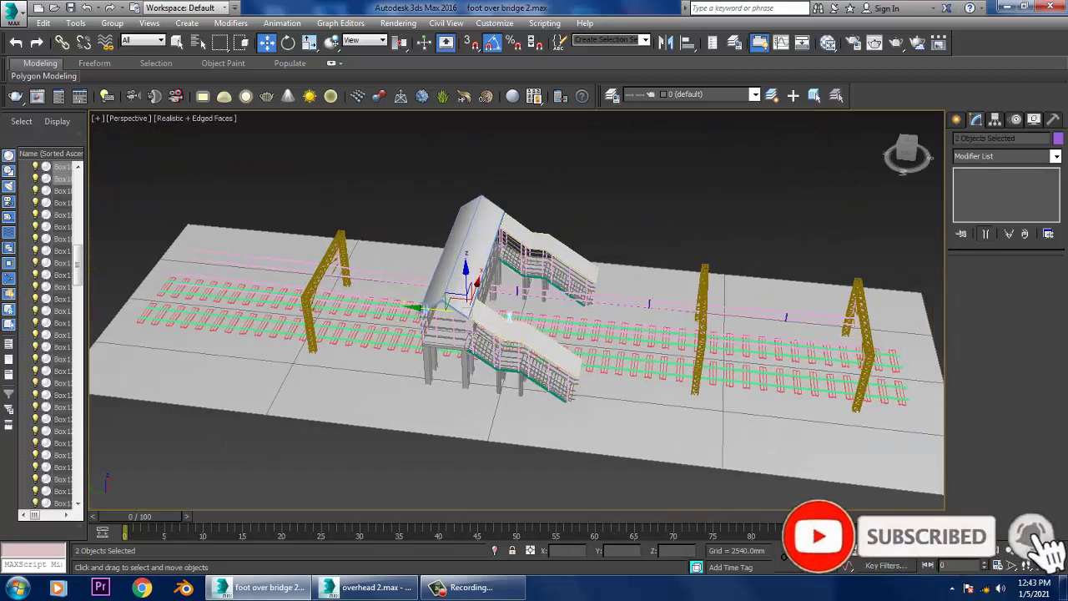
pyautogui.keyDown('shift'); pyautogui.moveTo(684, 333); pyautogui.dragTo(649, 330); pyautogui.keyUp('shift')
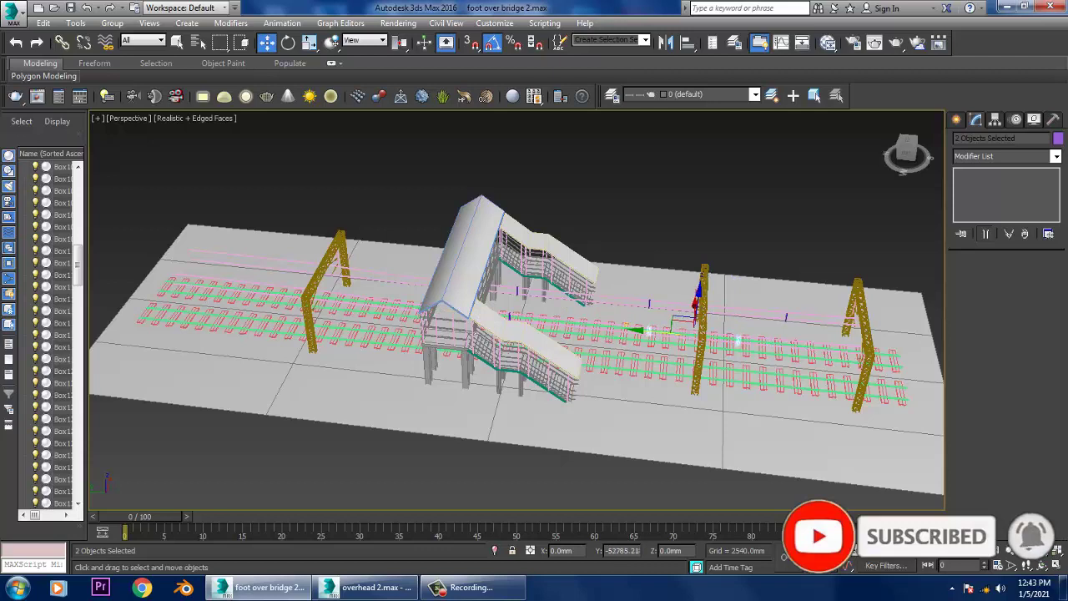
pyautogui.press('Return')
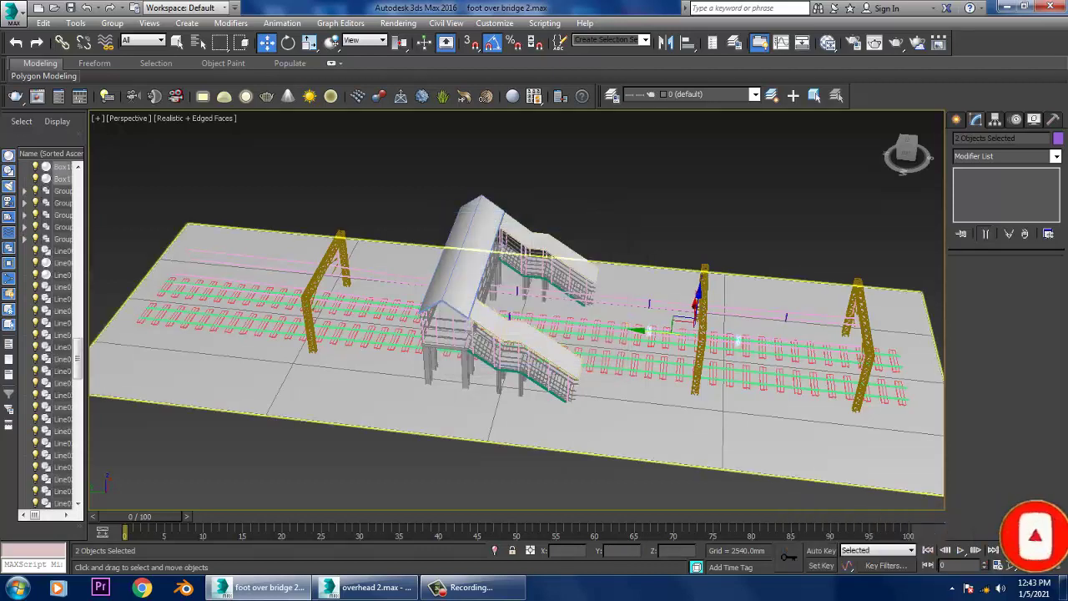
# - Slide the copied post along the track to the gantry, check it, and select all objects
pyautogui.moveTo(738, 338); pyautogui.dragTo(785, 340)
pyautogui.keyDown('alt'); pyautogui.moveTo(784, 340); pyautogui.dragTo(752, 334, button='middle'); pyautogui.keyUp('alt')
pyautogui.scroll(-3, 783, 342)
pyautogui.scroll(10, 788, 334)
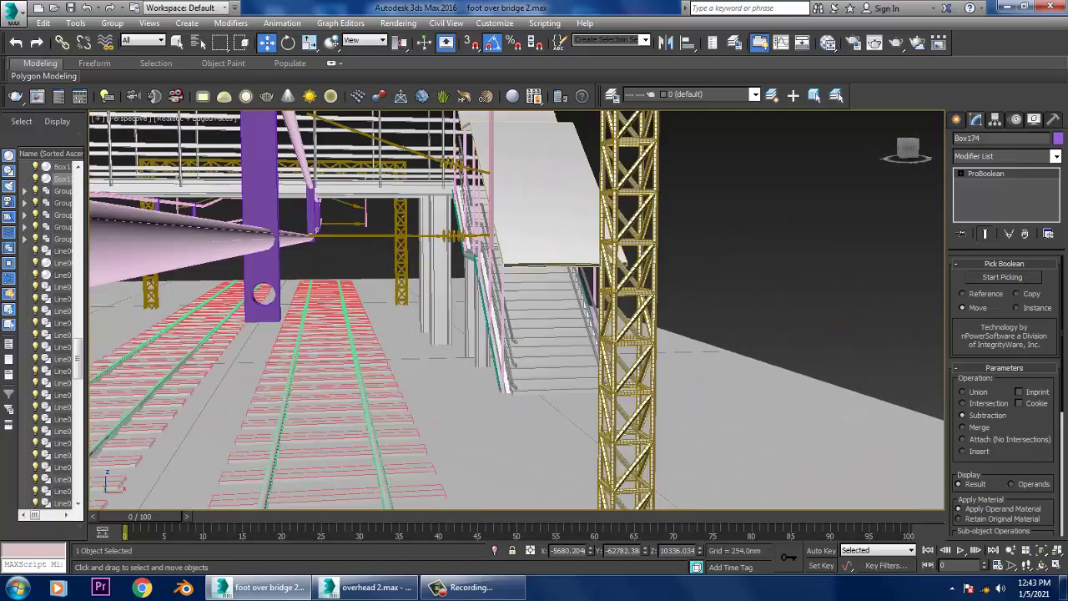
pyautogui.scroll(-8, 515, 310)
pyautogui.scroll(8, 434, 209)
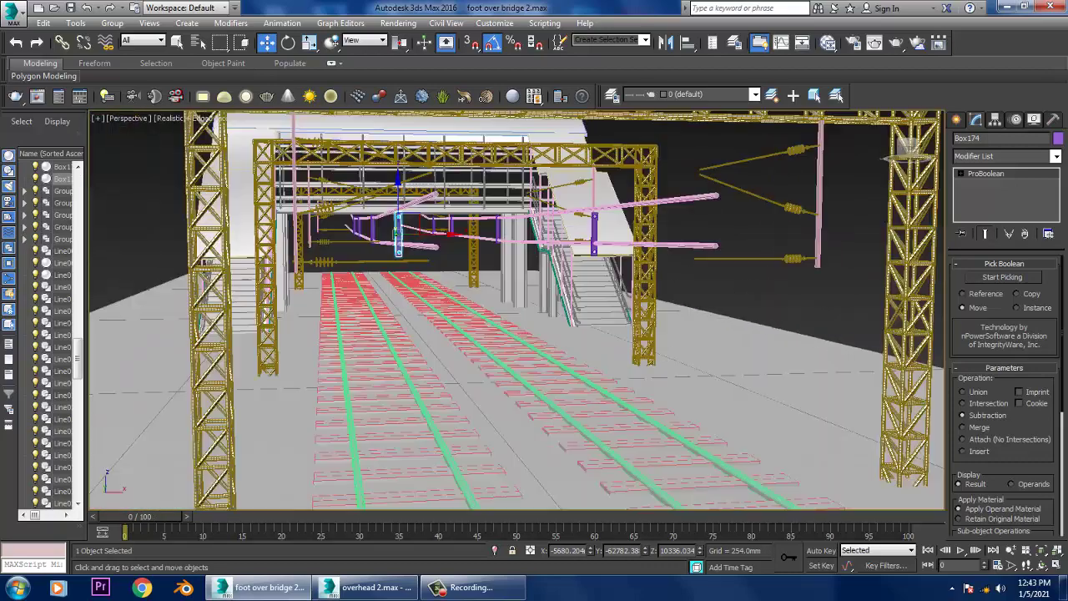
pyautogui.scroll(-1, 434, 208)
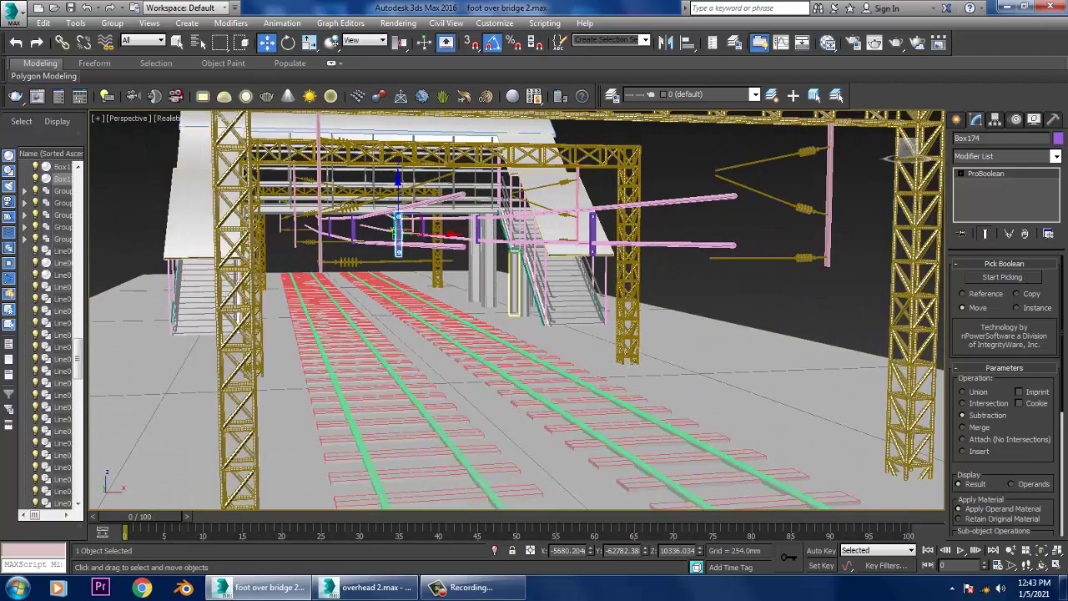
pyautogui.hotkey('ctrl', 'a')
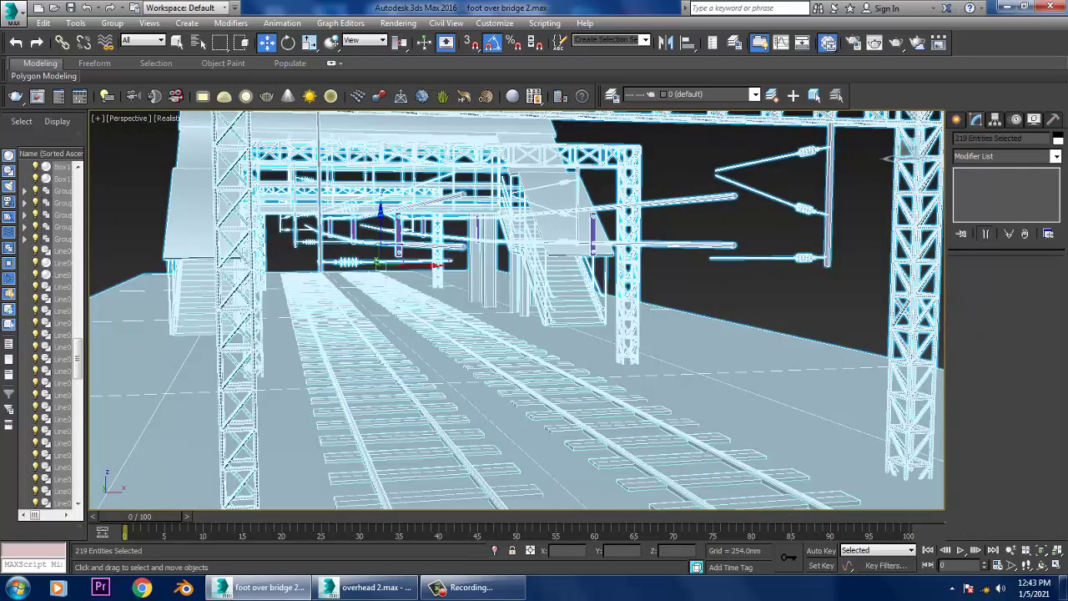
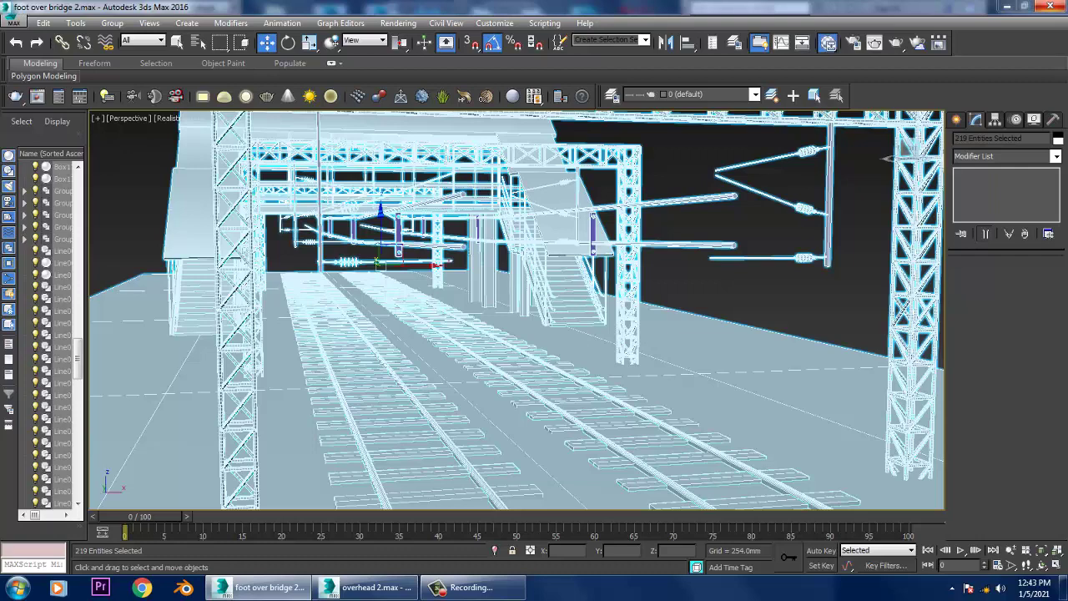
# - Briefly check the Material Editor, then raise the end vertex of overhead wire Line107
pyautogui.press('m')
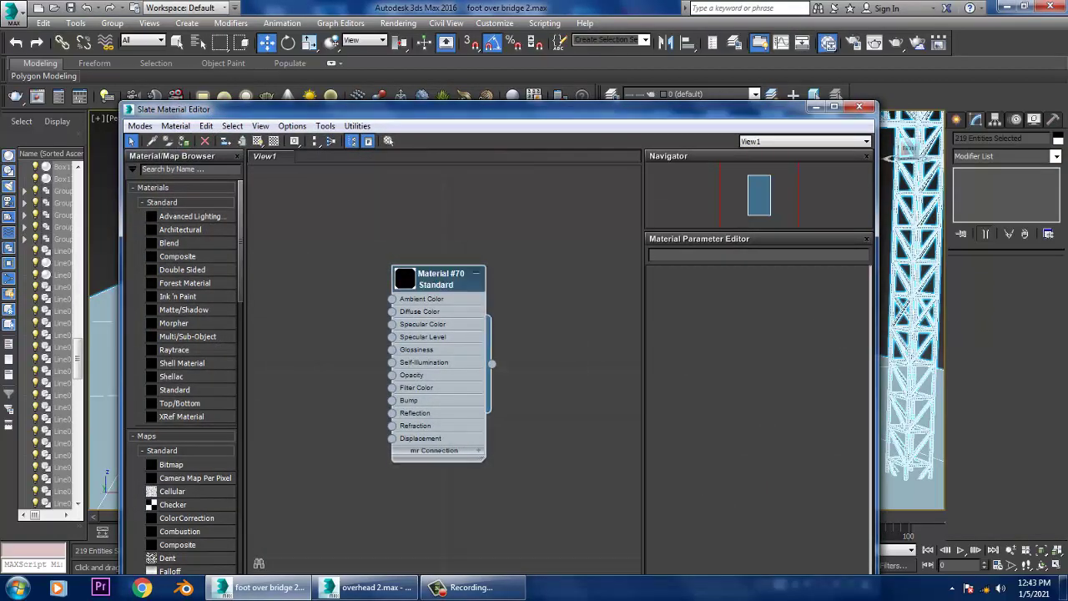
pyautogui.press('m')
pyautogui.click(584, 207)
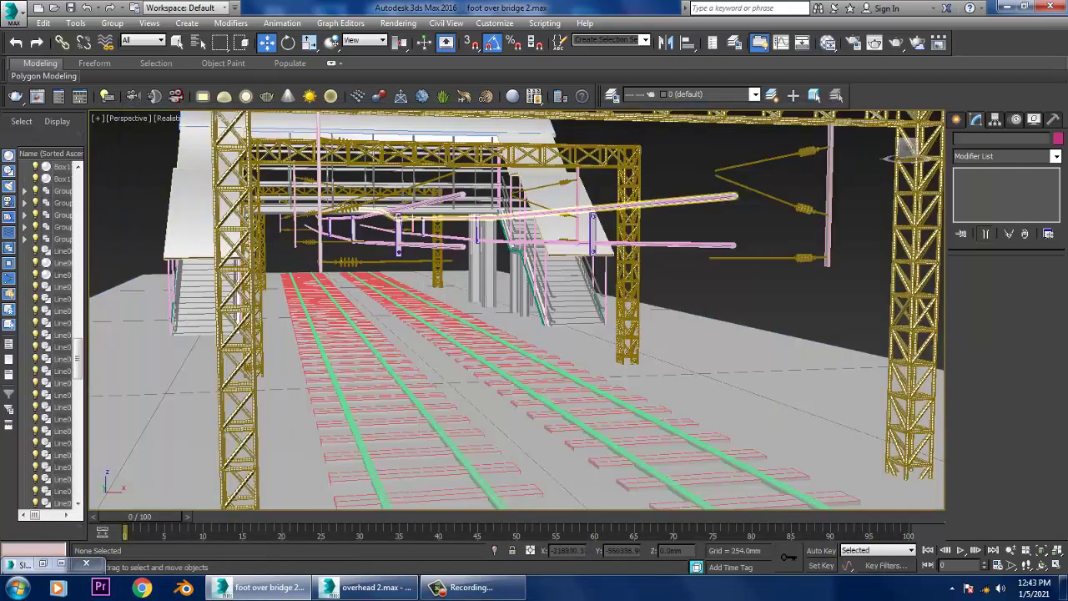
pyautogui.moveTo(735, 196); pyautogui.dragTo(734, 167)
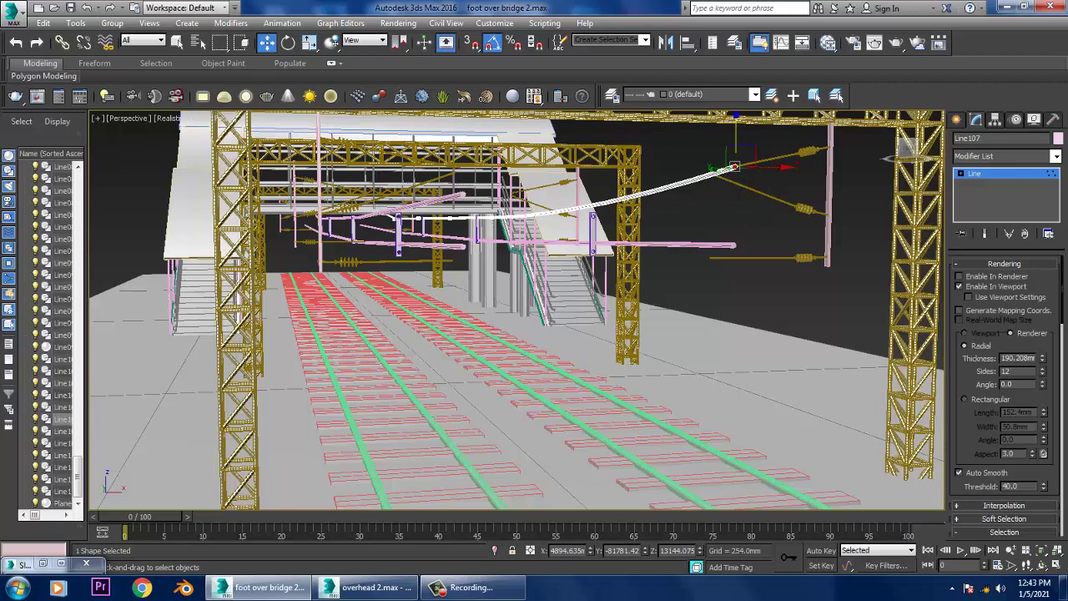
pyautogui.press('1')
# - Lower Line104's right end vertex to the gantry, then return to the four-viewport layout
pyautogui.click(735, 244)
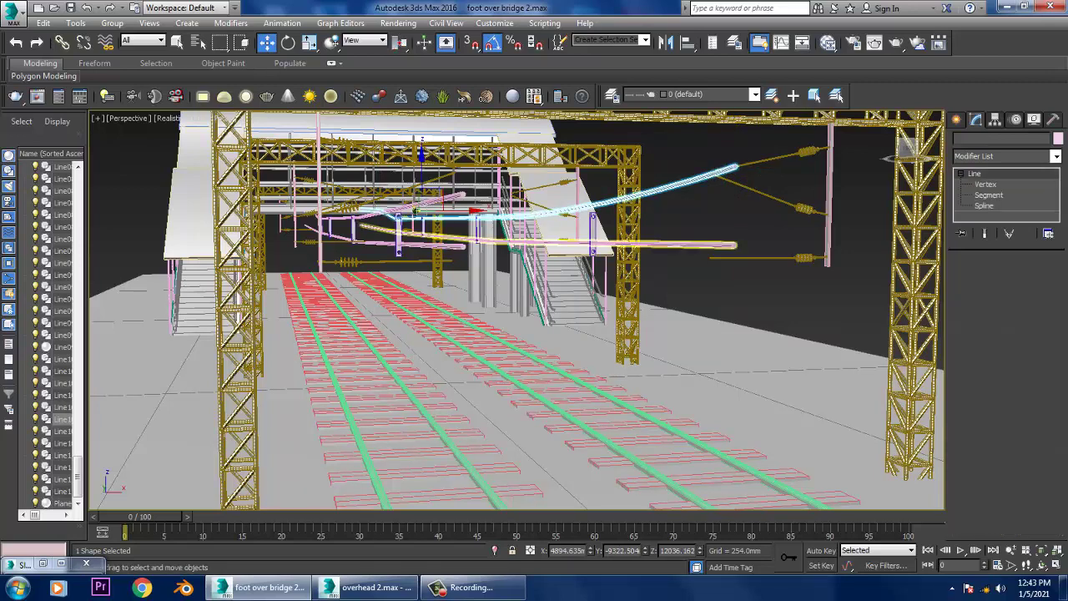
pyautogui.press('1')
pyautogui.click(733, 245)
pyautogui.moveTo(733, 245); pyautogui.dragTo(733, 257)
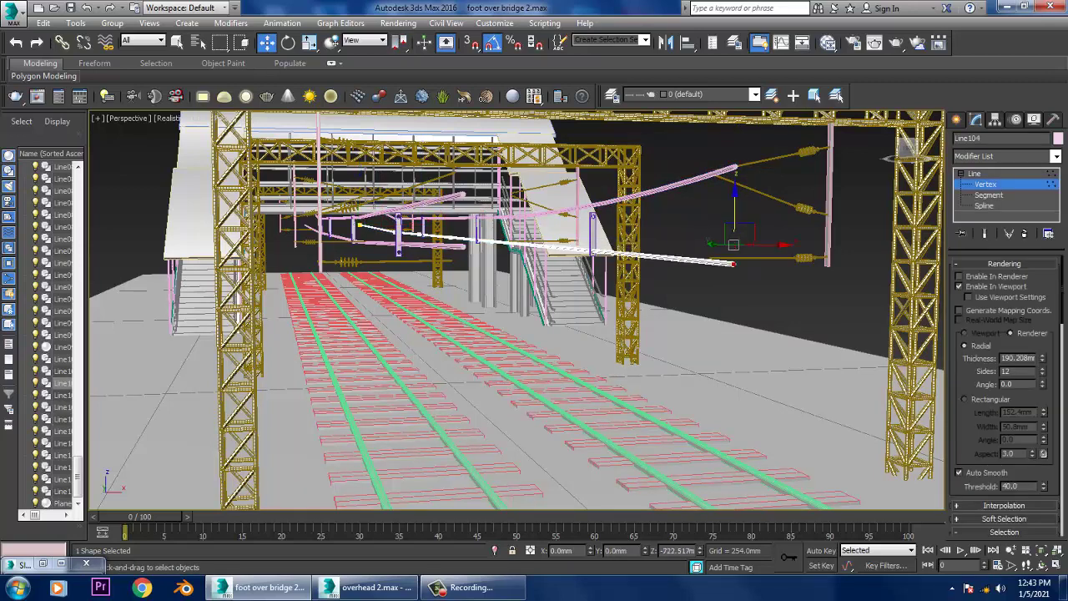
pyautogui.press('1')
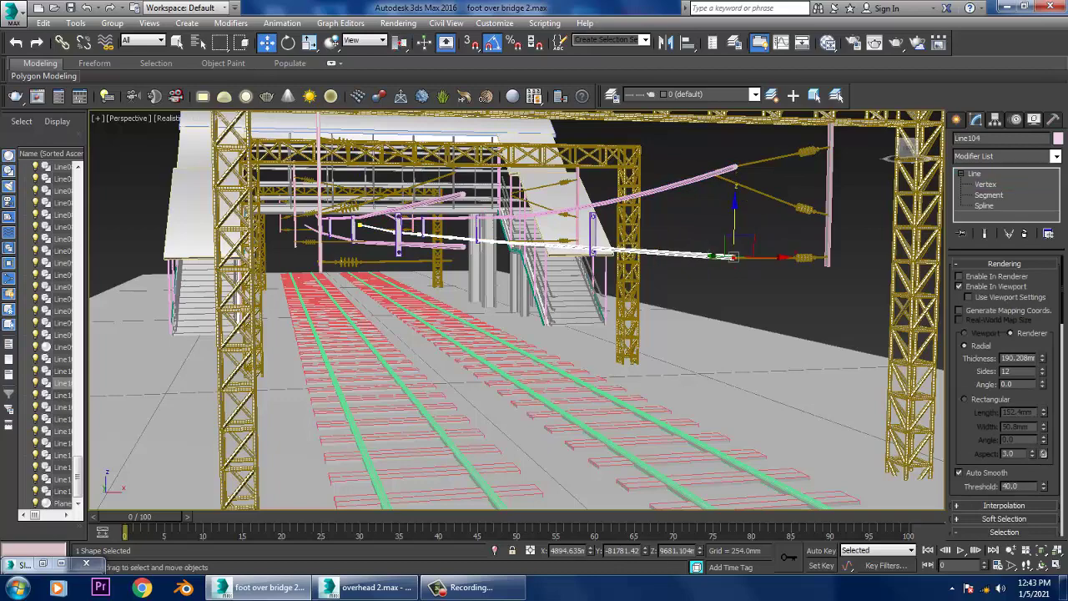
pyautogui.keyDown('alt'); pyautogui.moveTo(732, 257); pyautogui.dragTo(768, 257, button='middle'); pyautogui.keyUp('alt')
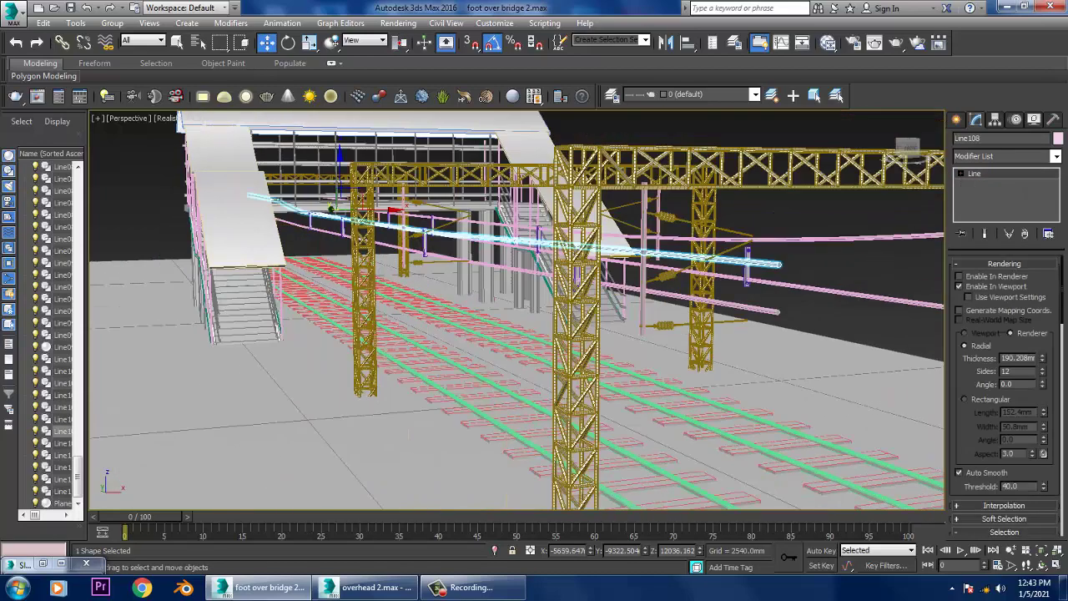
pyautogui.keyDown('alt'); pyautogui.moveTo(511, 240); pyautogui.dragTo(584, 242, button='middle'); pyautogui.keyUp('alt')
pyautogui.hotkey('alt', 'w')
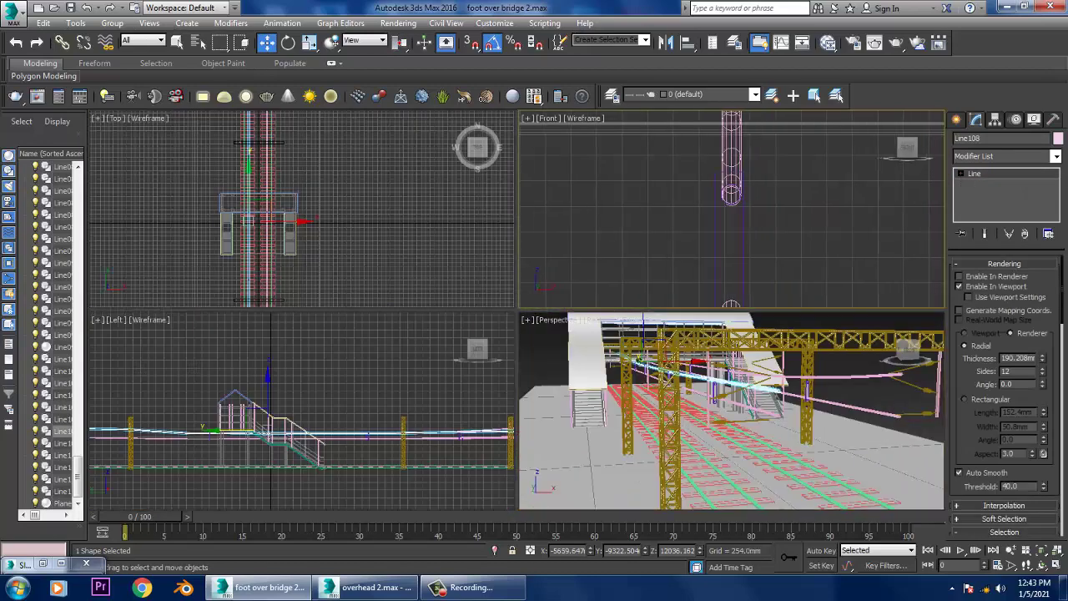
# - Raise the end vertex of overhead wire Line108 in Vertex mode
pyautogui.hotkey('alt', 'w')
pyautogui.scroll(-2, 555, 353)
pyautogui.scroll(-2, 555, 353)
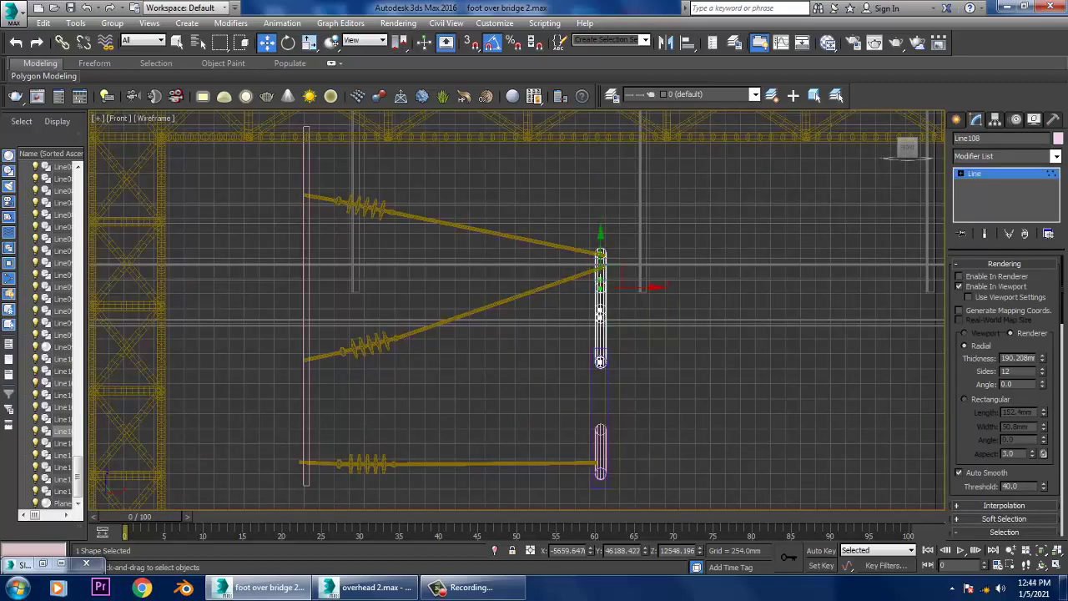
pyautogui.hotkey('alt', 'w')
pyautogui.hotkey('alt', 'w')
pyautogui.moveTo(501, 309)
pyautogui.keyDown('alt'); pyautogui.mouseDown(button='middle')
pyautogui.moveTo(534, 309)
pyautogui.moveTo(451, 313)
pyautogui.mouseUp(button='middle'); pyautogui.keyUp('alt')
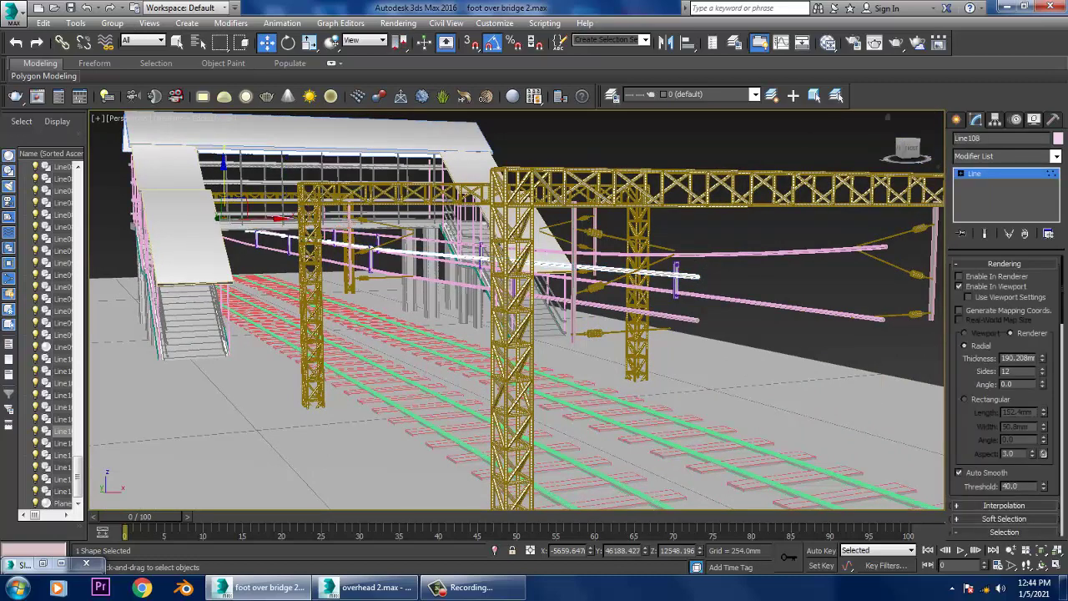
pyautogui.press('1')
pyautogui.moveTo(719, 278); pyautogui.dragTo(698, 250)
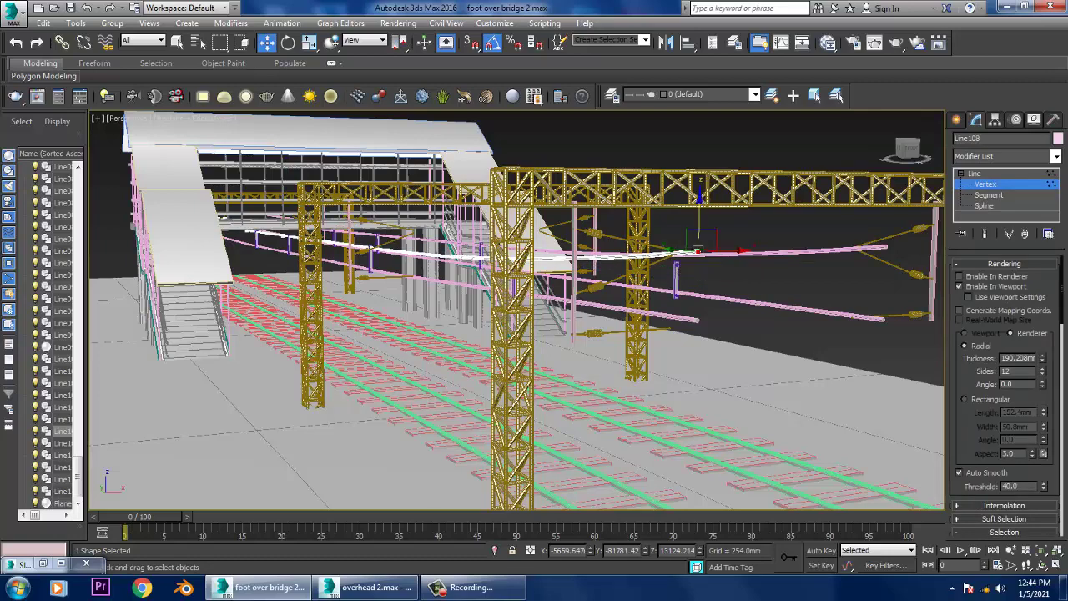
pyautogui.press('1')
# - Lower the far end vertex of the long diagonal wire Line109
pyautogui.click(584, 300)
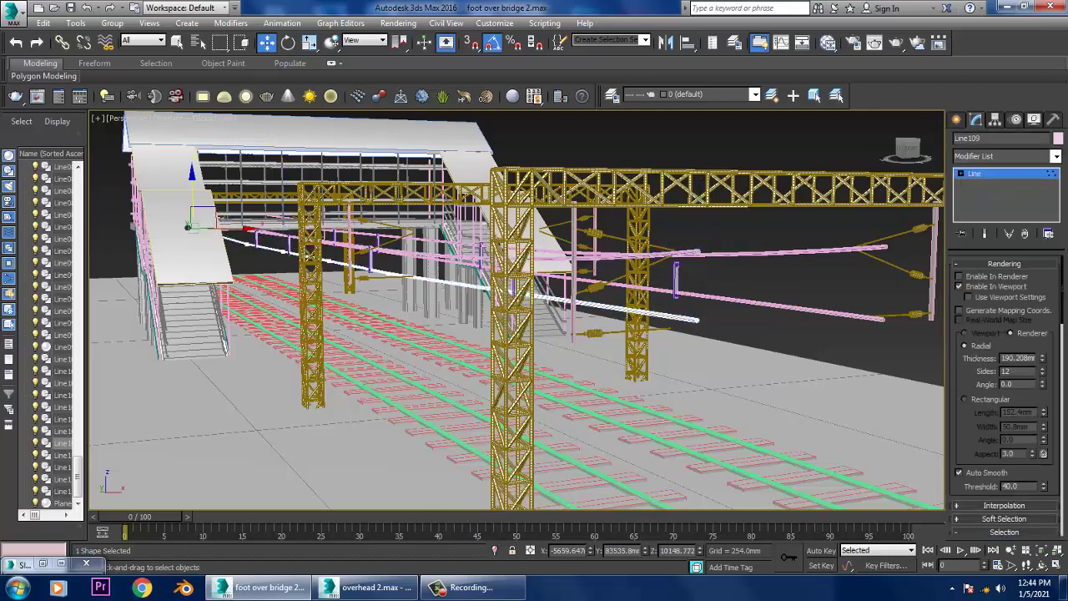
pyautogui.press('1')
pyautogui.click(698, 318)
pyautogui.moveTo(698, 319); pyautogui.dragTo(697, 332)
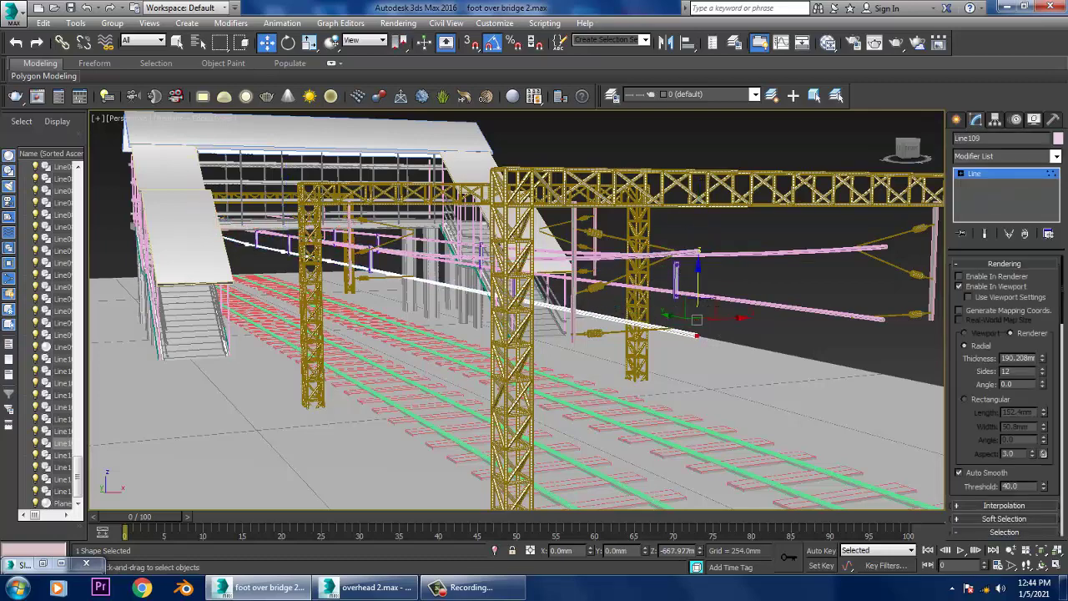
pyautogui.press('1')
pyautogui.keyDown('alt'); pyautogui.moveTo(698, 332); pyautogui.dragTo(555, 338, button='middle'); pyautogui.keyUp('alt')
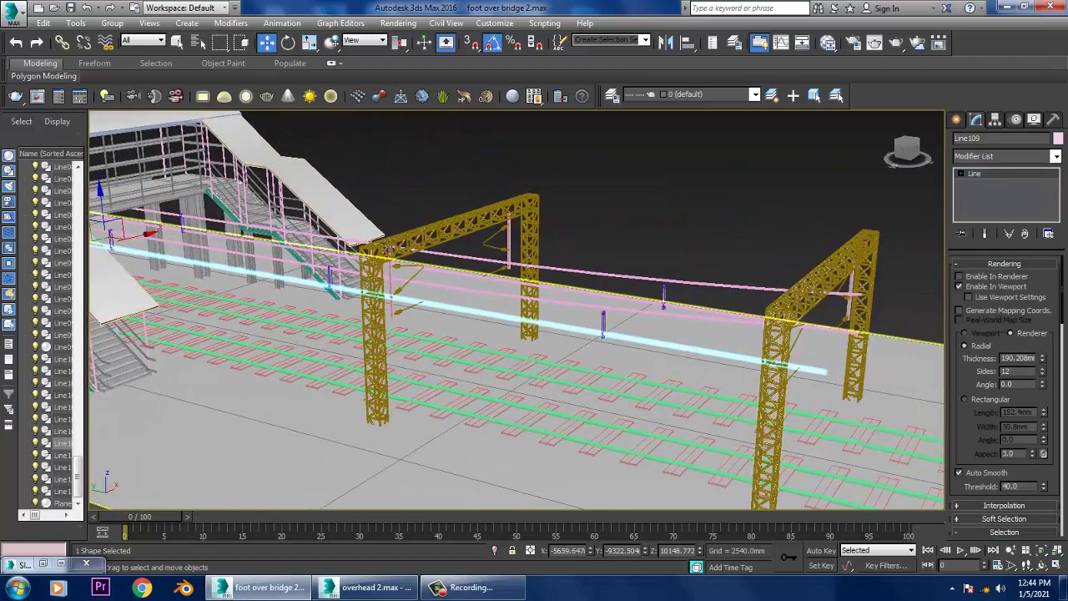
# - Convert the small dropper post to an editable poly and raise it upward
pyautogui.click(603, 326)
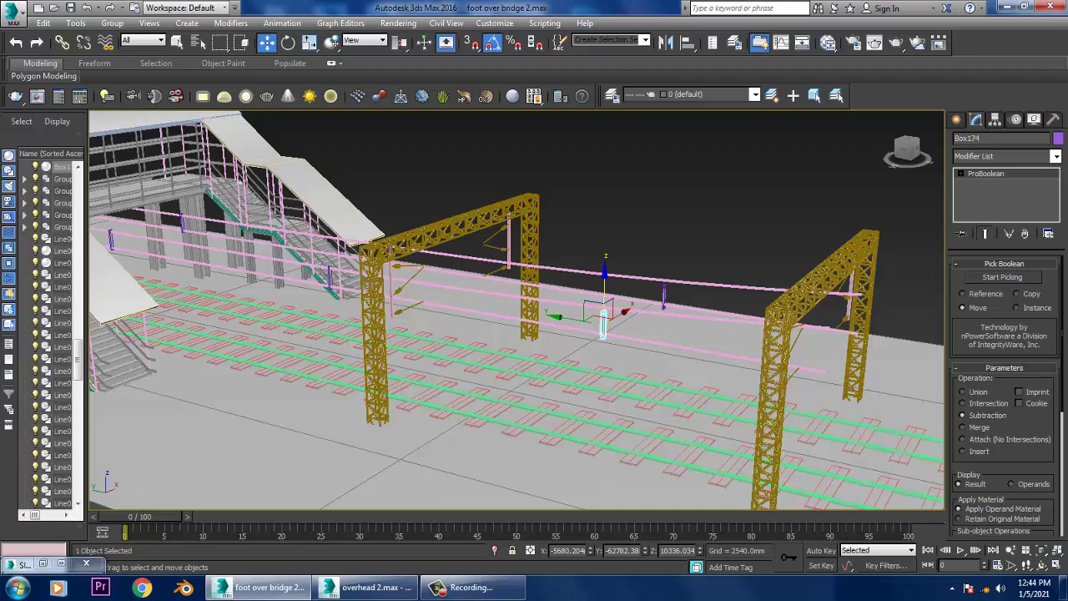
pyautogui.scroll(3, 622, 332)
pyautogui.scroll(3, 622, 332)
pyautogui.scroll(3, 626, 359)
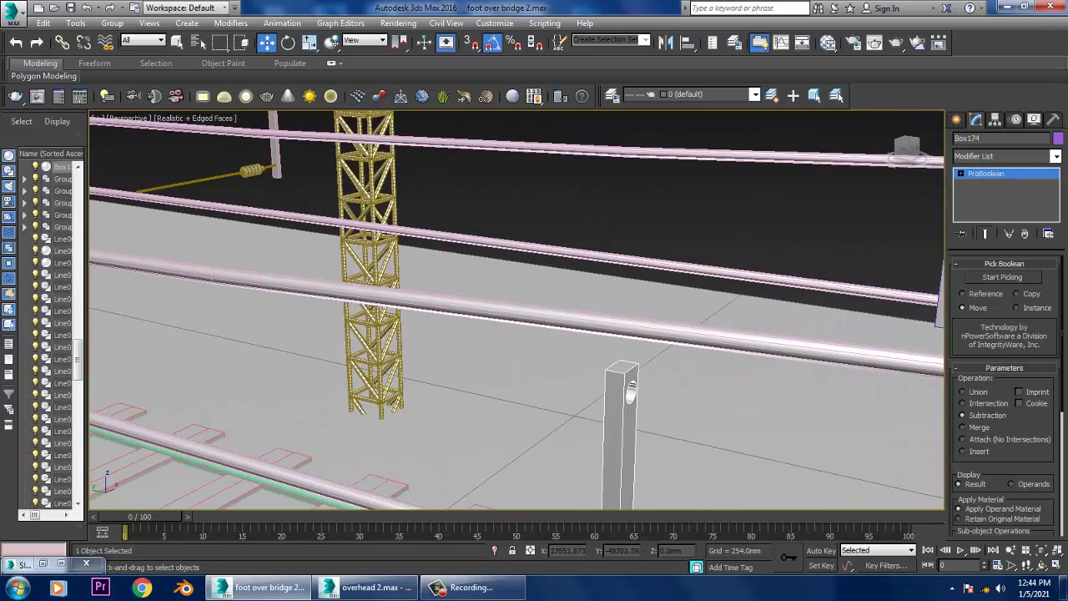
pyautogui.rightClick(624, 351)
pyautogui.click(806, 579)
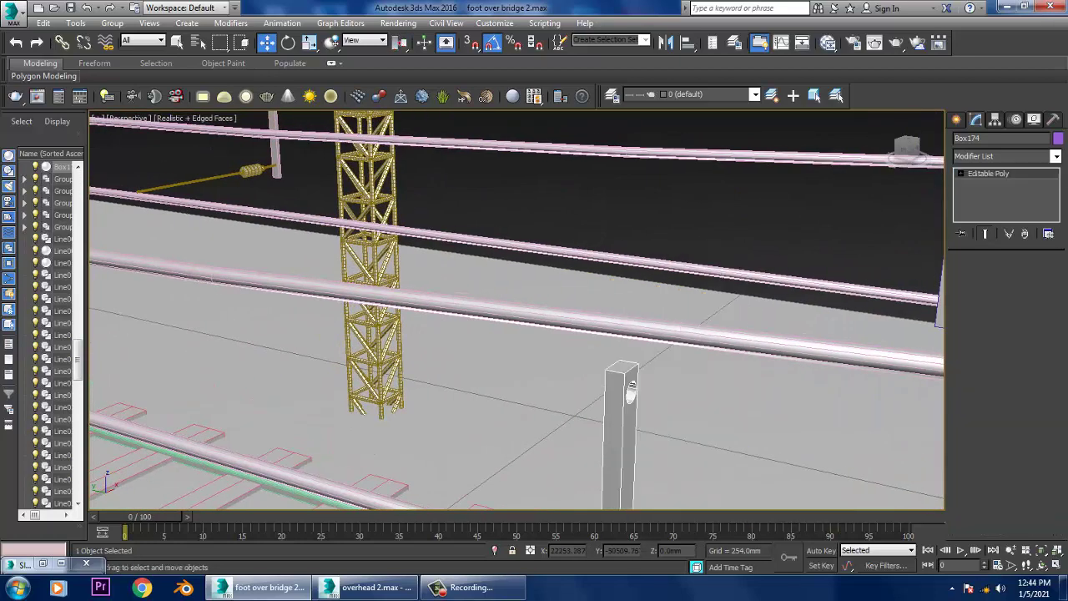
pyautogui.moveTo(620, 441); pyautogui.dragTo(625, 313)
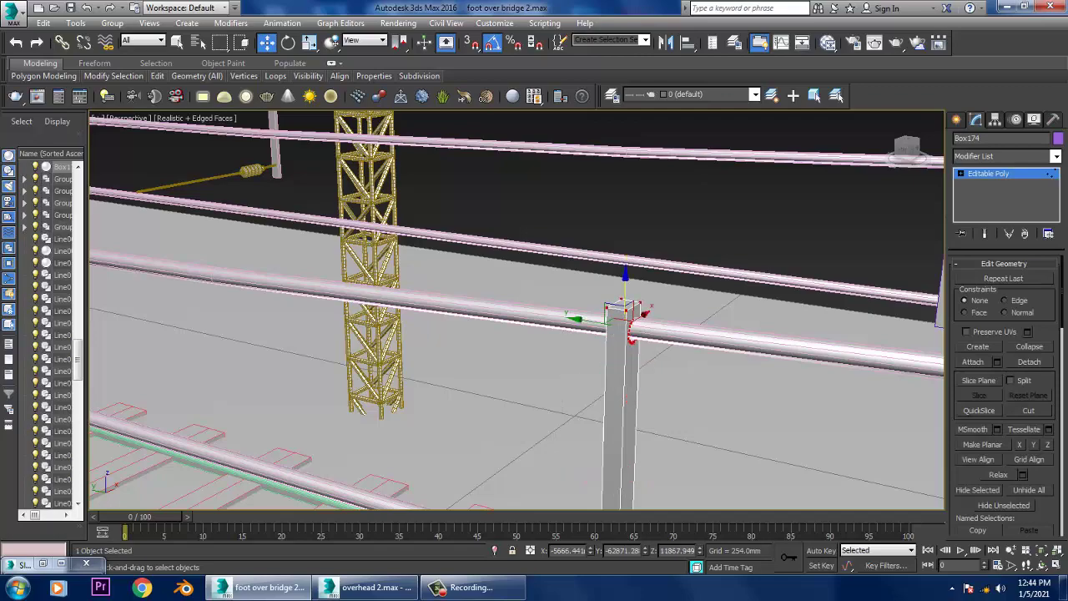
pyautogui.scroll(-3, 624, 313)
pyautogui.keyDown('alt'); pyautogui.moveTo(624, 313); pyautogui.dragTo(499, 417, button='middle'); pyautogui.keyUp('alt')
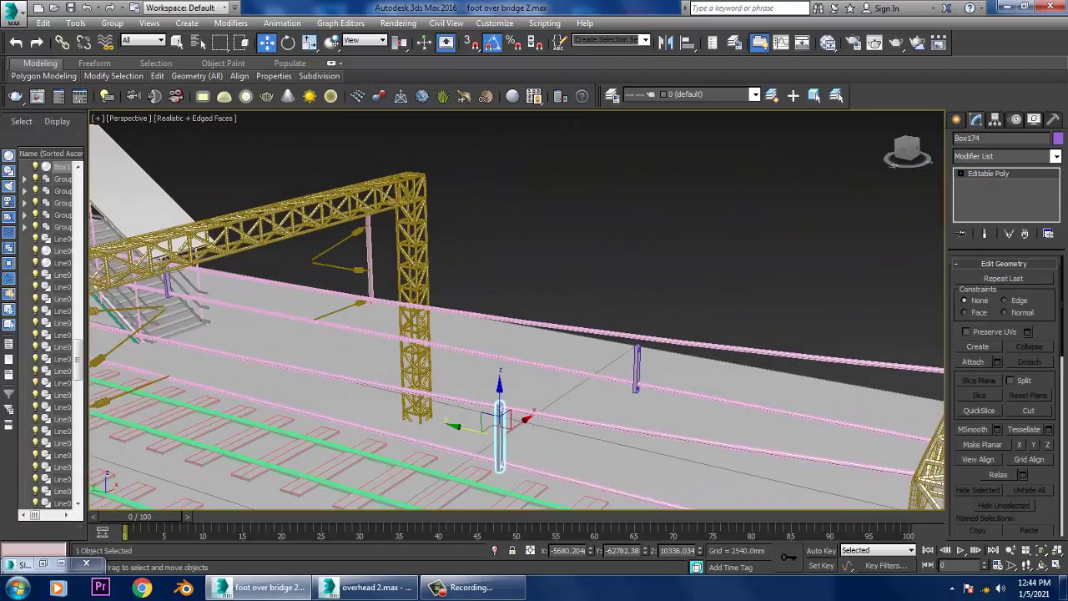
# - Convert Box172 to an editable poly and move it up toward the wire
pyautogui.click(637, 367)
pyautogui.rightClick(635, 364)
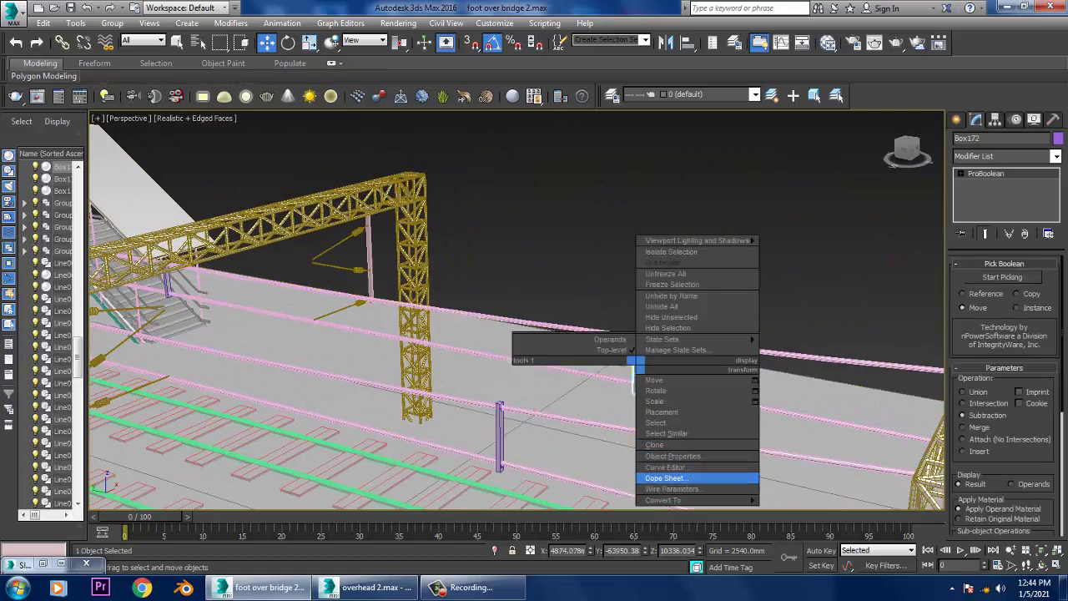
pyautogui.moveTo(663, 500)
pyautogui.click(801, 511)
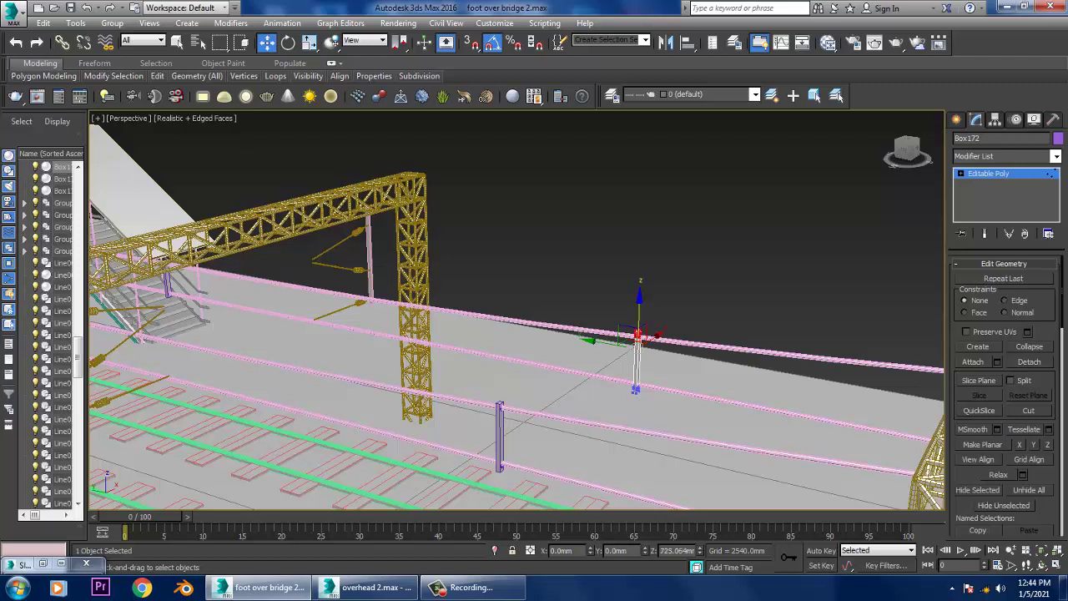
pyautogui.moveTo(639, 338); pyautogui.dragTo(638, 324)
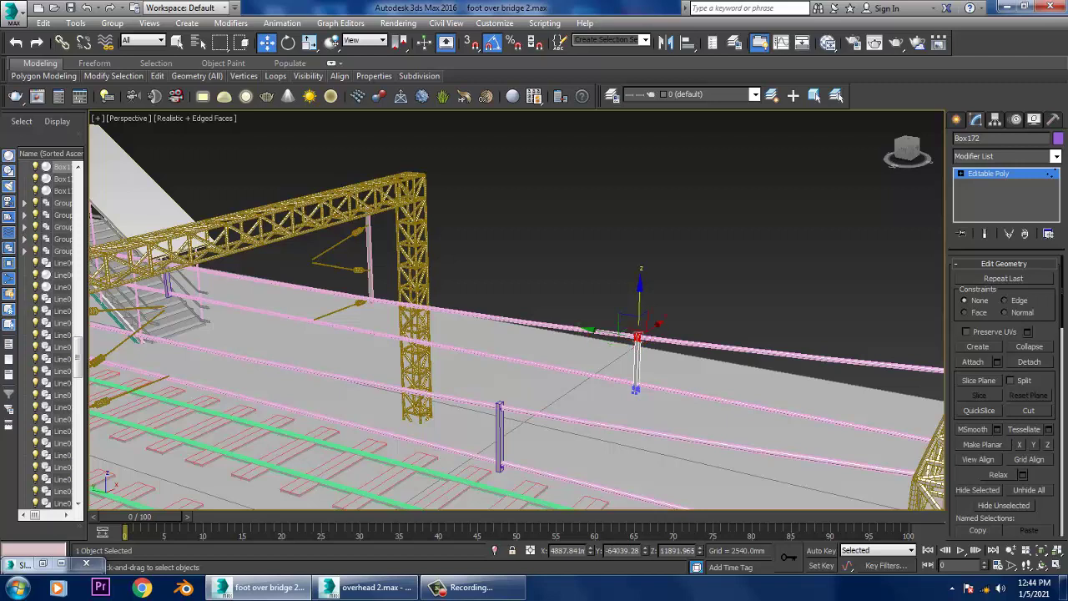
pyautogui.moveTo(637, 337)
pyautogui.keyDown('alt'); pyautogui.mouseDown(button='middle')
pyautogui.moveTo(618, 392)
pyautogui.moveTo(651, 334)
pyautogui.mouseUp(button='middle'); pyautogui.keyUp('alt')
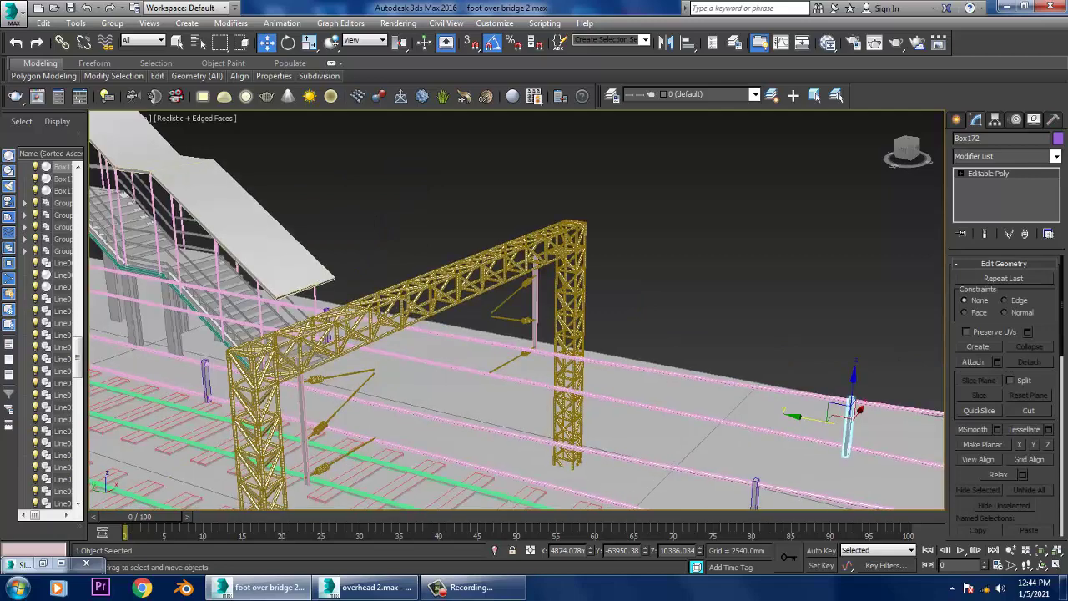
# - Select Box172's lower hole vertices, frame them, and move them down slightly
pyautogui.press('1')
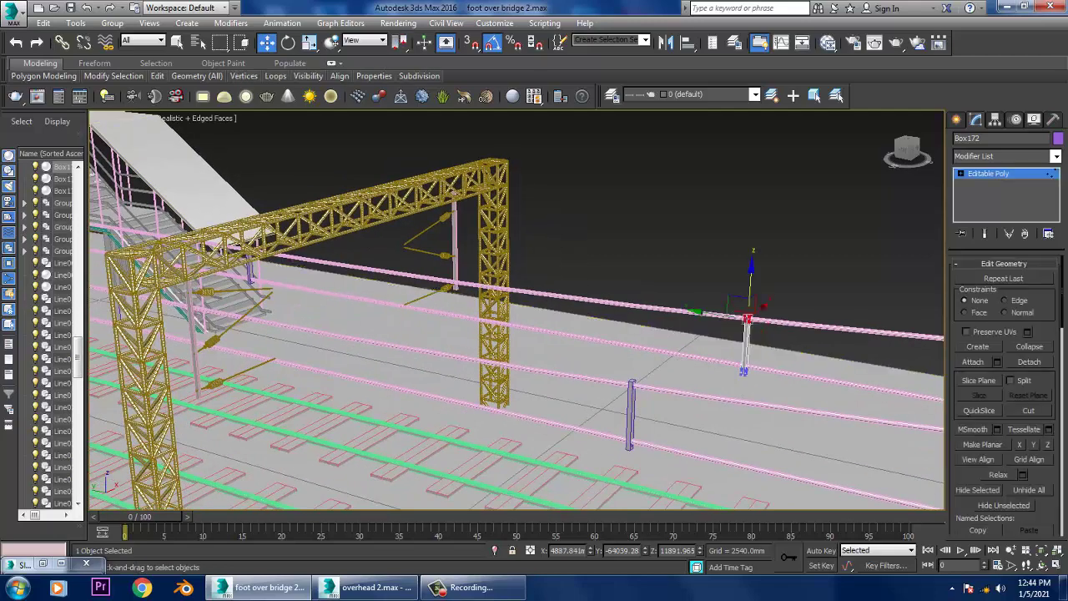
pyautogui.moveTo(713, 342); pyautogui.dragTo(813, 384)
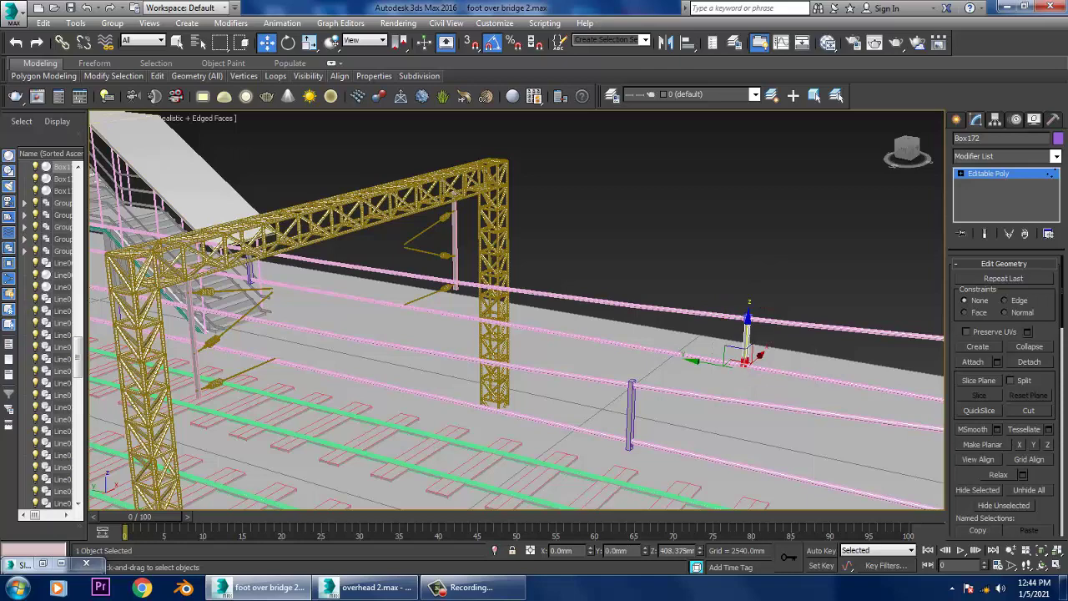
pyautogui.press('z')
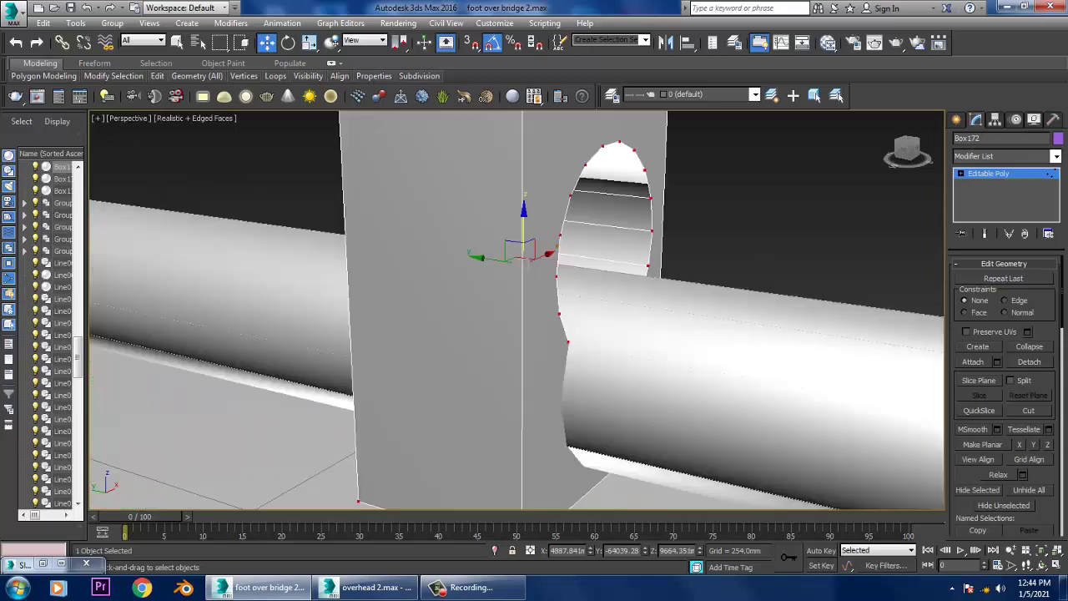
pyautogui.moveTo(524, 217); pyautogui.dragTo(524, 325)
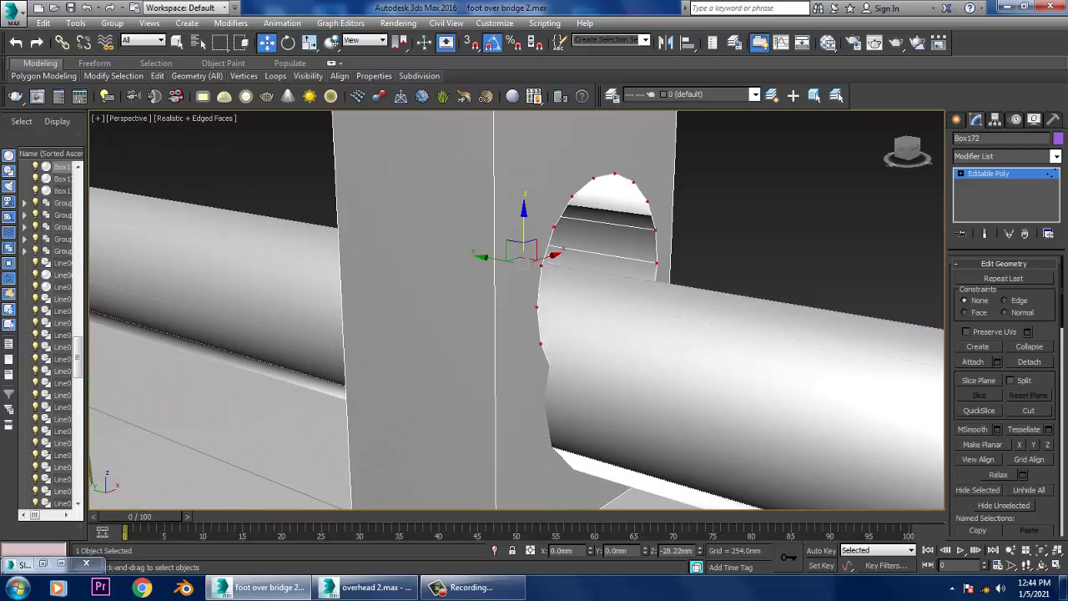
# - Zoom out and orbit to see the bridge and tracks around the adjusted post
pyautogui.scroll(-5, 585, 318)
pyautogui.scroll(-3, 639, 313)
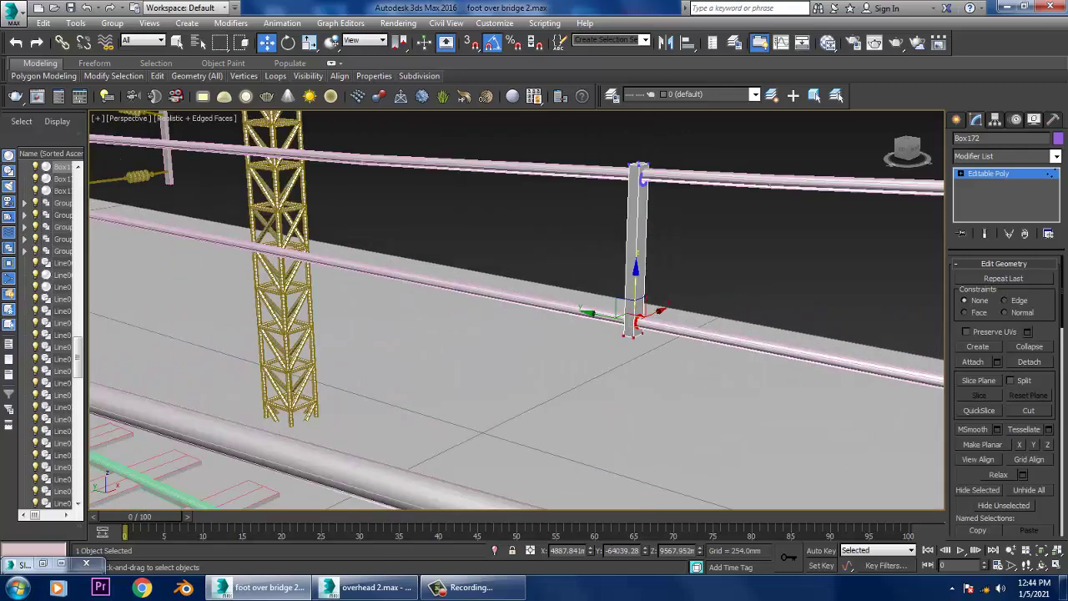
pyautogui.scroll(-4, 639, 313)
pyautogui.scroll(-1, 639, 313)
pyautogui.scroll(-1, 638, 313)
pyautogui.scroll(-3, 639, 313)
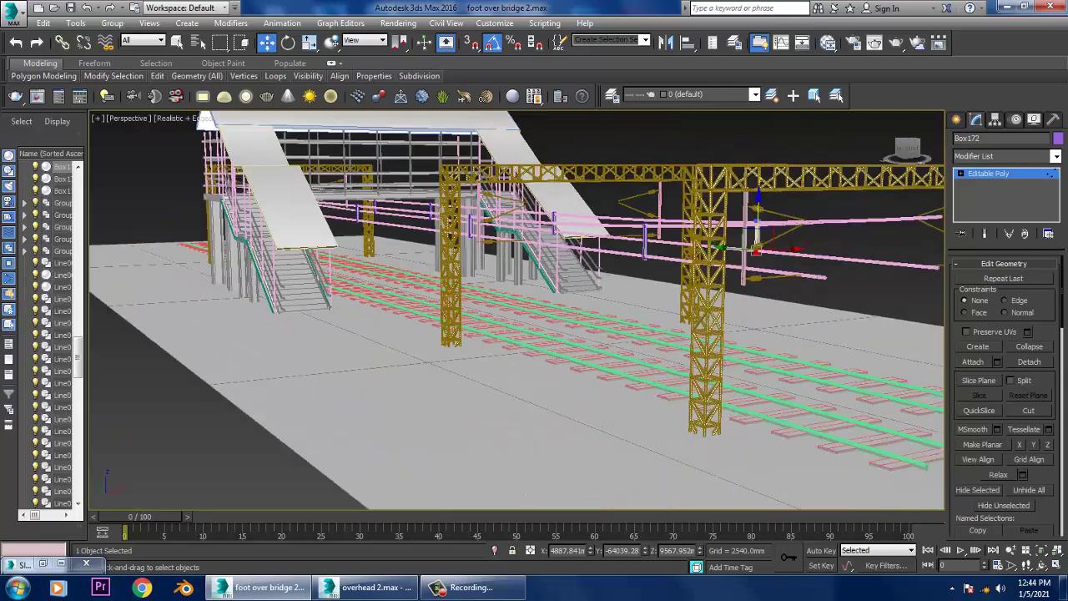
pyautogui.keyDown('alt'); pyautogui.moveTo(517, 317); pyautogui.dragTo(647, 322, button='middle'); pyautogui.keyUp('alt')
pyautogui.scroll(3, 517, 317)
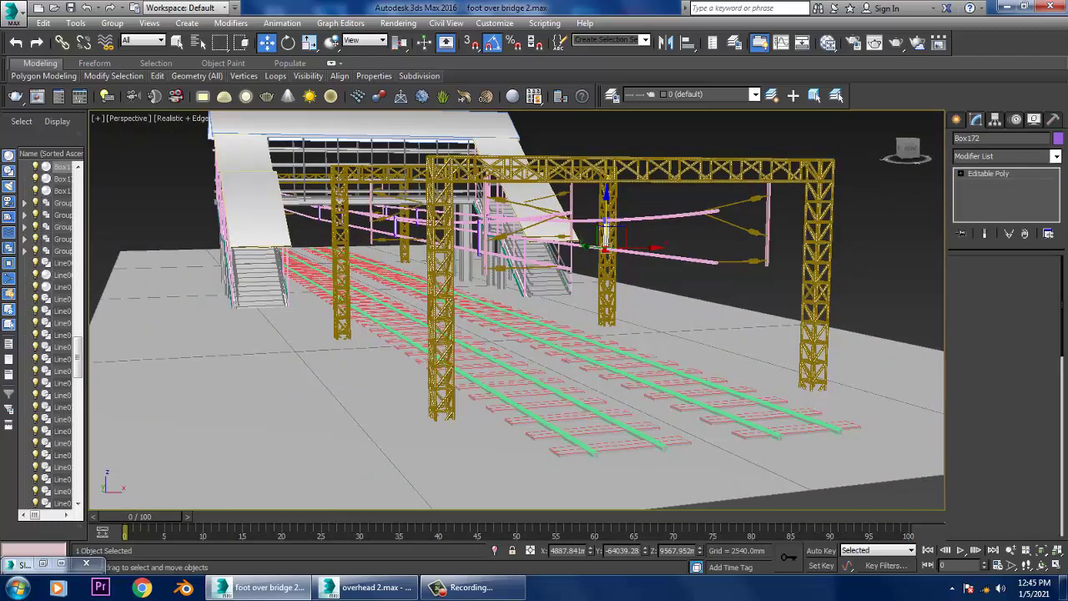
# - Orbit to low side-on and elevated views to check the wires, gantry and stairs
pyautogui.moveTo(607, 221)
pyautogui.keyDown('alt'); pyautogui.mouseDown(button='middle')
pyautogui.moveTo(620, 229)
pyautogui.moveTo(551, 250)
pyautogui.mouseUp(button='middle'); pyautogui.keyUp('alt')
pyautogui.scroll(3, 613, 223)
pyautogui.scroll(-3, 620, 229)
pyautogui.scroll(3, 551, 251)
pyautogui.scroll(-3, 467, 276)
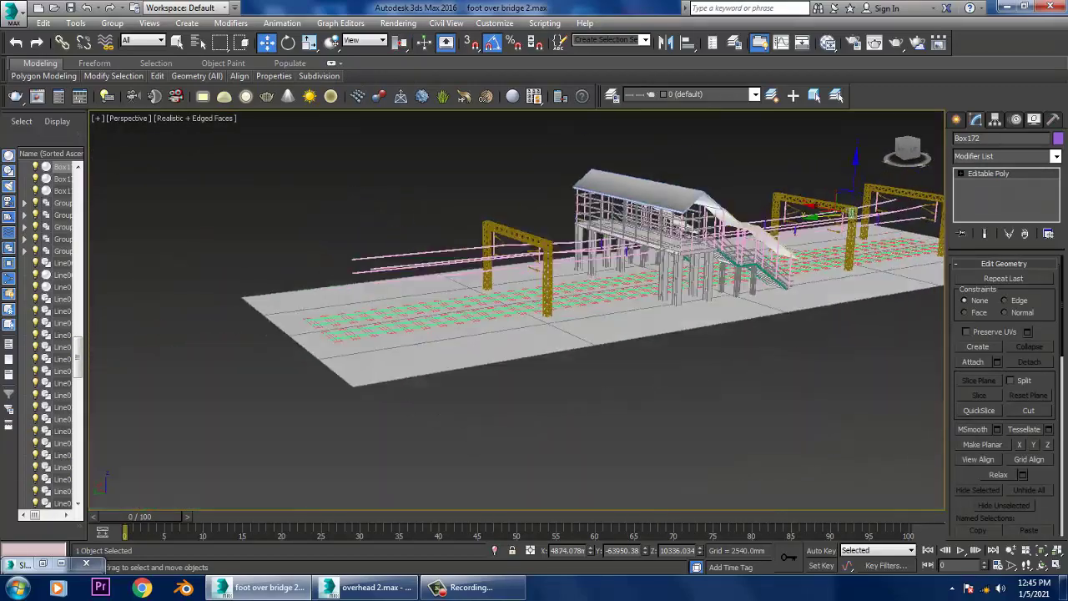
pyautogui.keyDown('alt'); pyautogui.moveTo(467, 276); pyautogui.dragTo(534, 280, button='middle'); pyautogui.keyUp('alt')
pyautogui.scroll(3, 534, 280)
pyautogui.moveTo(468, 280)
pyautogui.keyDown('alt'); pyautogui.mouseDown(button='middle')
pyautogui.moveTo(547, 275)
pyautogui.moveTo(509, 276)
pyautogui.mouseUp(button='middle'); pyautogui.keyUp('alt')
pyautogui.scroll(2, 501, 275)
pyautogui.scroll(3, 517, 309)
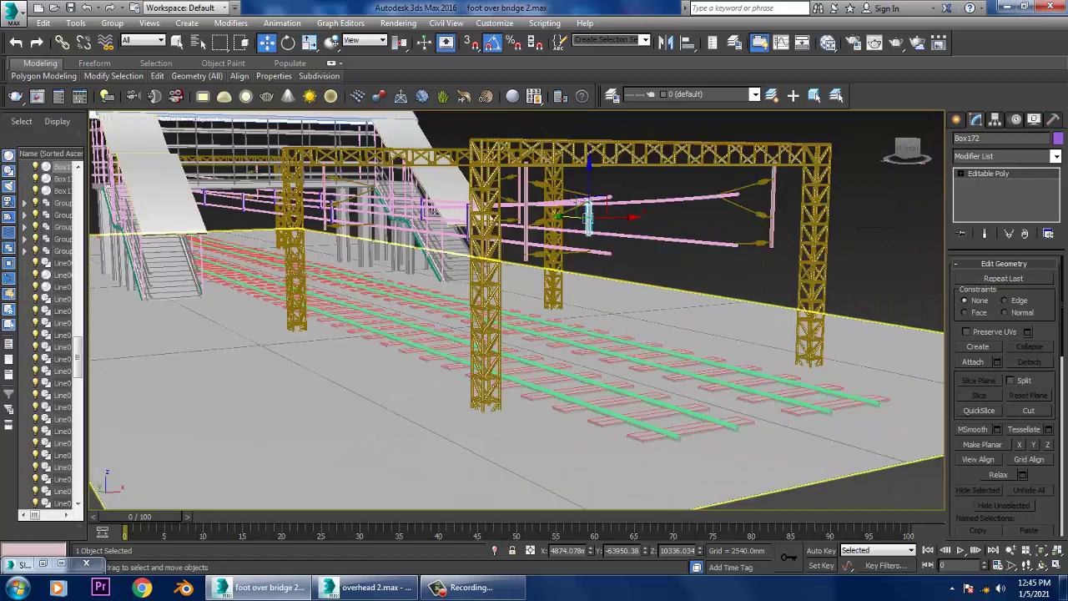
# - Reset the overhead 2 scene to a blank Untitled scene
pyautogui.click(371, 588)
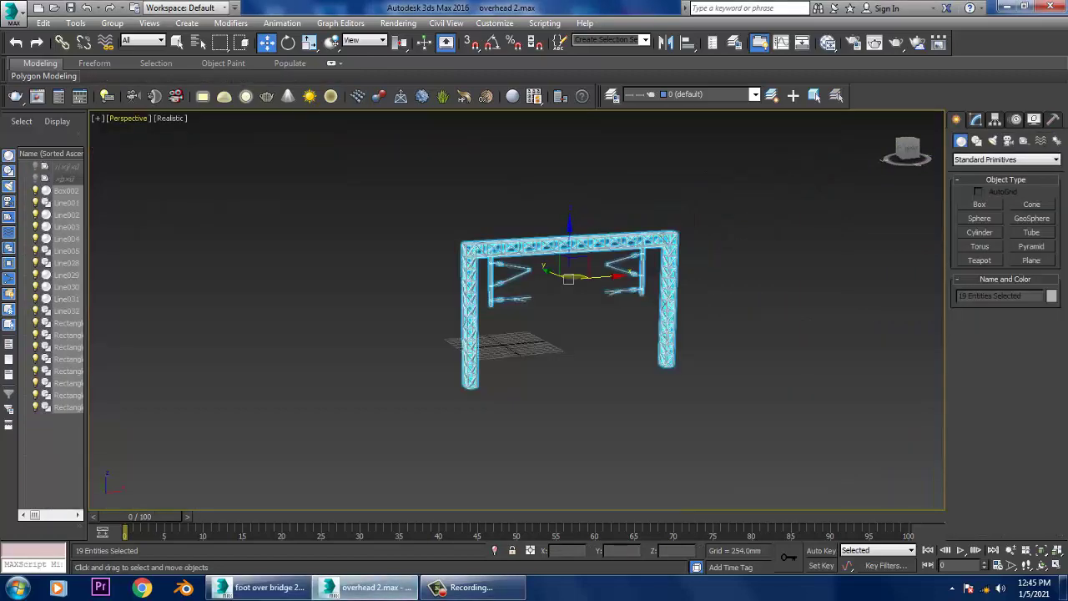
pyautogui.click(12, 15)
pyautogui.press('Escape')
pyautogui.click(533, 314)
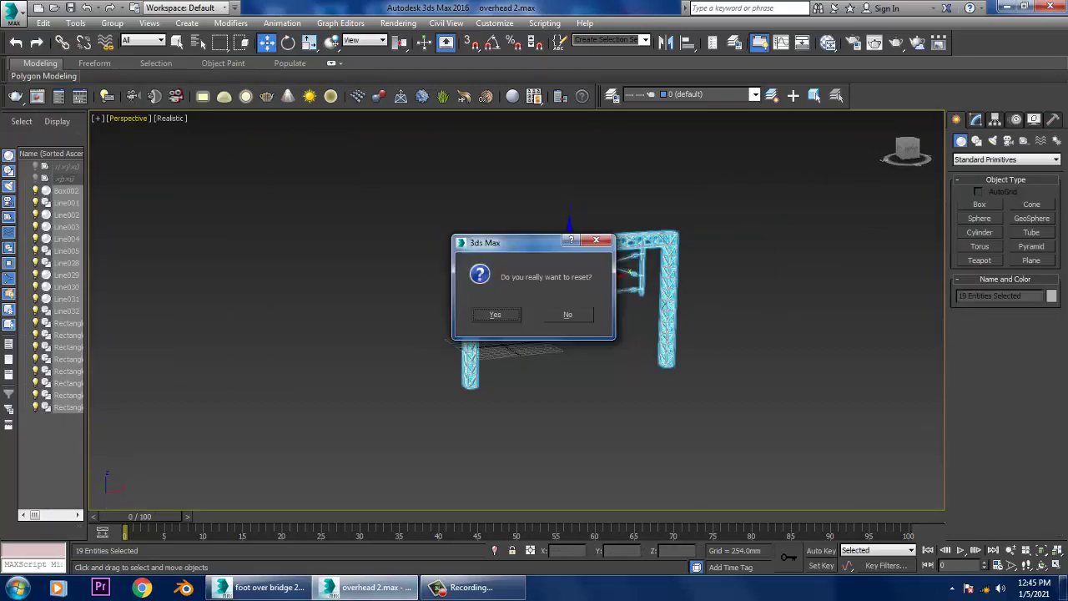
pyautogui.press('Return')
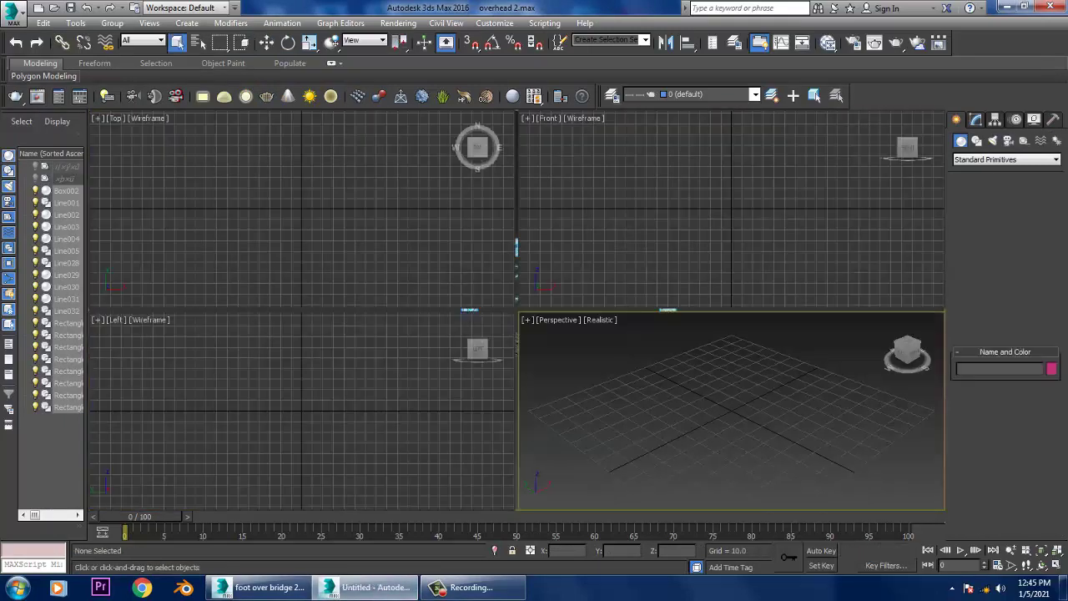
pyautogui.hotkey('alt', 'f')
pyautogui.press('Escape')
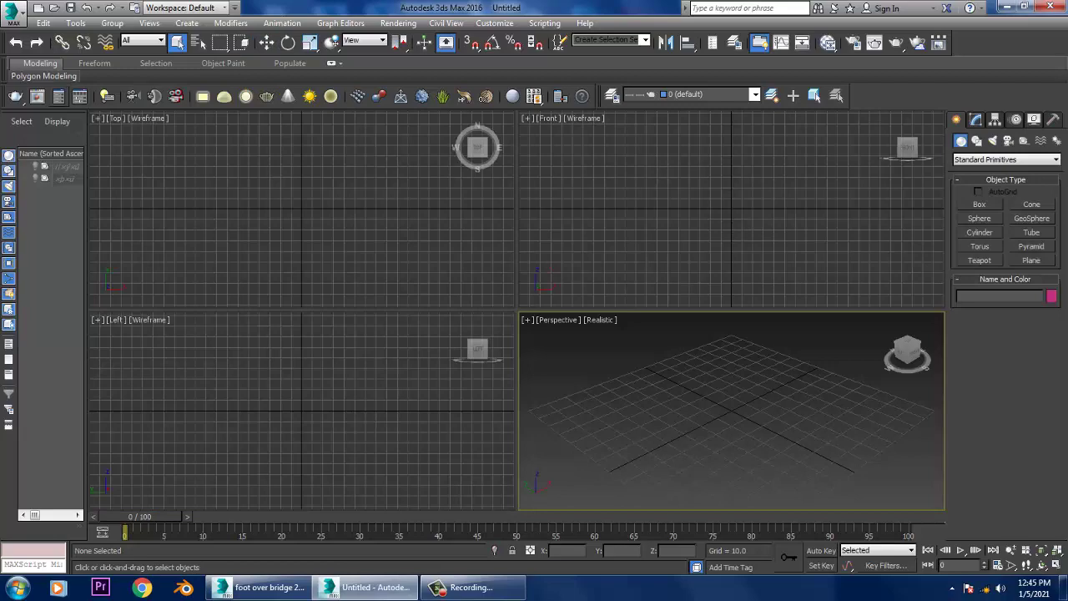
# - Browse the Desktop scene files in the Open File dialog, previewing the bridge, cabinet and sofa files
pyautogui.hotkey('ctrl', 'o')
pyautogui.click(389, 236)
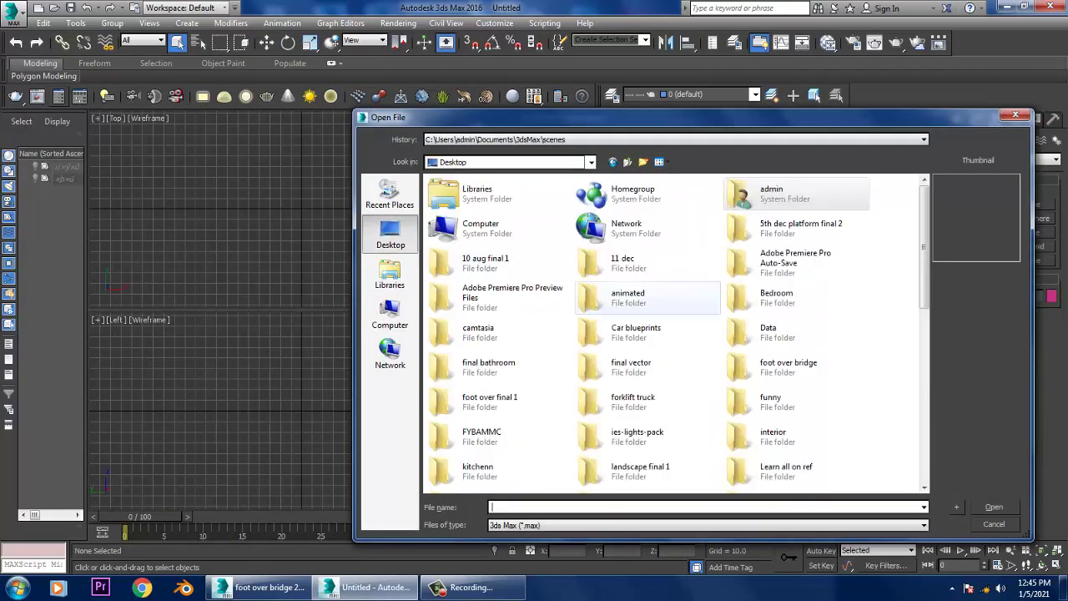
pyautogui.click(776, 297)
pyautogui.press('b')
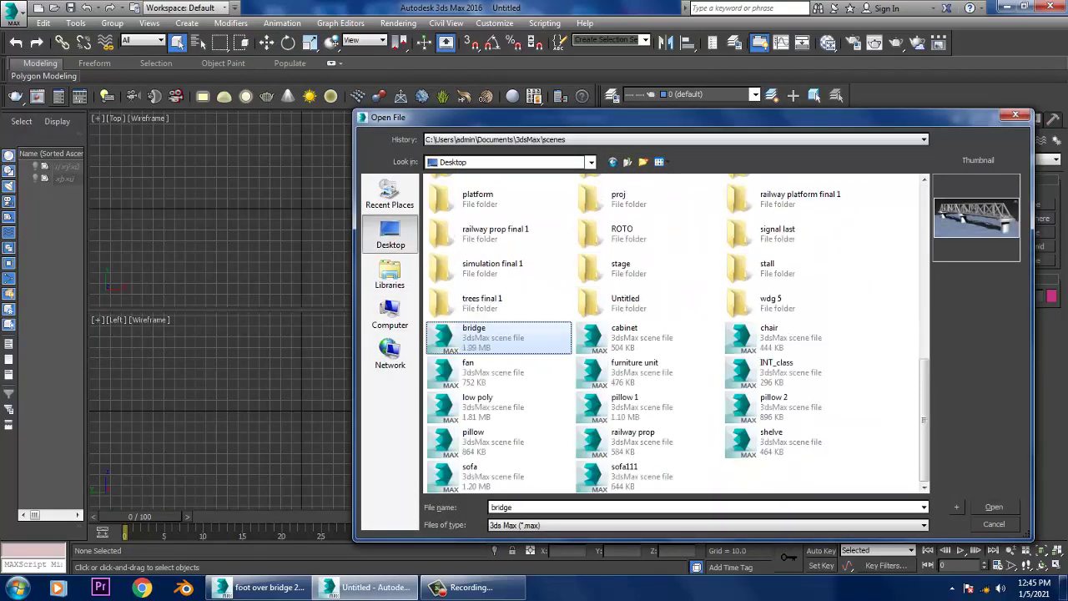
pyautogui.click(634, 335)
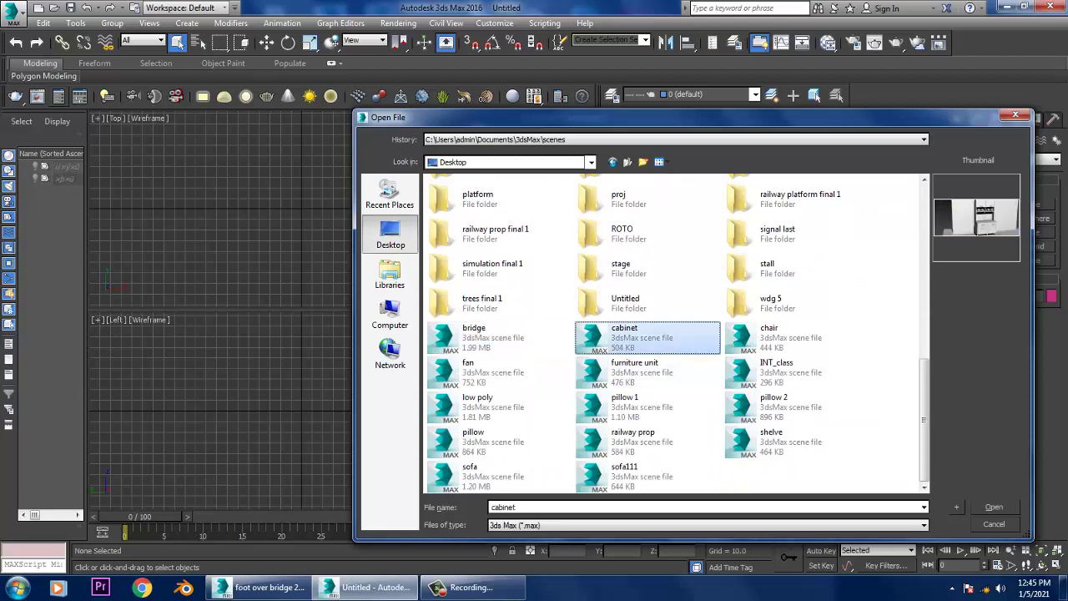
pyautogui.press('Right')
pyautogui.press('Down')
pyautogui.press('Left')
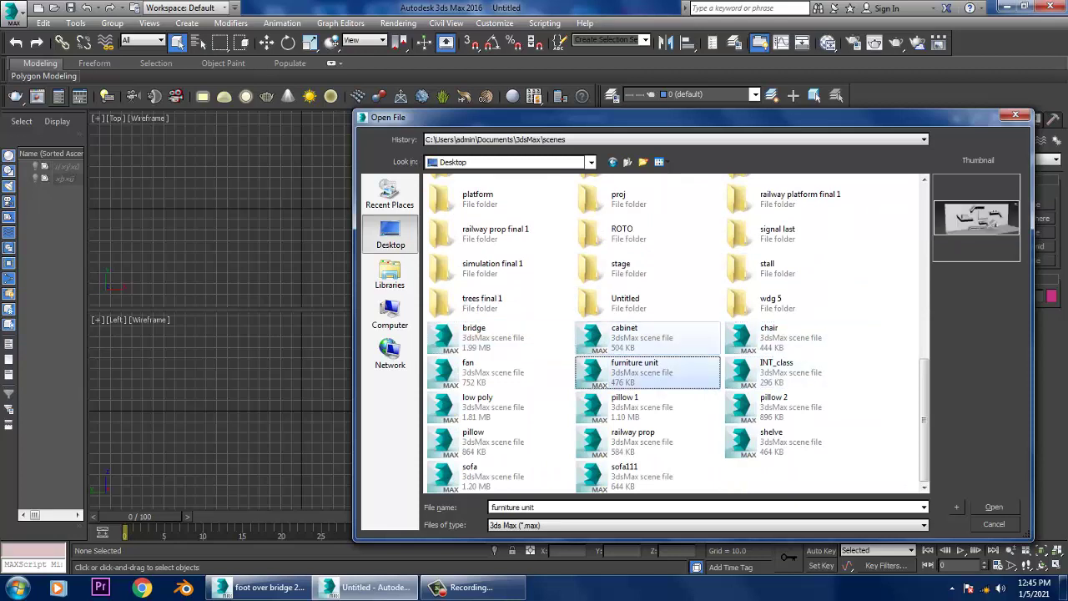
pyautogui.press('Left')
pyautogui.press('Down')
pyautogui.press('Right')
pyautogui.press('Right')
pyautogui.press('Down')
pyautogui.press('Left')
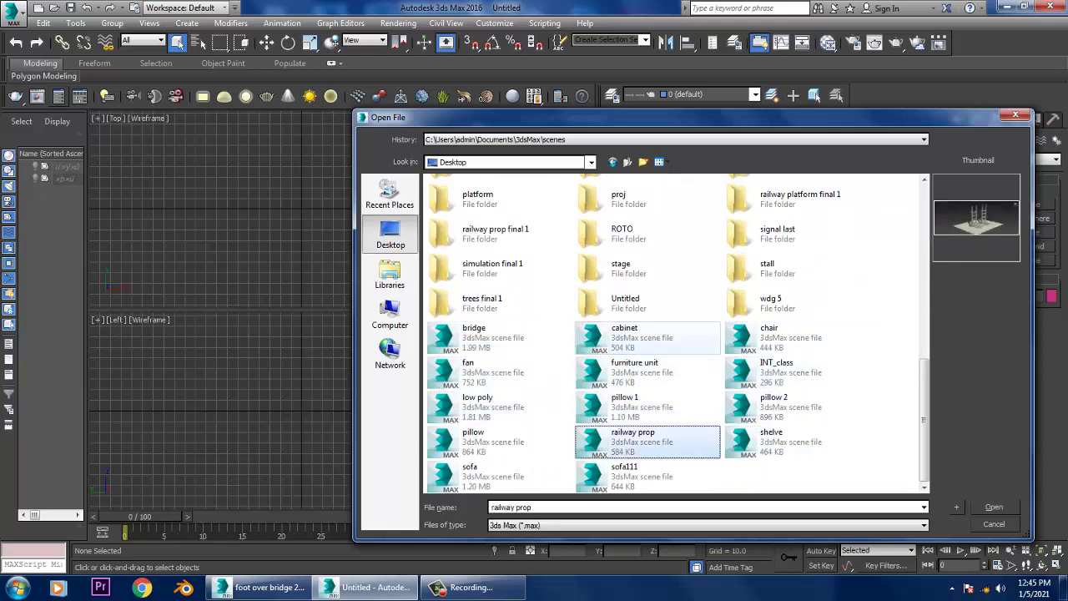
pyautogui.press('Left')
pyautogui.press('Down')
pyautogui.press('Right')
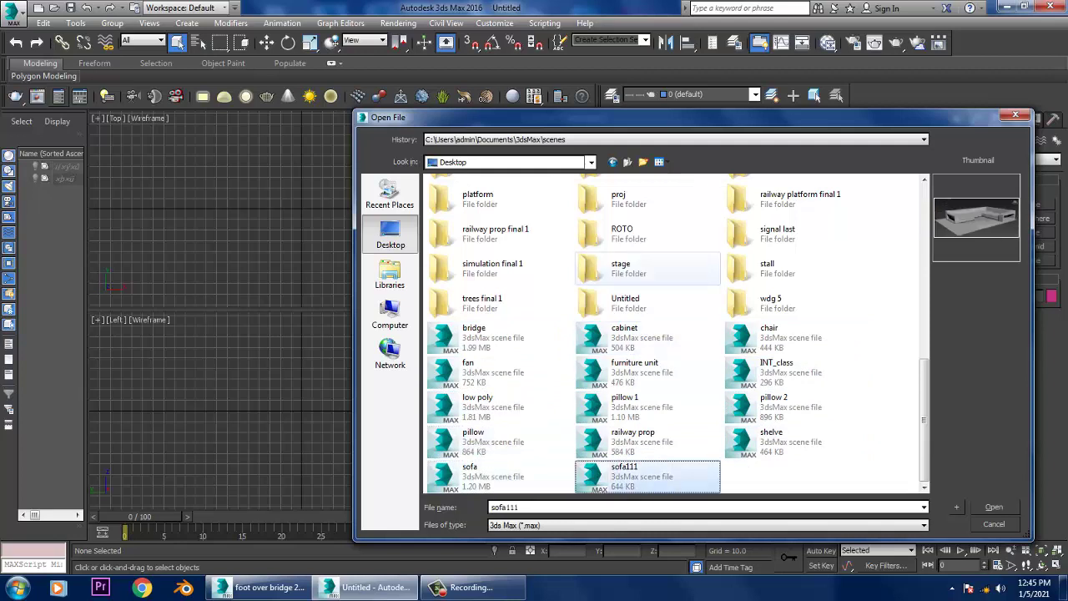
pyautogui.press('Up')
# - Look through the railway prop, ROTO and platform folders, then cancel and return to foot over bridge
pyautogui.click(498, 234)
pyautogui.press('Down')
pyautogui.press('Down')
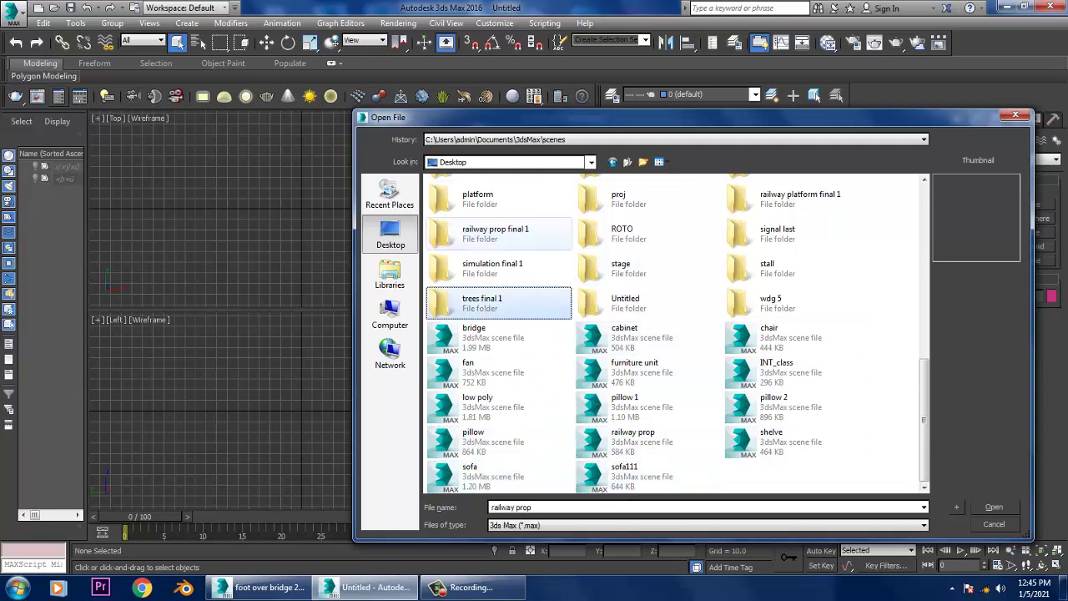
pyautogui.click(635, 233)
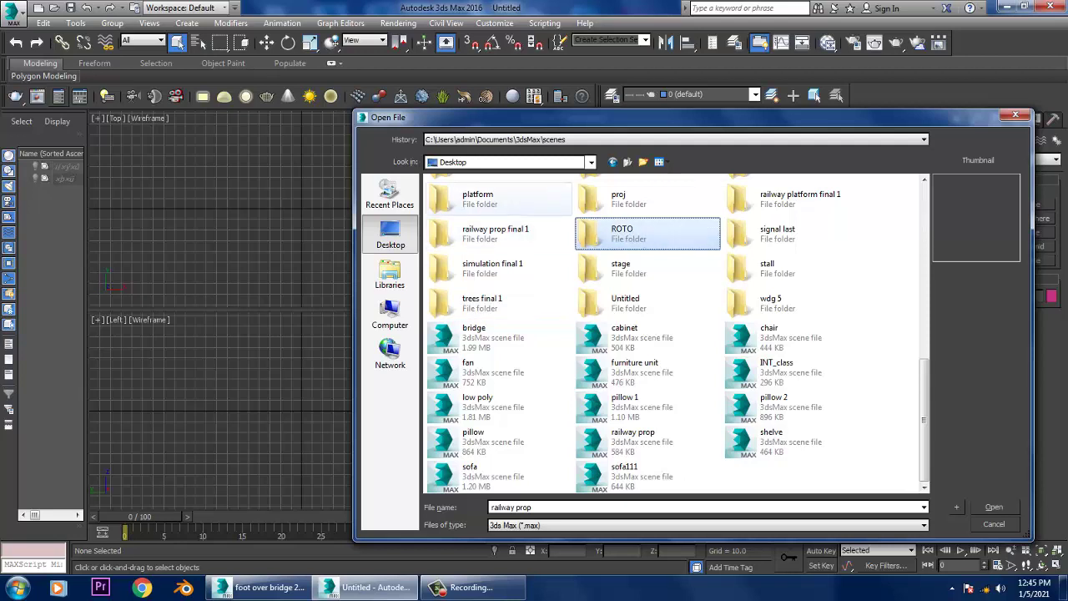
pyautogui.doubleClick(493, 198)
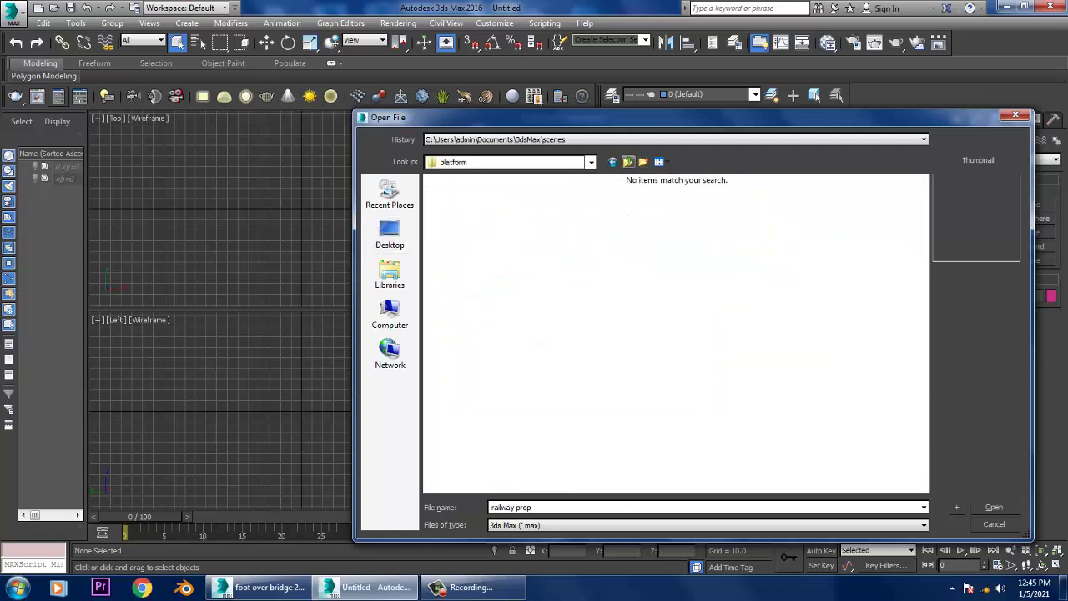
pyautogui.press('BackSpace')
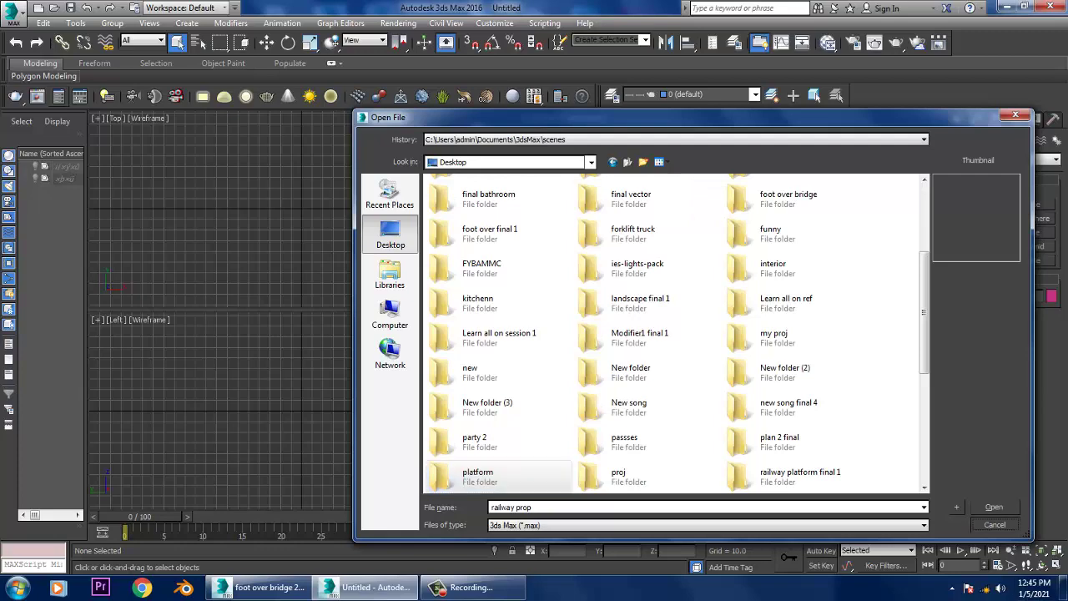
pyautogui.click(994, 524)
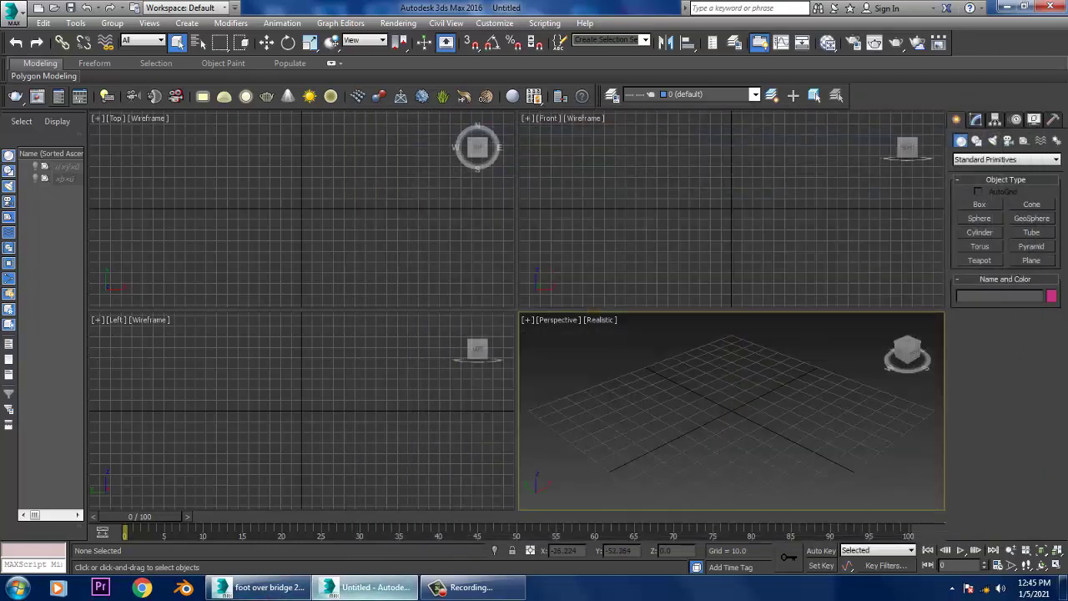
pyautogui.click(259, 588)
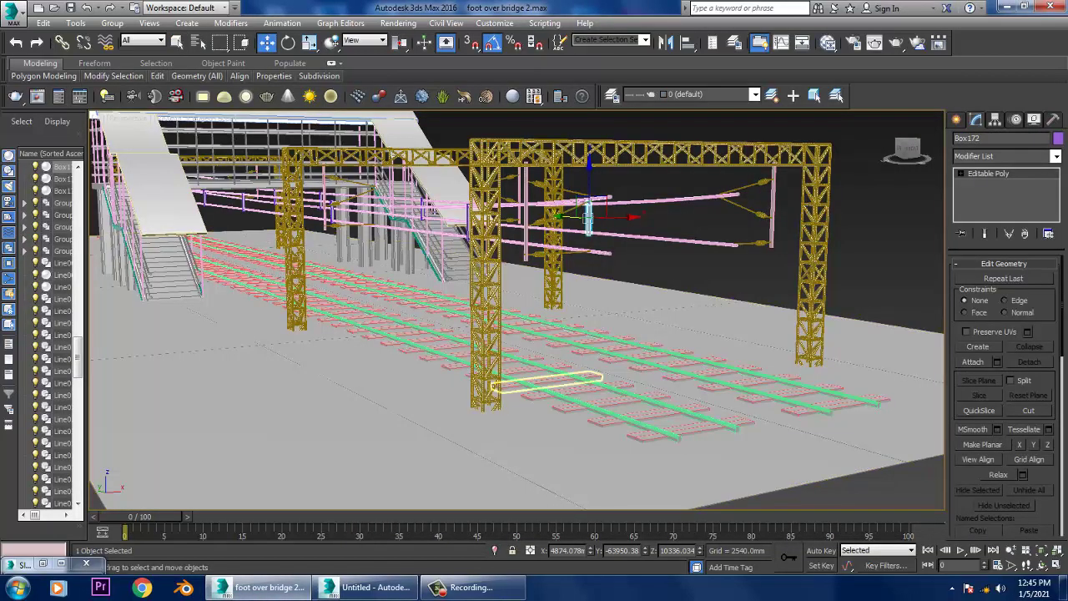
# - Orbit around the footbridge and truss gantries, then deselect Box172
pyautogui.keyDown('alt'); pyautogui.moveTo(517, 317); pyautogui.dragTo(584, 326, button='middle'); pyautogui.keyUp('alt')
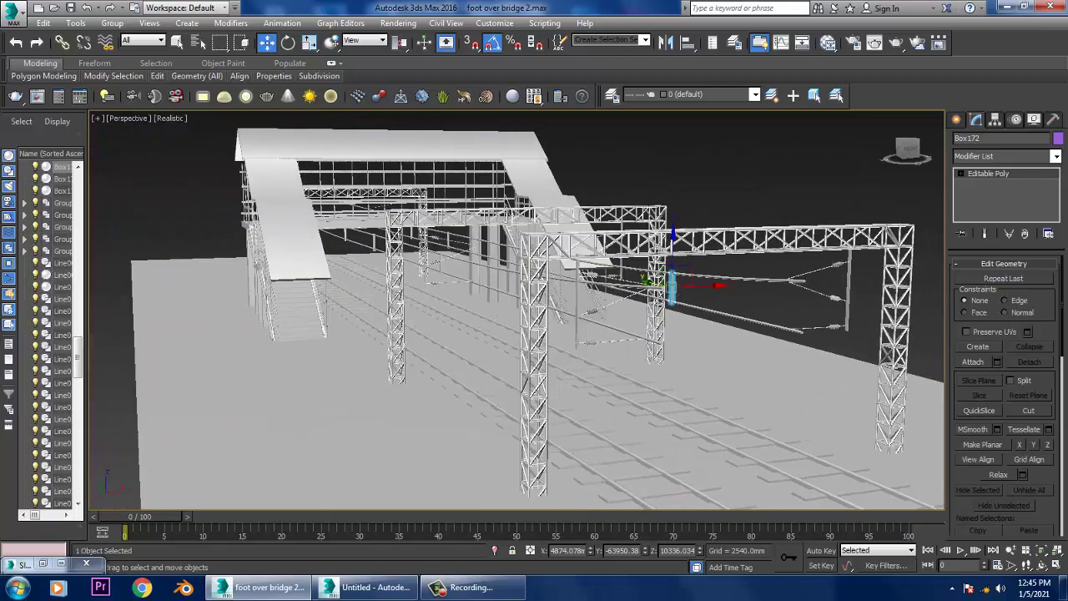
pyautogui.moveTo(517, 317)
pyautogui.keyDown('alt'); pyautogui.mouseDown(button='middle')
pyautogui.moveTo(451, 321)
pyautogui.moveTo(576, 323)
pyautogui.mouseUp(button='middle'); pyautogui.keyUp('alt')
pyautogui.hotkey('ctrl', 'd')
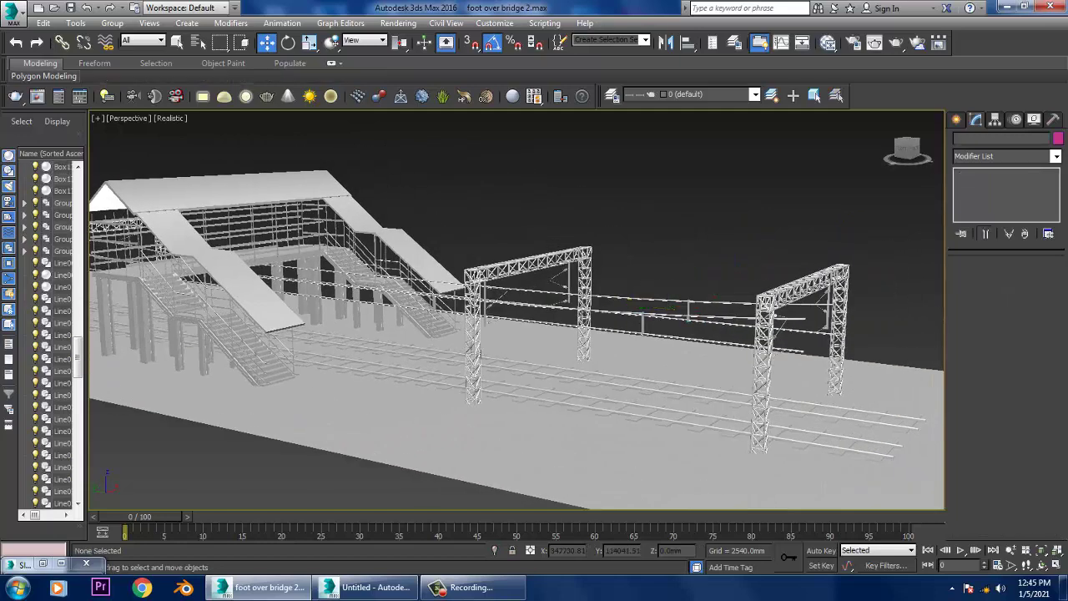